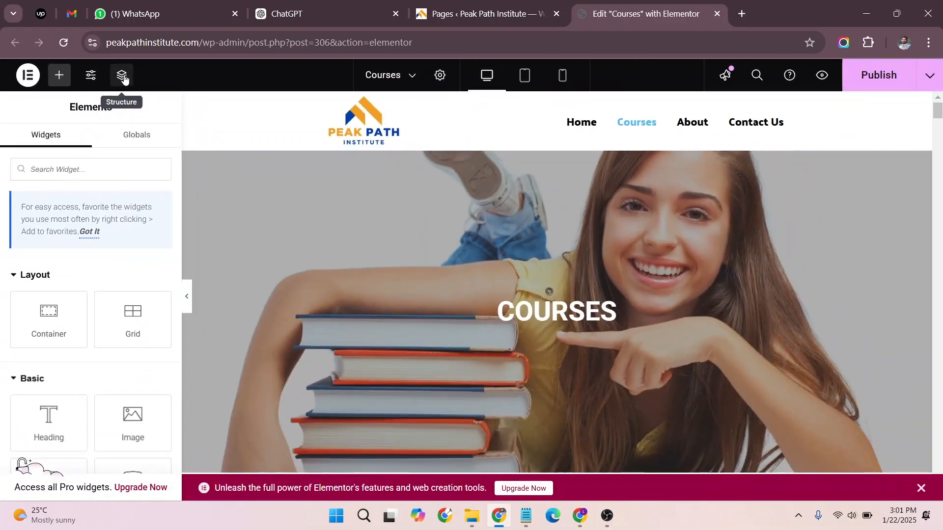
# Step: Open the page's Structure panel, try docking it beside the page, and leave it floating over the canvas
pyautogui.click(123, 94)
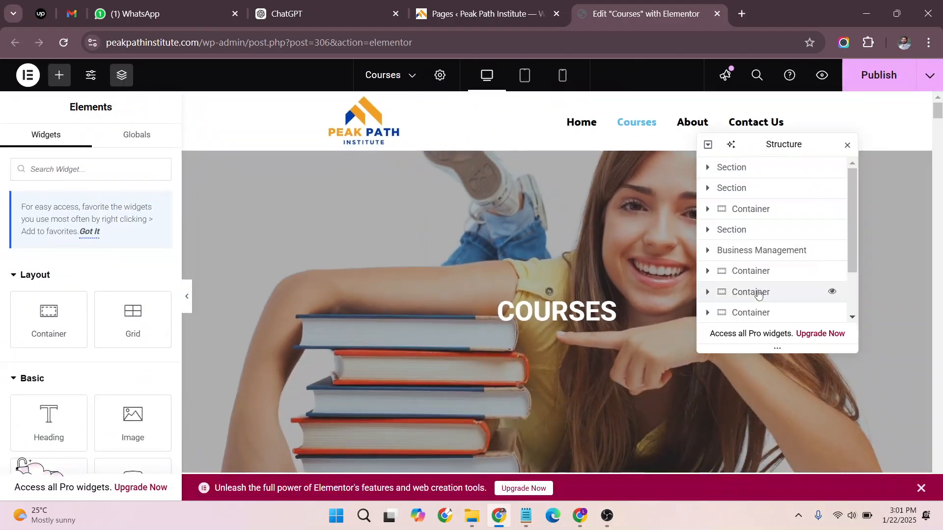
pyautogui.moveTo(784, 147); pyautogui.dragTo(905, 191)
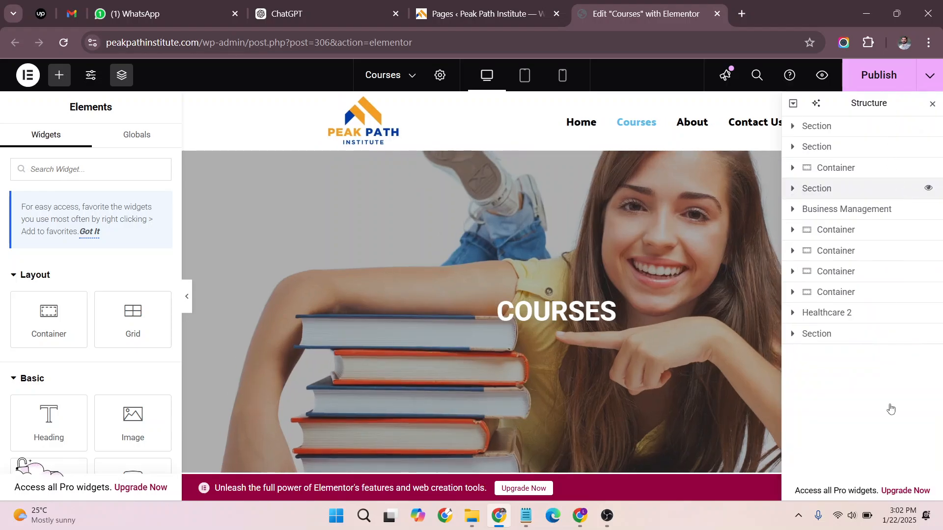
pyautogui.scroll(-8, 510, 285)
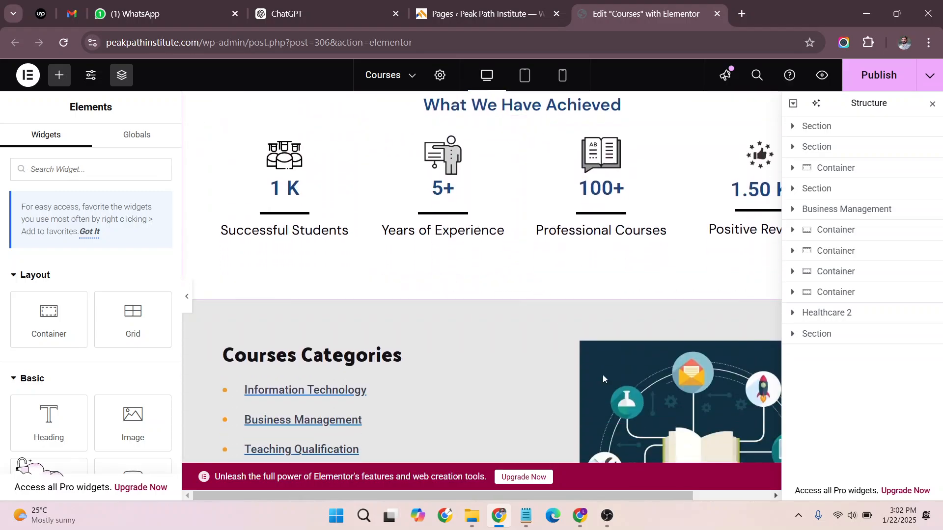
pyautogui.moveTo(675, 496); pyautogui.dragTo(774, 475)
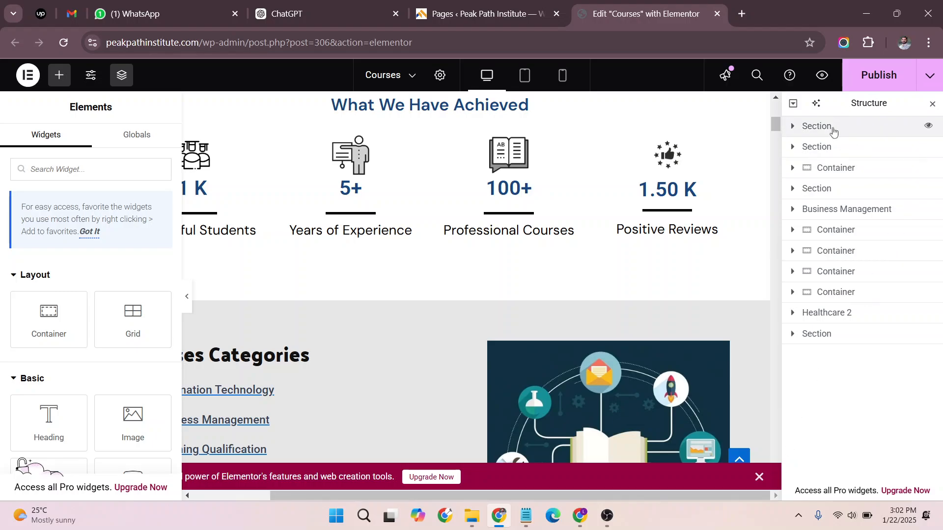
pyautogui.moveTo(815, 103); pyautogui.dragTo(898, 135)
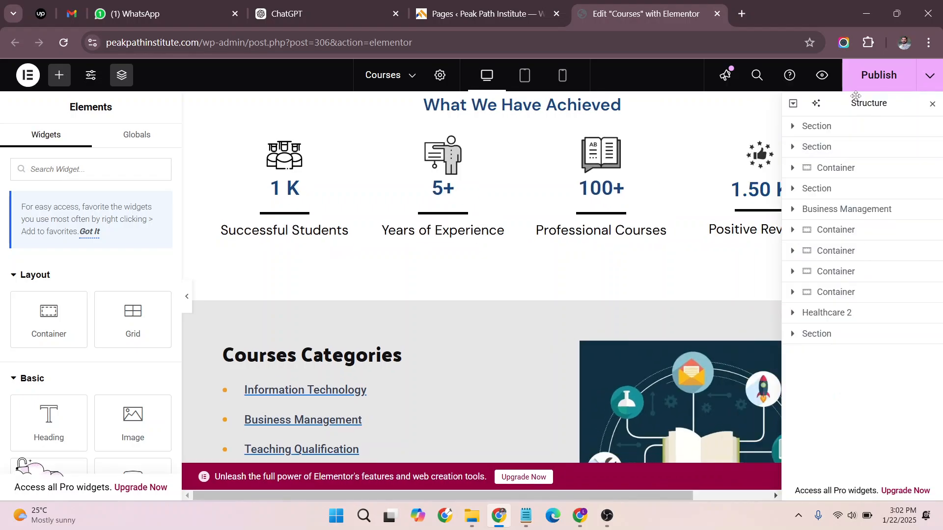
pyautogui.moveTo(836, 108)
pyautogui.mouseDown()
pyautogui.moveTo(820, 126)
pyautogui.moveTo(787, 118)
pyautogui.moveTo(767, 137)
pyautogui.moveTo(812, 132)
pyautogui.moveTo(832, 112)
pyautogui.mouseUp()
# Step: Examine the Courses page from the Courses Categories list through the rows of Information Technology course cards
pyautogui.scroll(-7, 469, 292)
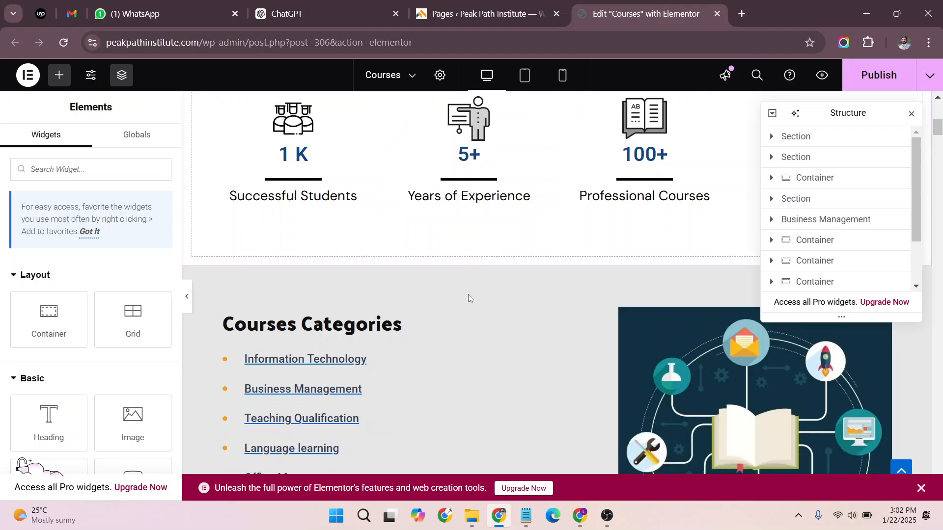
pyautogui.scroll(-10, 469, 291)
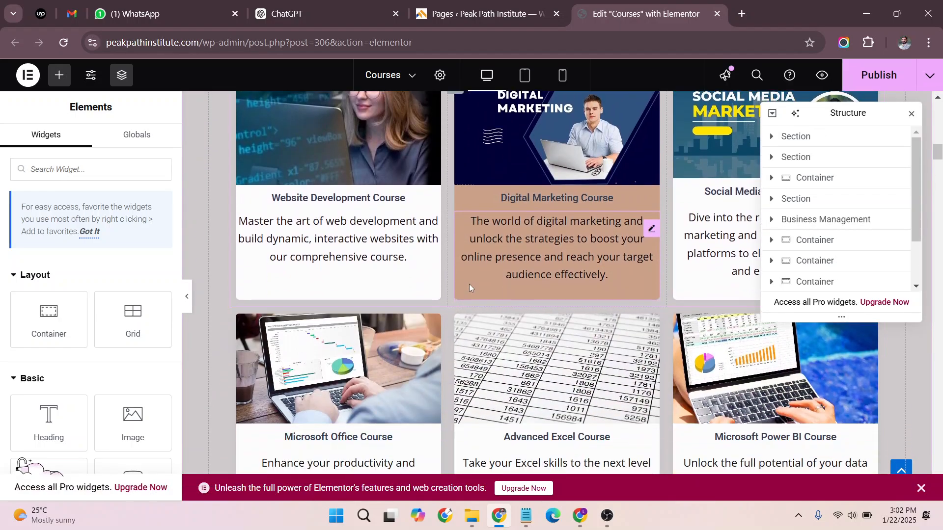
pyautogui.scroll(-8, 469, 288)
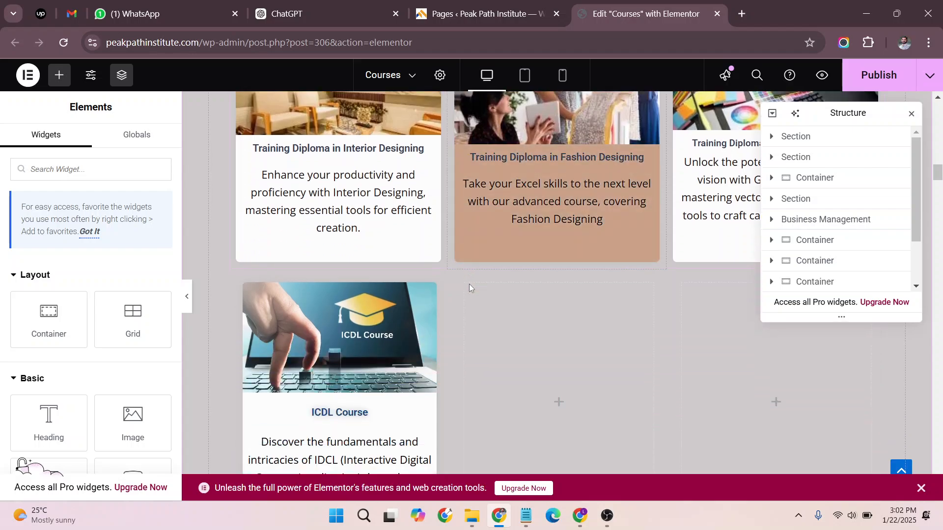
pyautogui.scroll(20, 469, 287)
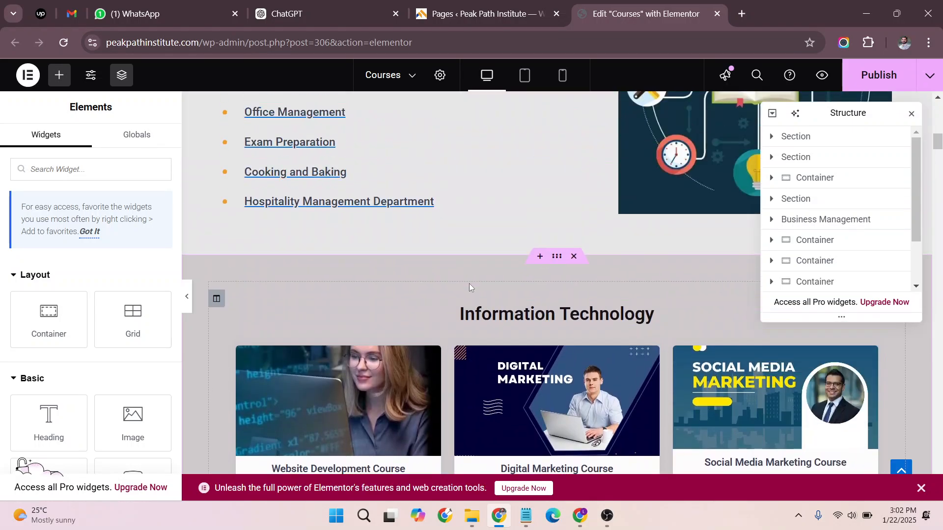
pyautogui.scroll(-3, 469, 287)
pyautogui.scroll(-5, 469, 288)
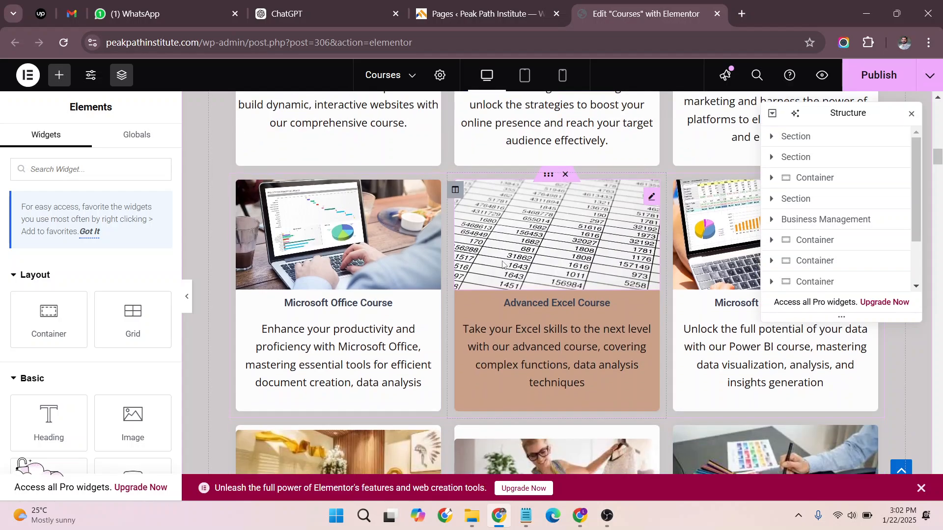
pyautogui.scroll(-2, 472, 118)
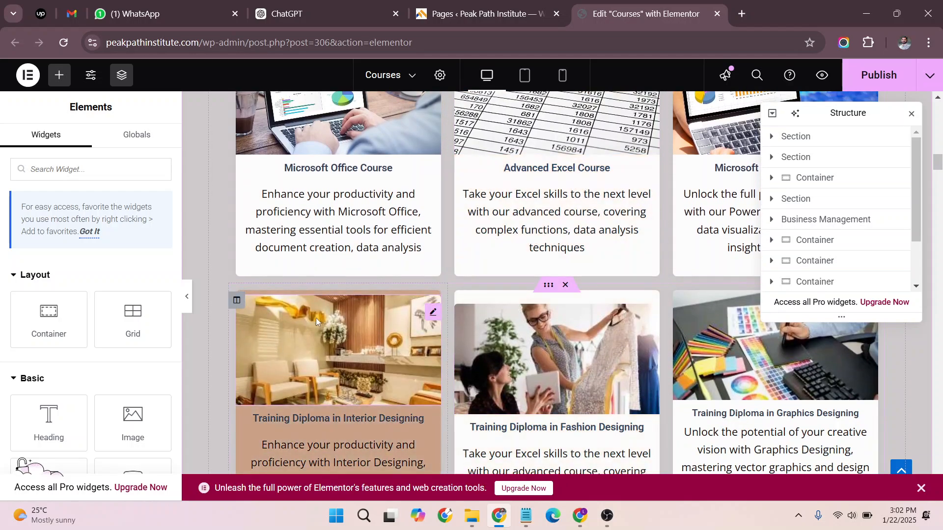
pyautogui.scroll(3, 568, 252)
pyautogui.scroll(5, 568, 251)
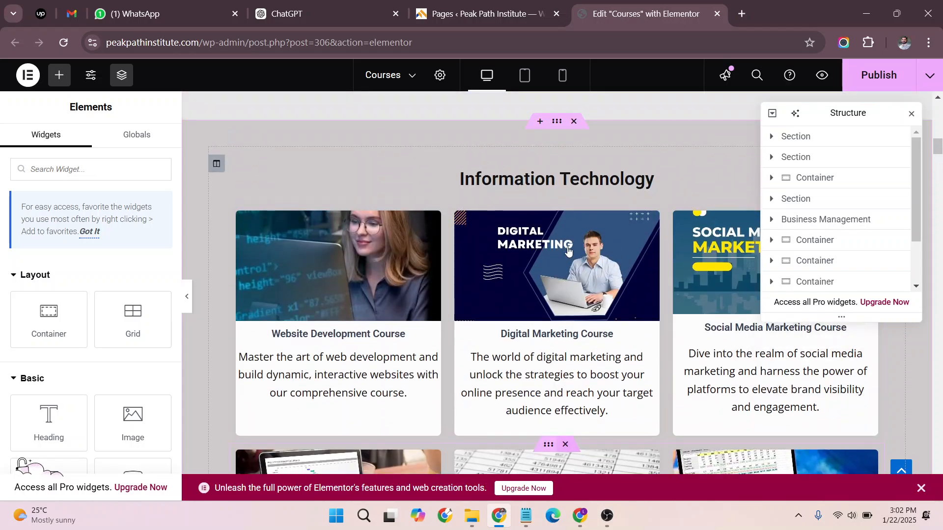
pyautogui.scroll(-8, 569, 252)
pyautogui.scroll(-1, 569, 251)
# Step: Open the settings of the inner section holding the three training diploma cards and check its element type
pyautogui.click(550, 287)
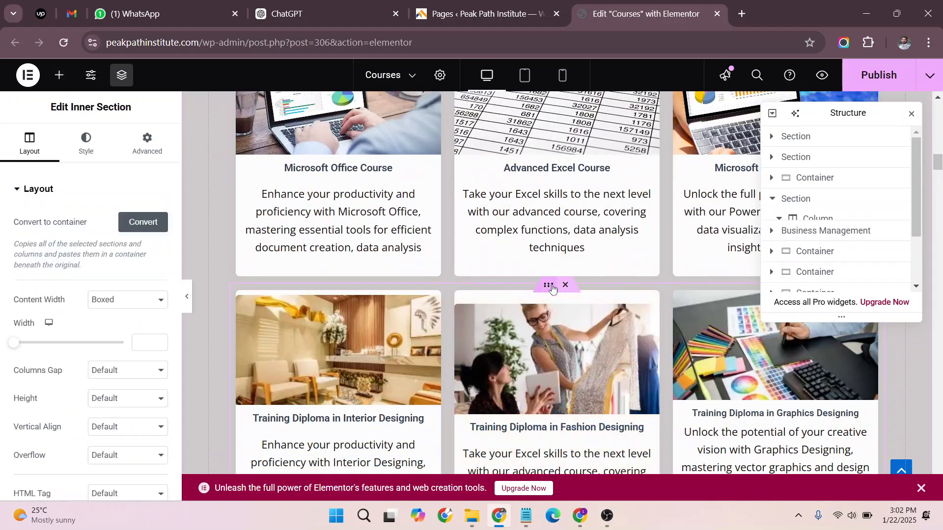
pyautogui.scroll(-1, 552, 289)
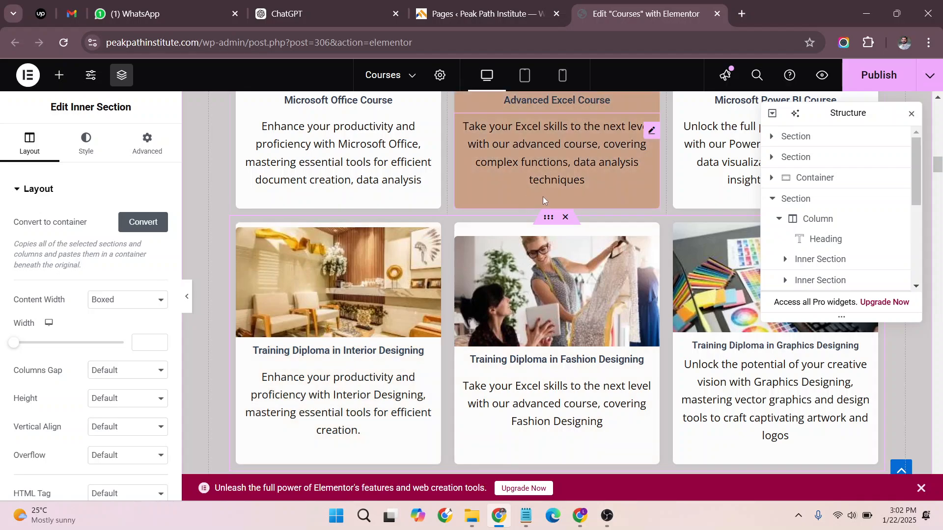
pyautogui.moveTo(91, 106); pyautogui.dragTo(137, 118)
# Step: Compare the element types of the outer Information Technology section and the inner section holding its first card row
pyautogui.scroll(10, 688, 281)
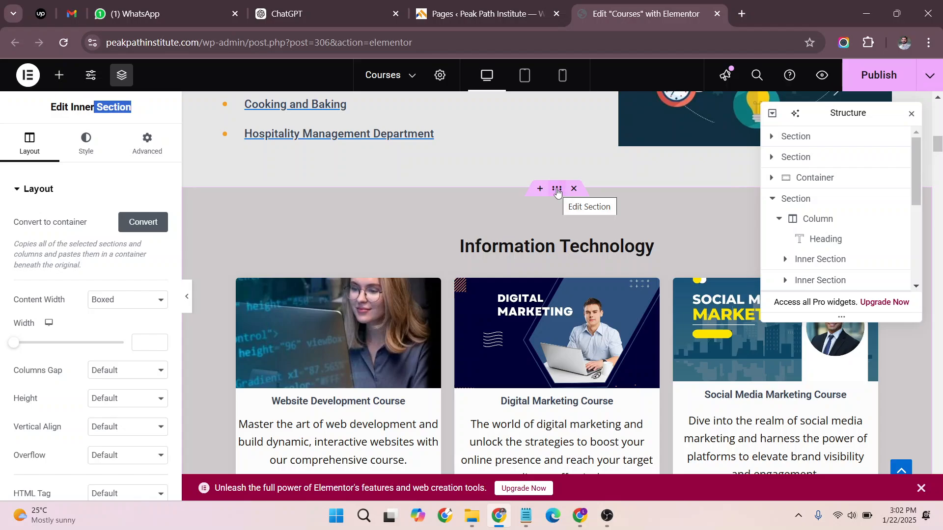
pyautogui.click(557, 194)
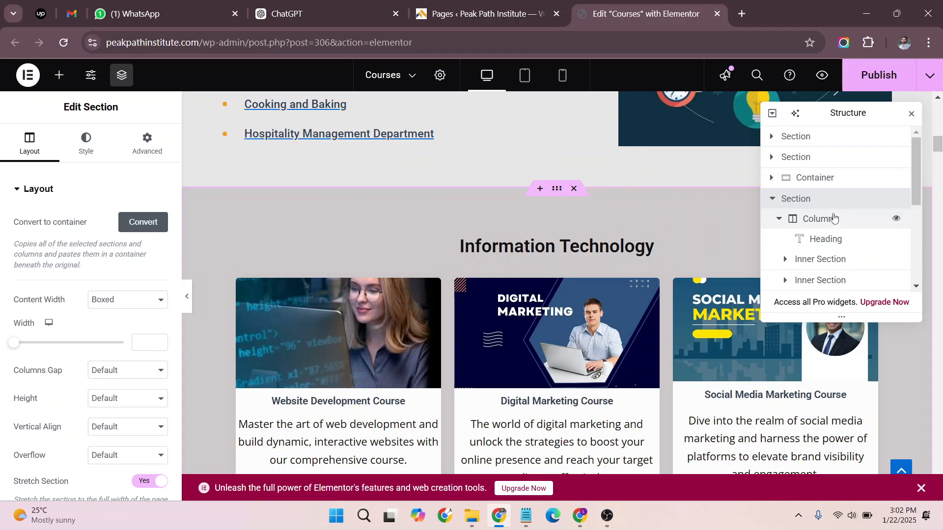
pyautogui.scroll(-1, 589, 226)
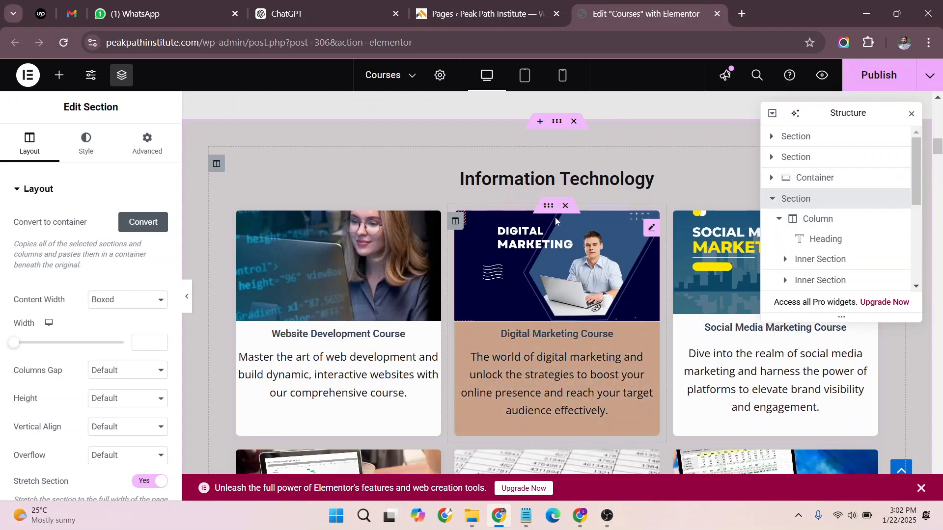
pyautogui.click(549, 212)
pyautogui.moveTo(56, 107); pyautogui.dragTo(164, 113)
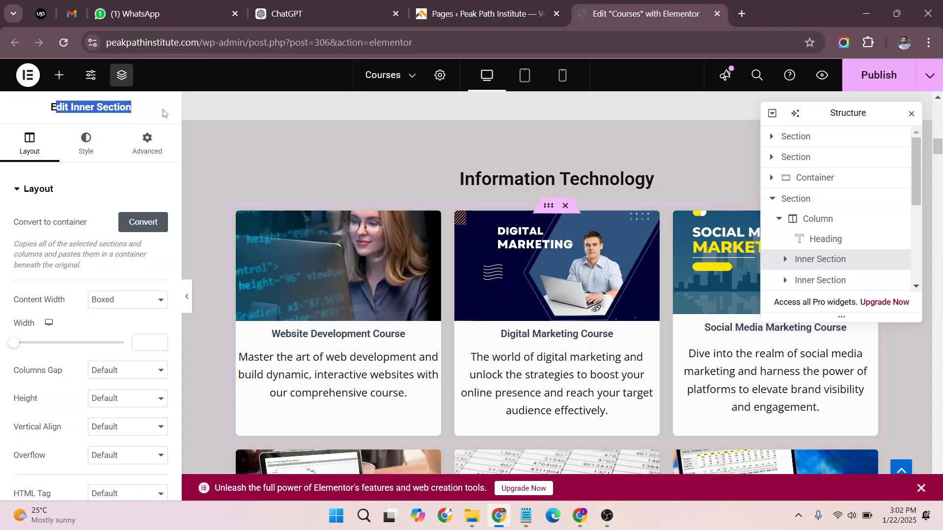
# Step: Reselect the outer Information Technology section and highlight its element type in the settings heading
pyautogui.click(559, 123)
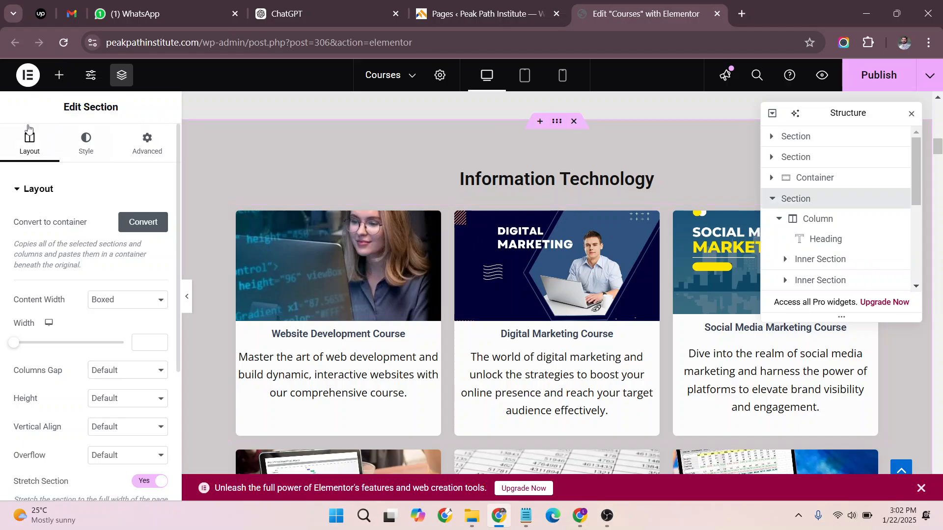
pyautogui.moveTo(63, 107); pyautogui.dragTo(211, 117)
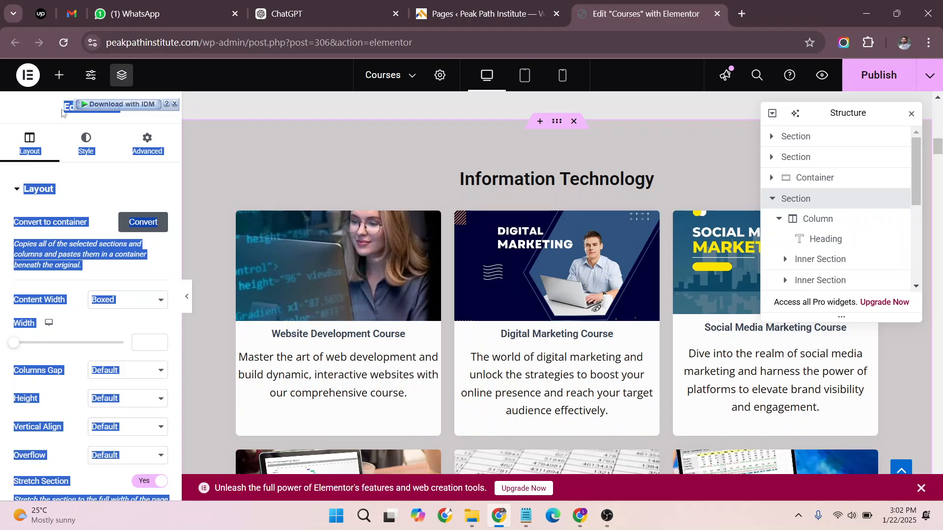
pyautogui.moveTo(62, 113); pyautogui.dragTo(100, 110)
pyautogui.scroll(5, 99, 93)
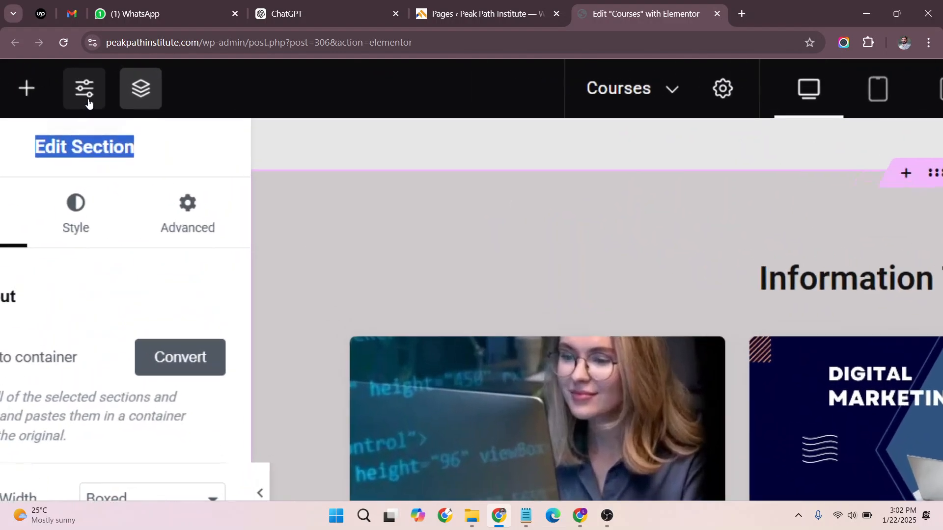
pyautogui.scroll(-5, 86, 98)
pyautogui.scroll(-1, 560, 222)
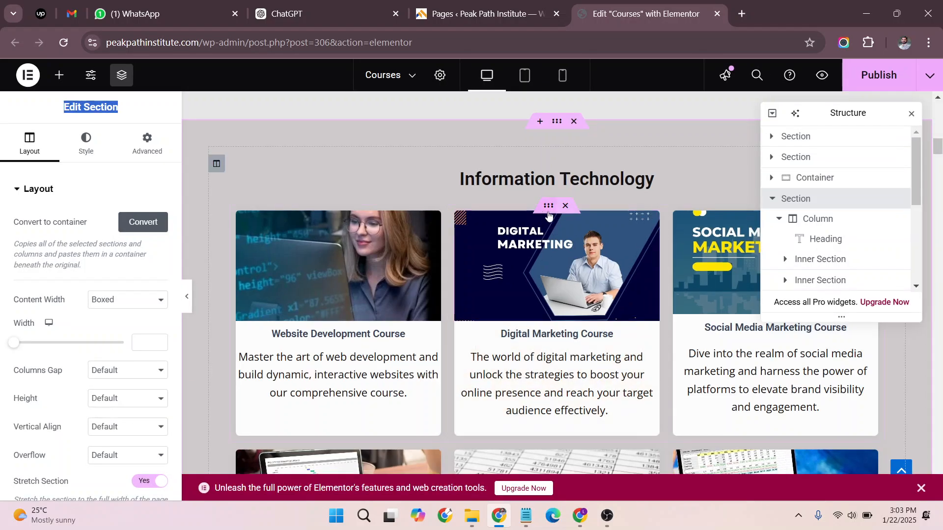
# Step: Select the inner section containing the first row of course cards and highlight its settings heading
pyautogui.click(549, 205)
pyautogui.scroll(4, 30, 104)
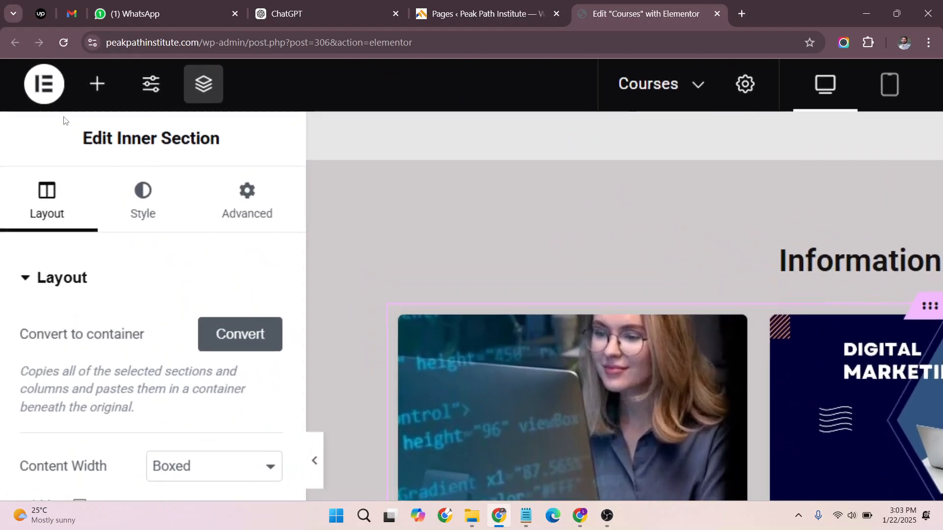
pyautogui.moveTo(47, 107); pyautogui.dragTo(132, 107)
pyautogui.scroll(-4, 132, 107)
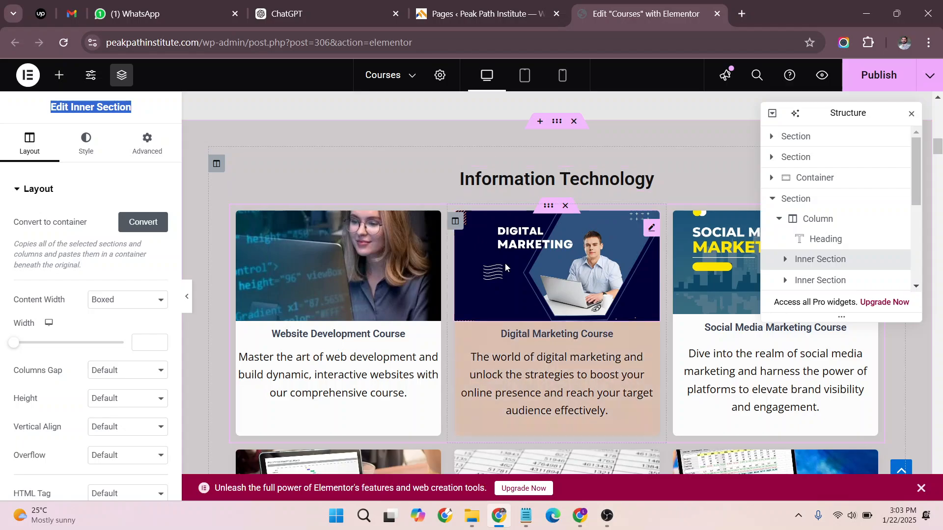
# Step: Select the column holding the Website Development Course card and highlight its settings heading
pyautogui.click(237, 222)
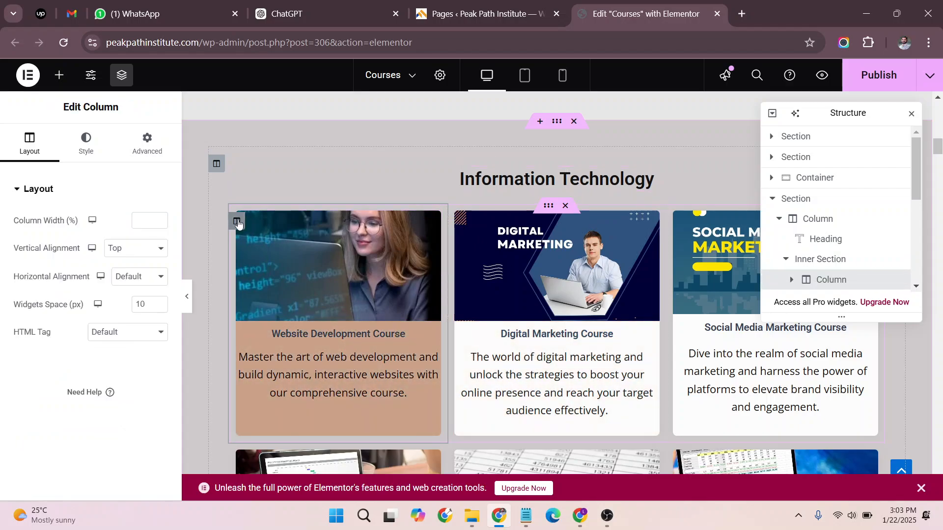
pyautogui.scroll(3, 70, 131)
pyautogui.moveTo(71, 132); pyautogui.dragTo(140, 133)
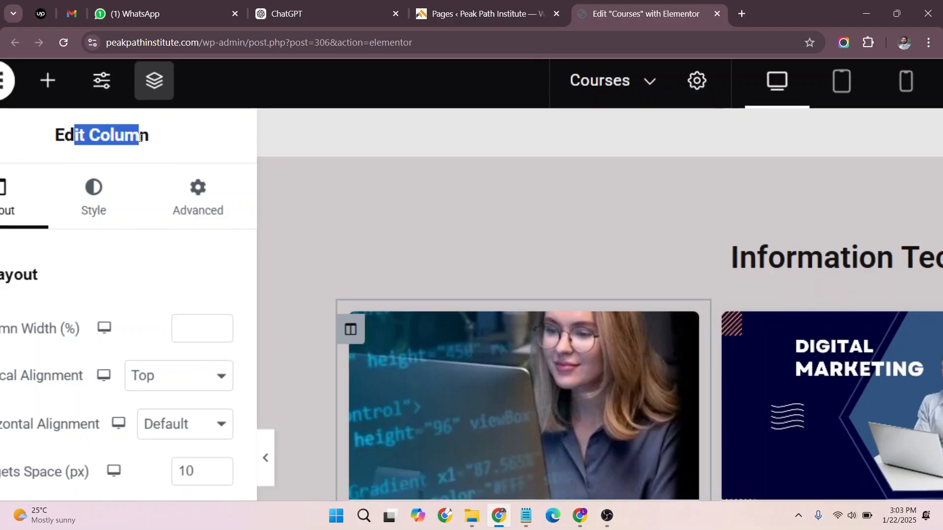
pyautogui.scroll(-3, 139, 134)
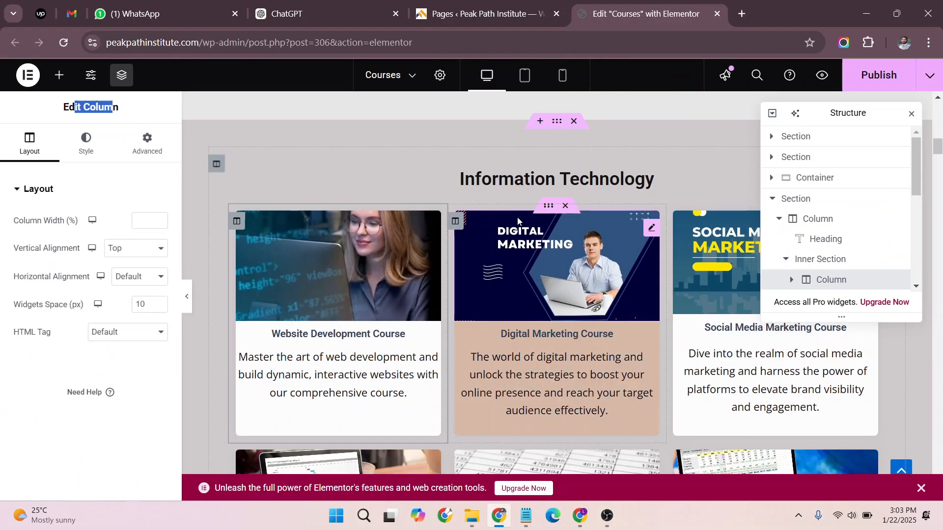
# Step: Step through the nesting from the Information Technology section to its first inner section and the Website Development Course column
pyautogui.click(558, 123)
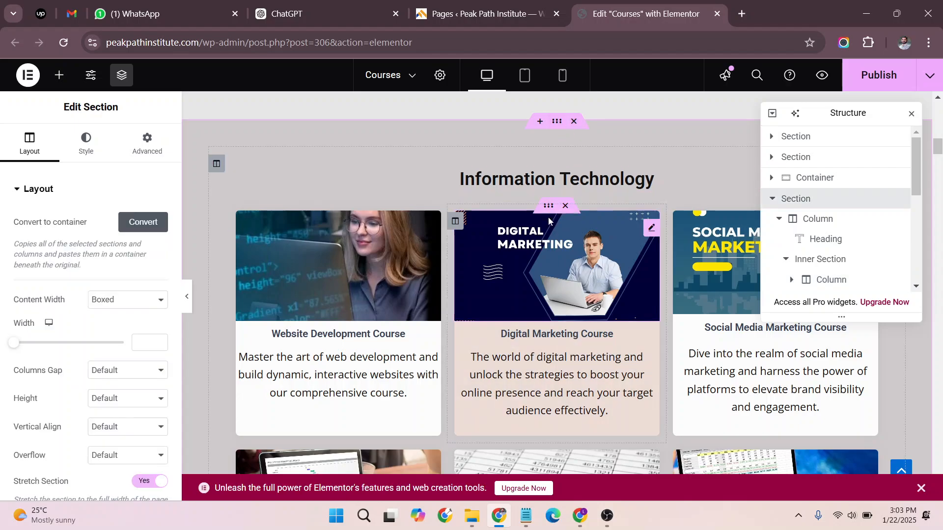
pyautogui.click(546, 211)
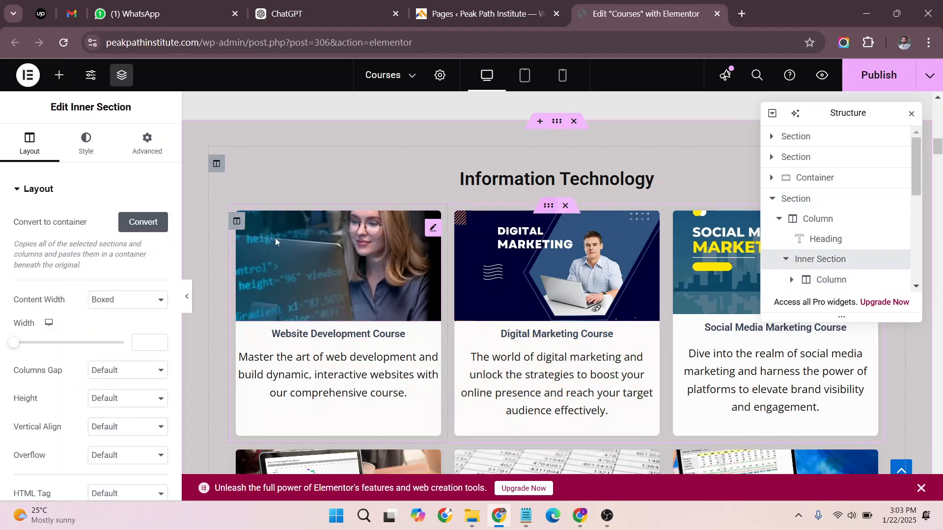
pyautogui.click(237, 221)
# Step: Select the inner section holding the training diploma cards and reposition the floating Structure panel to uncover the Microsoft Power BI Course card
pyautogui.scroll(-10, 482, 346)
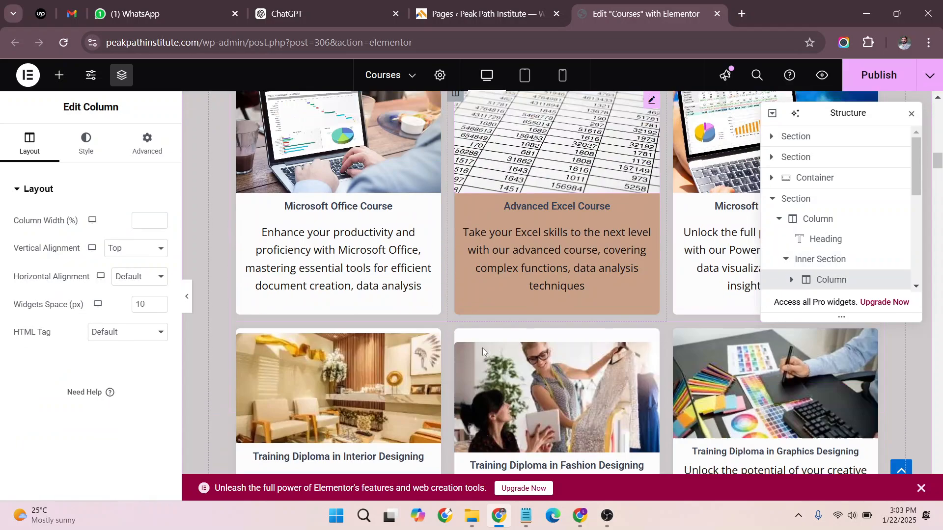
pyautogui.scroll(1, 431, 304)
pyautogui.scroll(5, 431, 305)
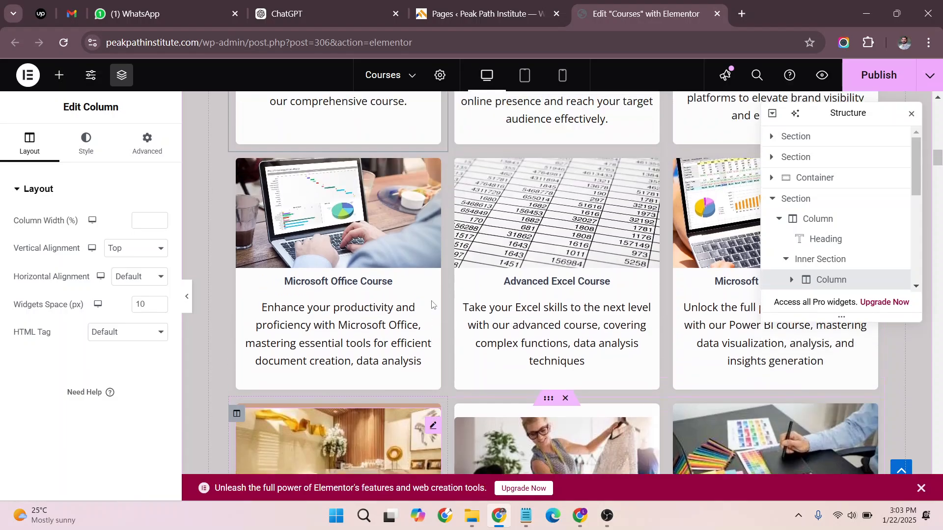
pyautogui.scroll(-6, 505, 244)
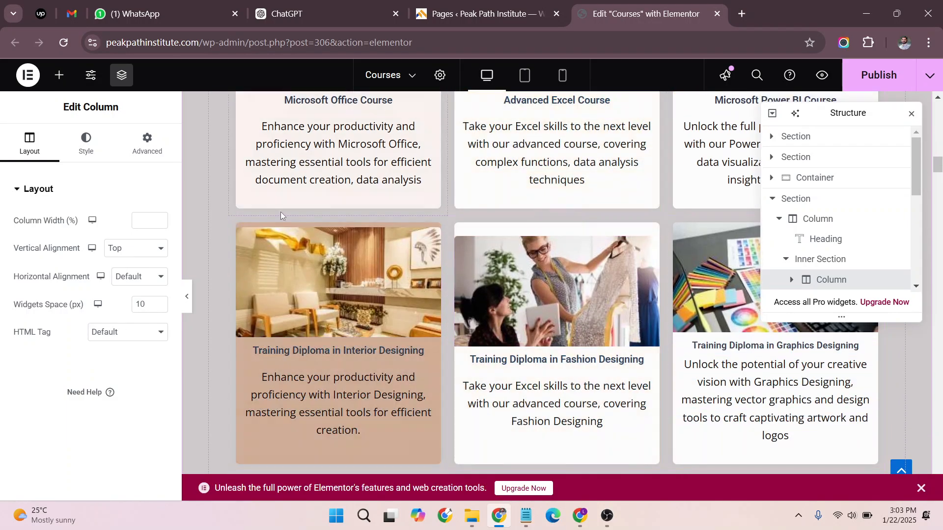
pyautogui.moveTo(548, 219); pyautogui.dragTo(548, 219)
pyautogui.click(549, 221)
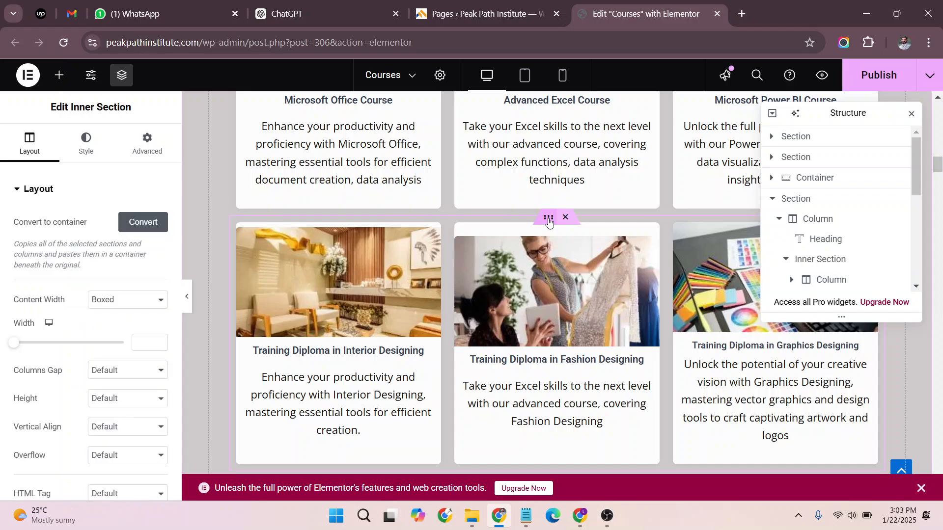
pyautogui.moveTo(822, 118); pyautogui.dragTo(842, 87)
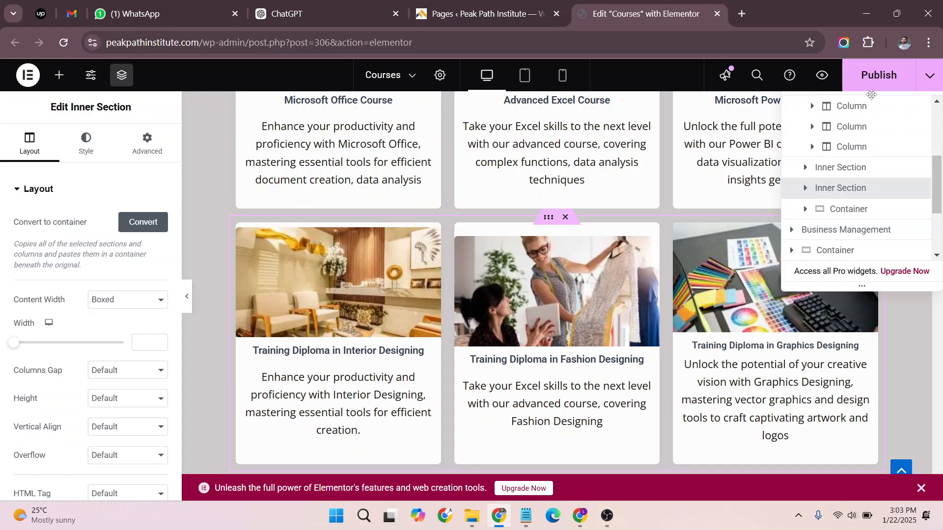
pyautogui.moveTo(875, 94); pyautogui.dragTo(813, 353)
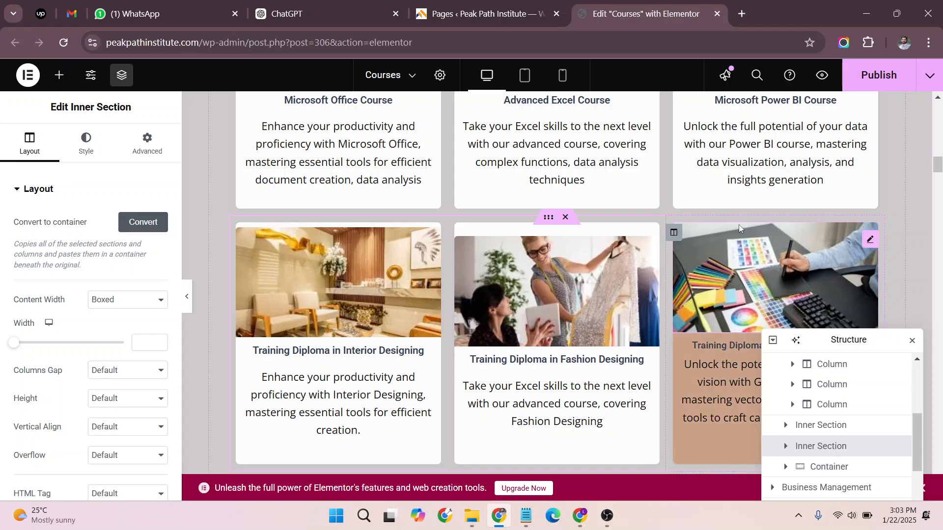
# Step: Select the column holding the Training Diploma in Fashion Designing card and show its margin and padding settings
pyautogui.scroll(3, 700, 122)
pyautogui.scroll(-3, 737, 216)
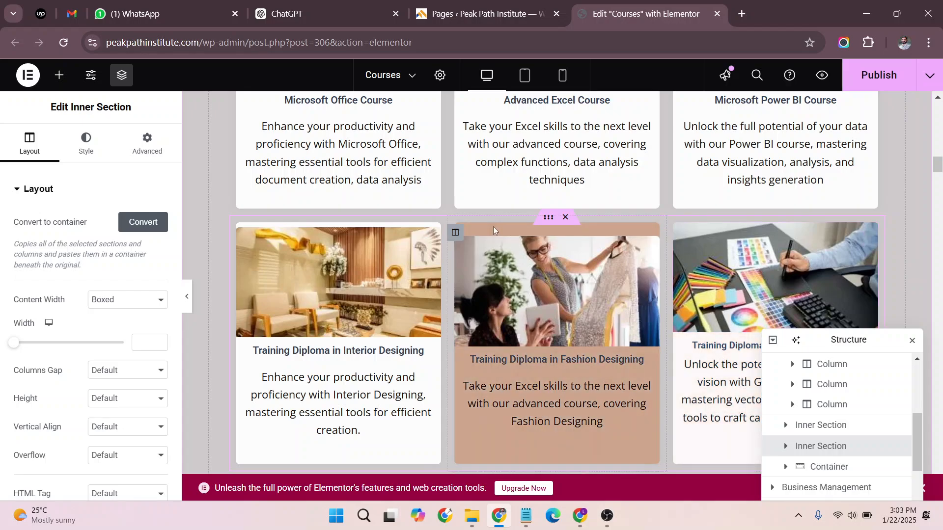
pyautogui.click(451, 234)
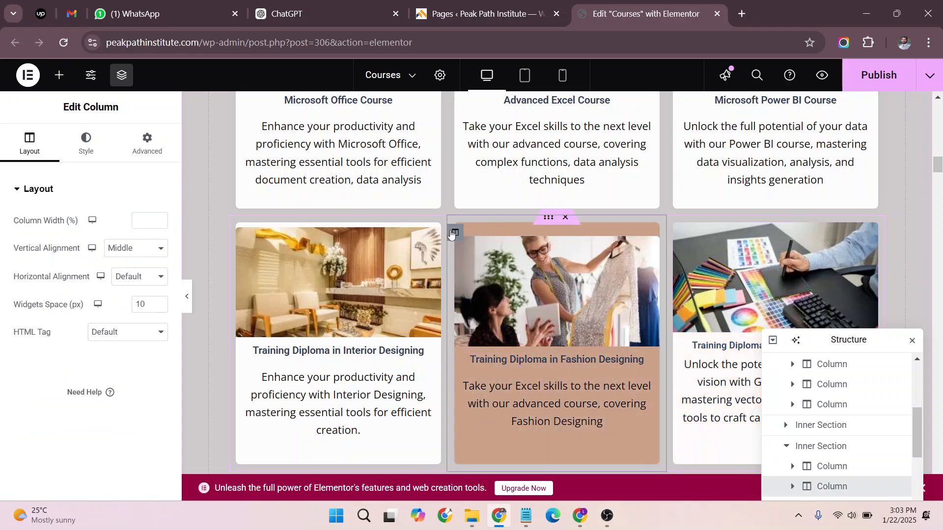
pyautogui.click(133, 143)
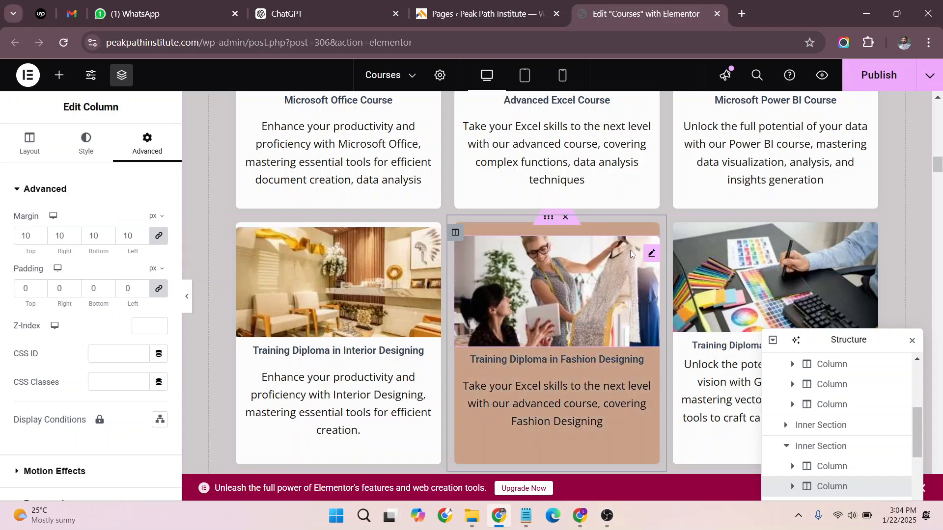
pyautogui.moveTo(649, 257); pyautogui.dragTo(705, 287)
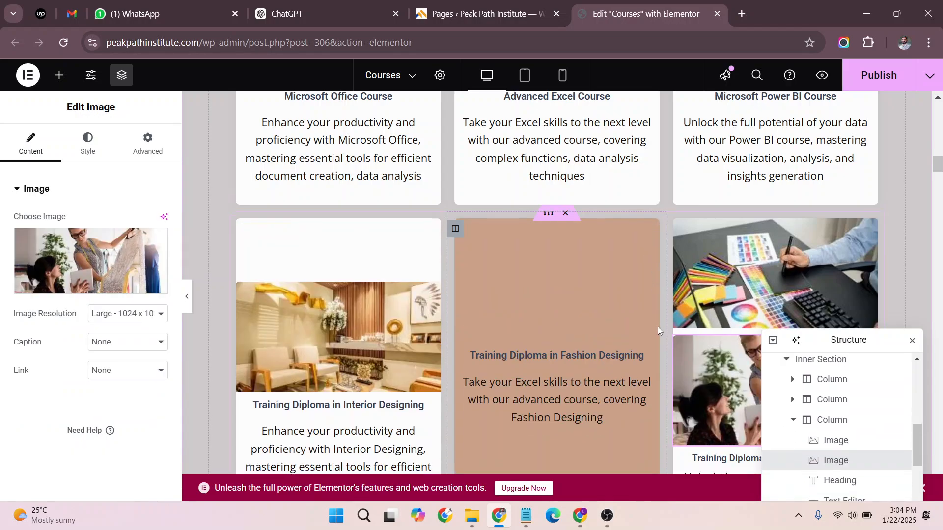
pyautogui.scroll(-2, 850, 260)
pyautogui.moveTo(871, 230); pyautogui.dragTo(564, 162)
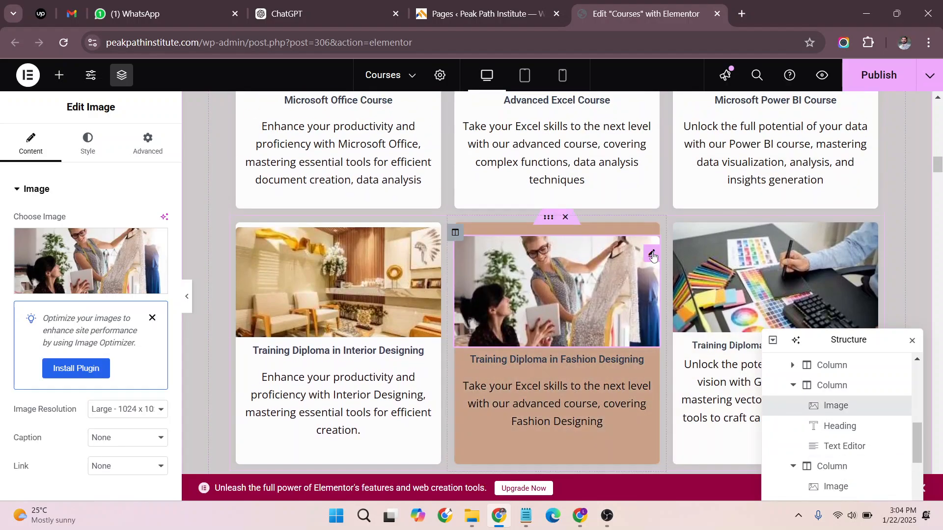
# Step: Check the Fashion Designing card image's margin and padding, and set the vertical alignment of its column to Top
pyautogui.click(147, 146)
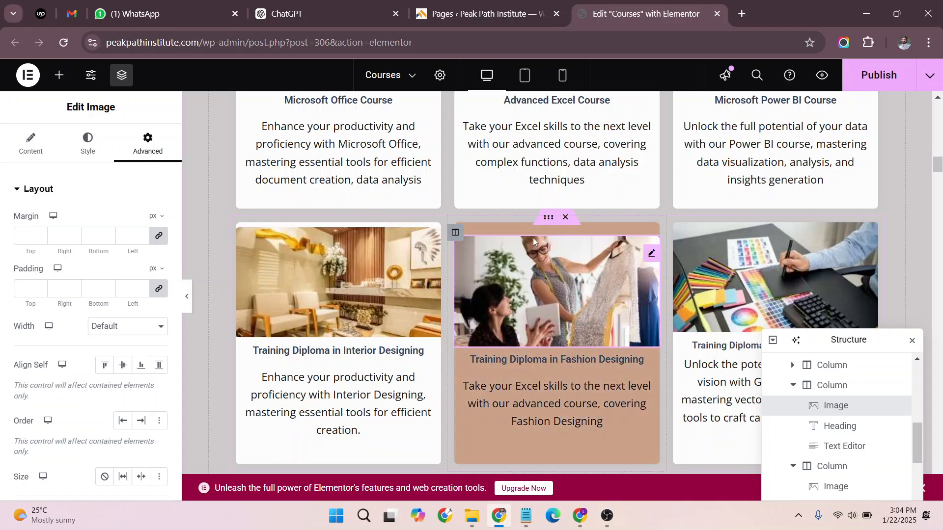
pyautogui.scroll(-1, 532, 236)
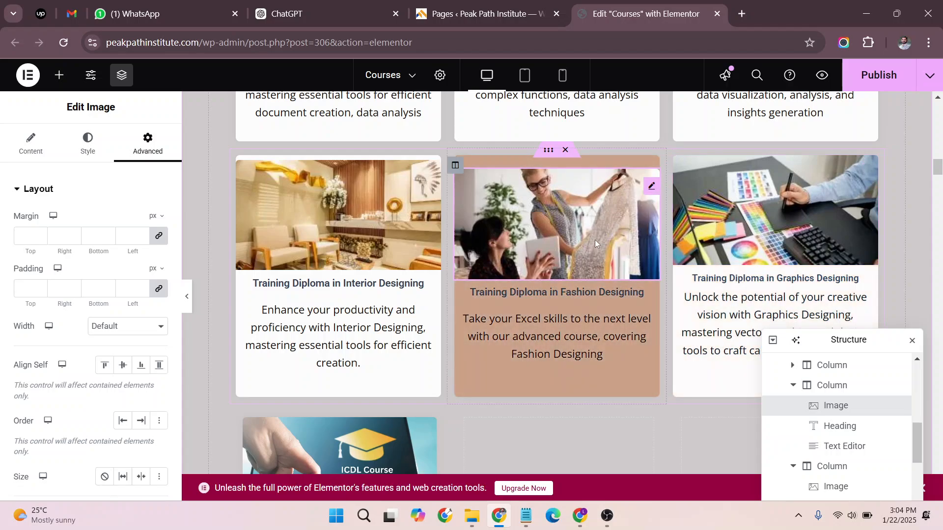
pyautogui.click(455, 167)
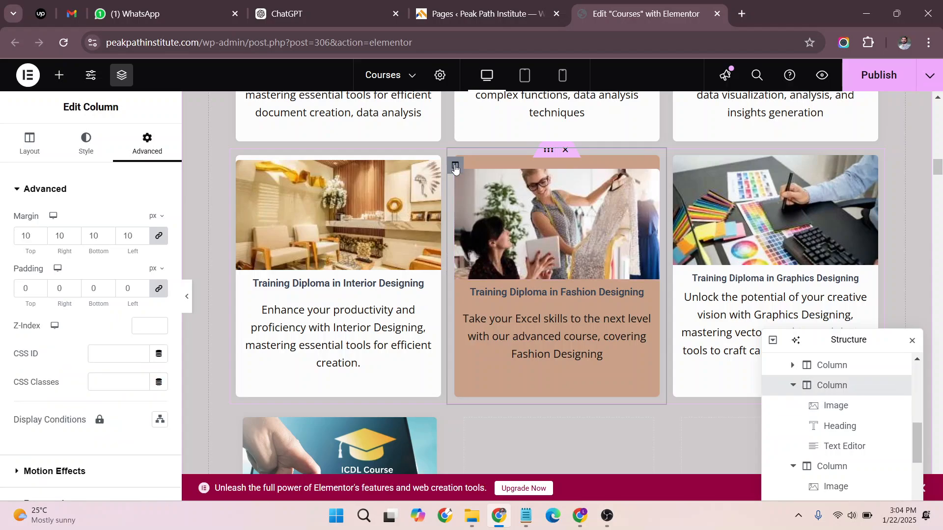
pyautogui.click(33, 162)
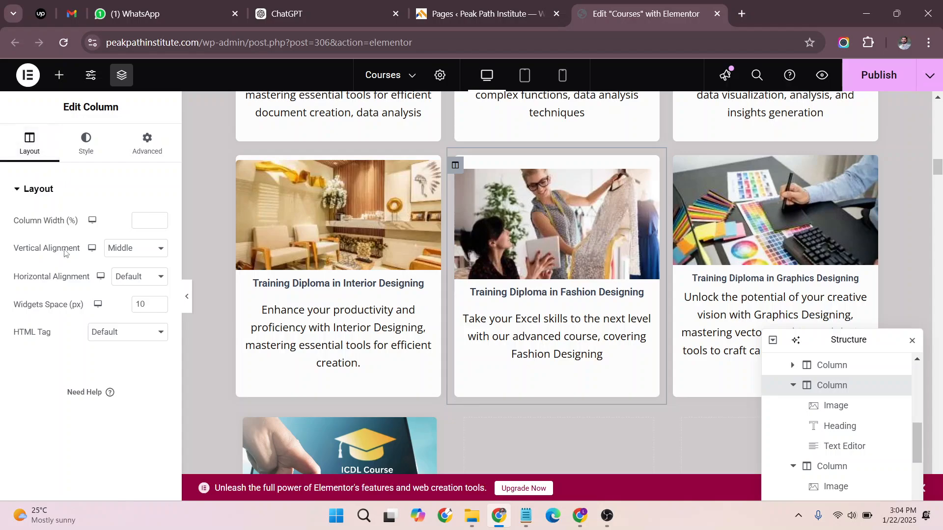
pyautogui.moveTo(22, 256); pyautogui.dragTo(67, 254)
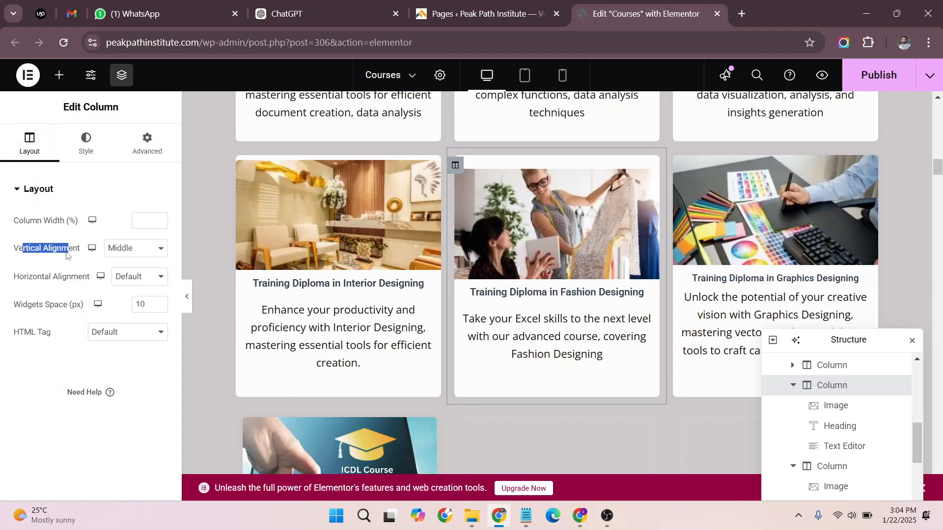
pyautogui.click(137, 253)
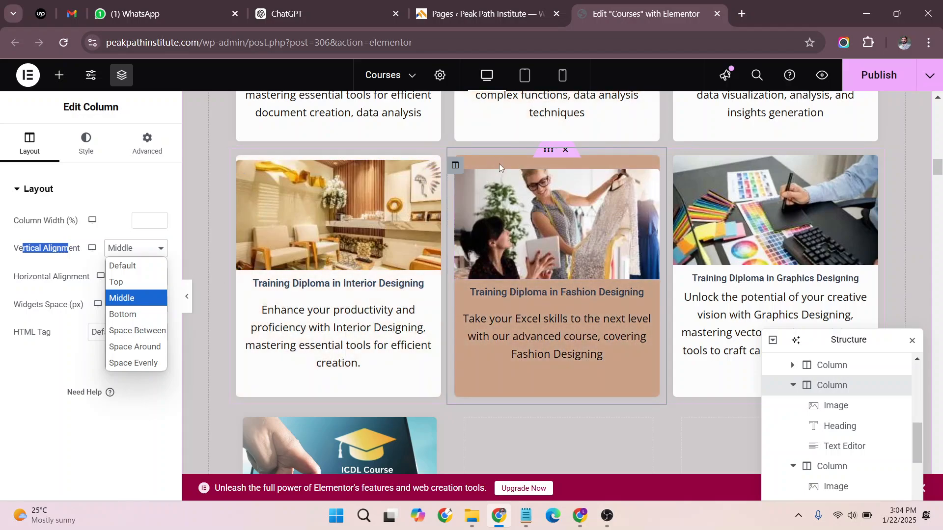
pyautogui.click(134, 282)
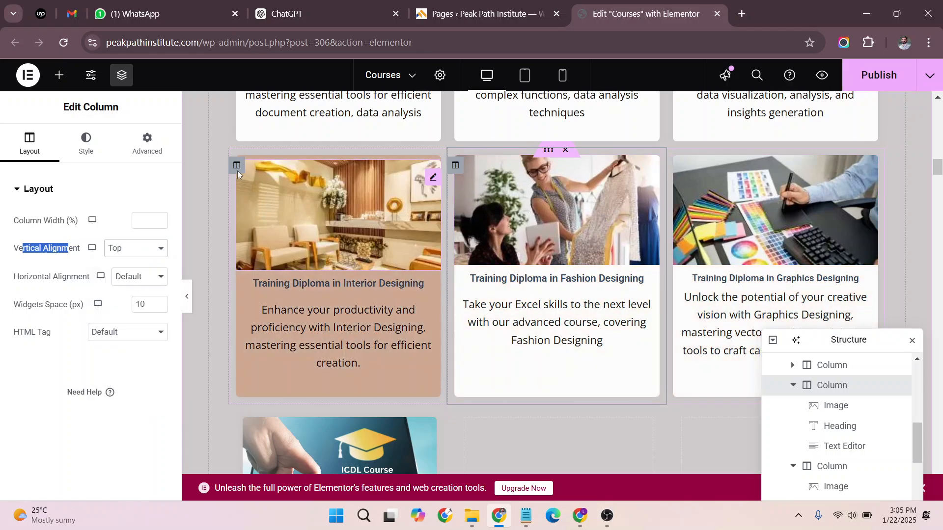
# Step: Compare the margin and padding settings of the Training Diploma in Interior Designing column and its image
pyautogui.click(266, 157)
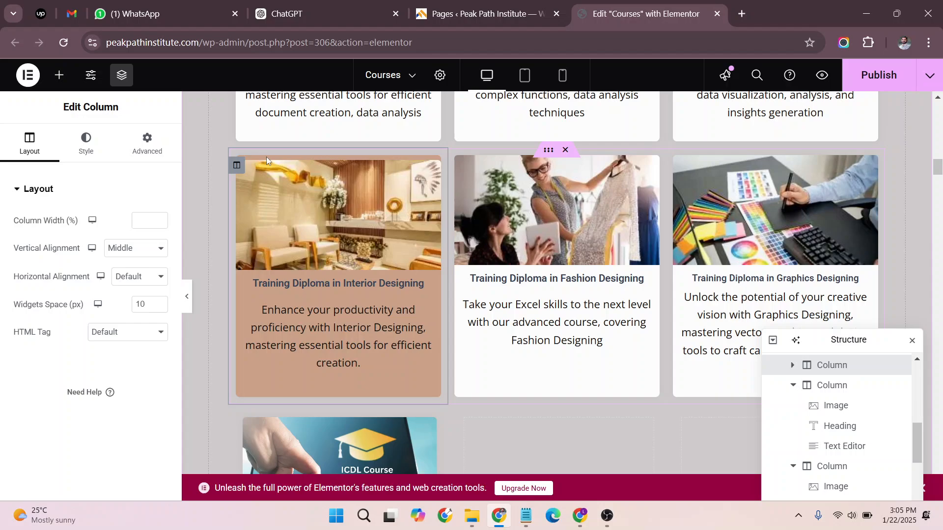
pyautogui.click(147, 143)
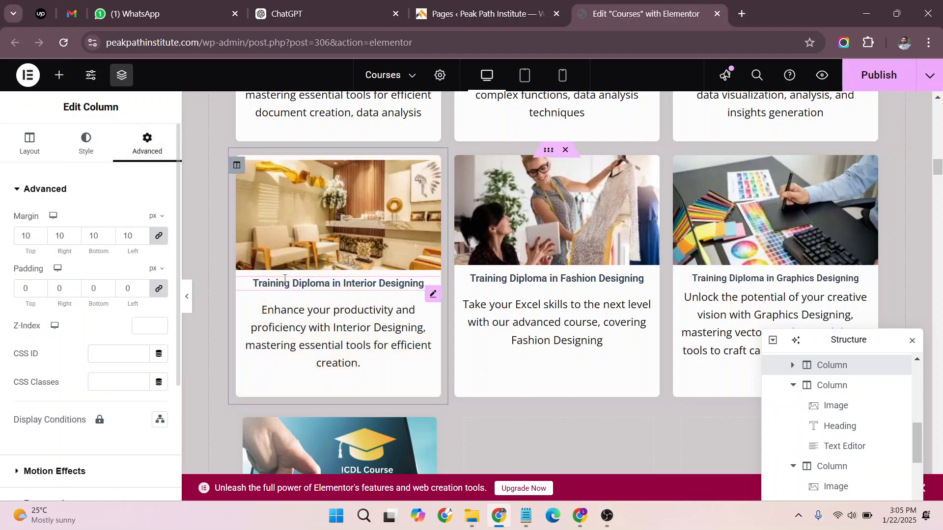
pyautogui.click(350, 177)
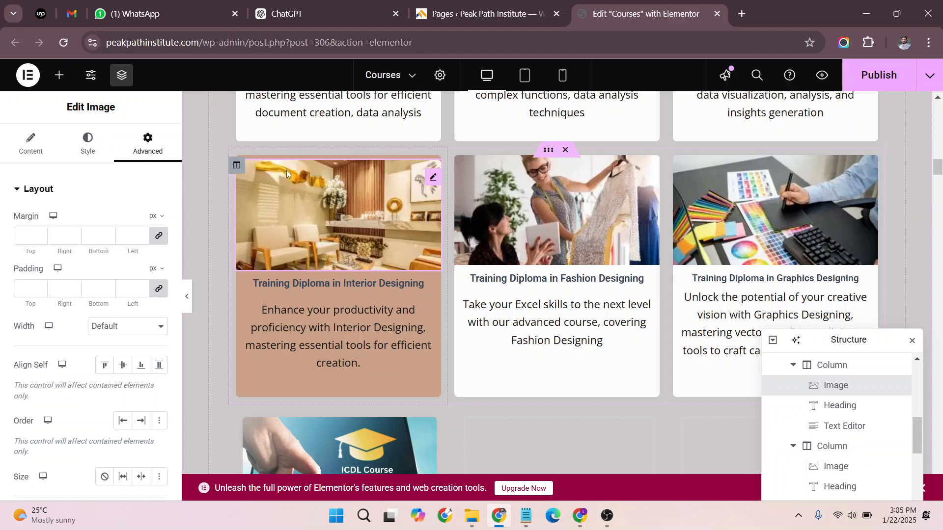
pyautogui.click(238, 167)
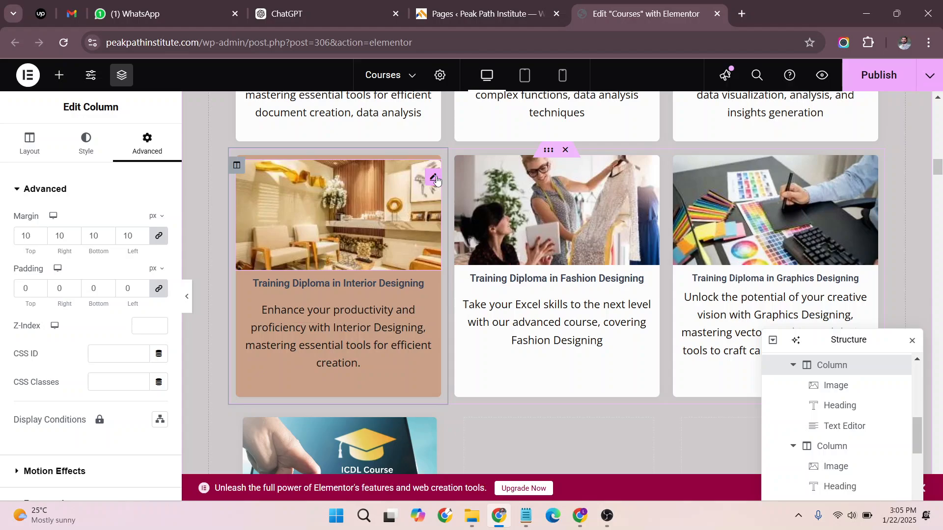
pyautogui.click(435, 178)
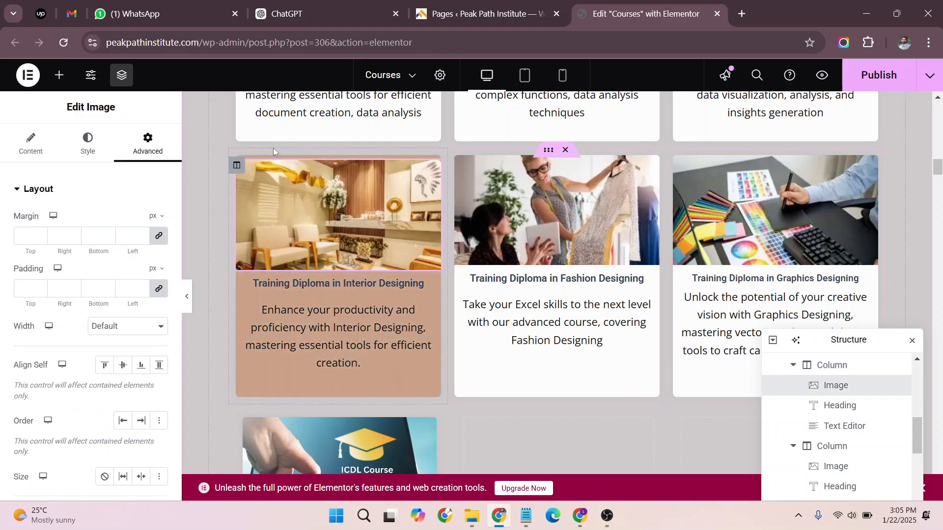
# Step: Set the vertical alignment of the Training Diploma in Interior Designing column to Top
pyautogui.click(239, 168)
pyautogui.click(29, 145)
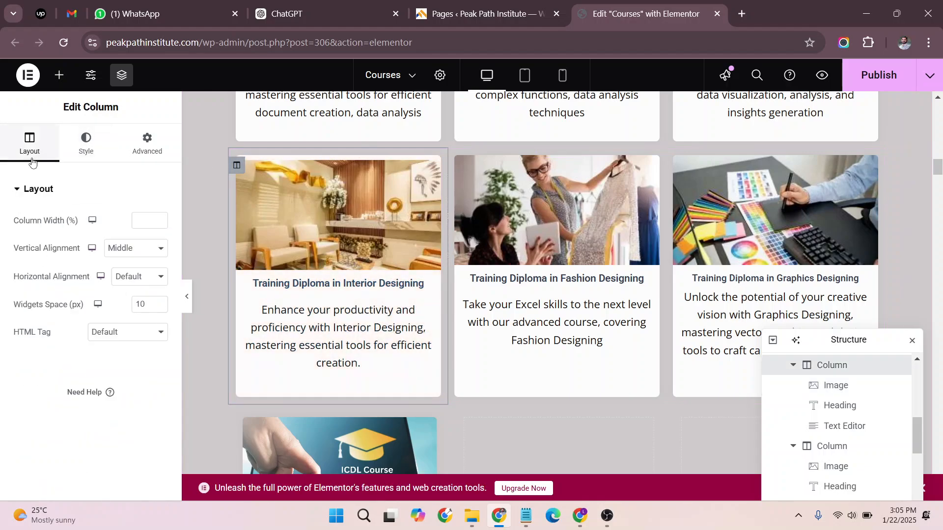
pyautogui.moveTo(25, 253); pyautogui.dragTo(81, 250)
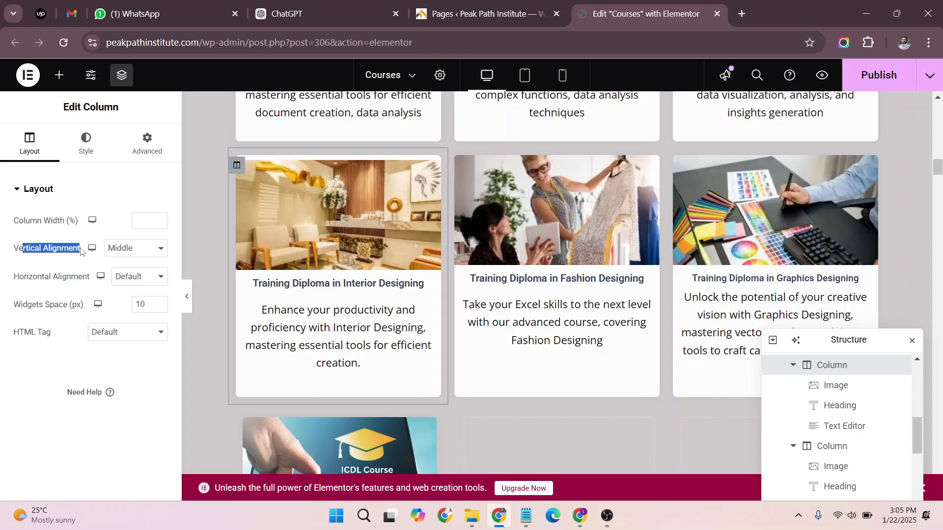
pyautogui.click(160, 251)
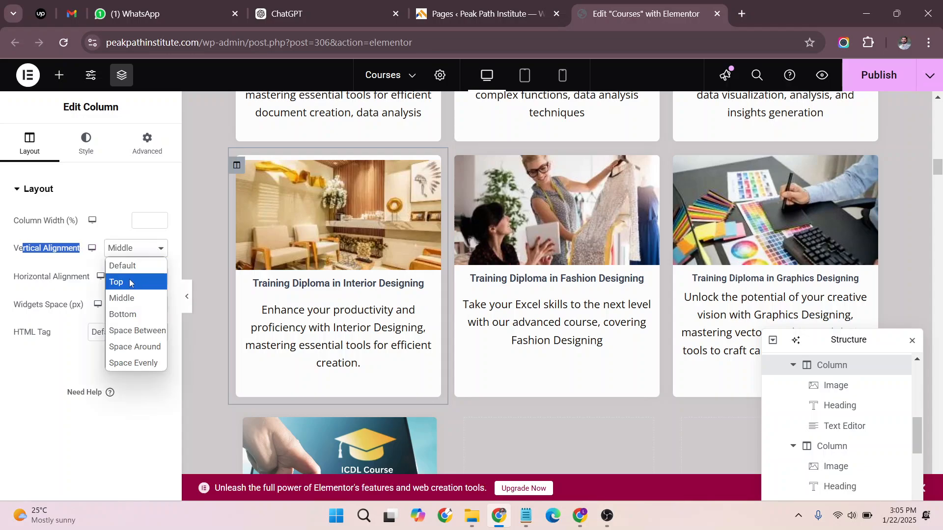
pyautogui.click(129, 283)
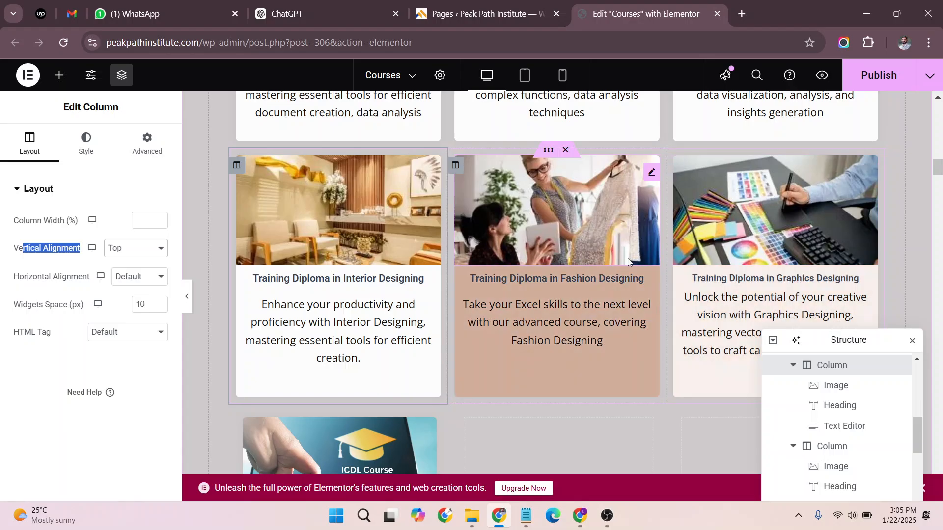
# Step: Examine the card rows of the Business Management section for uneven image alignment, down to the Diploma in Office Management row
pyautogui.scroll(-3, 692, 299)
pyautogui.scroll(-14, 692, 299)
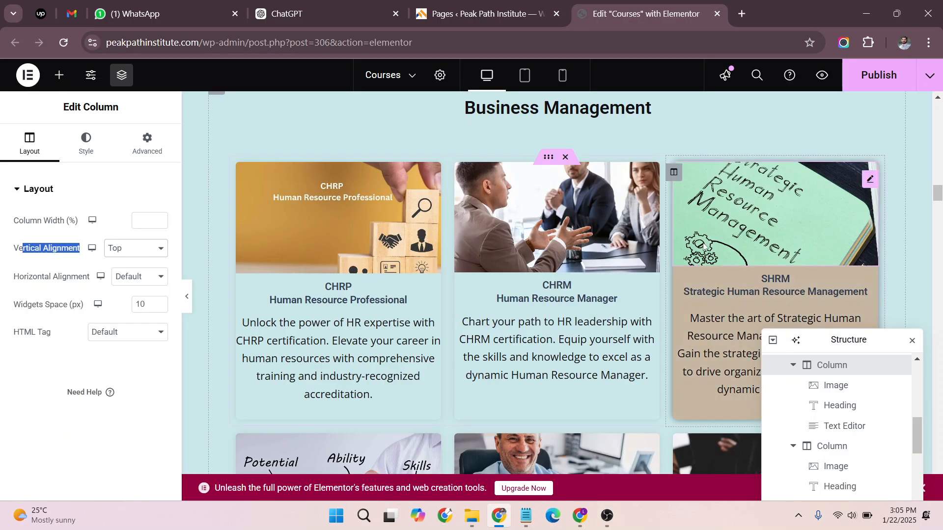
pyautogui.scroll(-4, 703, 241)
pyautogui.scroll(1, 703, 241)
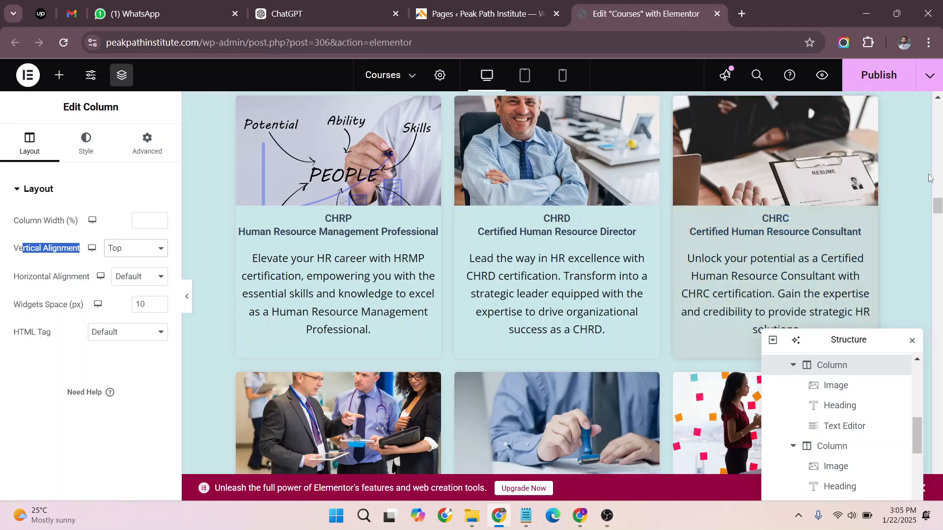
pyautogui.scroll(4, 928, 177)
pyautogui.scroll(-15, 928, 177)
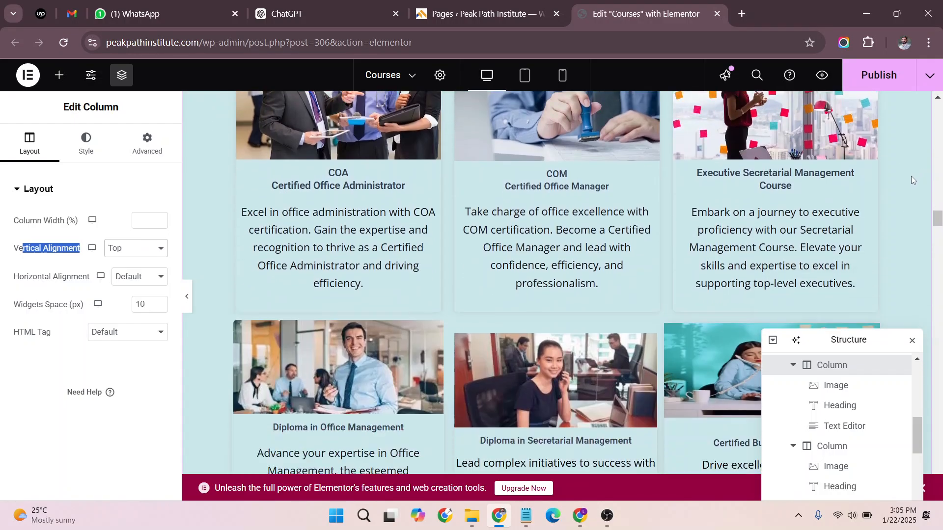
pyautogui.scroll(-1, 911, 176)
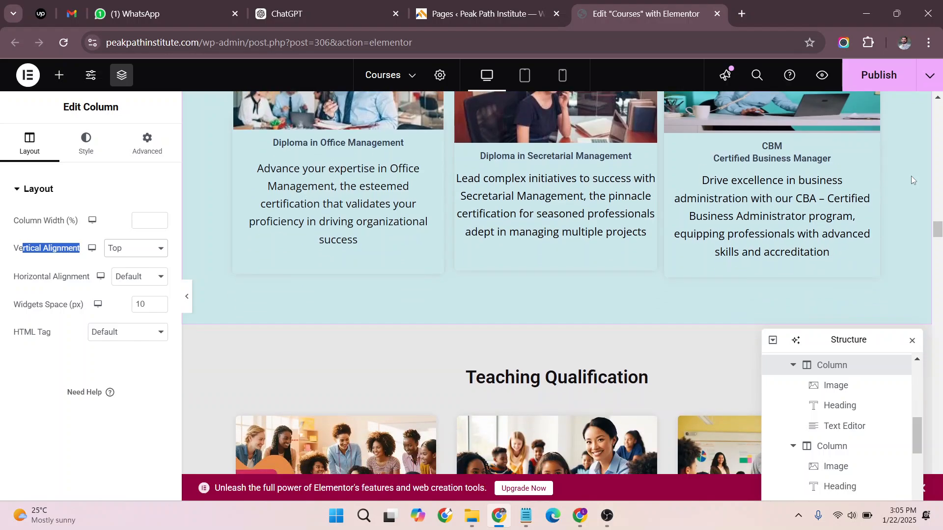
pyautogui.scroll(2, 911, 175)
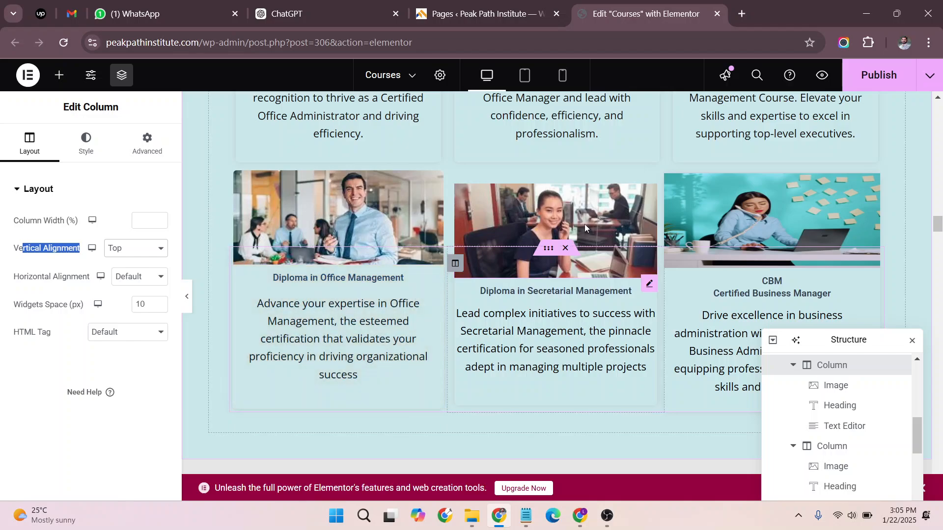
pyautogui.scroll(4, 550, 214)
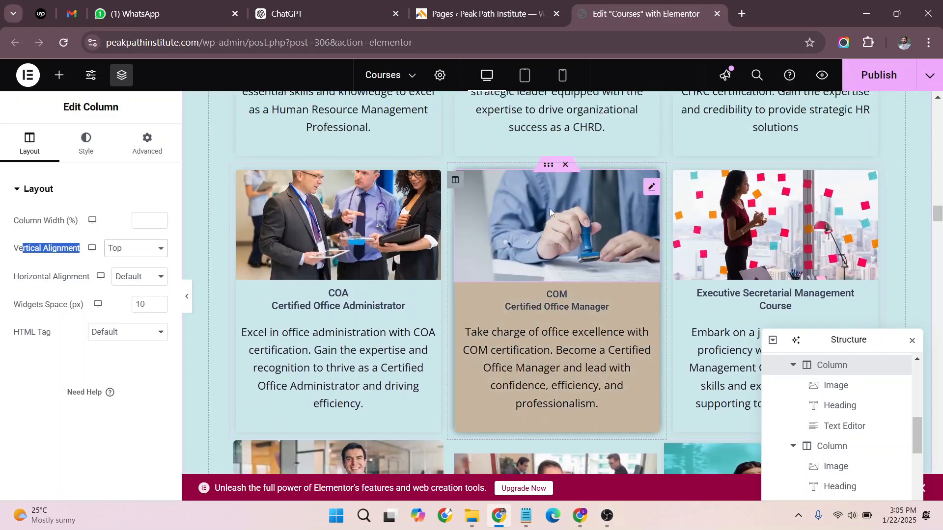
pyautogui.scroll(-2, 549, 208)
pyautogui.scroll(-2, 544, 212)
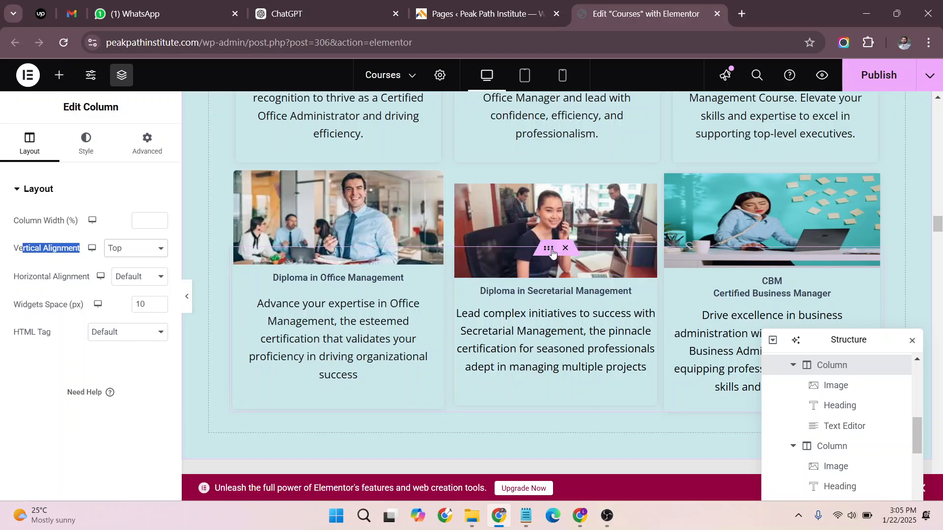
# Step: Inspect the margin and padding of the last Business Management inner section and its Diploma in Office Management column
pyautogui.click(546, 249)
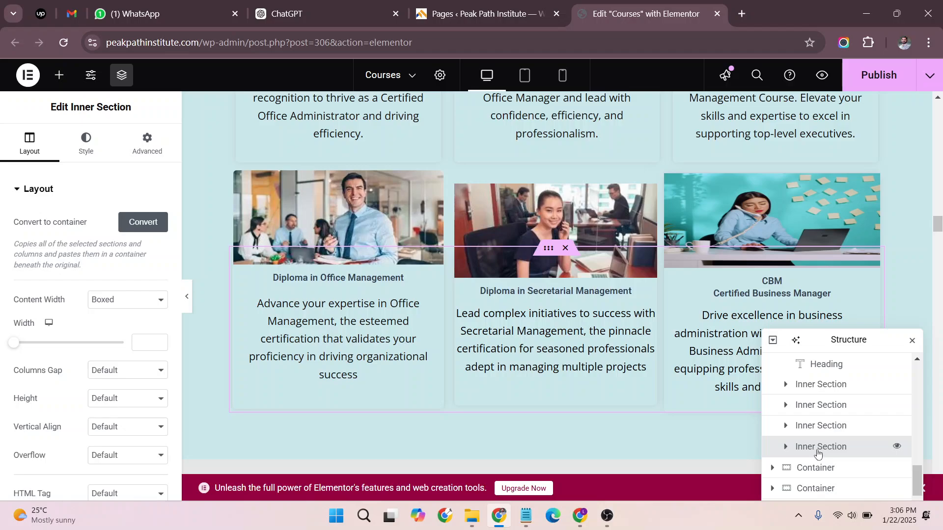
pyautogui.click(147, 145)
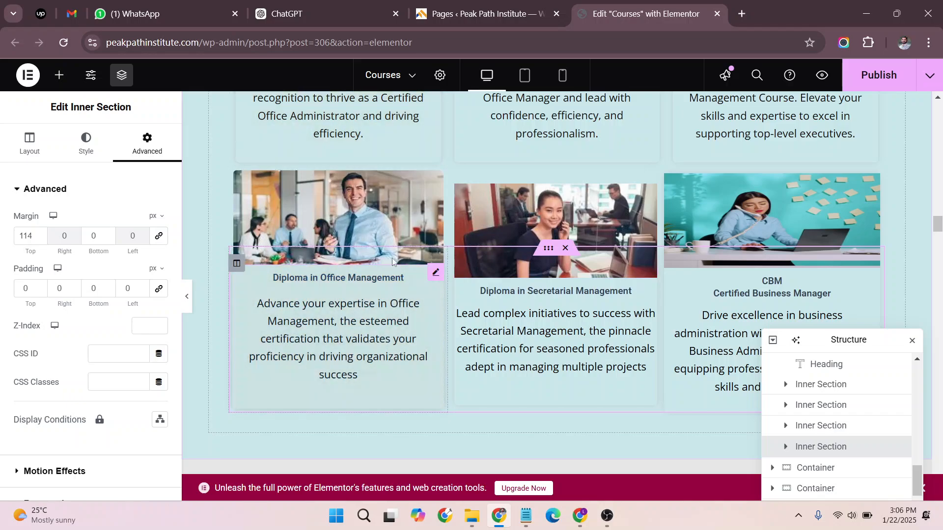
pyautogui.click(236, 265)
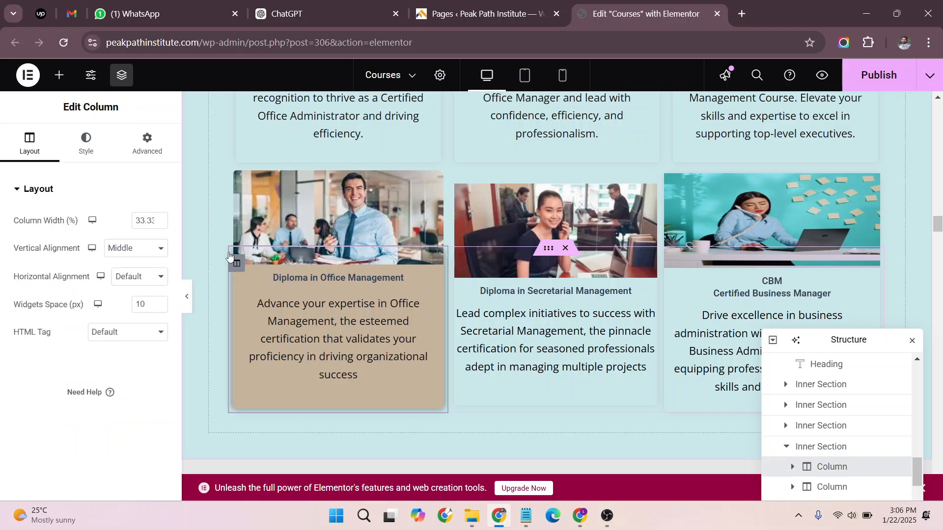
pyautogui.click(147, 142)
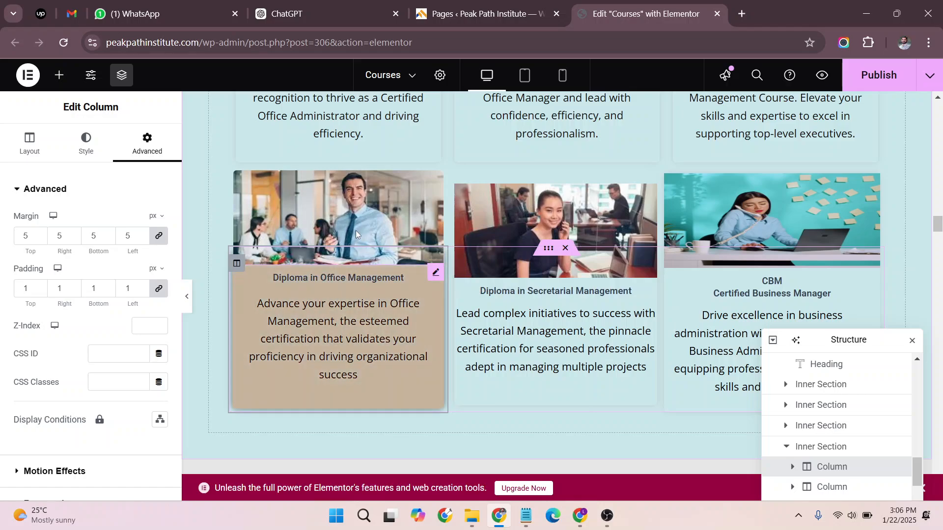
# Step: Inspect the margin and padding of the Diploma in Secretarial Management and Certified Business Manager columns
pyautogui.click(454, 264)
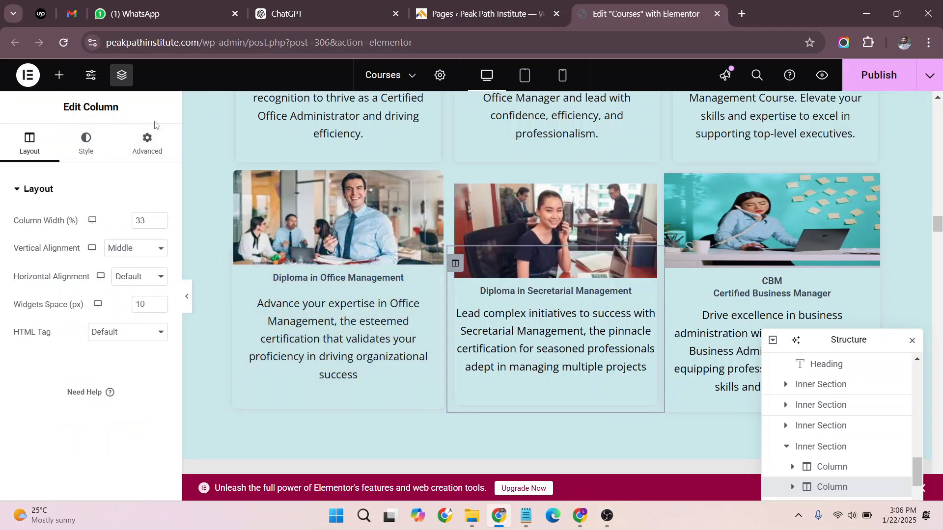
pyautogui.click(147, 142)
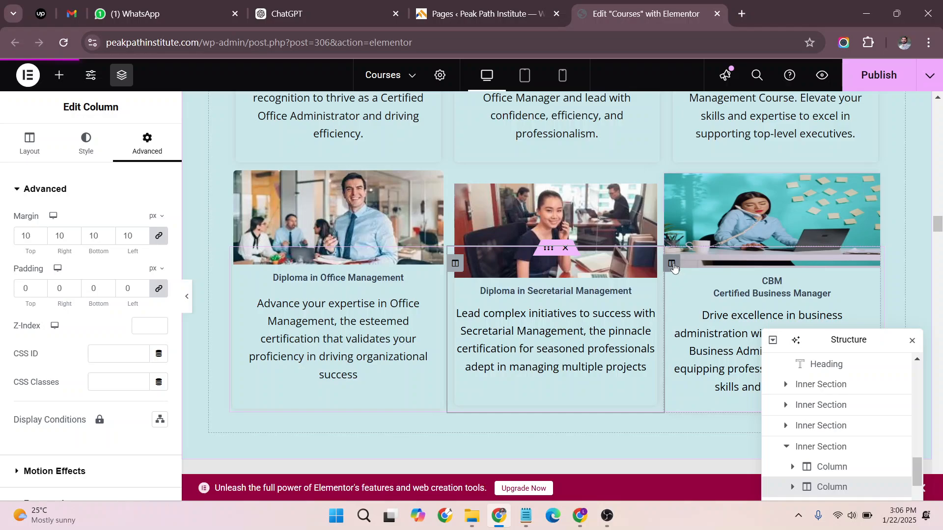
pyautogui.click(671, 265)
pyautogui.click(155, 161)
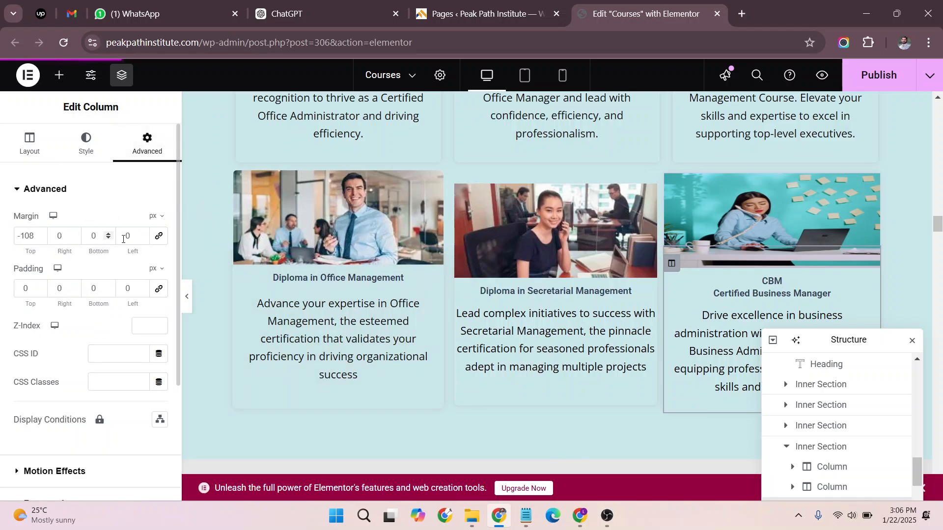
# Step: Reset the Certified Business Manager column's top margin to 0, link its margin values and clear all four
pyautogui.doubleClick(38, 239)
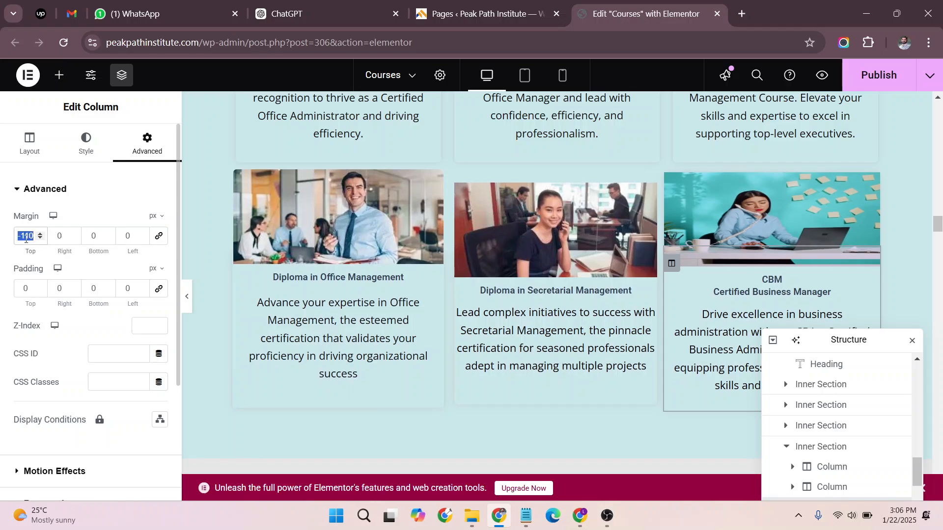
pyautogui.press('BackSpace')
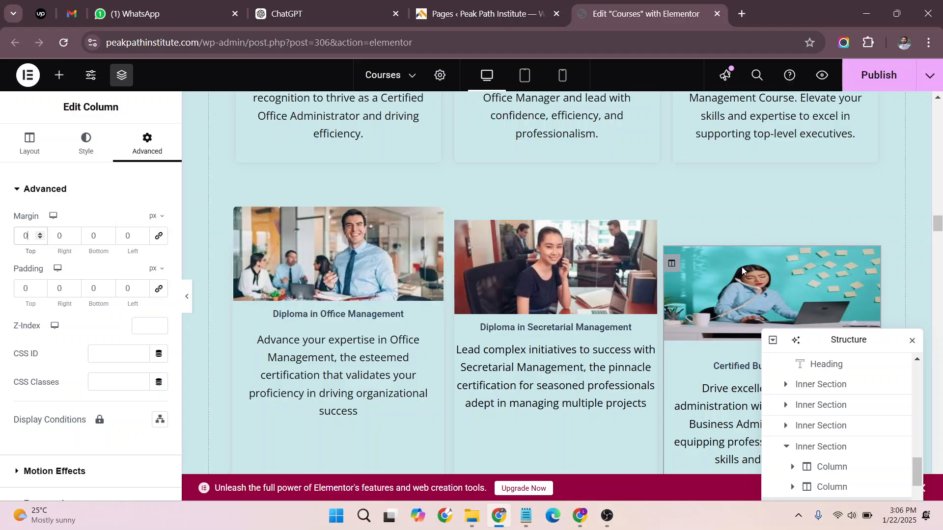
pyautogui.click(158, 236)
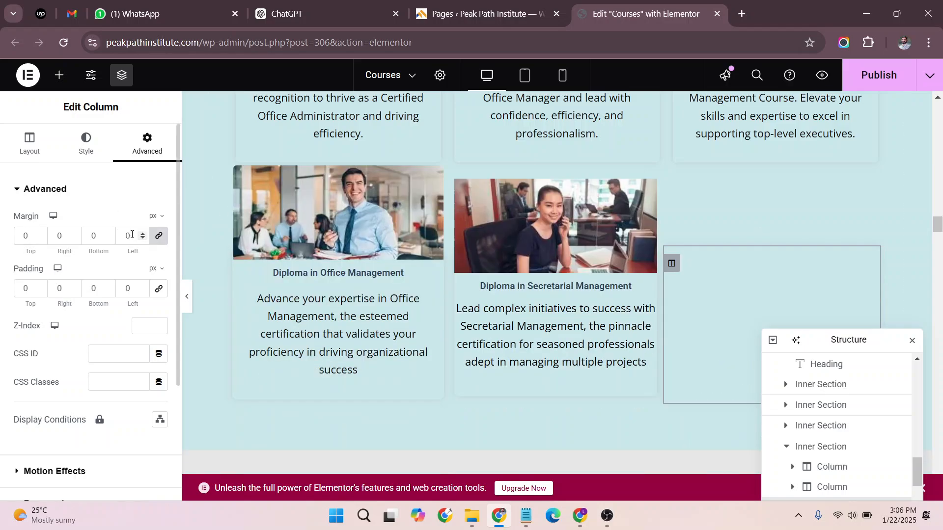
pyautogui.click(132, 235)
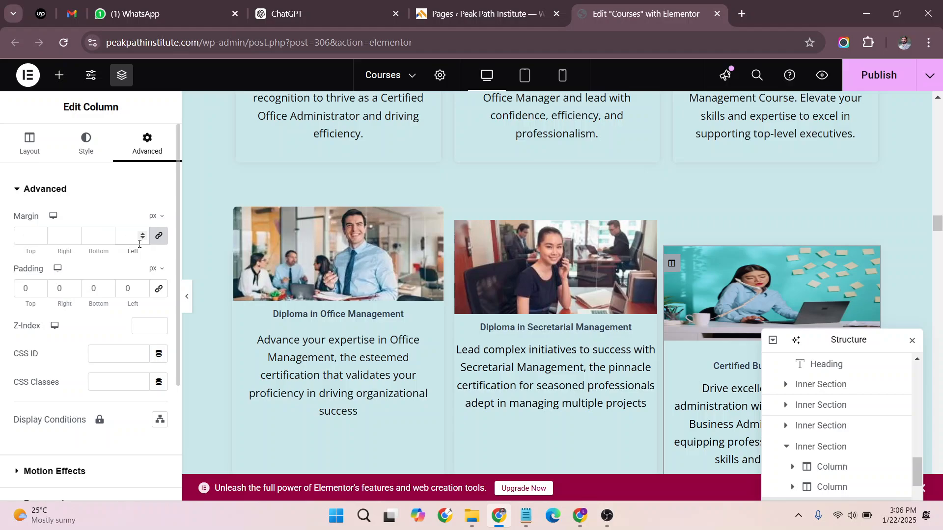
# Step: Clear all margin values of the image in the Diploma in Secretarial Management column
pyautogui.scroll(-2, 808, 239)
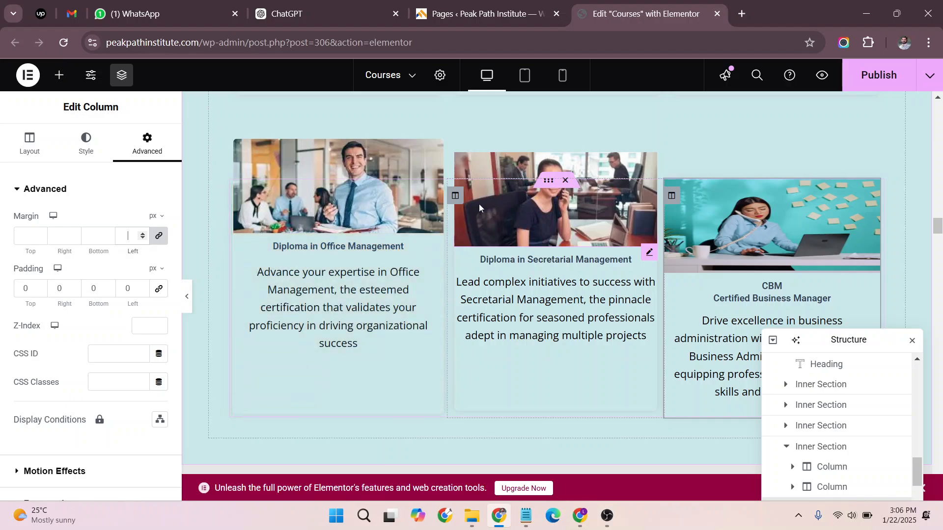
pyautogui.click(455, 196)
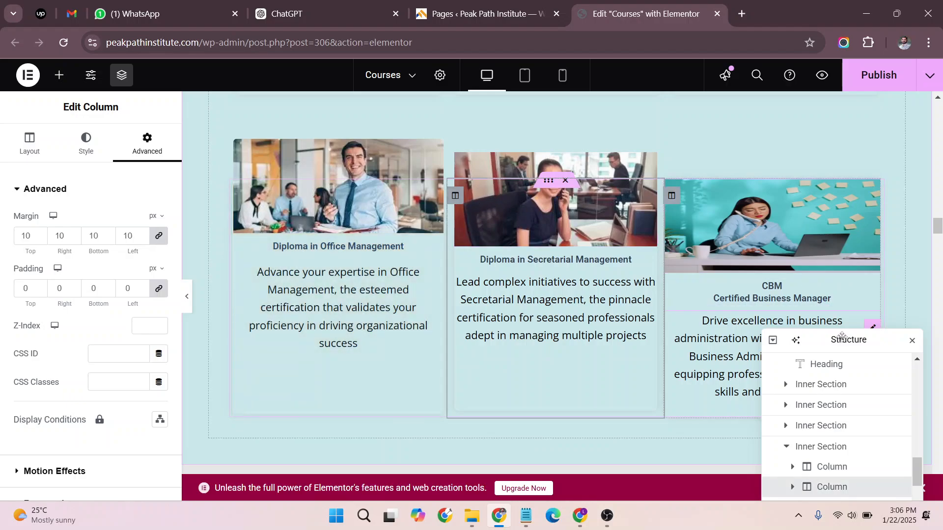
pyautogui.moveTo(825, 339); pyautogui.dragTo(861, 220)
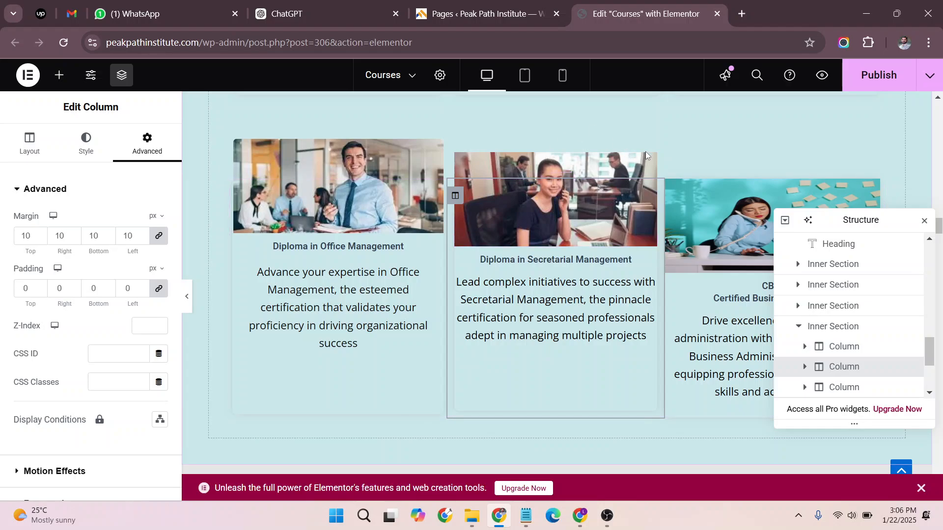
pyautogui.click(617, 222)
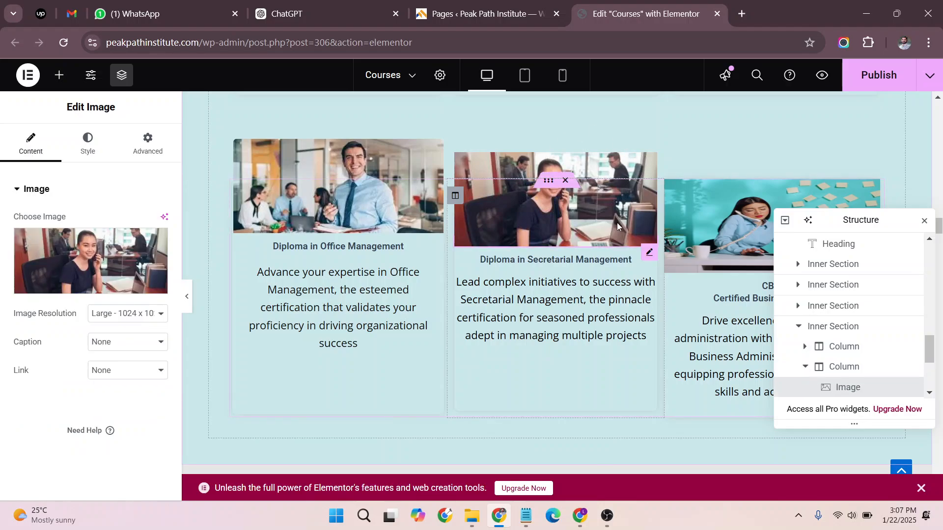
pyautogui.click(455, 196)
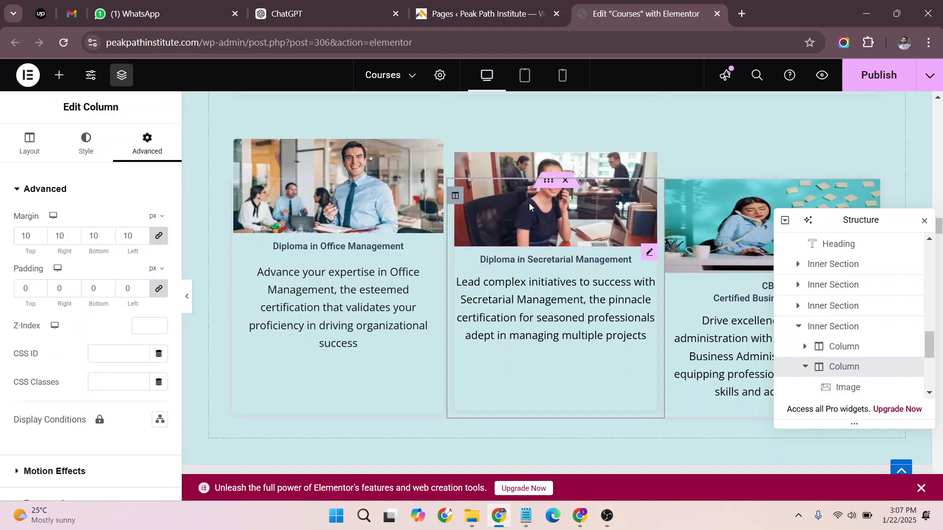
pyautogui.scroll(-3, 834, 315)
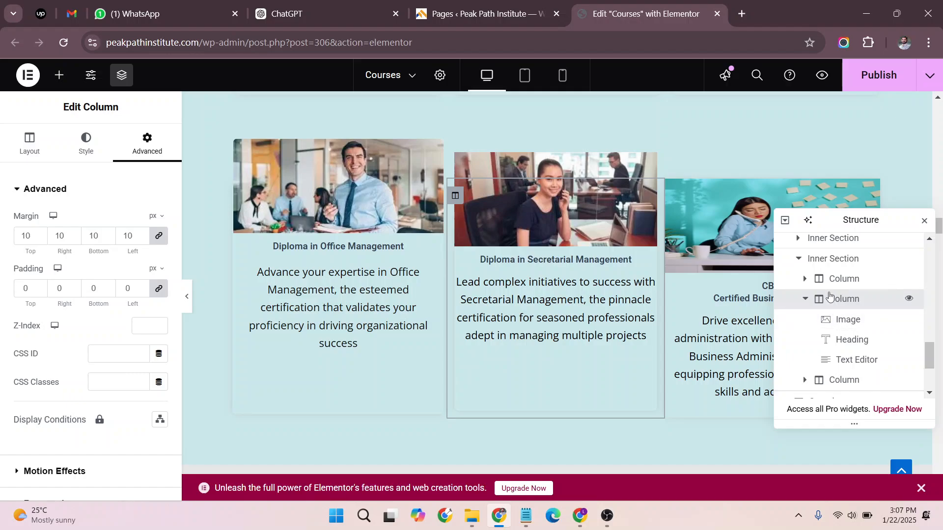
pyautogui.click(841, 320)
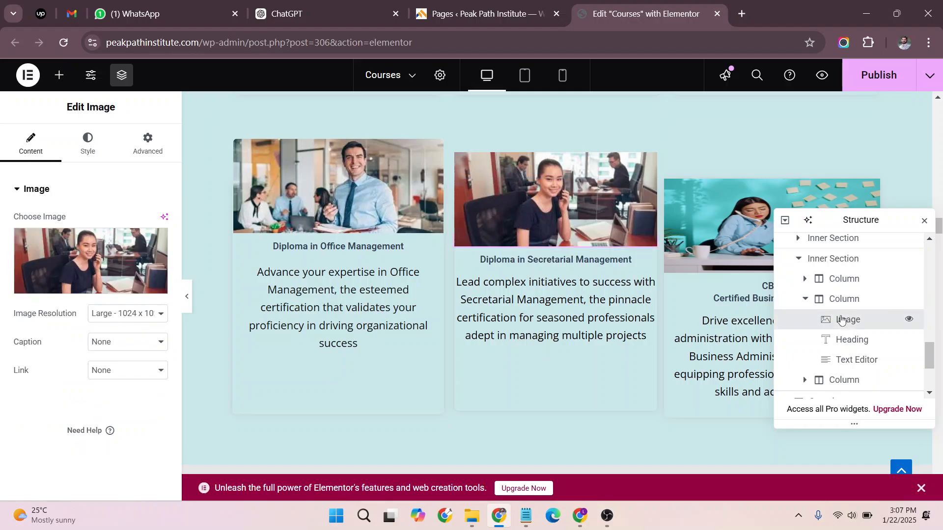
pyautogui.click(143, 142)
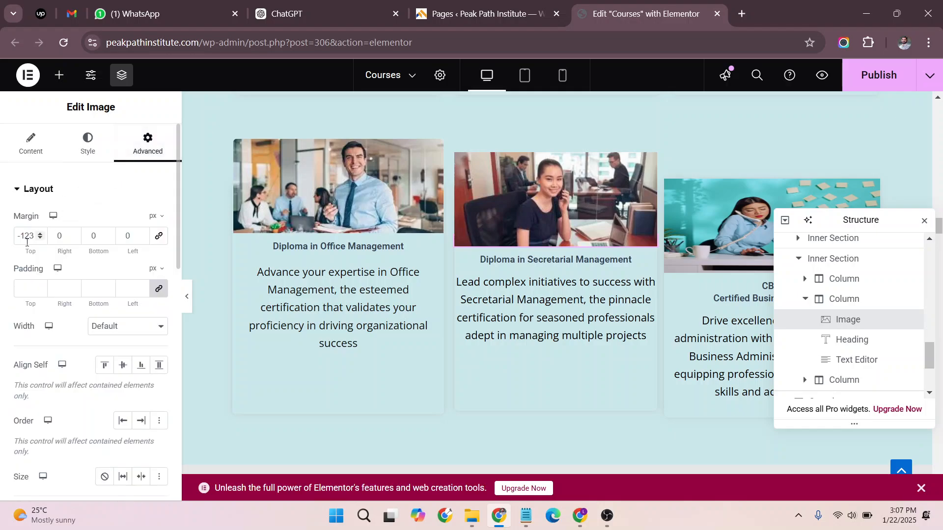
pyautogui.press('BackSpace')
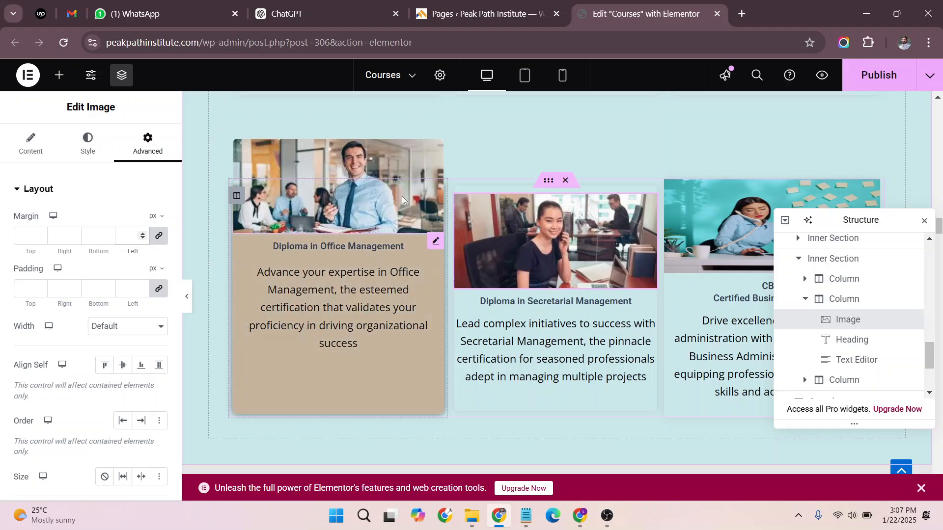
# Step: Expand the Certified Business Manager column in the page structure and open its image's settings
pyautogui.click(803, 382)
pyautogui.scroll(-1, 835, 343)
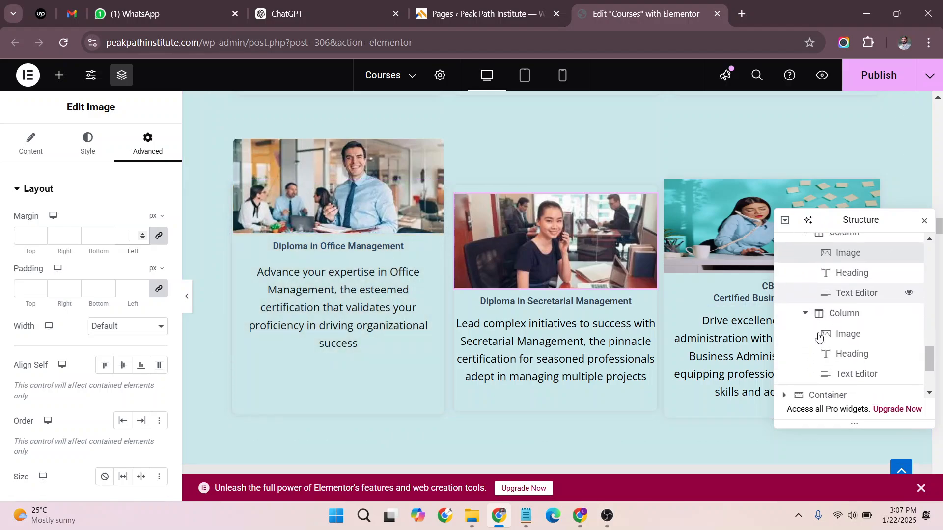
pyautogui.click(863, 339)
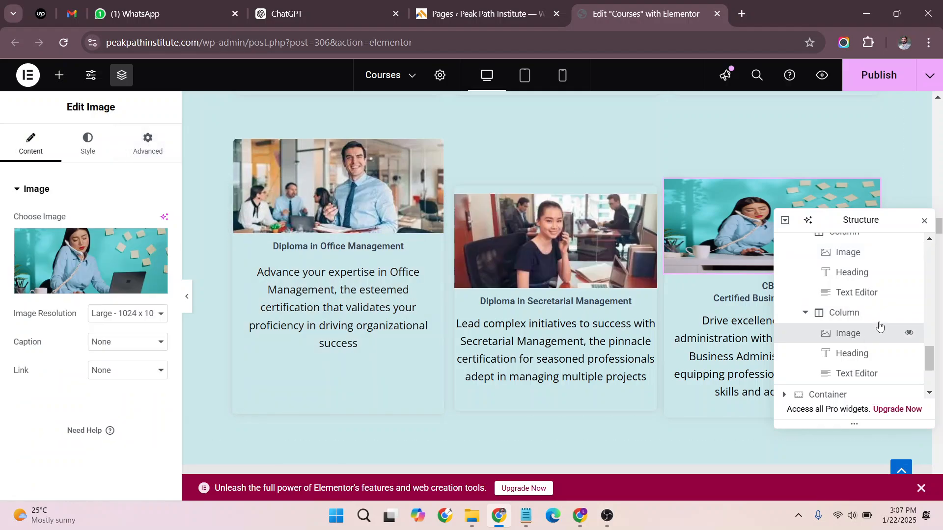
# Step: Clear all margin values of the image in the Diploma in Office Management column
pyautogui.scroll(-5, 834, 333)
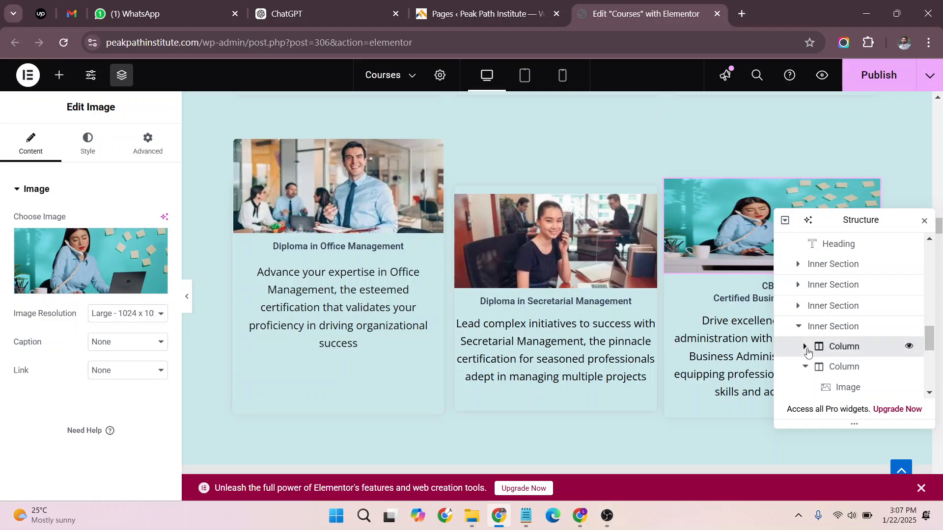
pyautogui.click(804, 347)
pyautogui.scroll(-1, 815, 344)
pyautogui.click(849, 300)
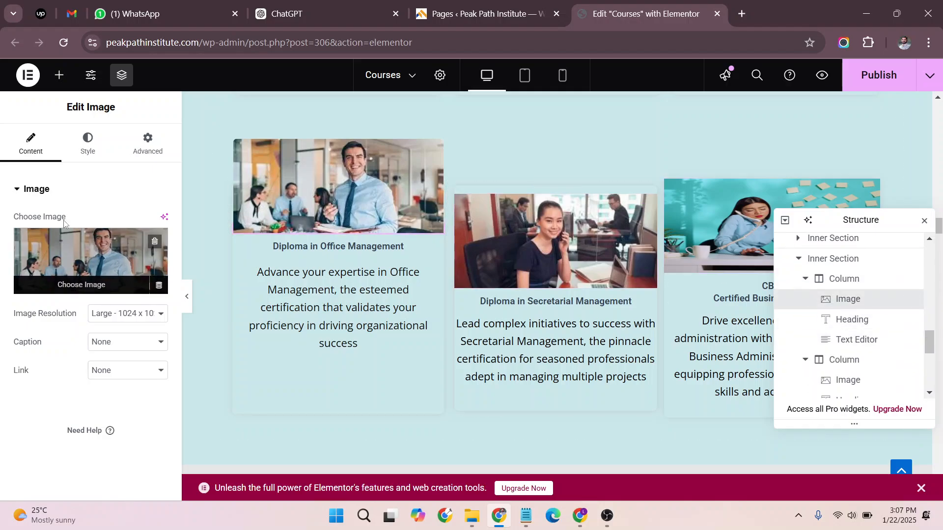
pyautogui.click(145, 144)
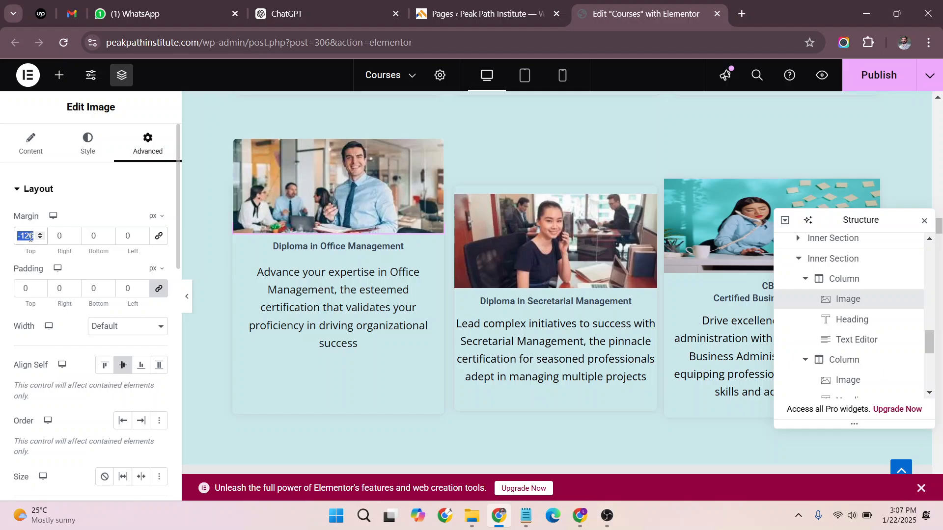
pyautogui.press('BackSpace')
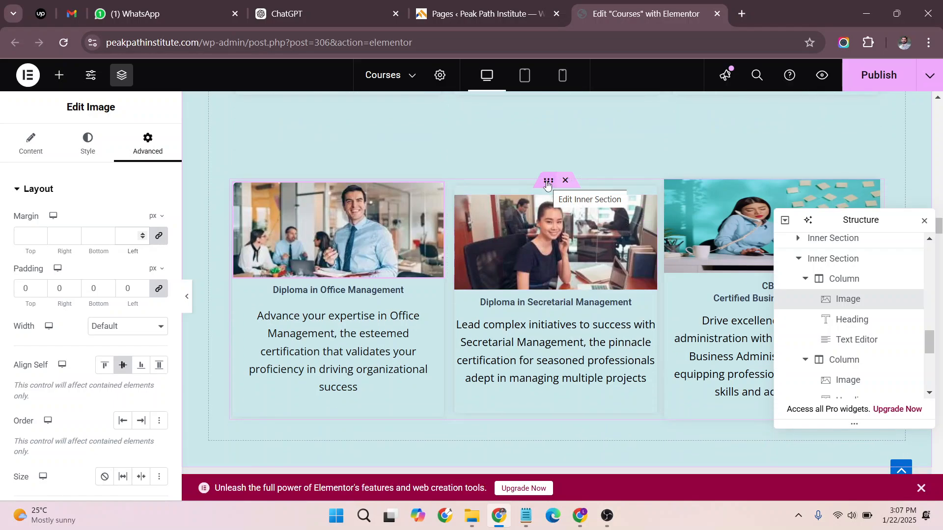
# Step: Reset the last Business Management inner section's top margin to 0, link its margin values and clear them
pyautogui.scroll(1, 513, 146)
pyautogui.scroll(1, 522, 221)
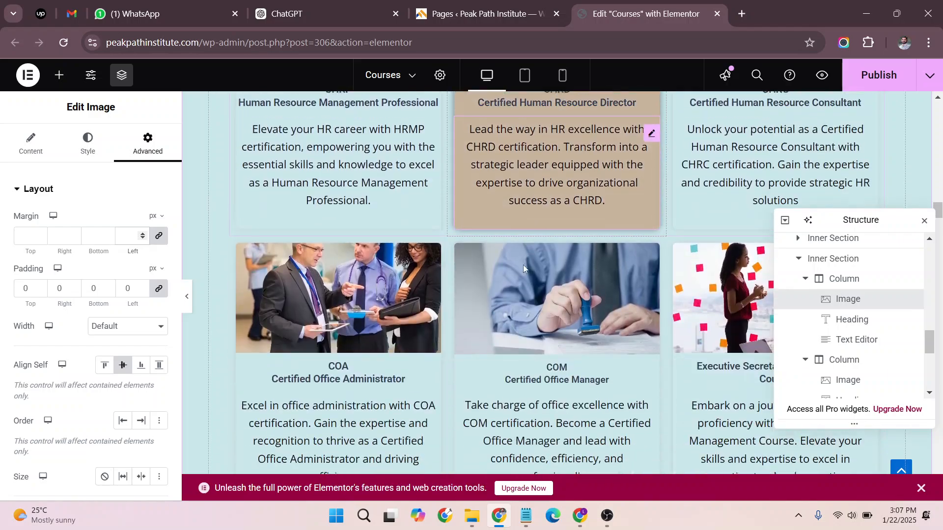
pyautogui.scroll(-5, 530, 265)
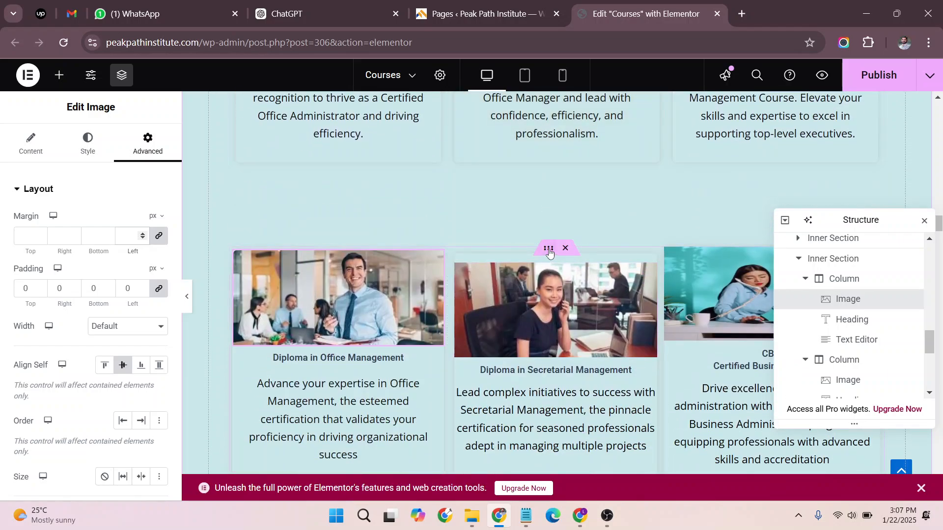
pyautogui.click(549, 248)
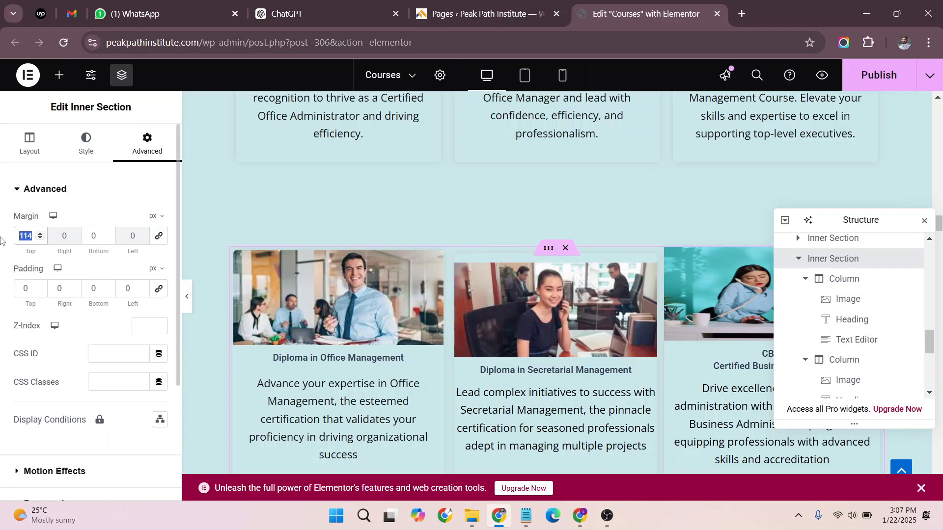
pyautogui.write('0')
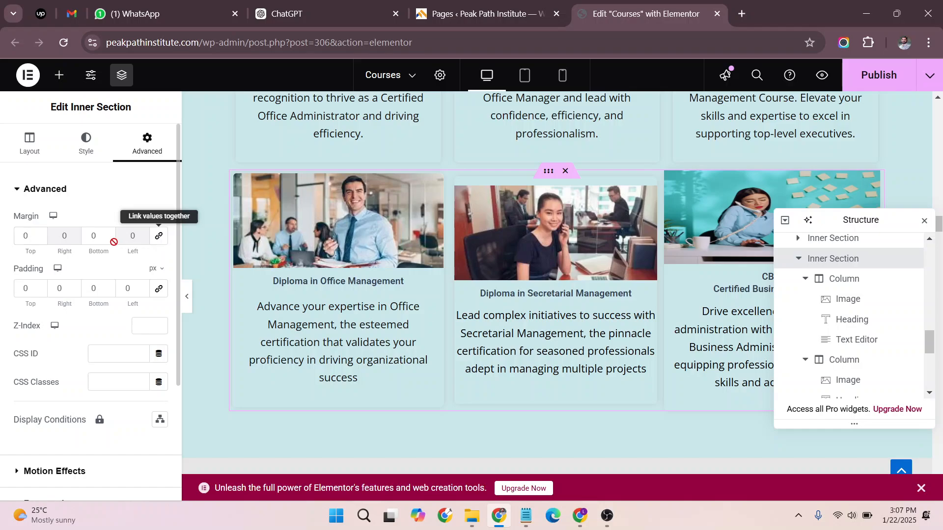
pyautogui.click(97, 238)
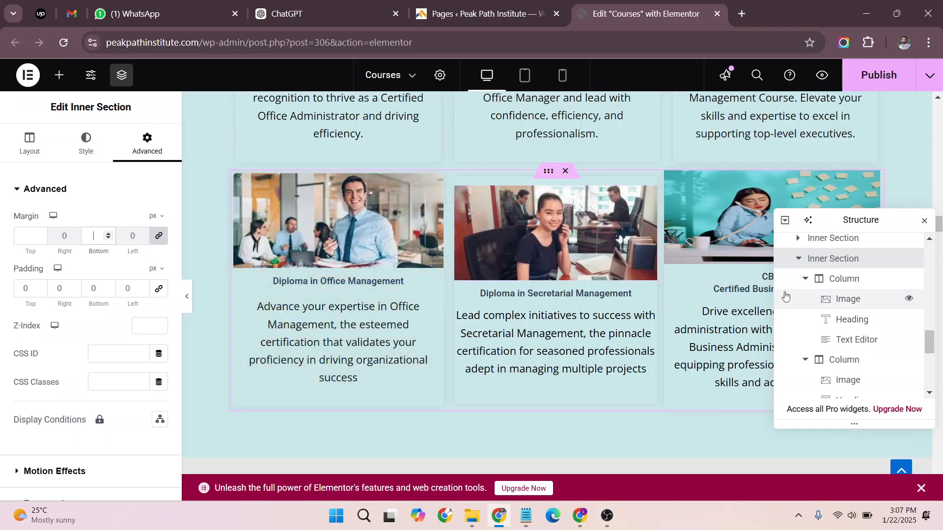
# Step: Set the vertical alignment of the Diploma in Secretarial Management column to Top
pyautogui.moveTo(856, 223); pyautogui.dragTo(848, 319)
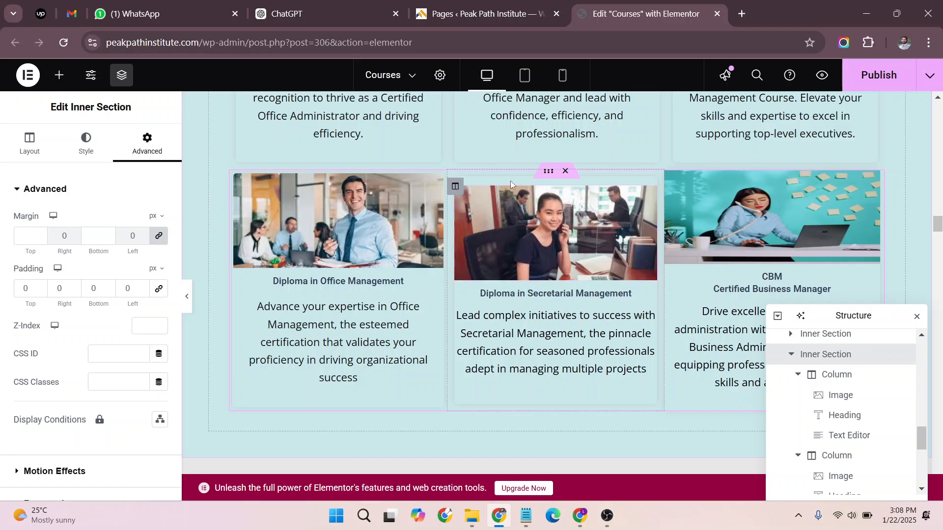
pyautogui.click(455, 187)
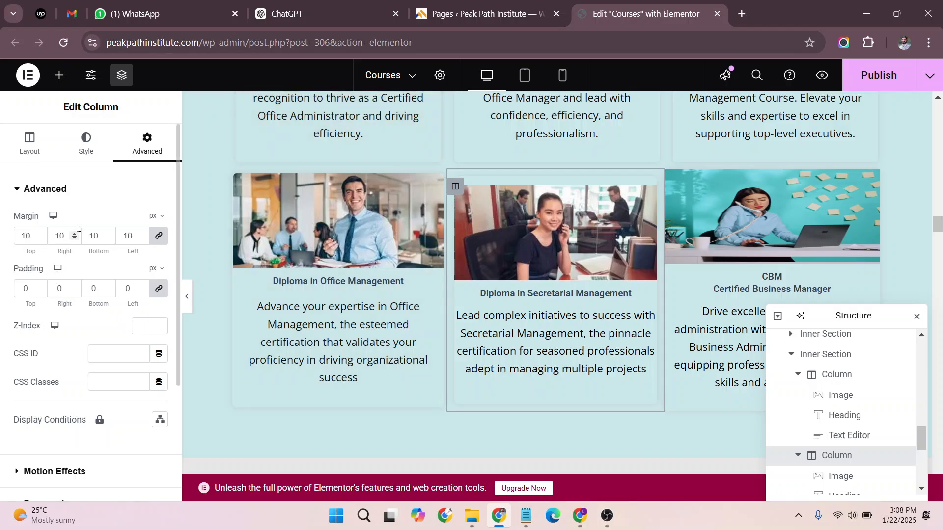
pyautogui.click(49, 140)
pyautogui.click(137, 248)
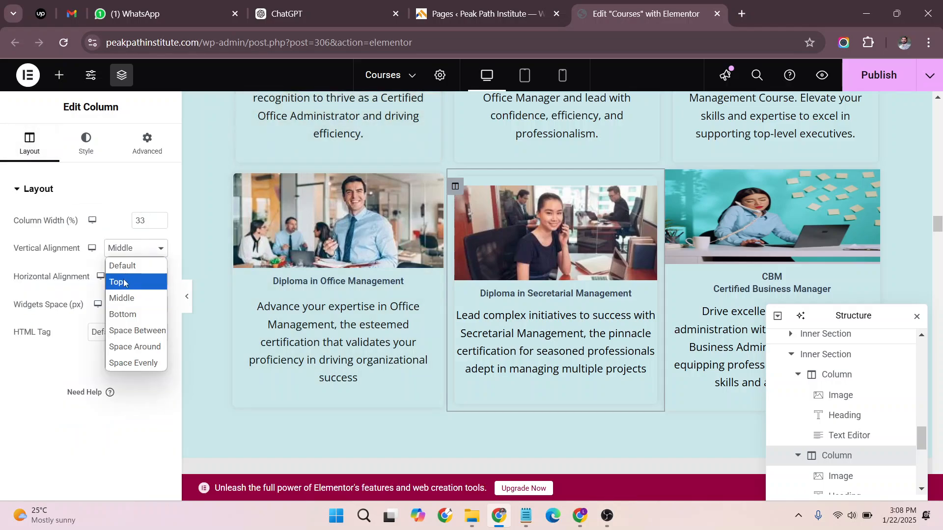
pyautogui.click(124, 283)
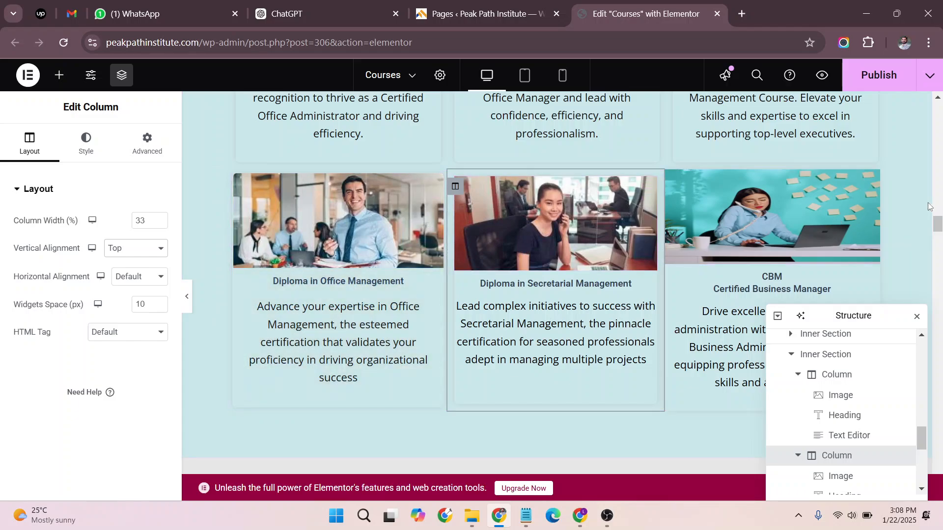
# Step: Compare the last card row with the row above and examine the gaps around the Diploma in Secretarial Management image up close
pyautogui.scroll(5, 900, 193)
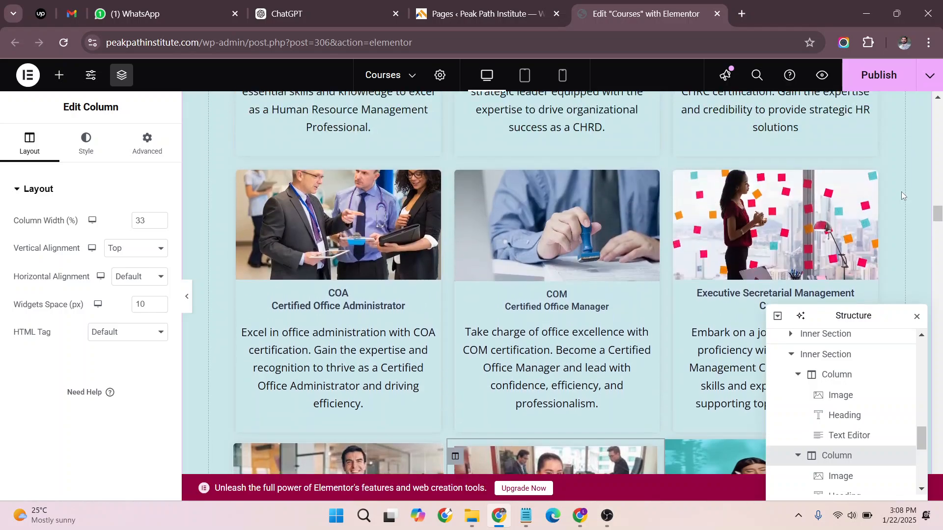
pyautogui.scroll(-4, 900, 191)
pyautogui.scroll(-1, 900, 192)
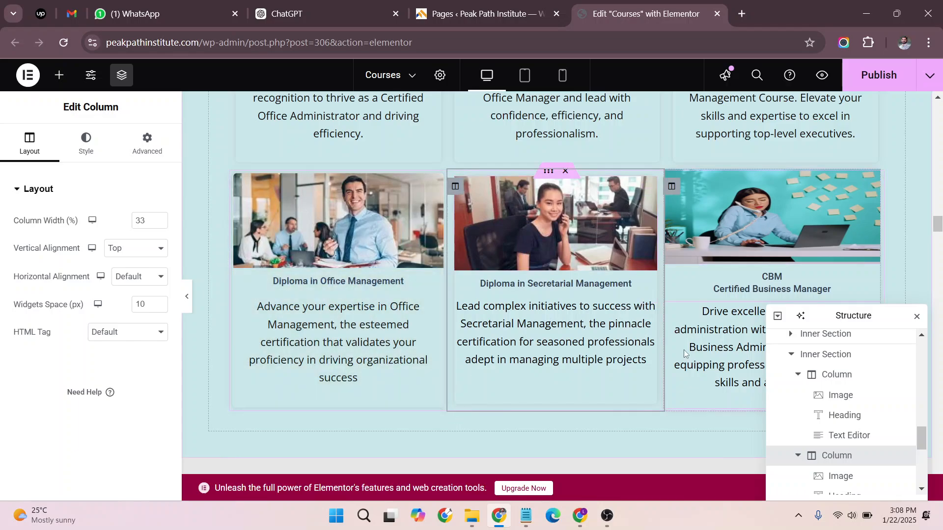
pyautogui.scroll(5, 687, 275)
pyautogui.scroll(5, 667, 217)
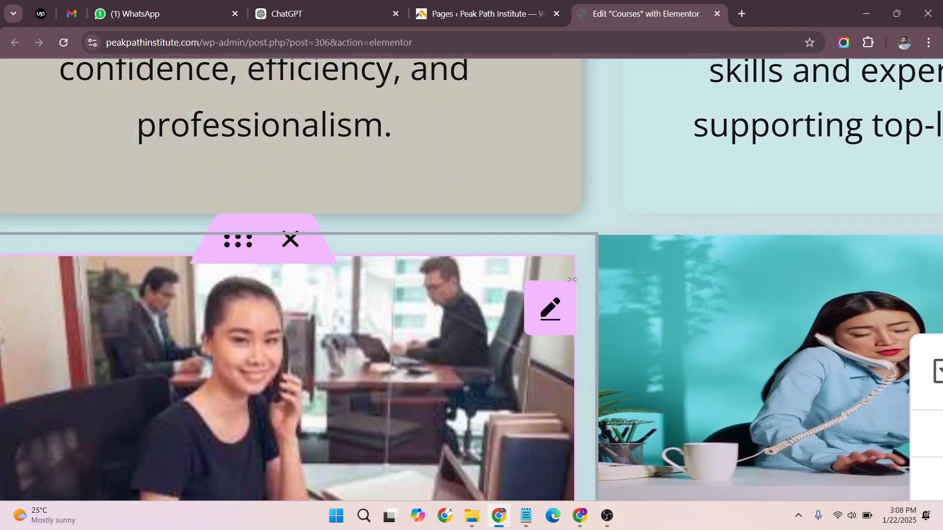
pyautogui.hscroll(-7, 352, 296)
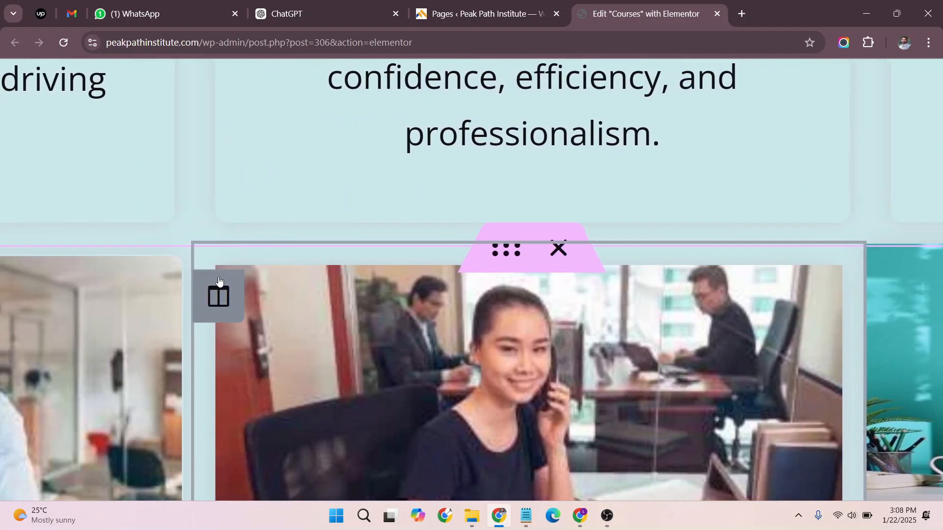
pyautogui.scroll(-5, 582, 308)
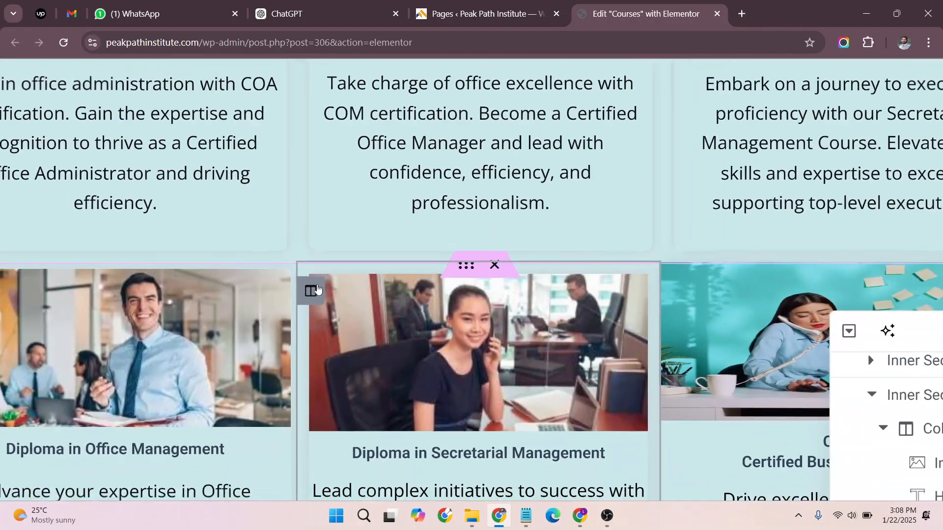
pyautogui.scroll(-3, 581, 308)
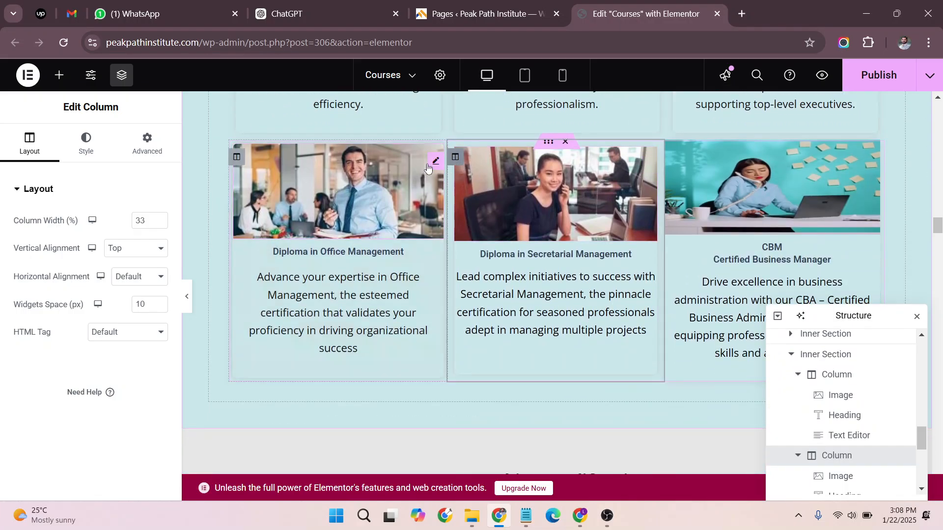
# Step: Compare the border and spacing settings of the three columns in the last Business Management card row
pyautogui.click(236, 156)
pyautogui.click(146, 143)
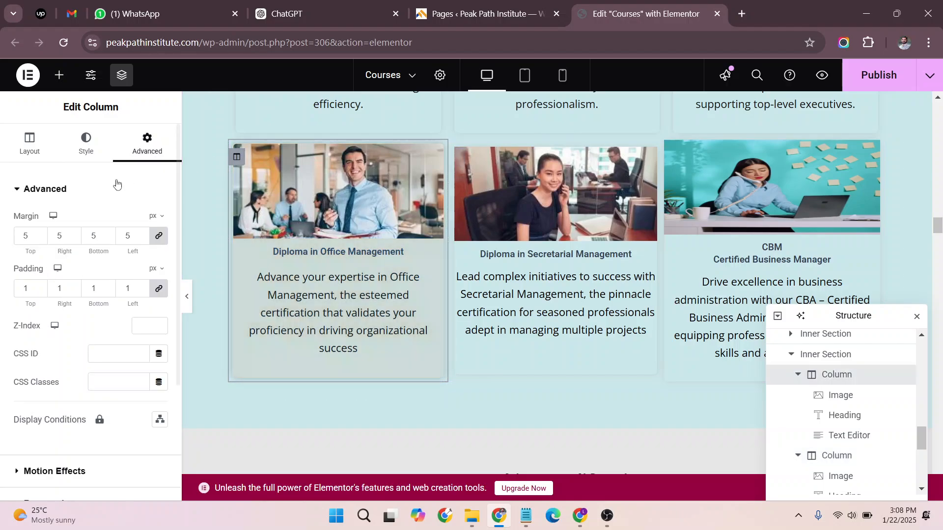
pyautogui.click(86, 143)
pyautogui.scroll(-2, 54, 251)
pyautogui.click(63, 370)
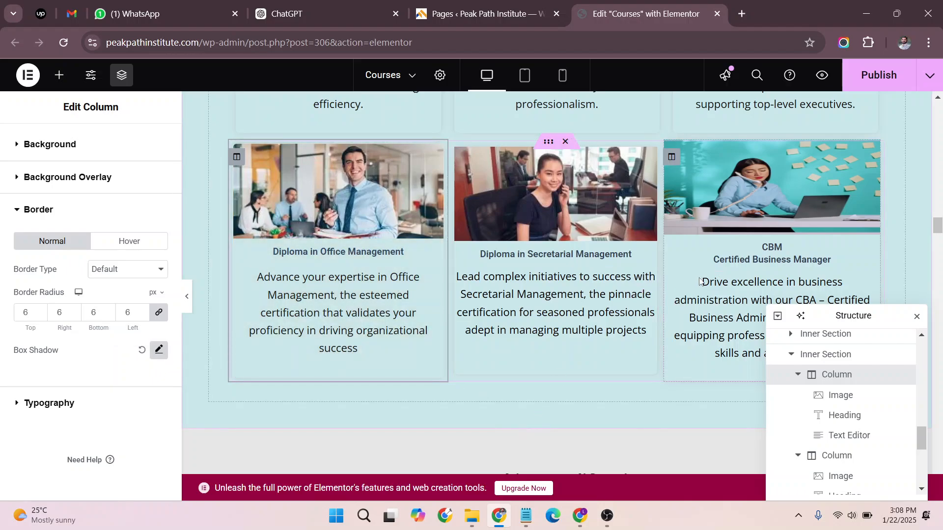
pyautogui.click(460, 156)
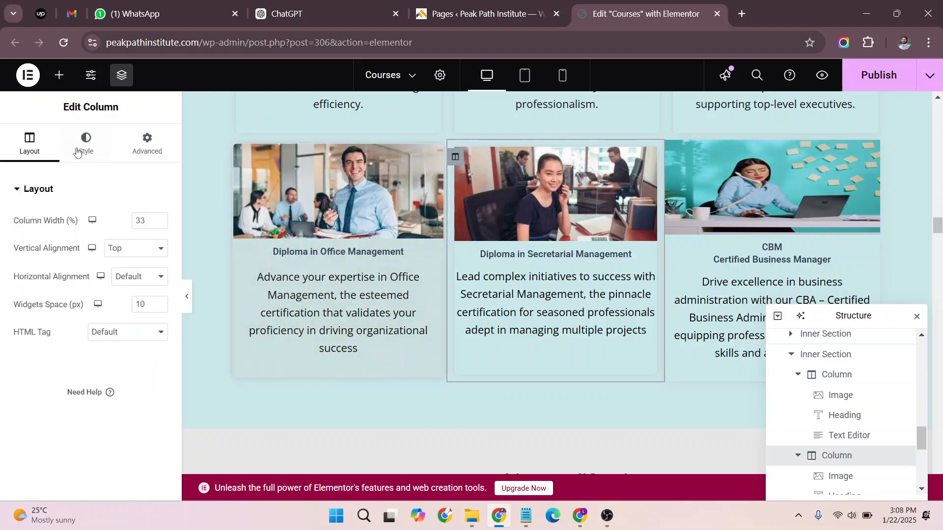
pyautogui.click(86, 142)
pyautogui.click(39, 286)
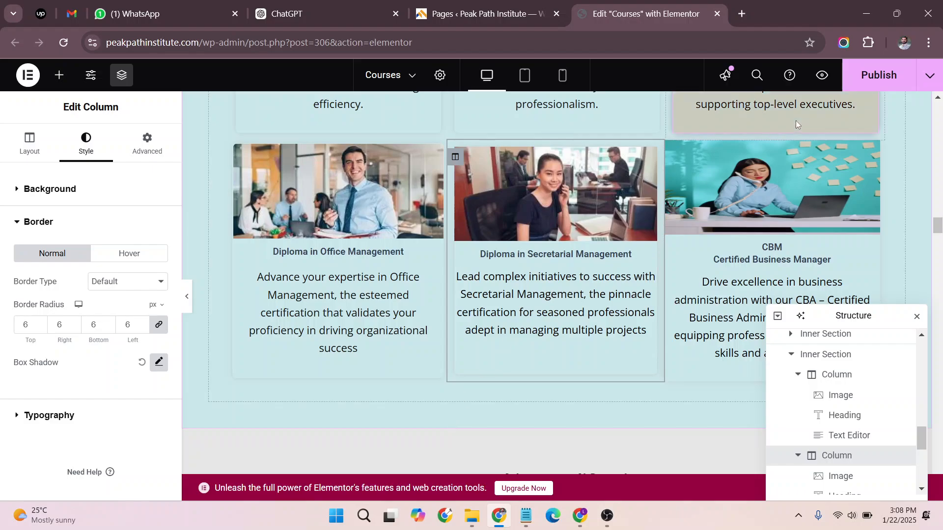
pyautogui.click(671, 158)
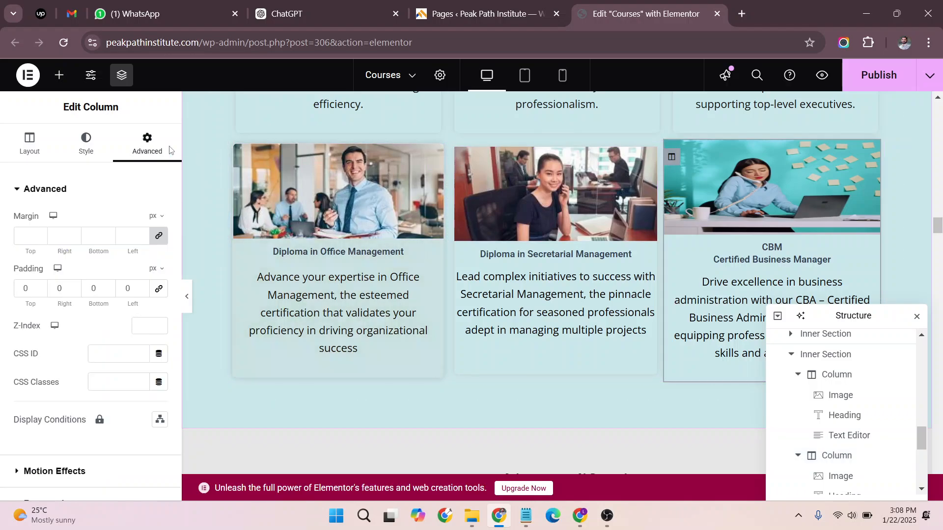
pyautogui.click(98, 148)
pyautogui.click(37, 286)
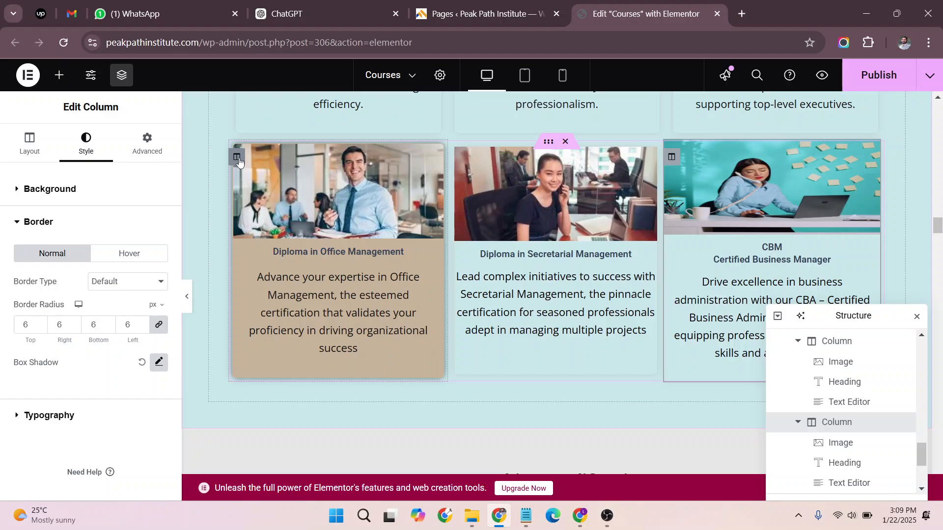
# Step: Copy the Diploma in Office Management column and paste its style onto the Diploma in Secretarial Management column
pyautogui.click(238, 158)
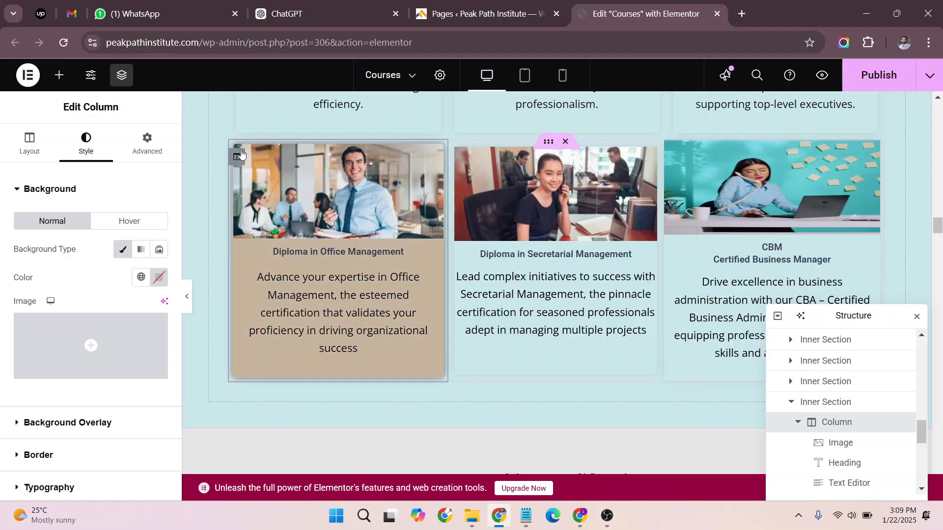
pyautogui.rightClick(241, 154)
pyautogui.click(270, 252)
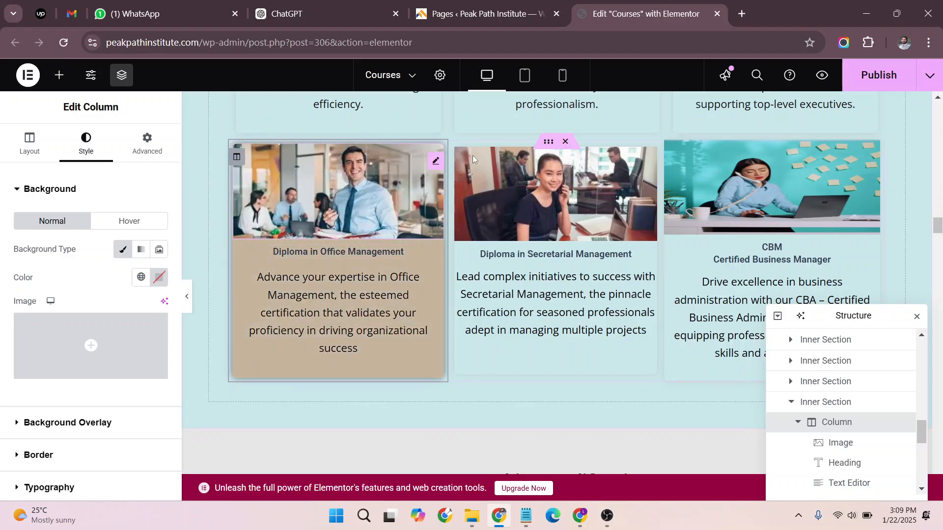
pyautogui.rightClick(455, 158)
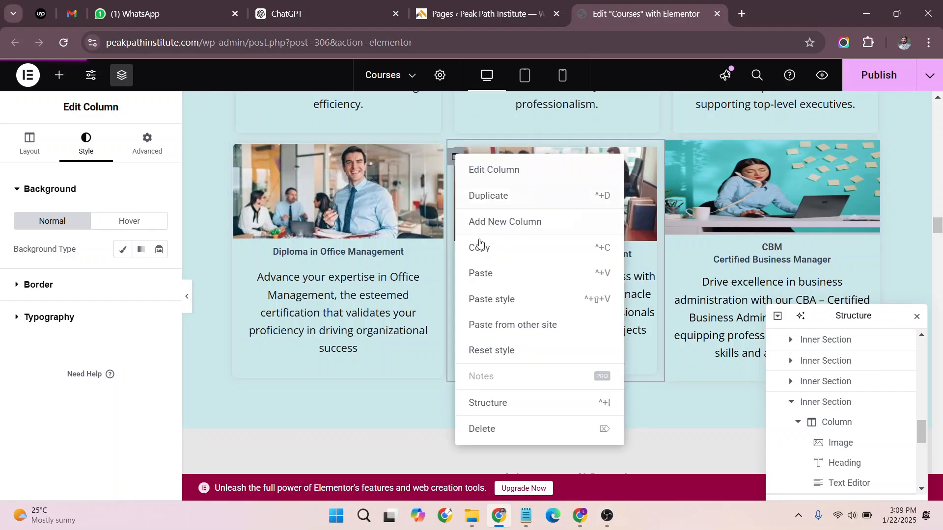
pyautogui.click(492, 300)
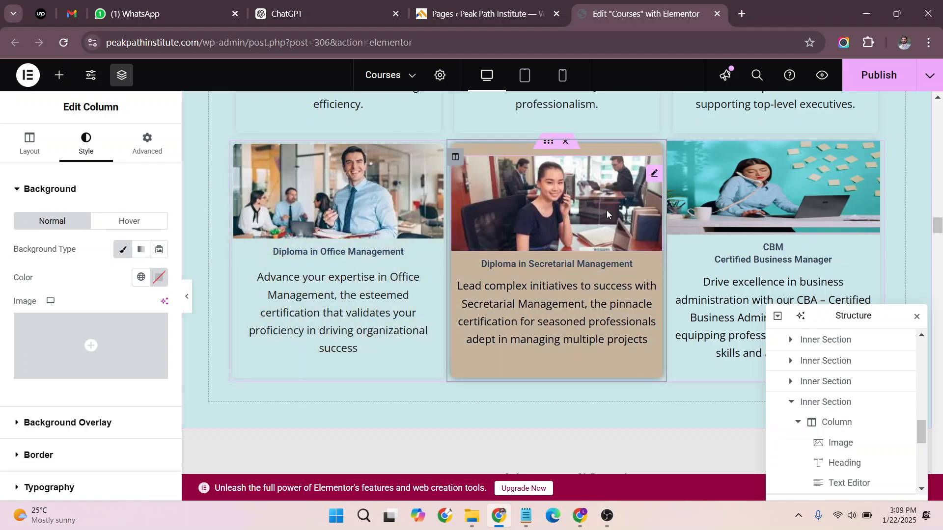
# Step: Paste the copied column style onto the CBM Certified Business Manager column and review the card row
pyautogui.click(674, 158)
pyautogui.rightClick(674, 158)
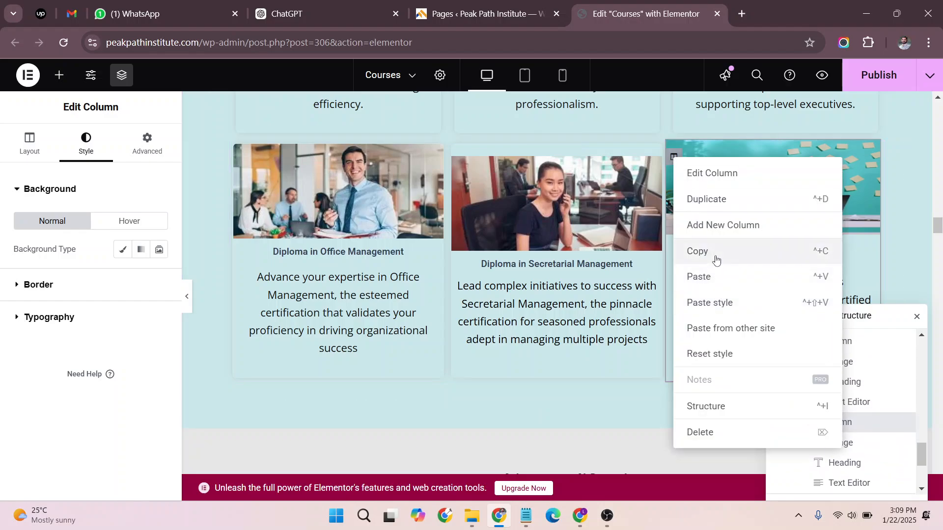
pyautogui.click(715, 302)
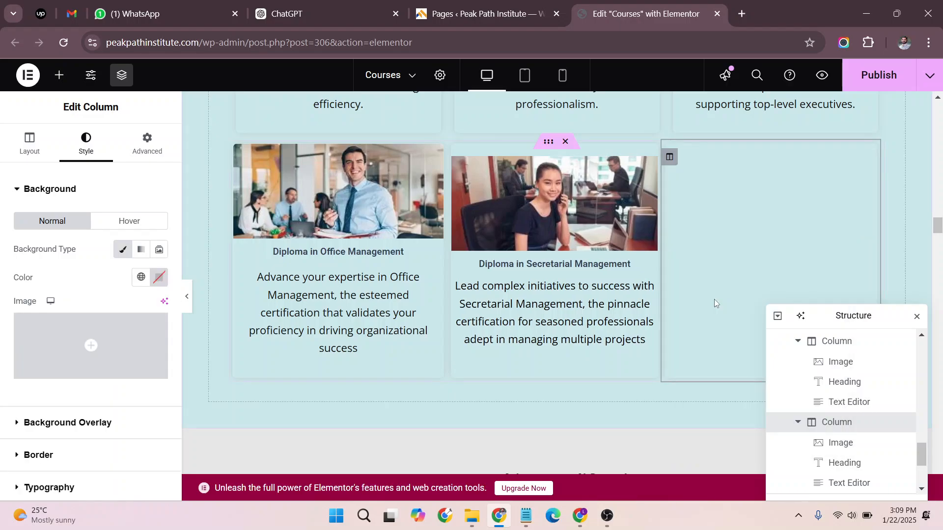
pyautogui.scroll(1, 508, 423)
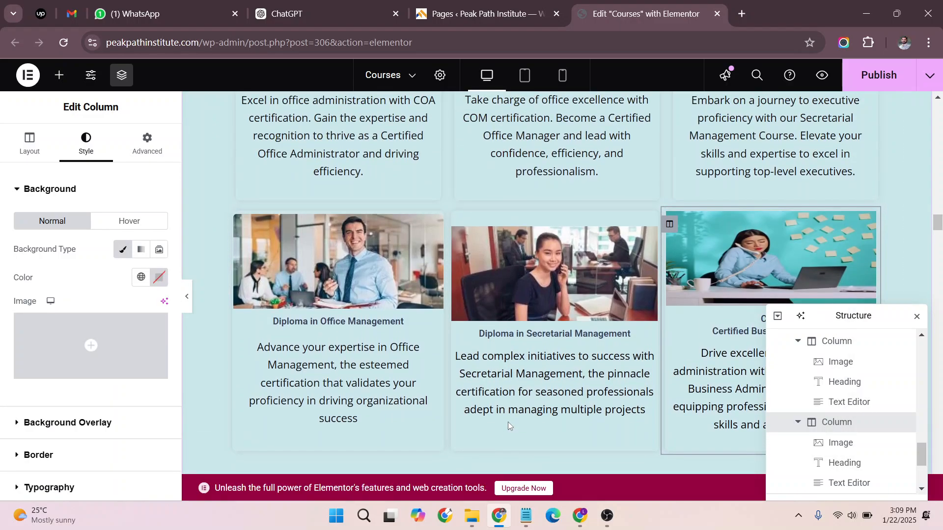
pyautogui.scroll(1, 514, 406)
pyautogui.scroll(-1, 514, 405)
pyautogui.scroll(-3, 632, 279)
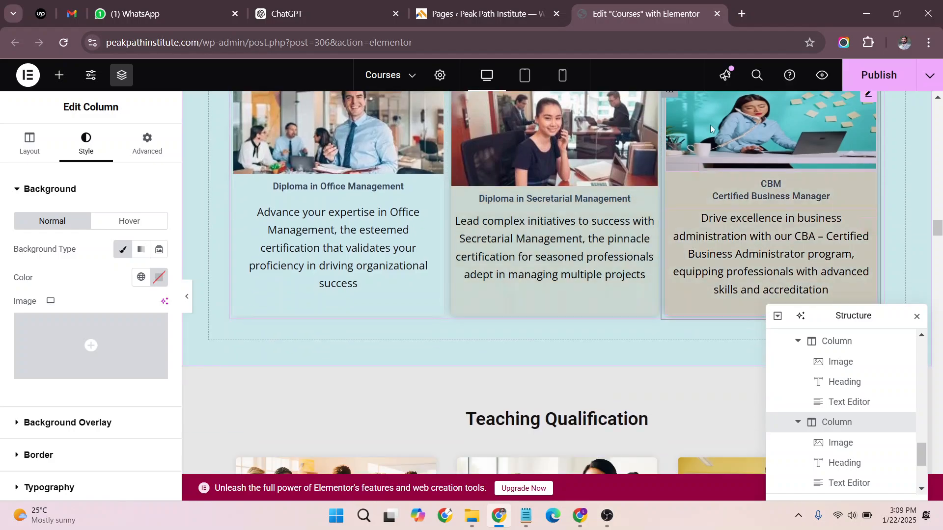
pyautogui.scroll(2, 693, 226)
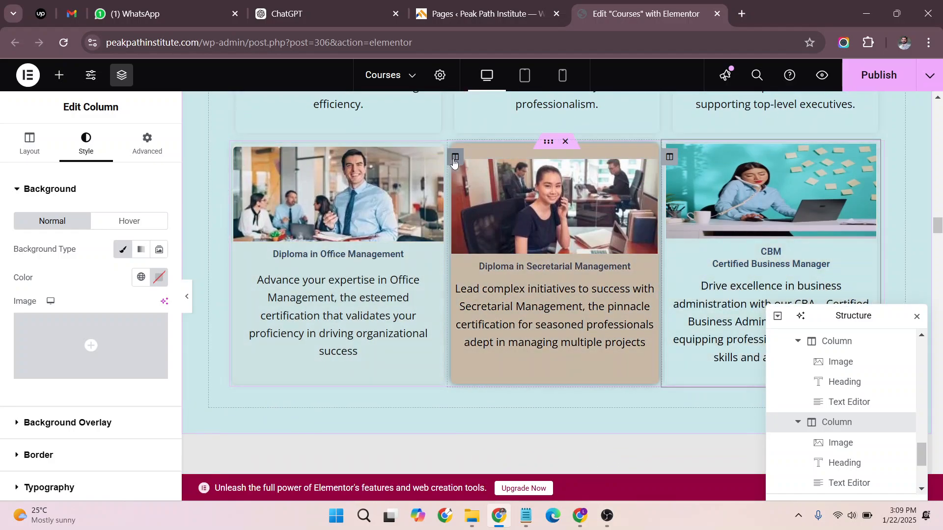
# Step: Set the vertical alignment of the Diploma in Secretarial Management column to Top
pyautogui.click(455, 156)
pyautogui.click(29, 142)
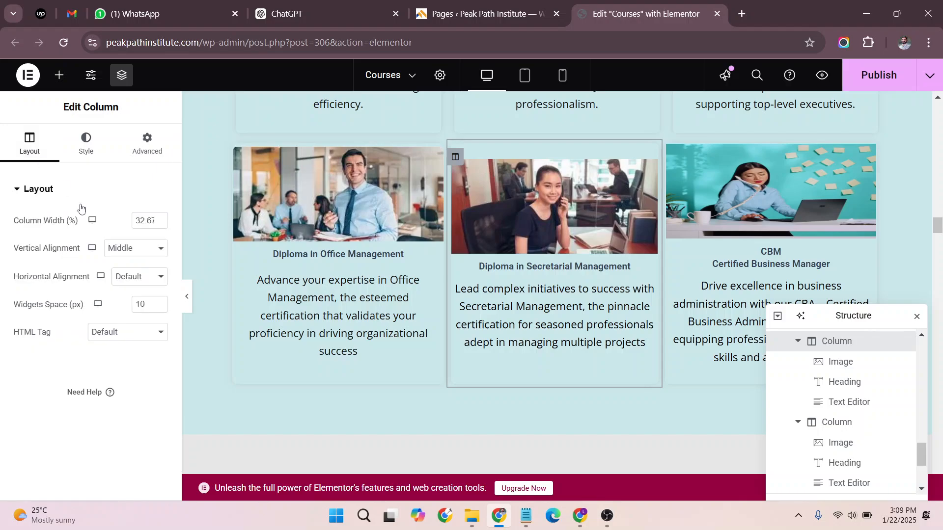
pyautogui.click(141, 254)
pyautogui.click(123, 279)
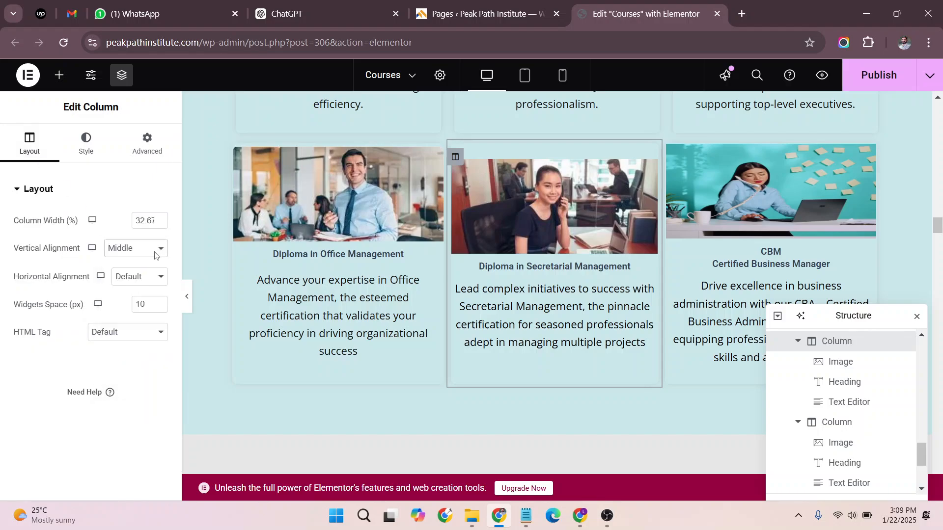
# Step: Set the vertical alignment of the Diploma in Office Management column to Top
pyautogui.click(235, 157)
pyautogui.click(29, 143)
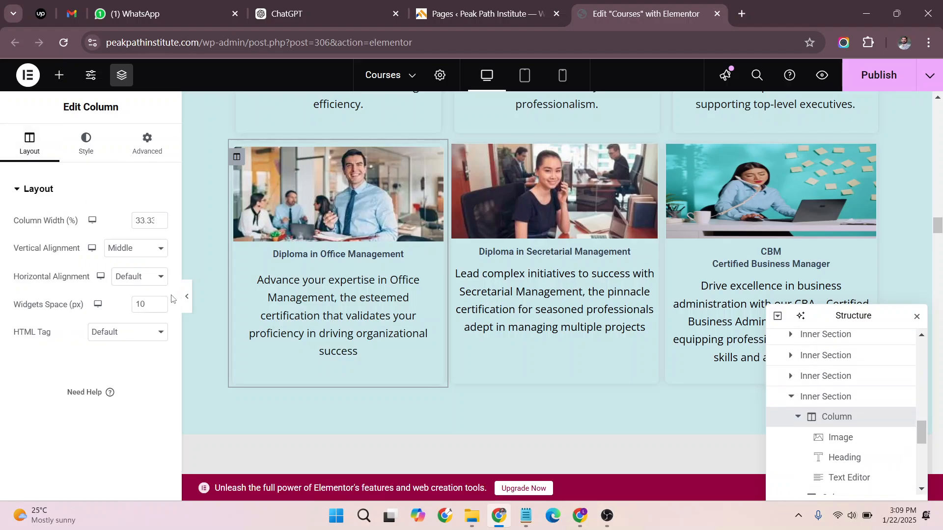
pyautogui.click(141, 254)
pyautogui.click(123, 278)
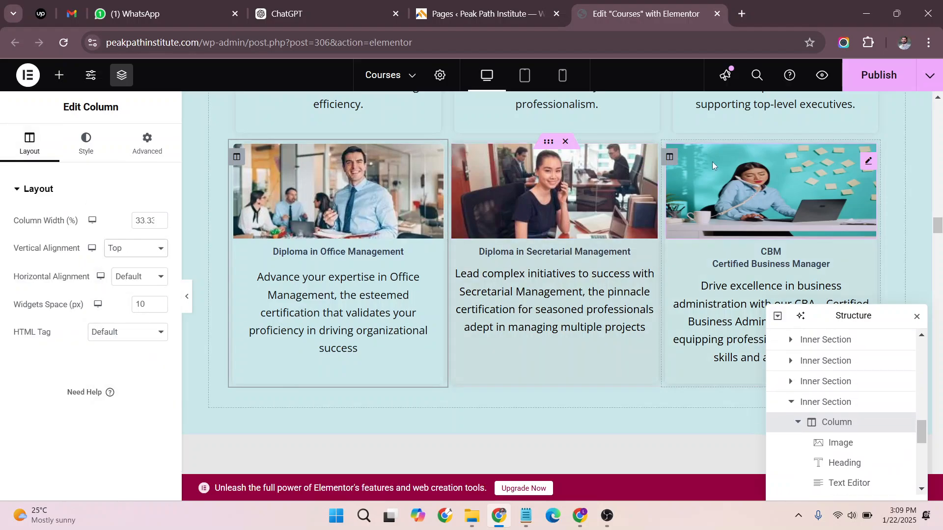
# Step: Set the vertical alignment of the CBM Certified Business Manager column to Top
pyautogui.click(670, 158)
pyautogui.click(30, 142)
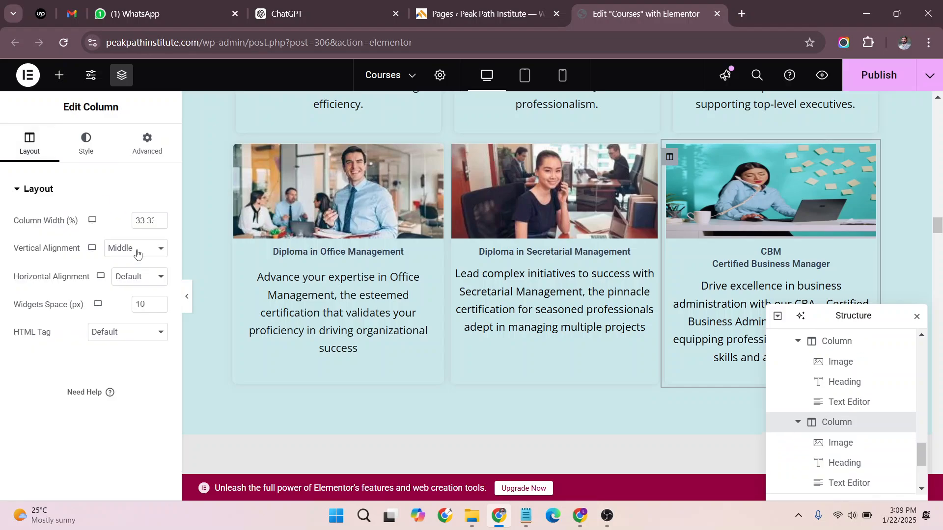
pyautogui.click(141, 253)
pyautogui.click(132, 282)
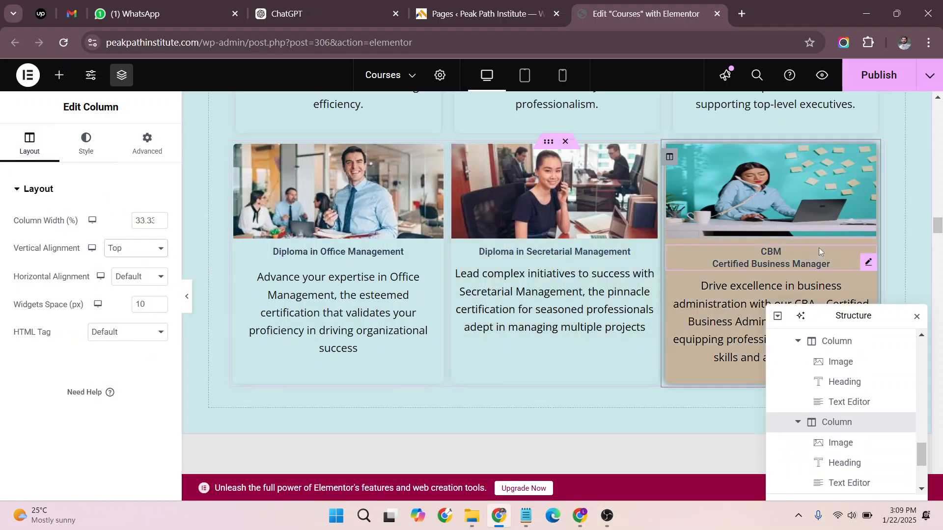
# Step: Link and clear all padding and margin values of the image in the CBM Certified Business Manager column
pyautogui.click(837, 163)
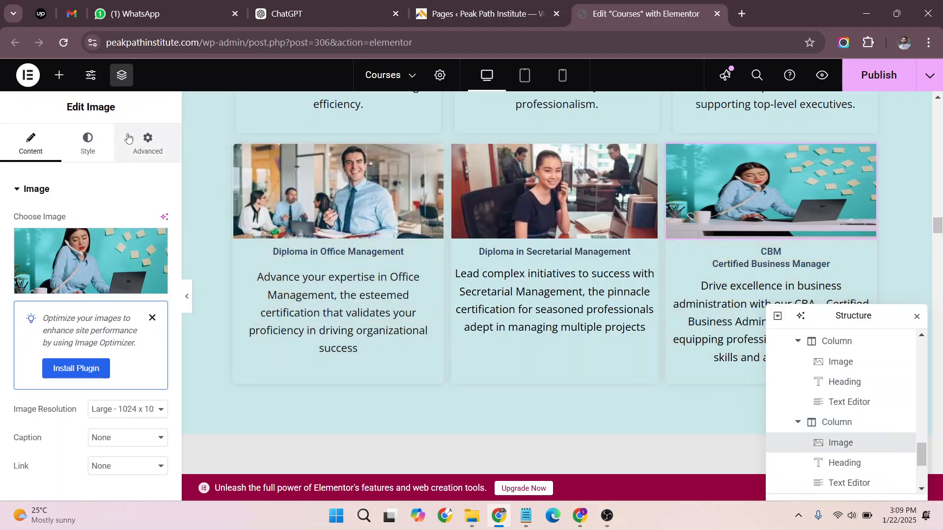
pyautogui.click(140, 144)
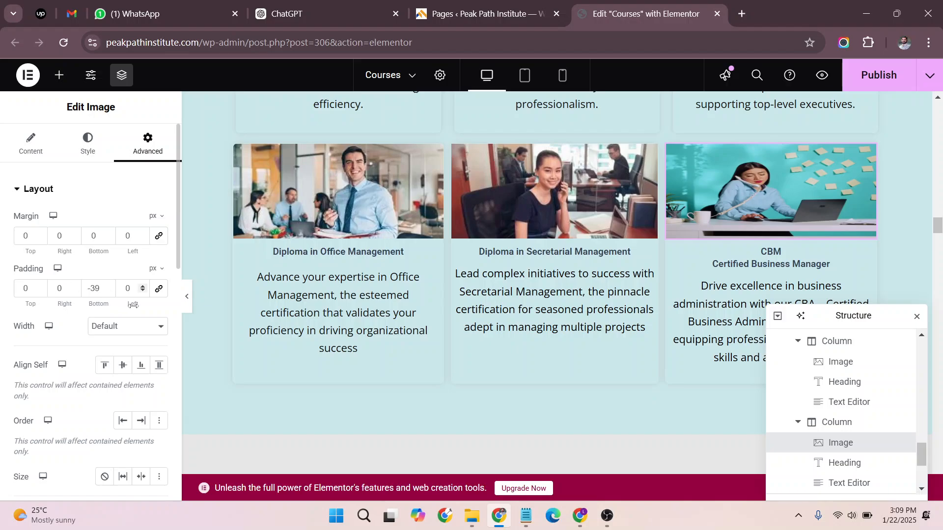
pyautogui.click(158, 289)
pyautogui.press('BackSpace')
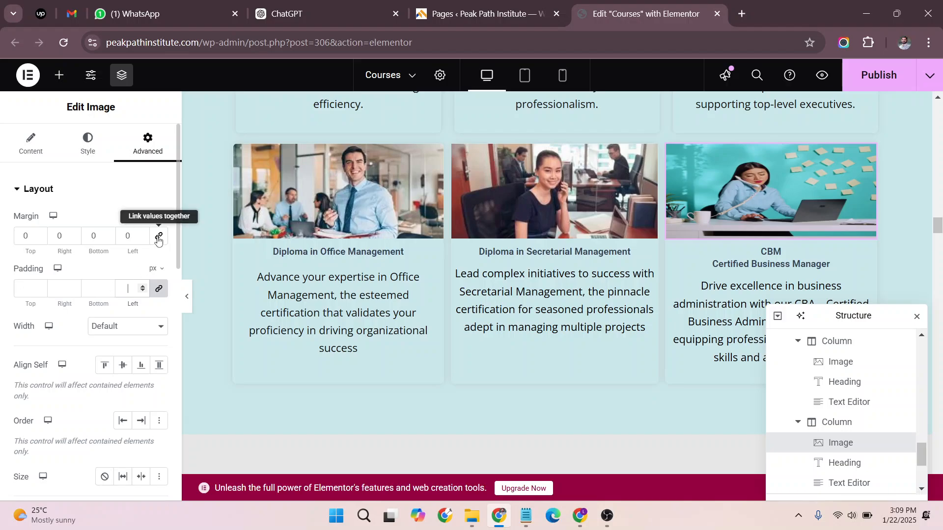
pyautogui.click(160, 236)
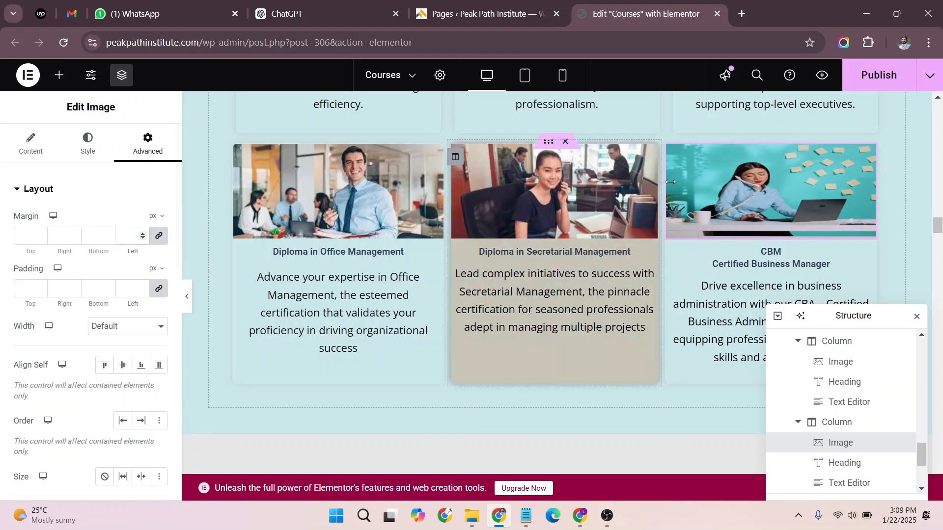
# Step: Set the CBM Certified Business Manager column's padding to 0 and check the Diploma in Office Management column's spacing against it
pyautogui.click(670, 156)
pyautogui.click(148, 143)
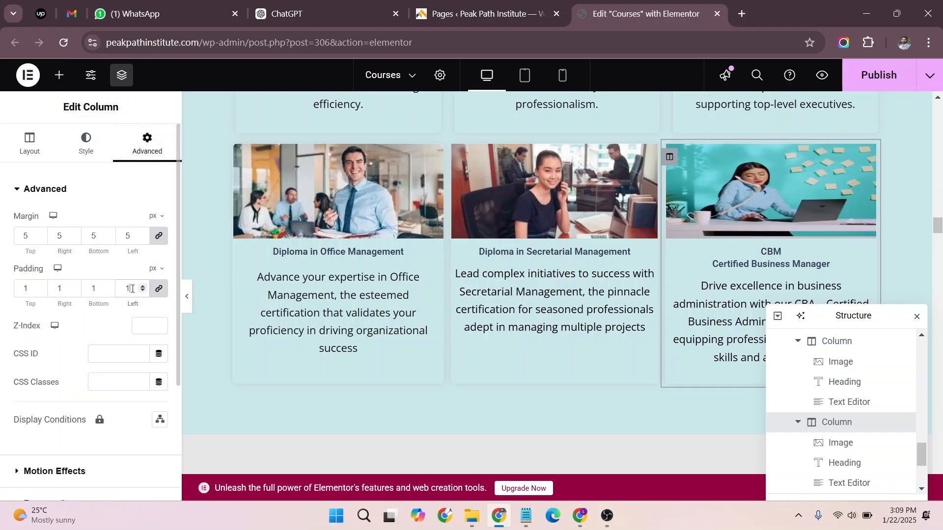
pyautogui.press('BackSpace')
pyautogui.write('0')
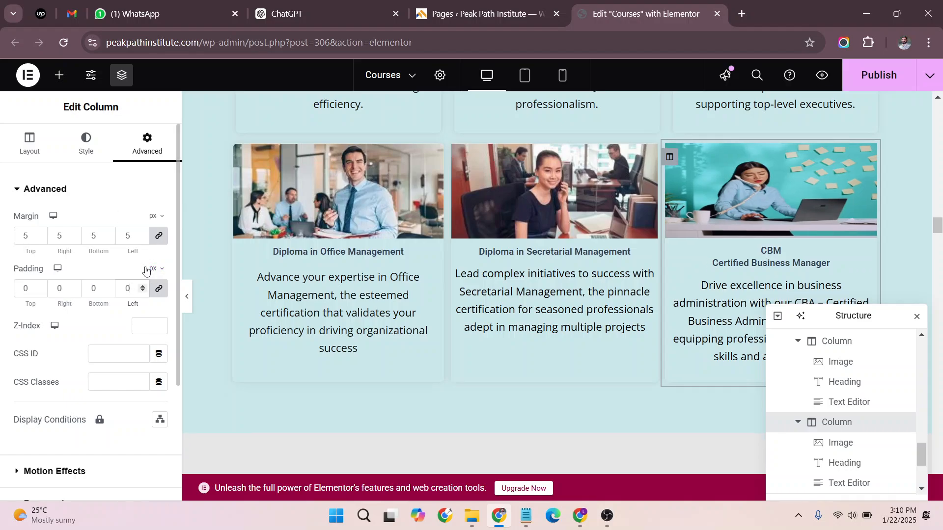
pyautogui.click(239, 161)
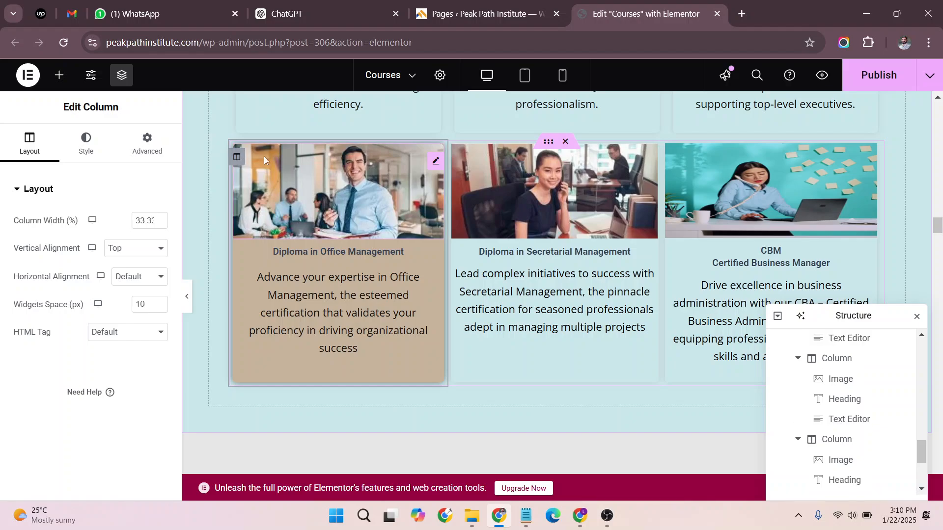
pyautogui.click(147, 142)
# Step: Set the vertical alignment of the Executive Secretarial Management Course column in the row above to Top
pyautogui.scroll(3, 742, 199)
pyautogui.scroll(3, 742, 199)
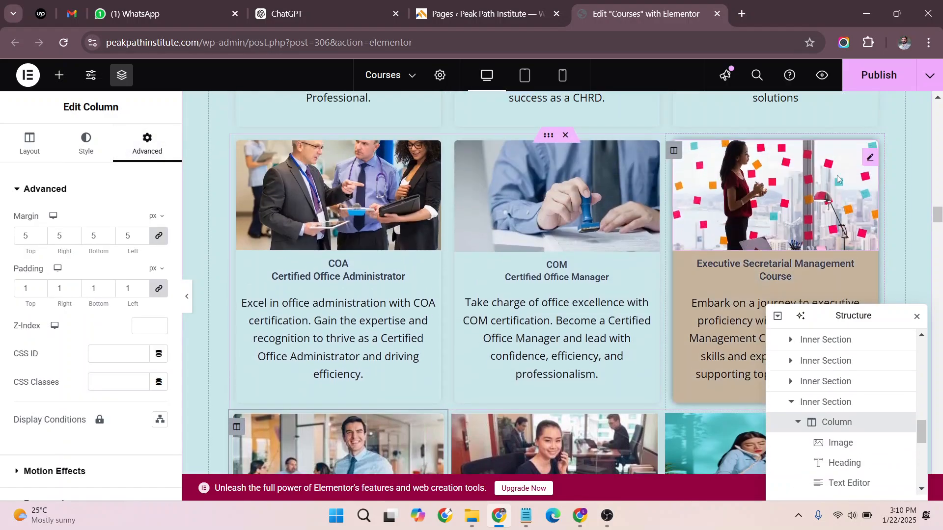
pyautogui.click(675, 150)
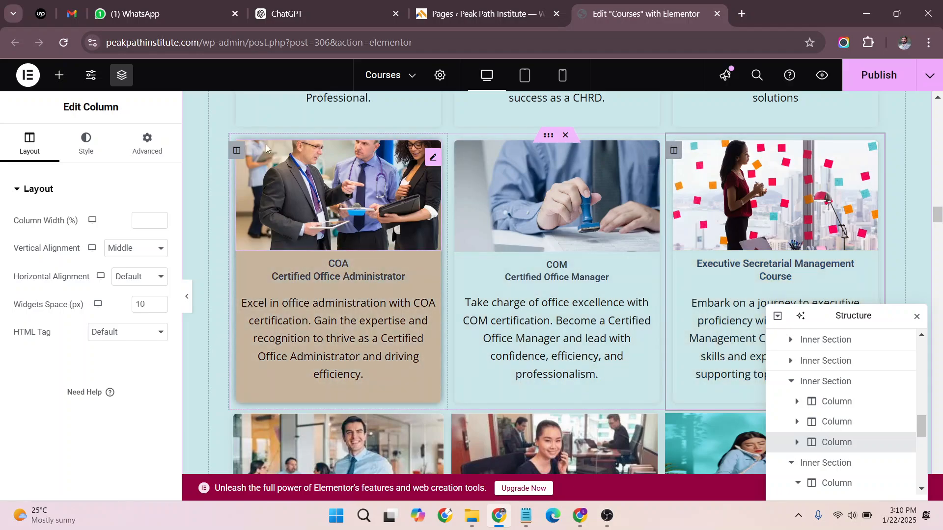
pyautogui.click(132, 248)
pyautogui.click(118, 283)
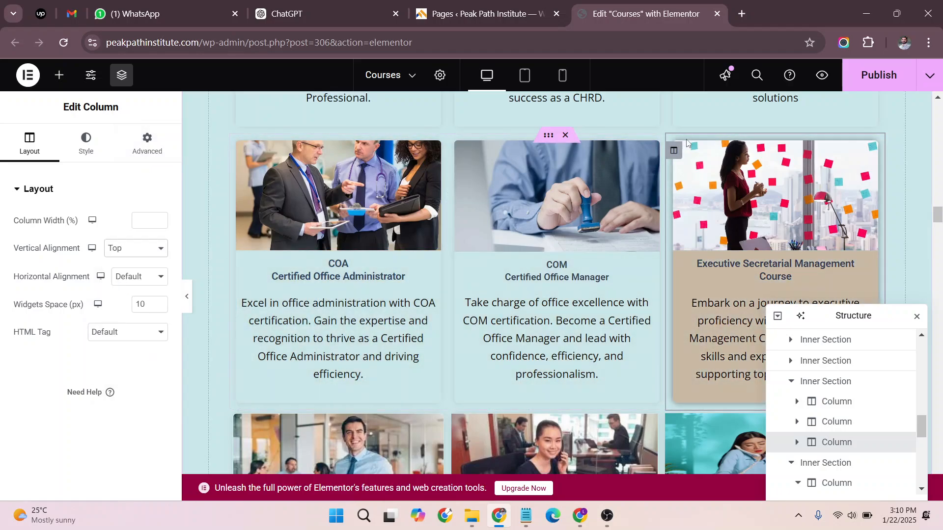
# Step: Copy the Executive Secretarial Management Course column and paste its style onto the CBM Certified Business Manager column
pyautogui.rightClick(680, 155)
pyautogui.click(722, 245)
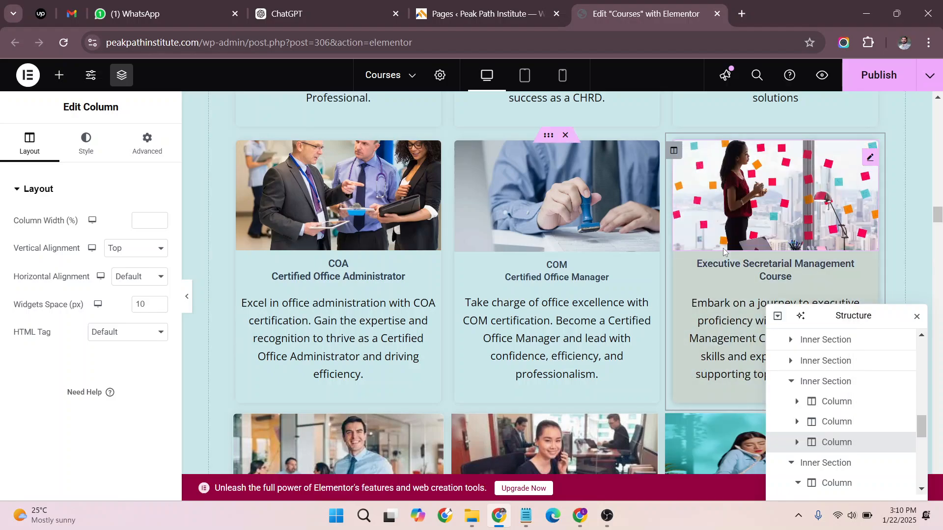
pyautogui.scroll(-3, 723, 246)
pyautogui.scroll(-1, 724, 250)
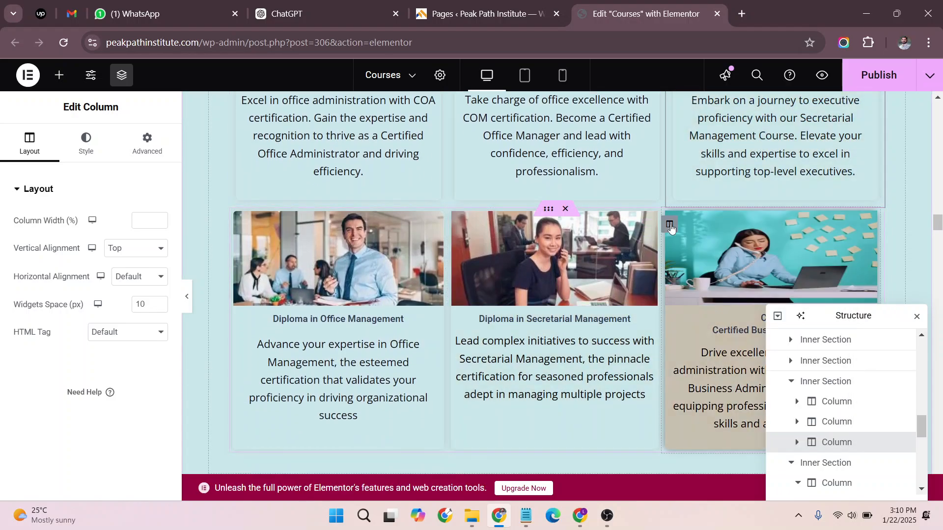
pyautogui.rightClick(671, 228)
pyautogui.click(700, 351)
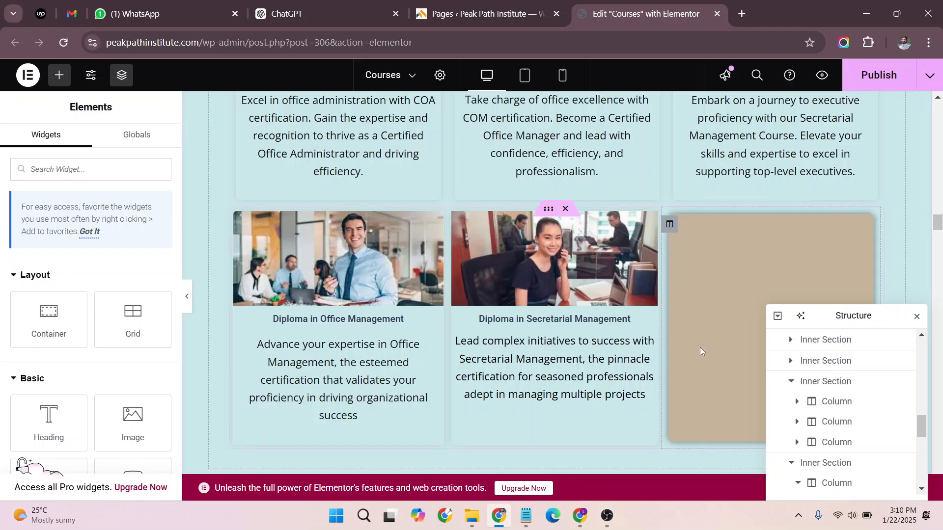
pyautogui.scroll(-3, 933, 146)
pyautogui.scroll(1, 933, 146)
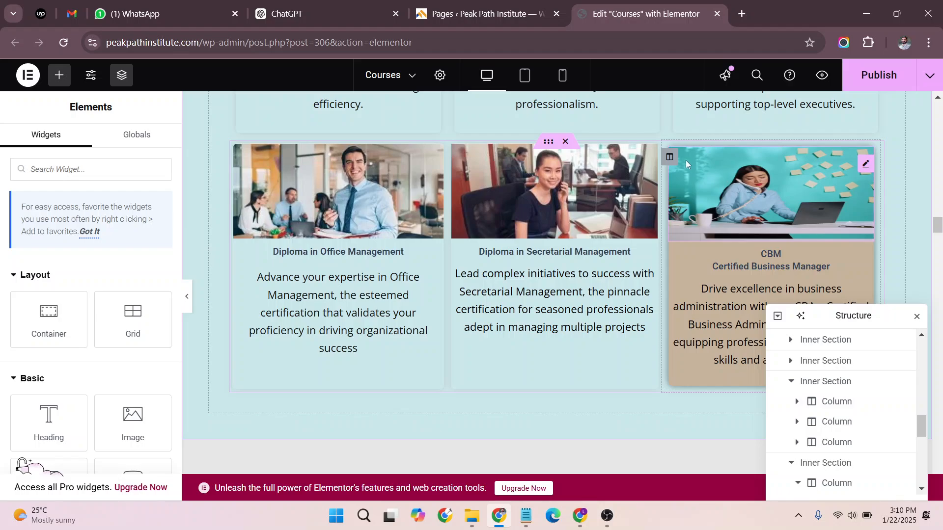
# Step: Set the CBM Certified Business Manager image's height to 140 px and its object fit to Cover
pyautogui.click(669, 157)
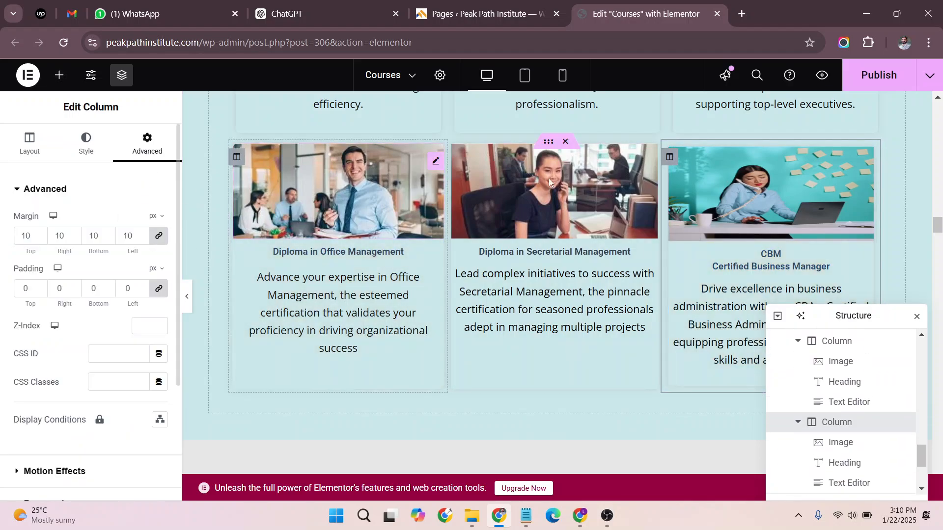
pyautogui.click(864, 163)
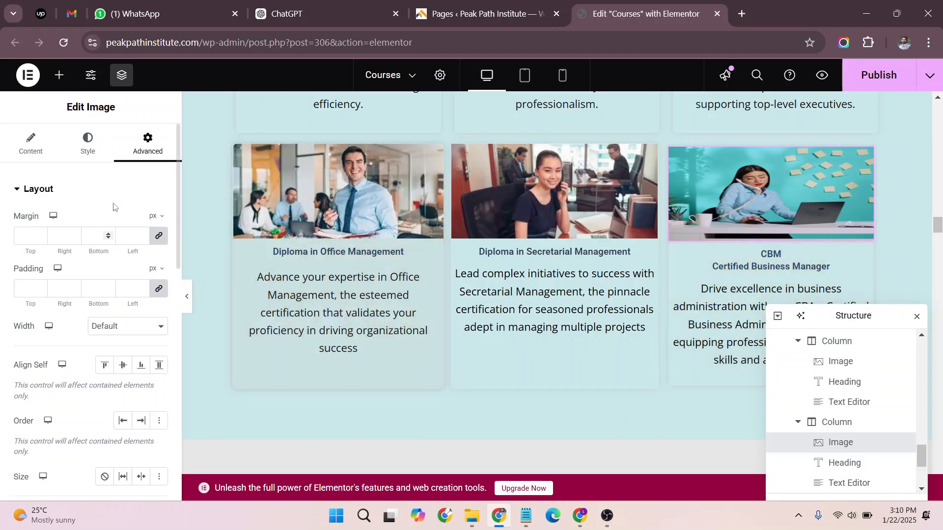
pyautogui.click(99, 154)
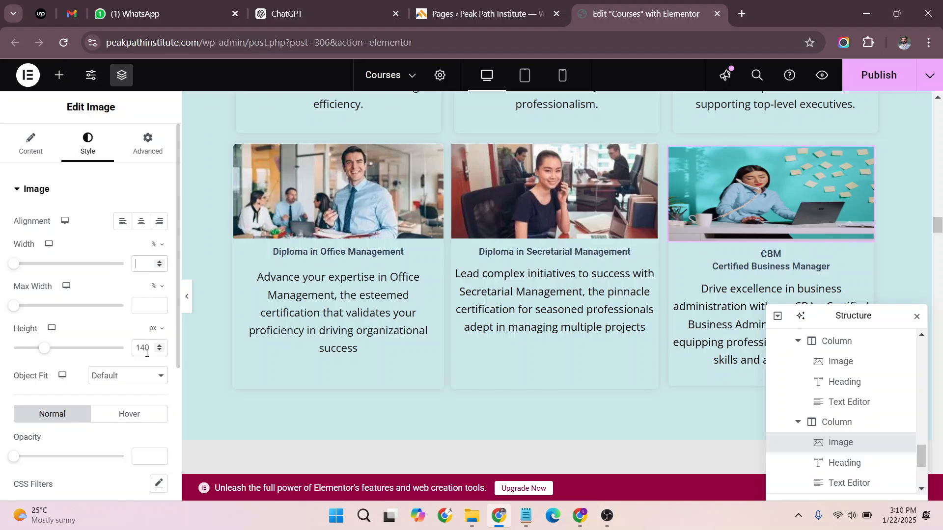
pyautogui.press('BackSpace')
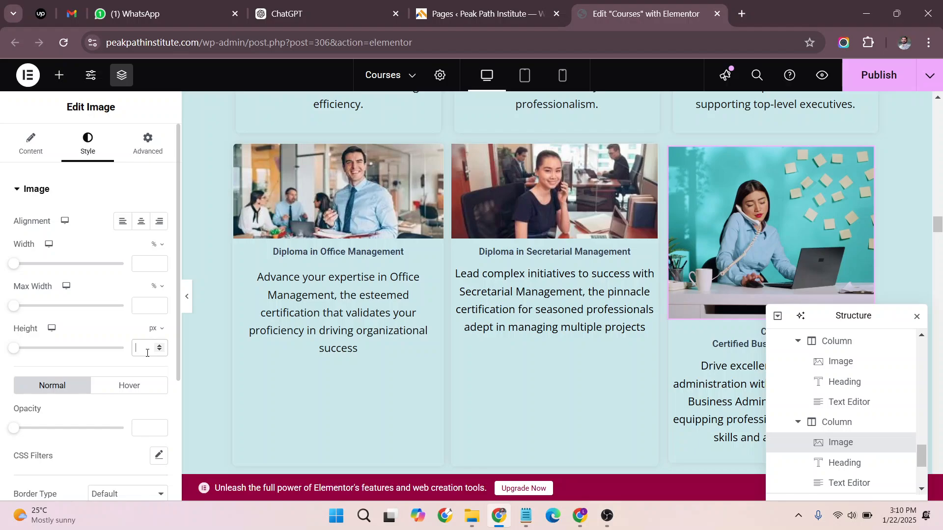
pyautogui.write('140')
pyautogui.scroll(-3, 98, 334)
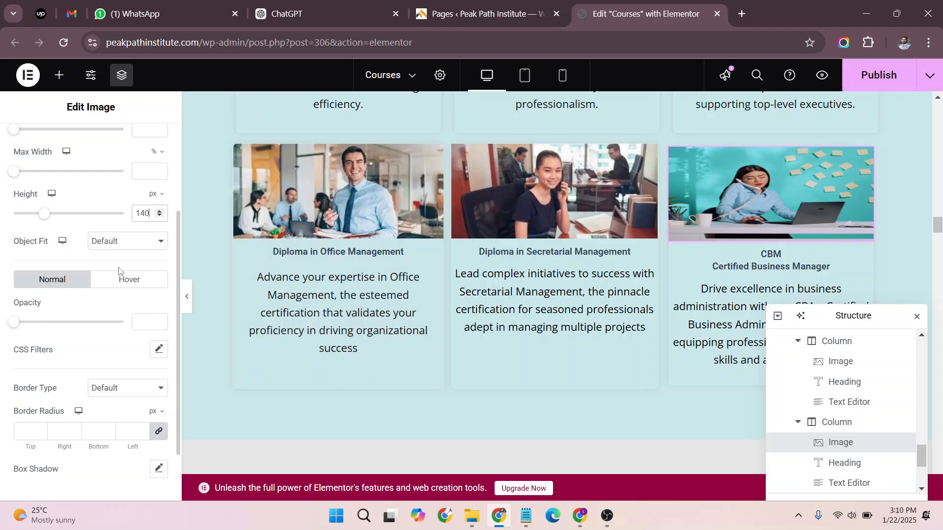
pyautogui.click(128, 241)
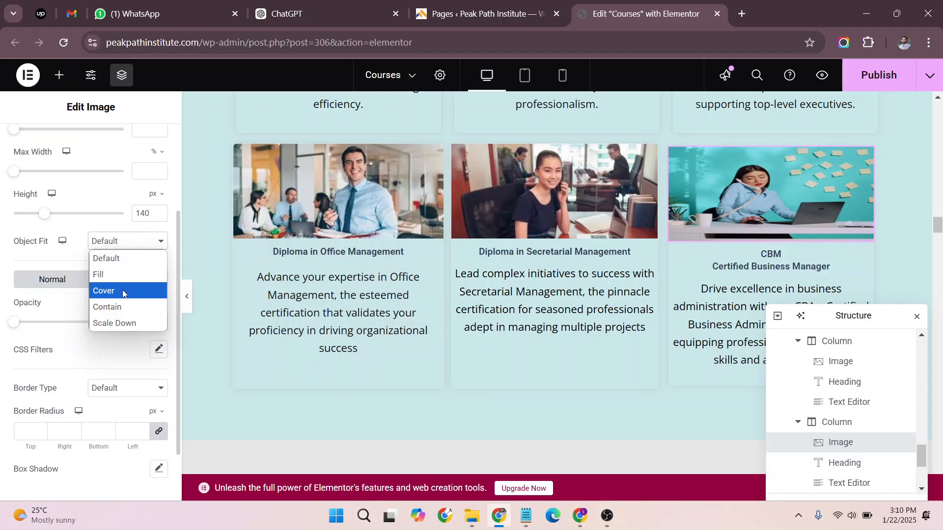
pyautogui.click(123, 291)
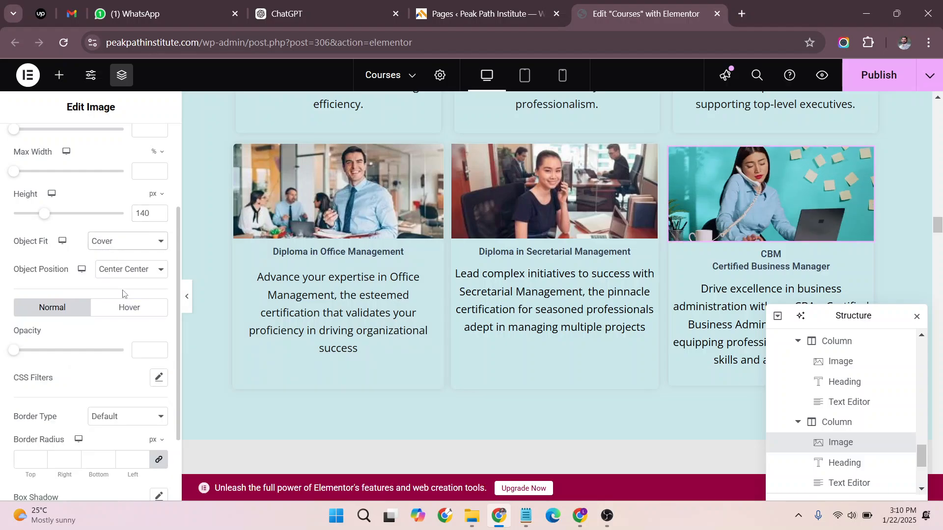
# Step: Examine the Diploma in Secretarial Management column's border settings and the Diploma in Office Management image's style settings
pyautogui.click(505, 208)
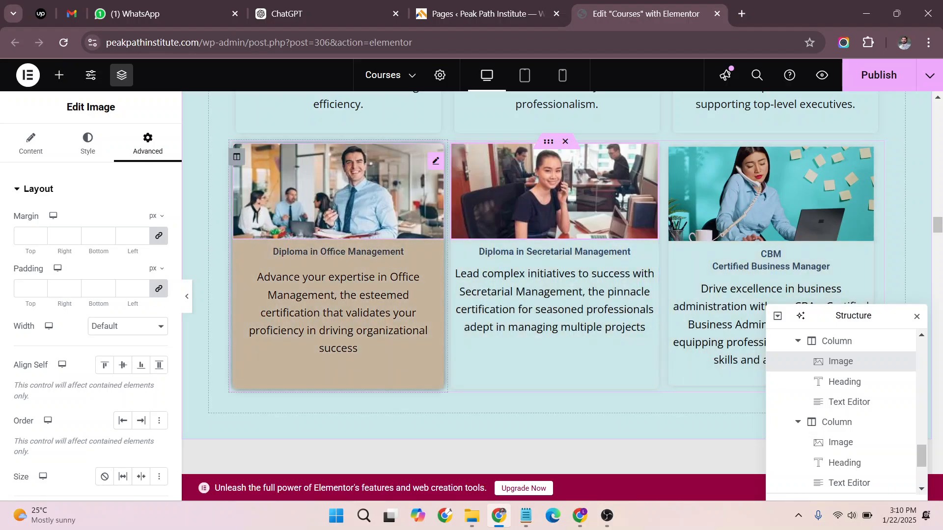
pyautogui.click(436, 161)
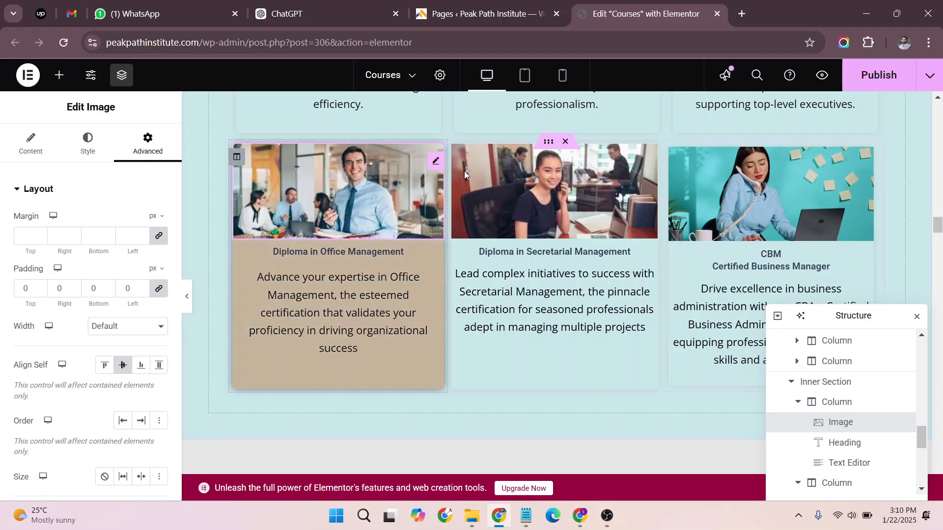
pyautogui.click(455, 157)
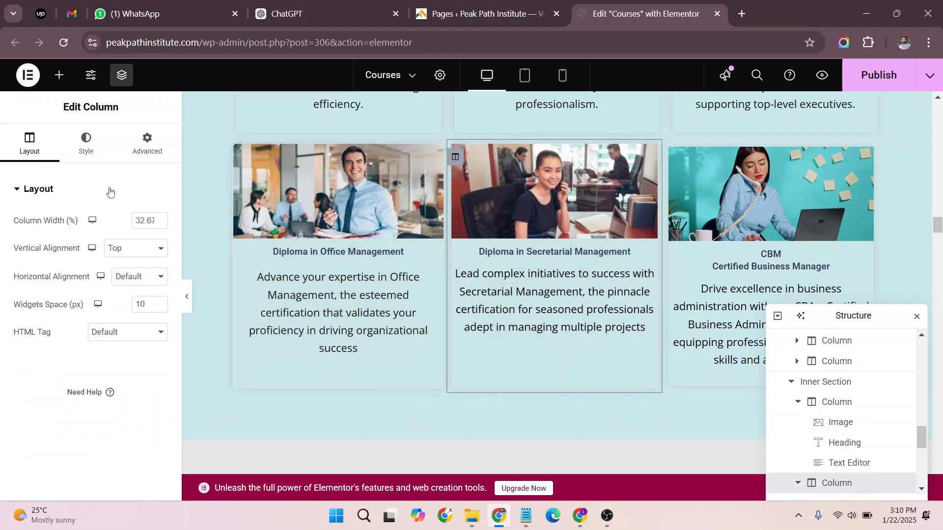
pyautogui.click(93, 150)
pyautogui.scroll(-2, 107, 378)
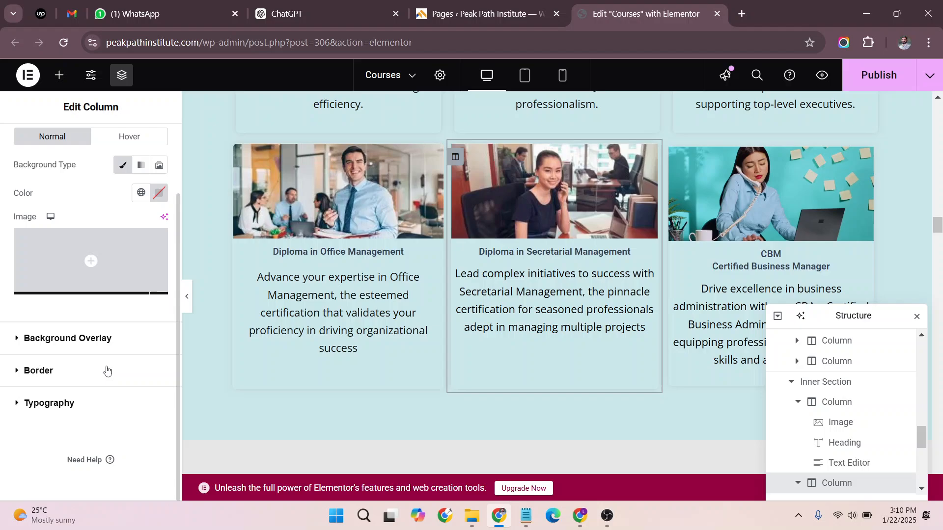
pyautogui.click(67, 368)
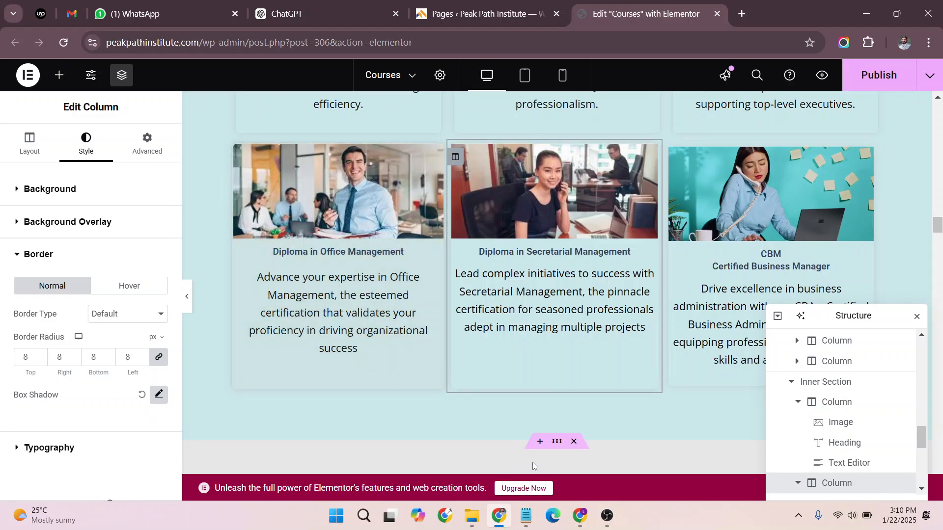
pyautogui.click(616, 169)
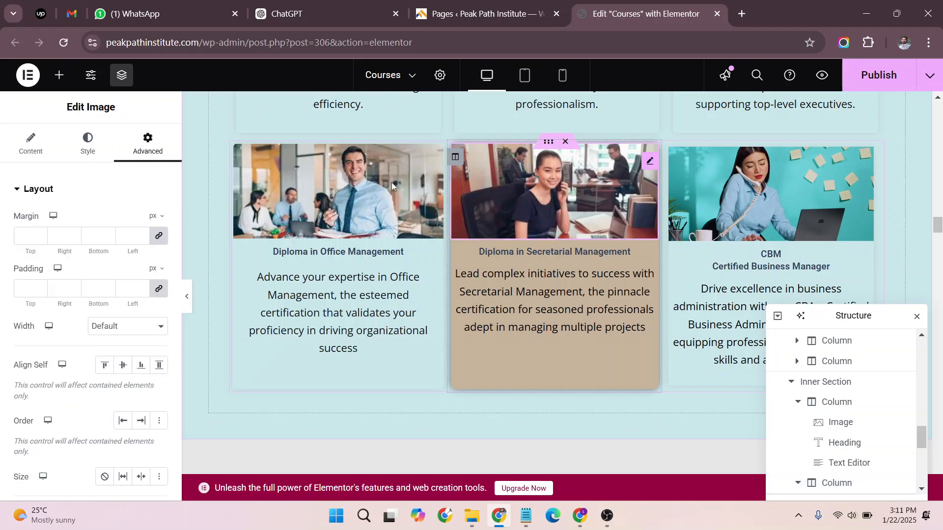
pyautogui.click(437, 165)
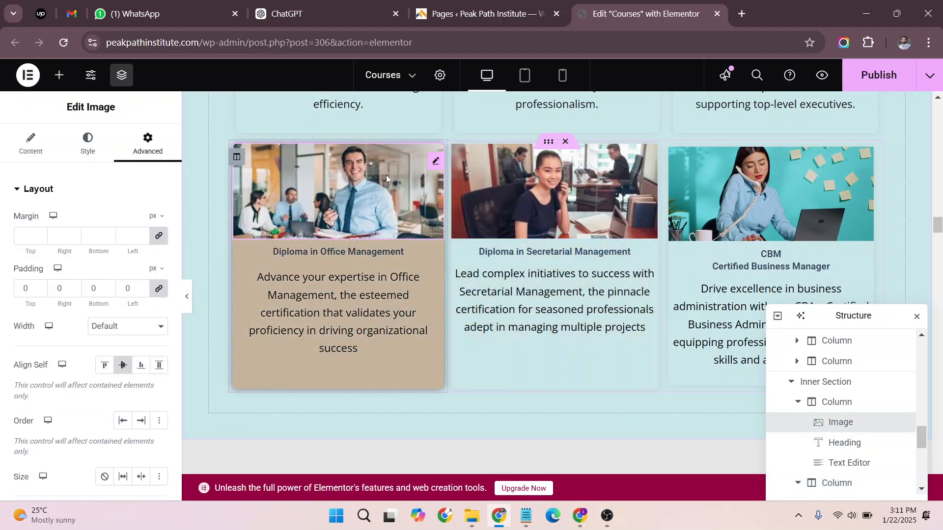
pyautogui.click(88, 144)
pyautogui.scroll(-5, 73, 460)
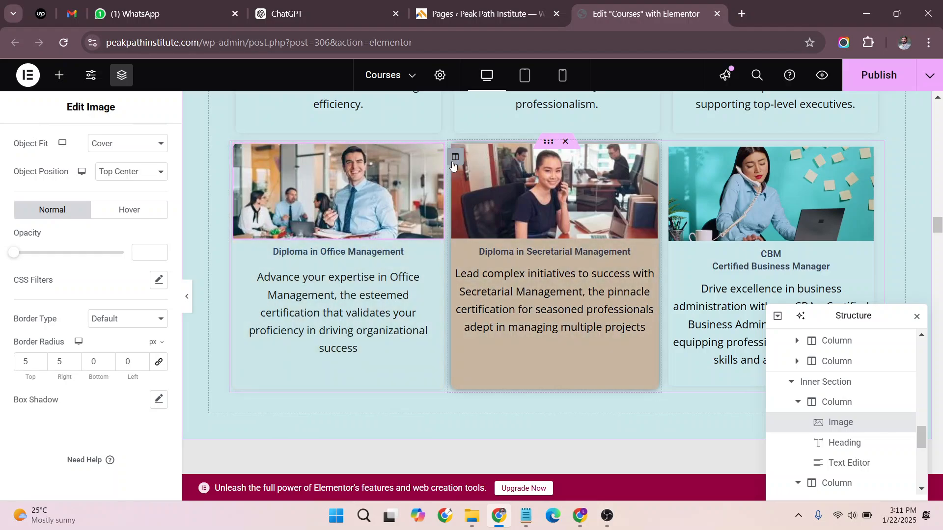
# Step: Copy the Diploma in Office Management image and paste its style onto the Diploma in Secretarial Management and CBM Certified Business Manager images
pyautogui.rightClick(399, 170)
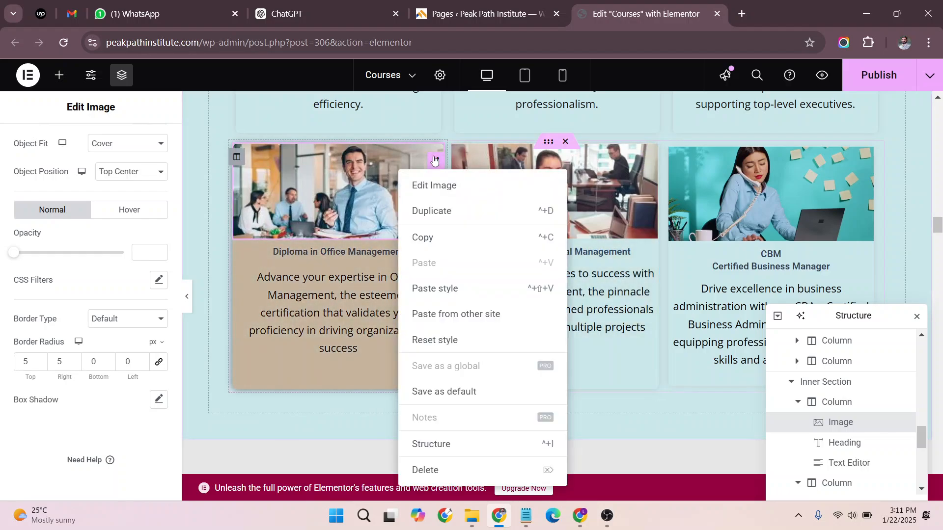
pyautogui.rightClick(434, 156)
pyautogui.click(460, 225)
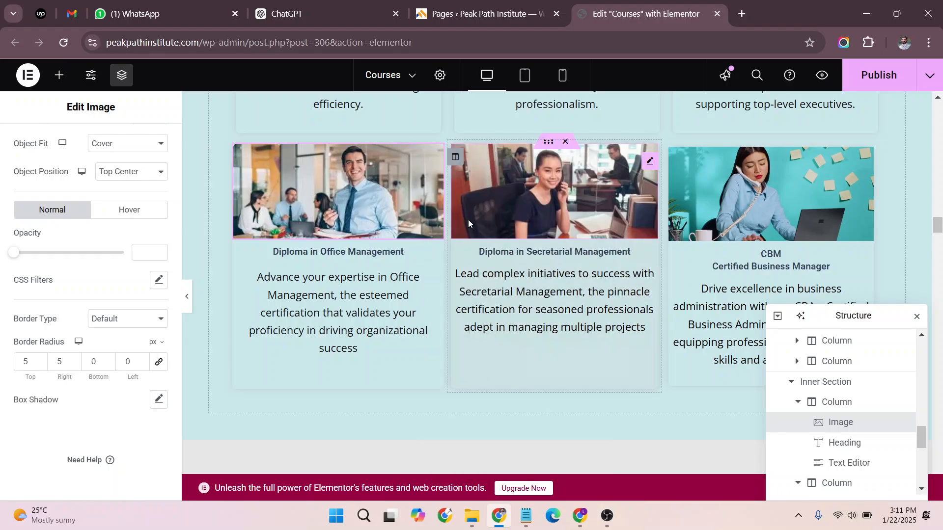
pyautogui.rightClick(620, 178)
pyautogui.click(661, 296)
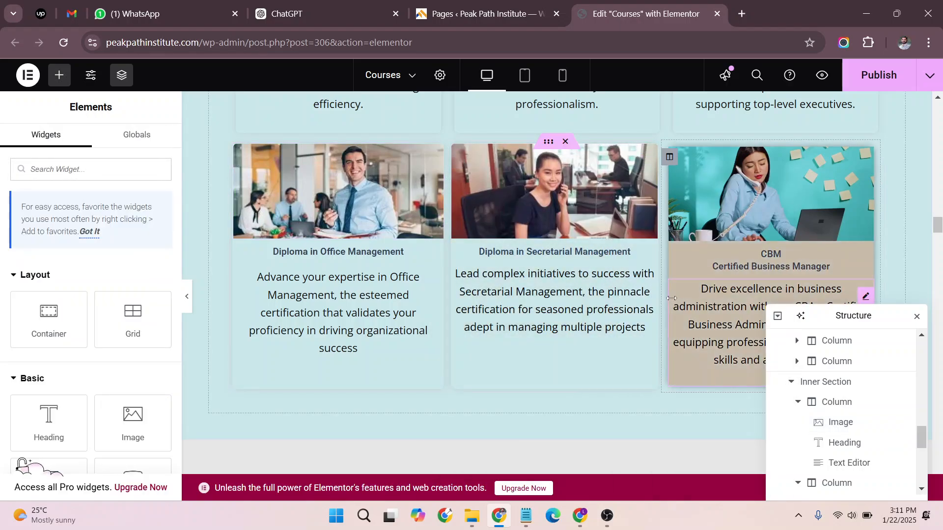
pyautogui.rightClick(725, 183)
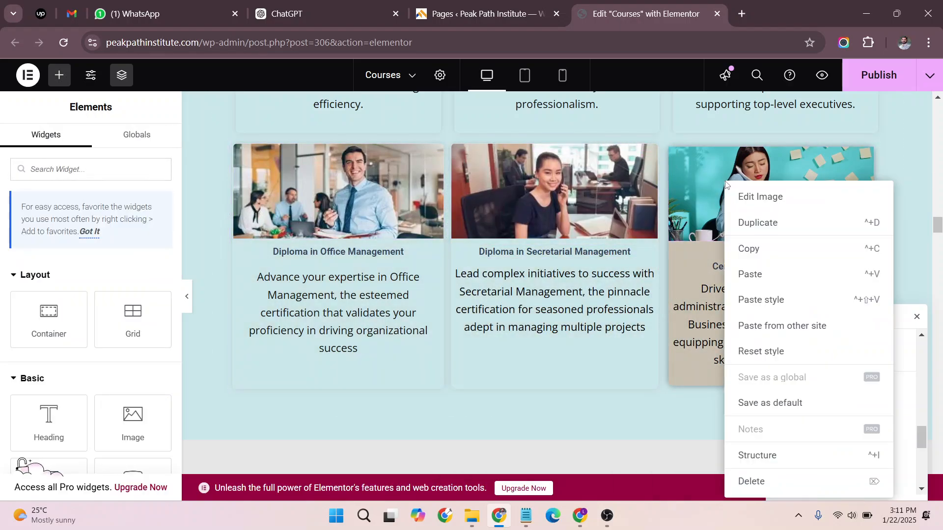
pyautogui.click(769, 297)
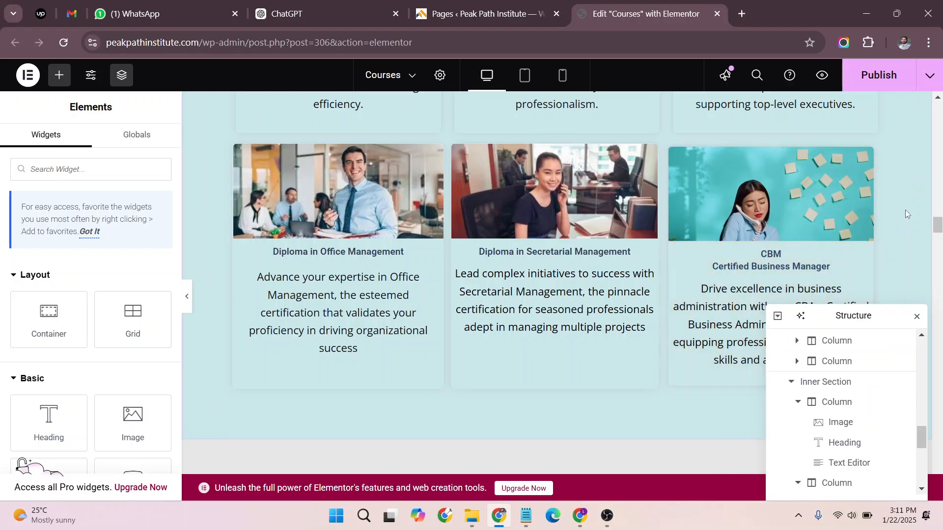
# Step: Set the object position of the CBM Certified Business Manager image to Center Center
pyautogui.click(468, 166)
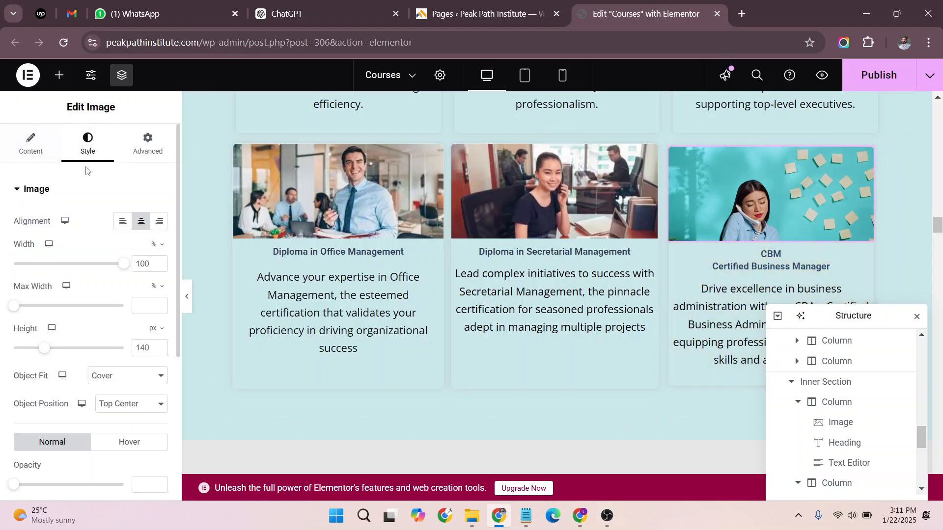
pyautogui.scroll(-5, 91, 295)
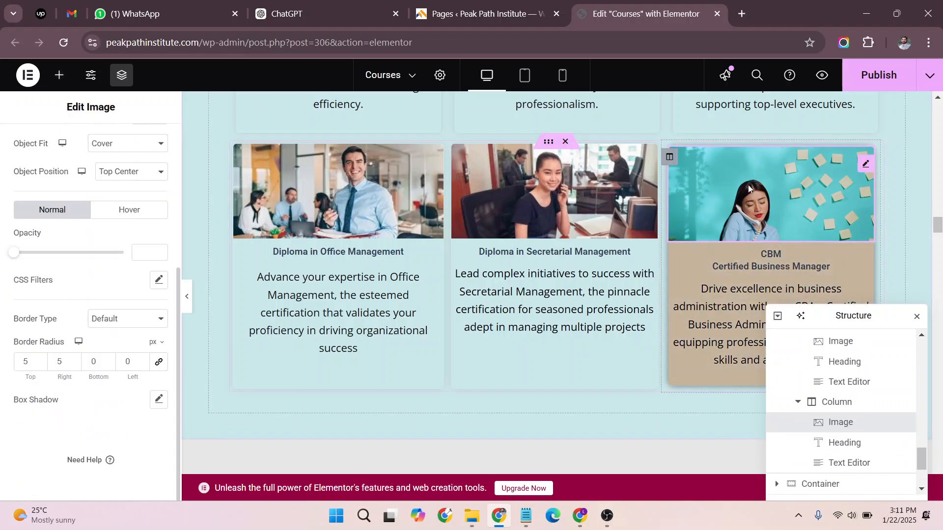
pyautogui.scroll(3, 59, 290)
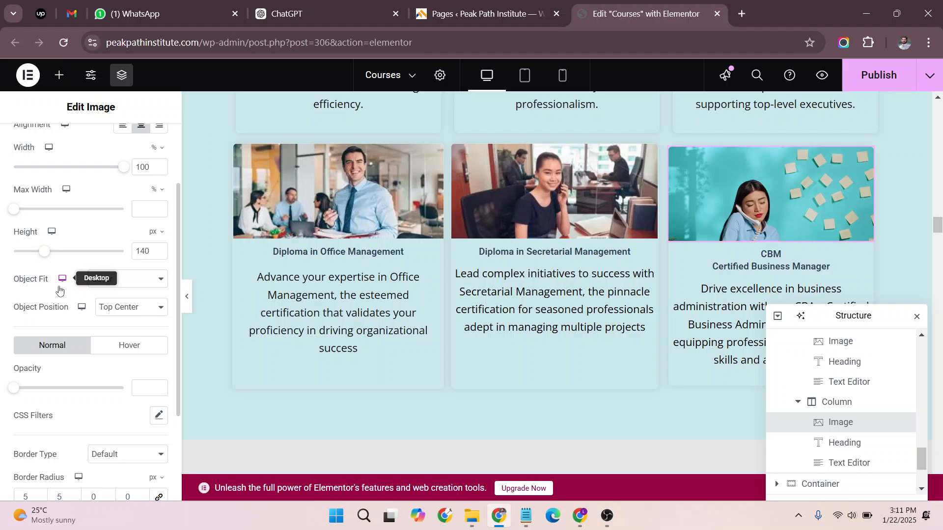
pyautogui.click(154, 313)
pyautogui.click(146, 325)
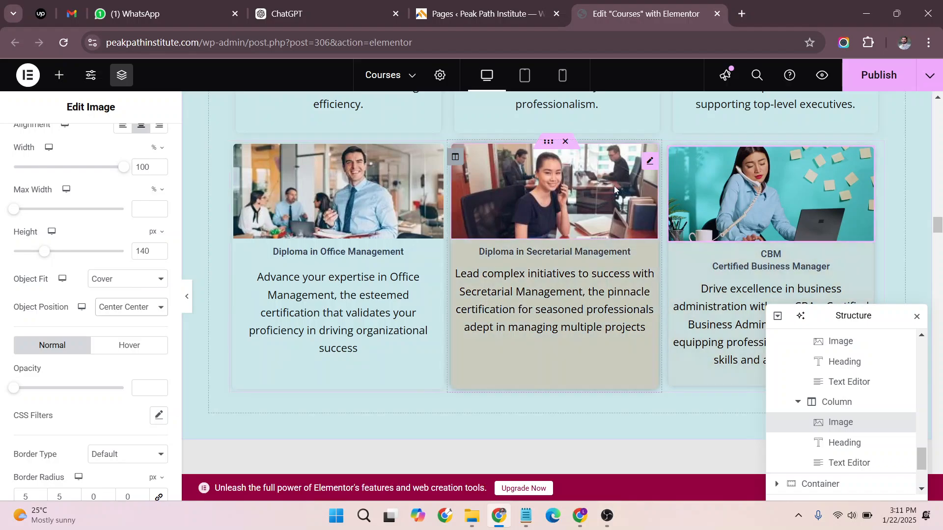
# Step: Set the object position of the Diploma in Secretarial Management image to Center Center
pyautogui.click(648, 167)
pyautogui.click(86, 147)
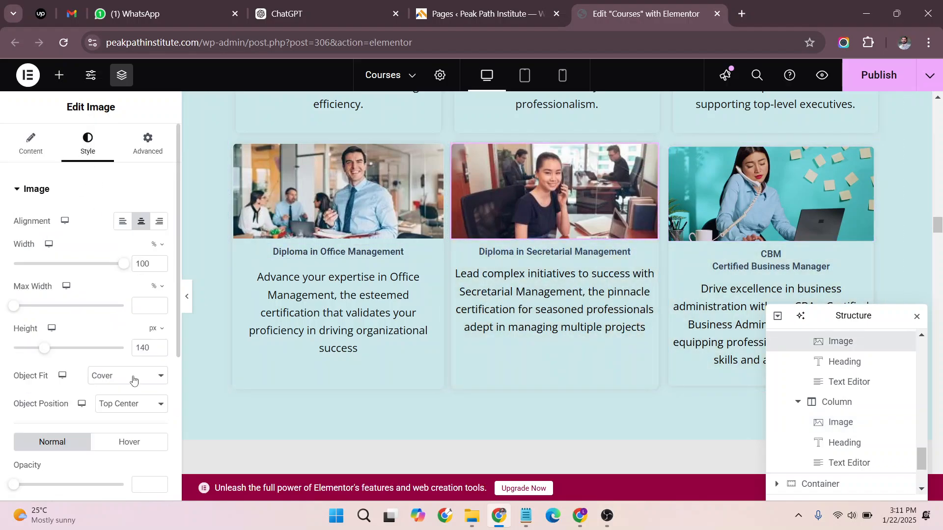
pyautogui.click(134, 403)
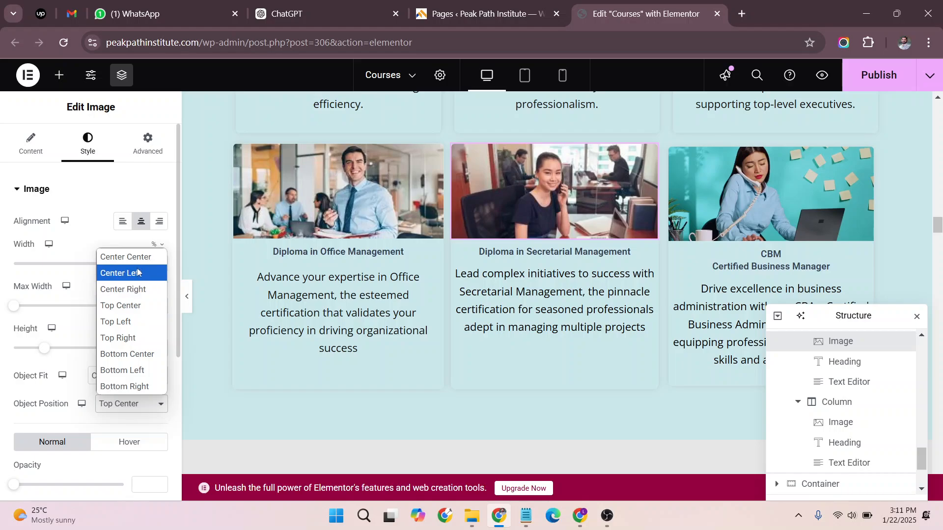
pyautogui.press('Escape')
pyautogui.press('Up')
pyautogui.press('Up')
pyautogui.press('Up')
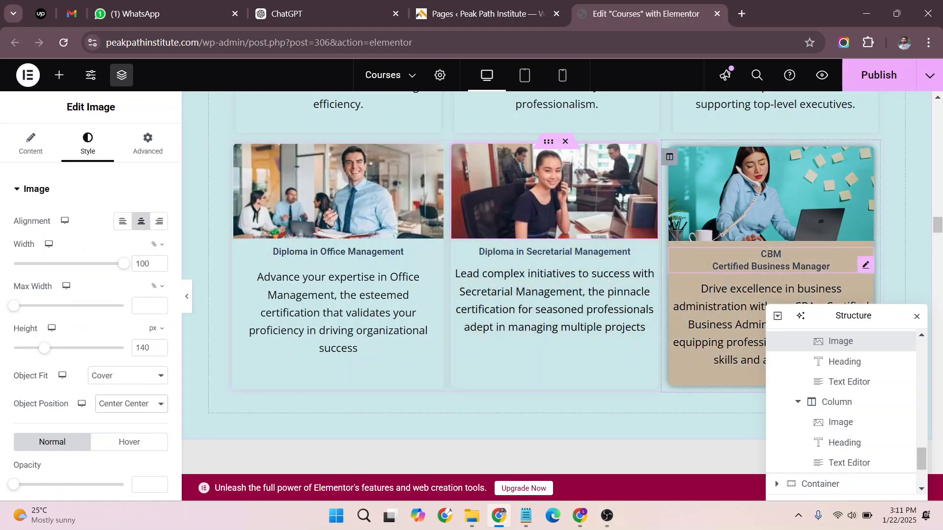
# Step: Examine the course cards' alignment and spacing in the Teaching Qualification, Language Learning and Hospitality Management Department sections
pyautogui.scroll(-4, 768, 251)
pyautogui.scroll(-3, 753, 159)
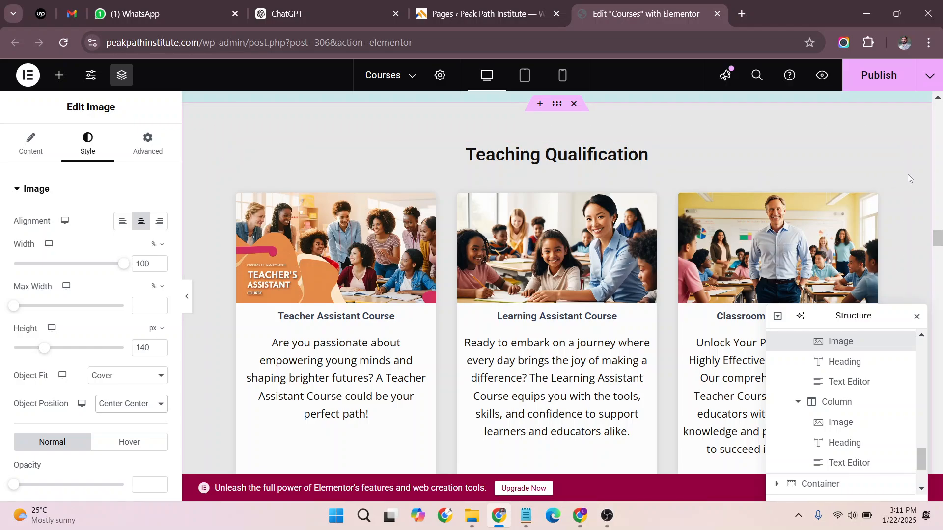
pyautogui.scroll(-4, 907, 173)
pyautogui.scroll(-4, 908, 178)
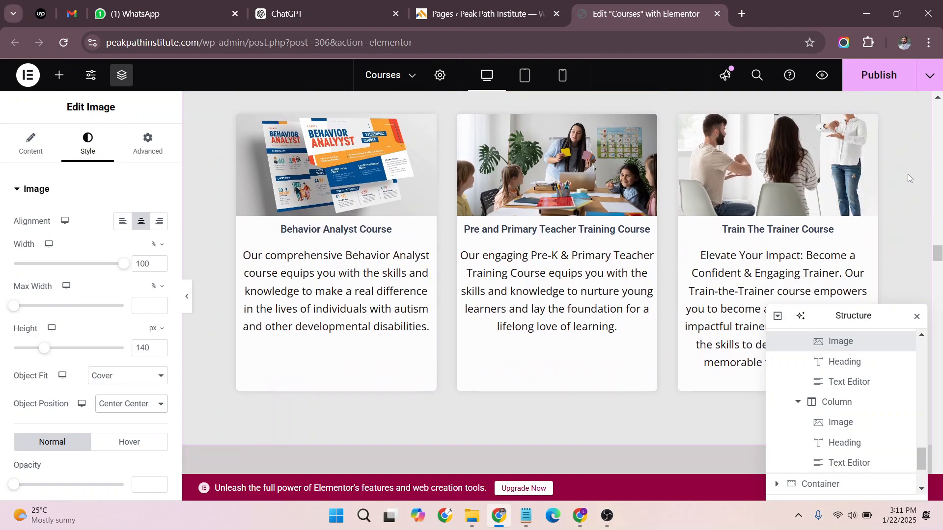
pyautogui.scroll(-8, 909, 177)
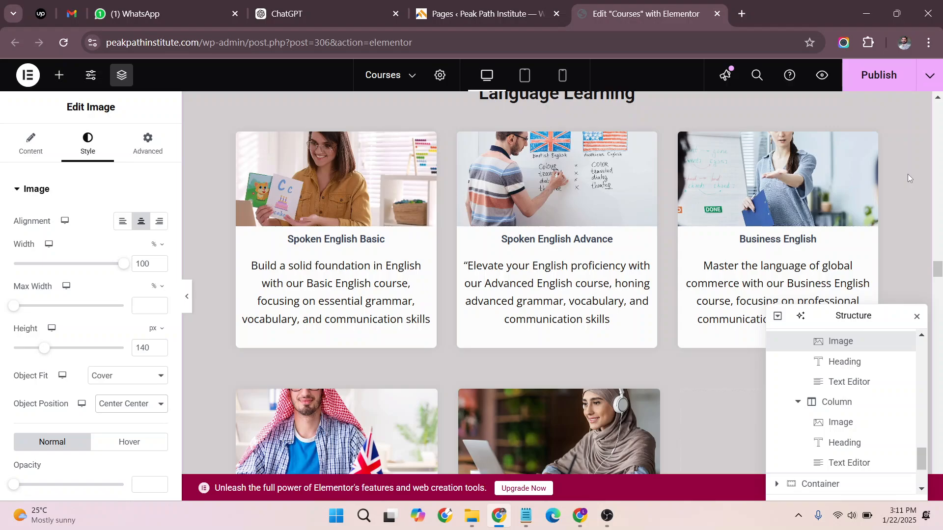
pyautogui.scroll(-12, 907, 174)
pyautogui.scroll(-3, 851, 189)
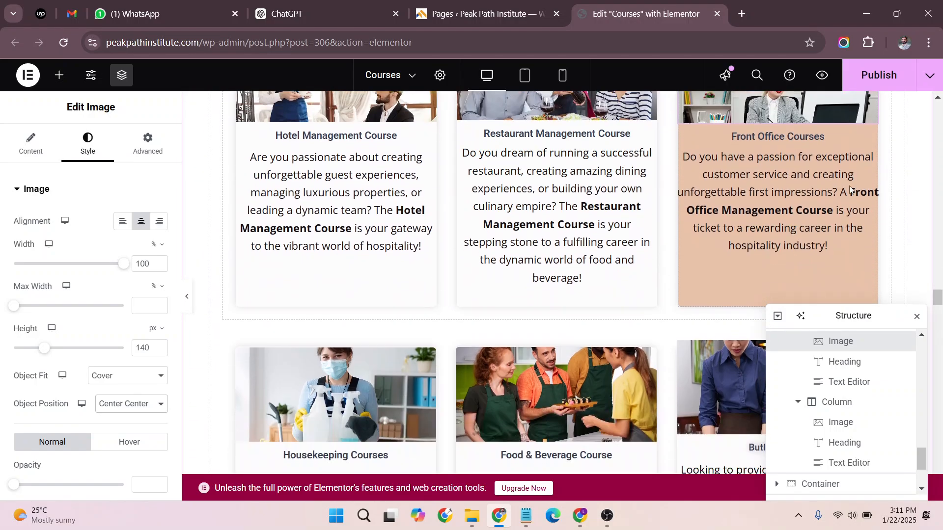
pyautogui.scroll(4, 840, 201)
pyautogui.scroll(-4, 832, 210)
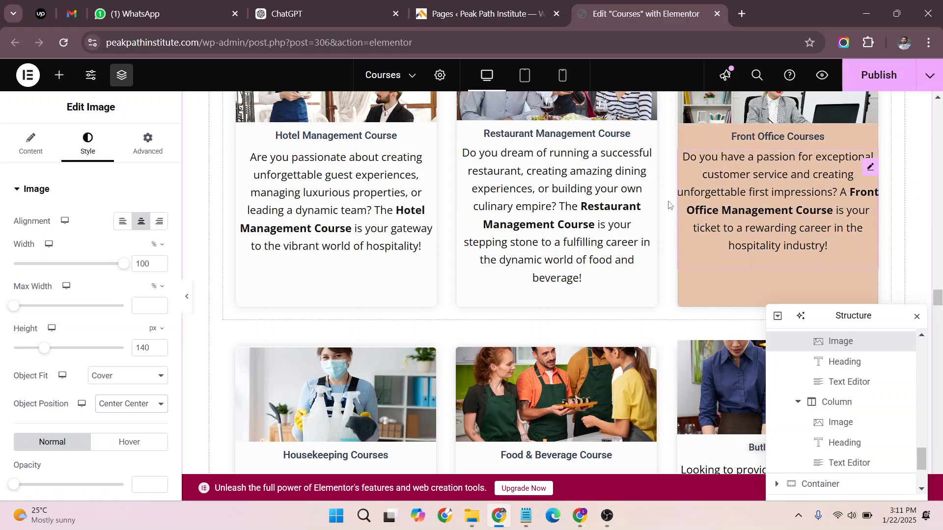
pyautogui.scroll(2, 684, 235)
pyautogui.scroll(-1, 688, 244)
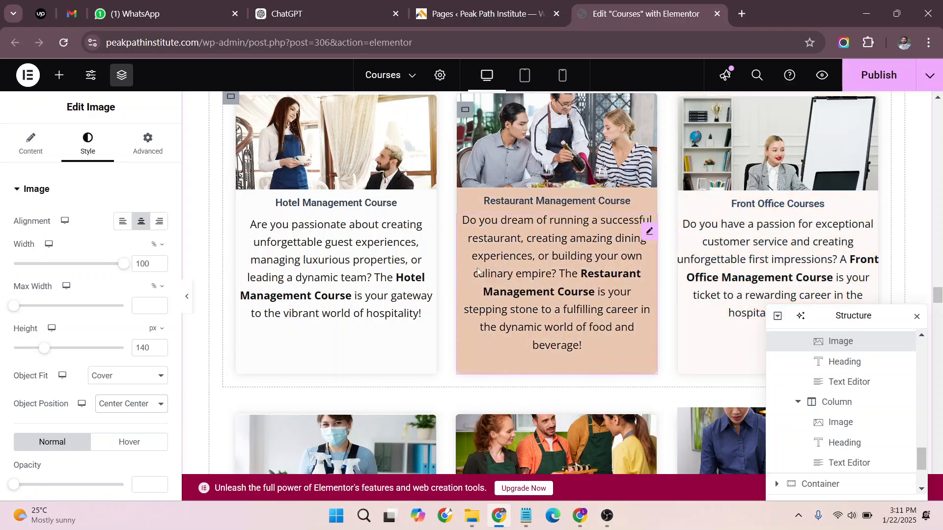
pyautogui.scroll(1, 488, 256)
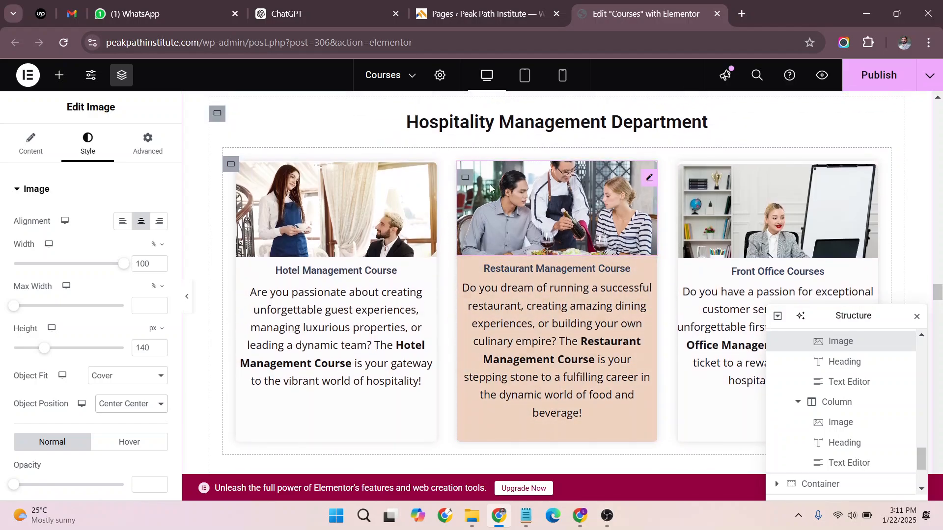
pyautogui.scroll(3, 486, 181)
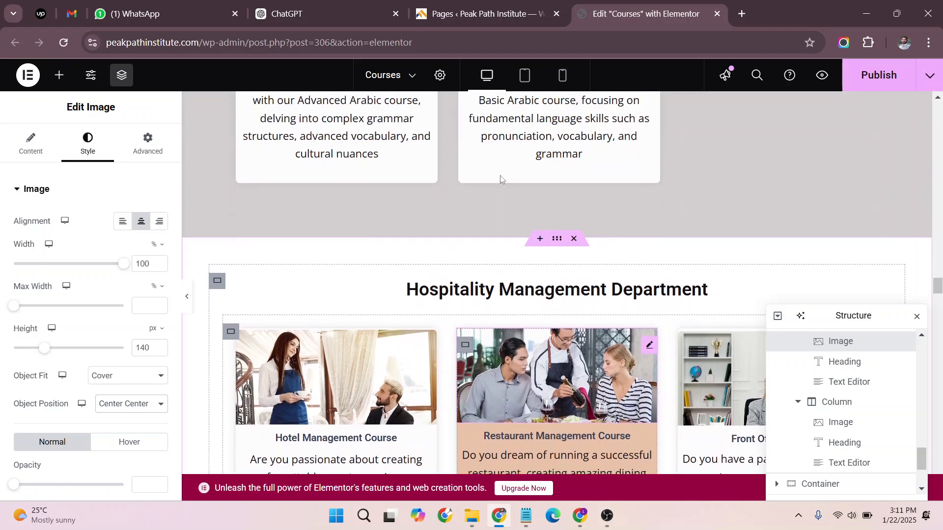
# Step: Inspect the container layout settings of the Hospitality Management Department section and its course cards
pyautogui.click(558, 276)
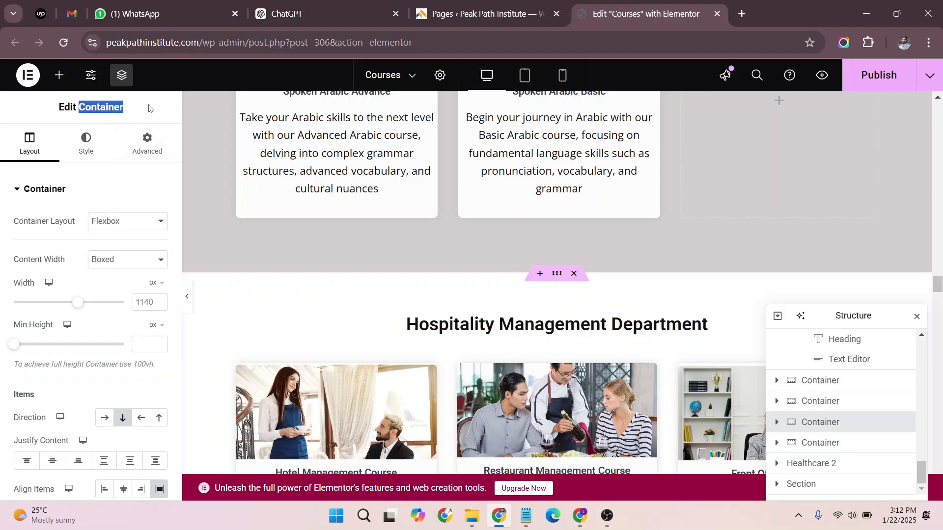
pyautogui.scroll(-2, 216, 314)
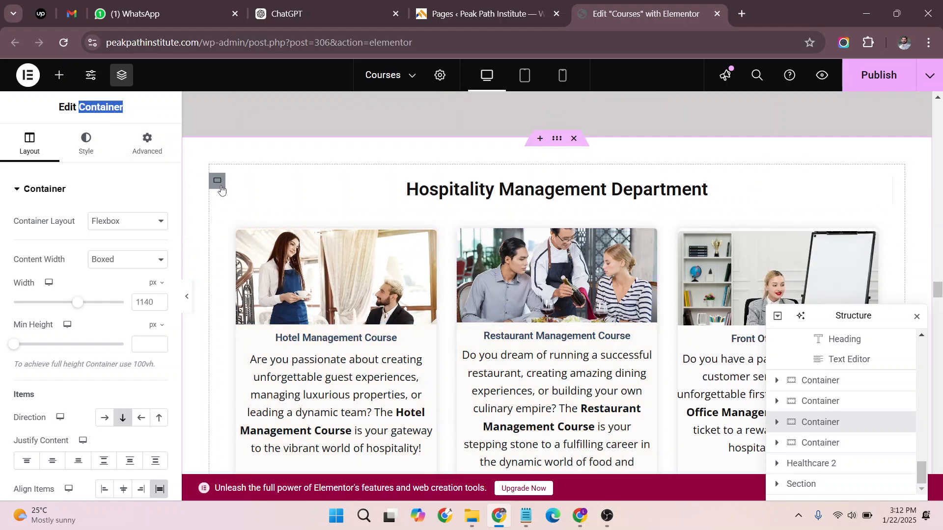
pyautogui.click(230, 236)
pyautogui.click(240, 255)
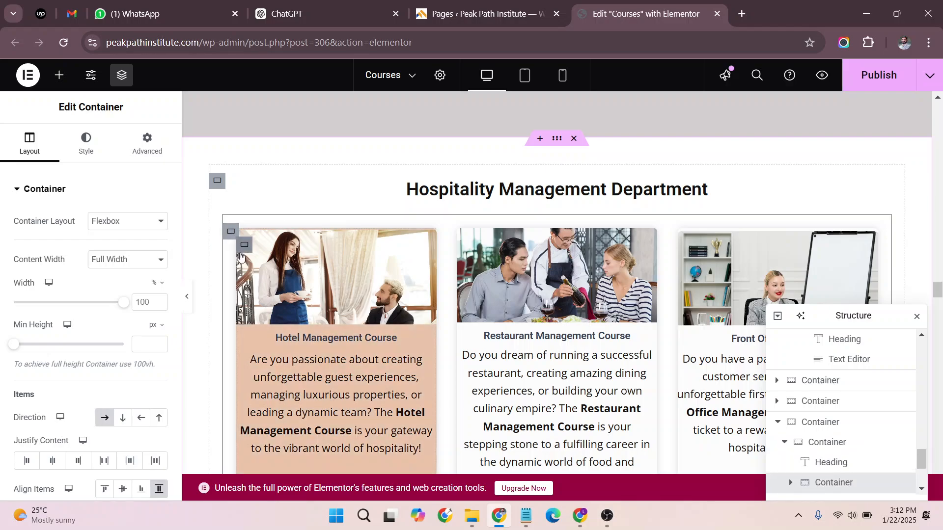
pyautogui.scroll(-1, 246, 250)
pyautogui.click(549, 234)
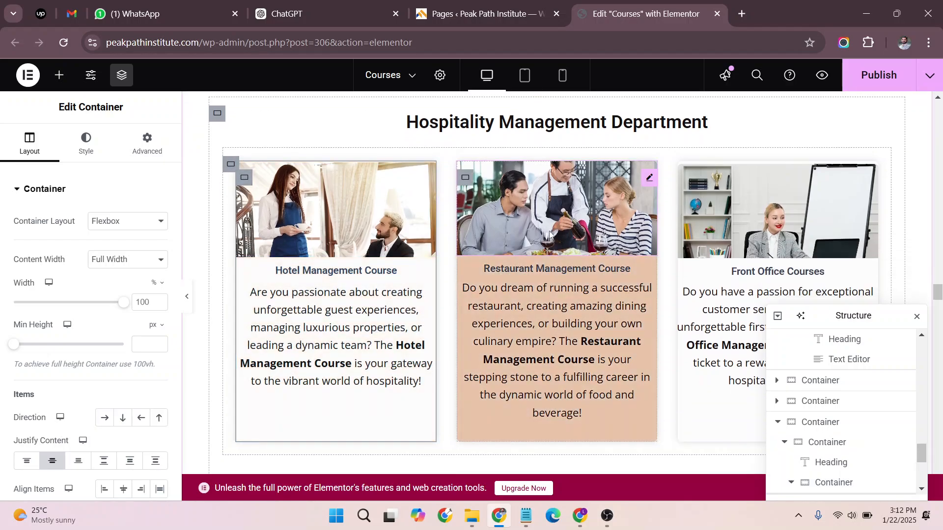
# Step: Try to copy the Restaurant Management Course container and paste its style onto the Front Office Courses container
pyautogui.rightClick(463, 179)
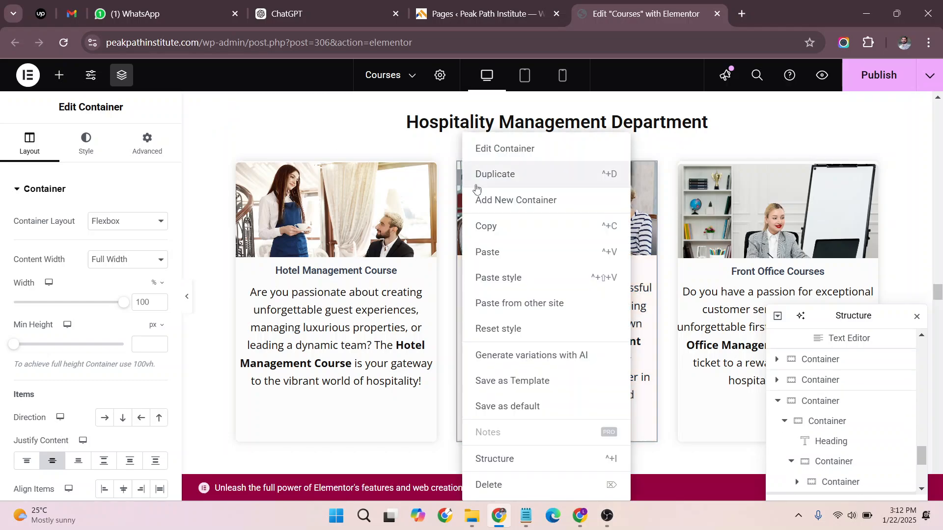
pyautogui.click(511, 232)
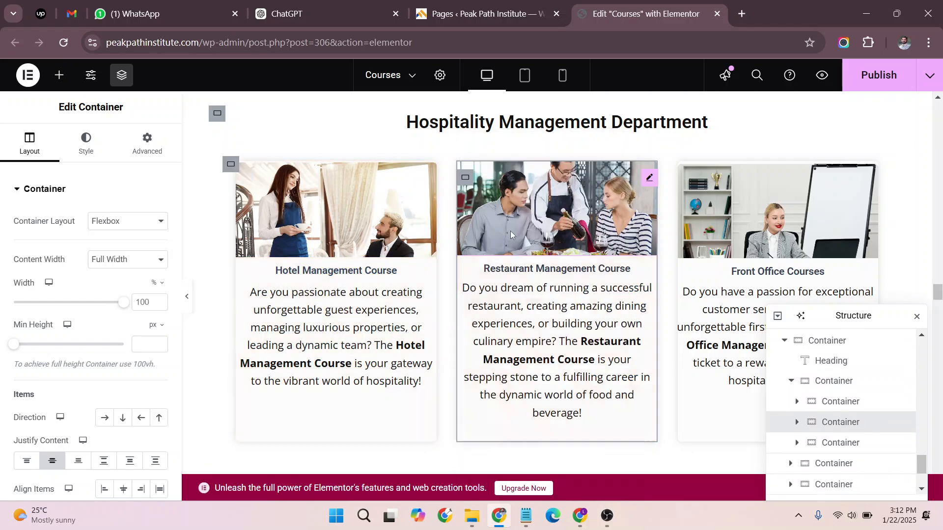
pyautogui.rightClick(686, 181)
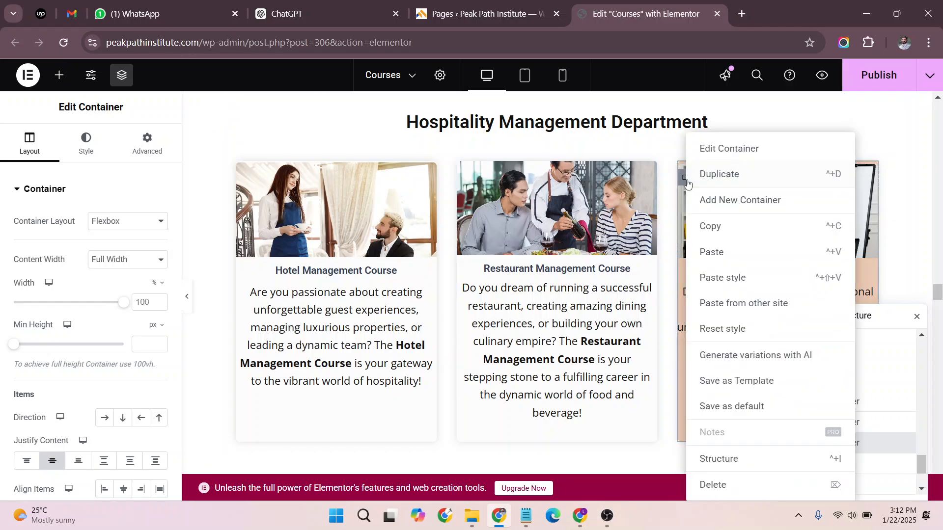
pyautogui.click(715, 276)
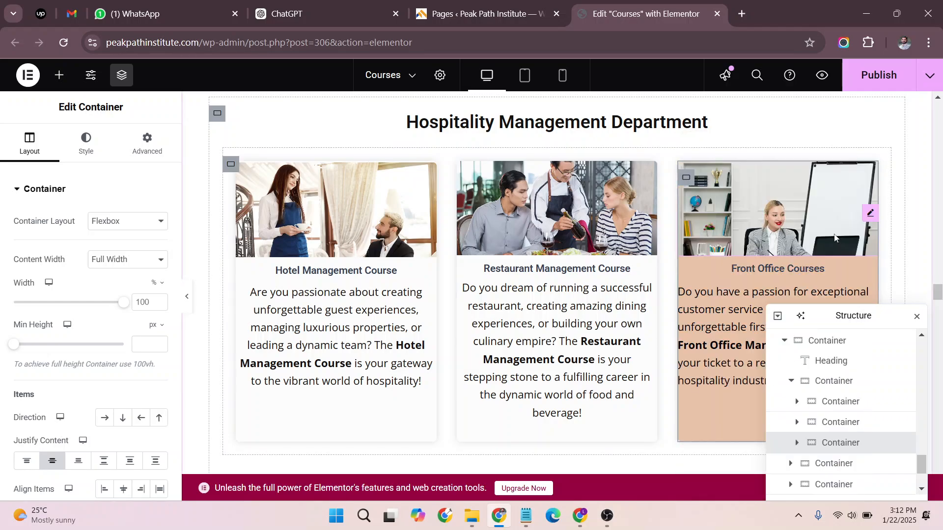
pyautogui.scroll(-1, 726, 246)
pyautogui.scroll(1, 689, 163)
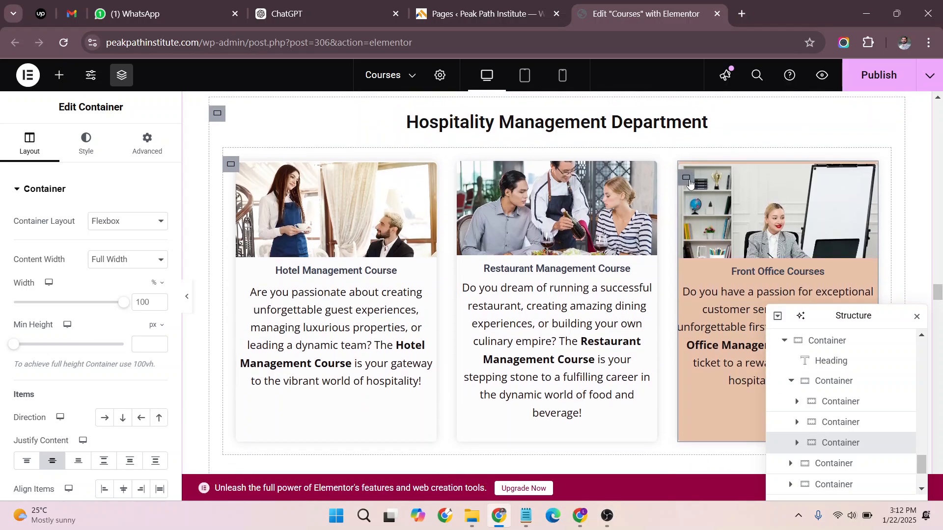
# Step: Set Justify Content to Start for the Front Office Courses card's container
pyautogui.scroll(-1, 712, 186)
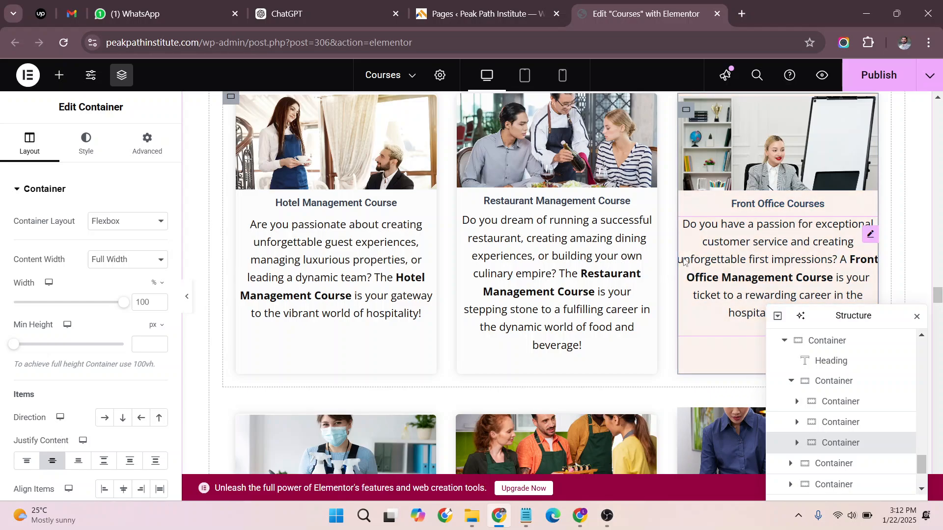
pyautogui.scroll(1, 685, 262)
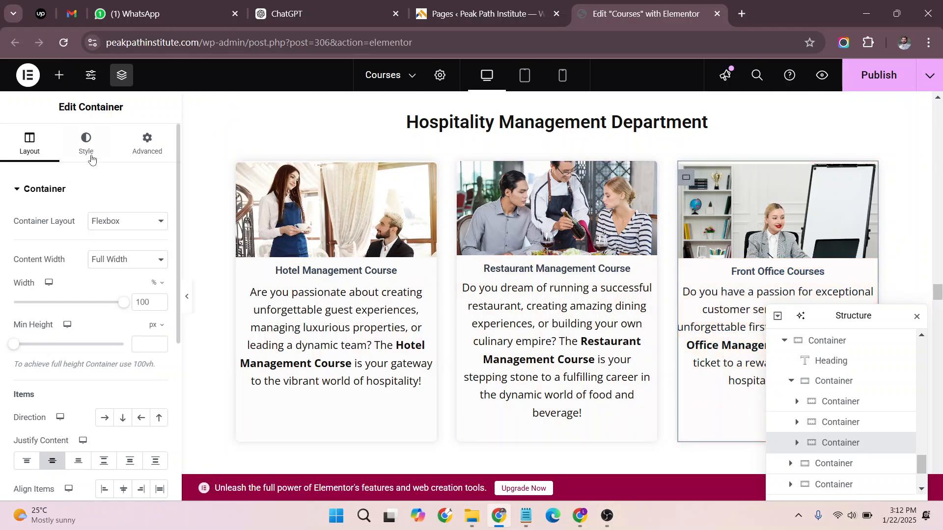
pyautogui.click(147, 144)
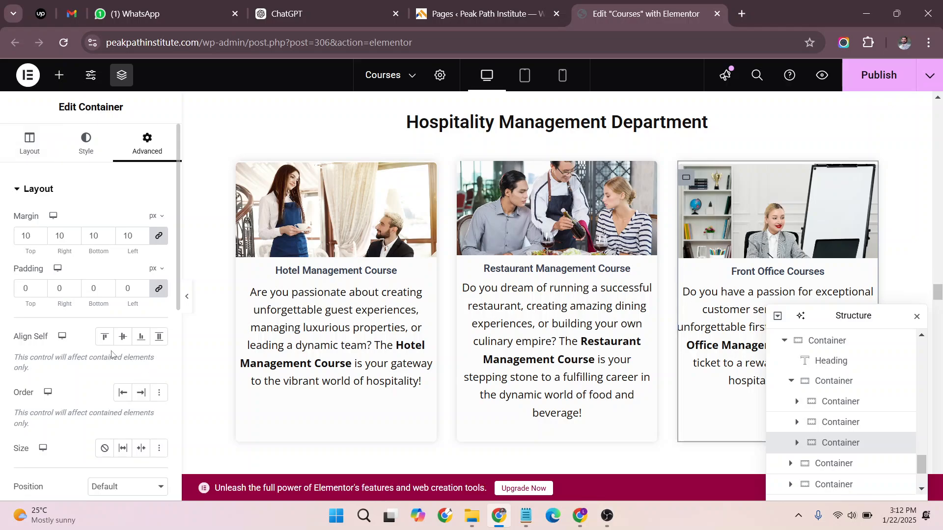
pyautogui.click(49, 153)
pyautogui.scroll(-3, 106, 305)
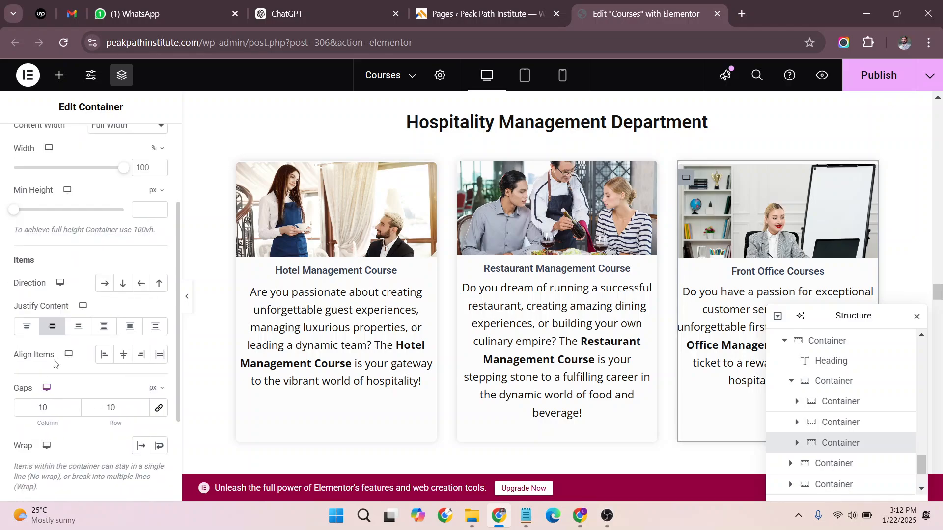
pyautogui.click(23, 328)
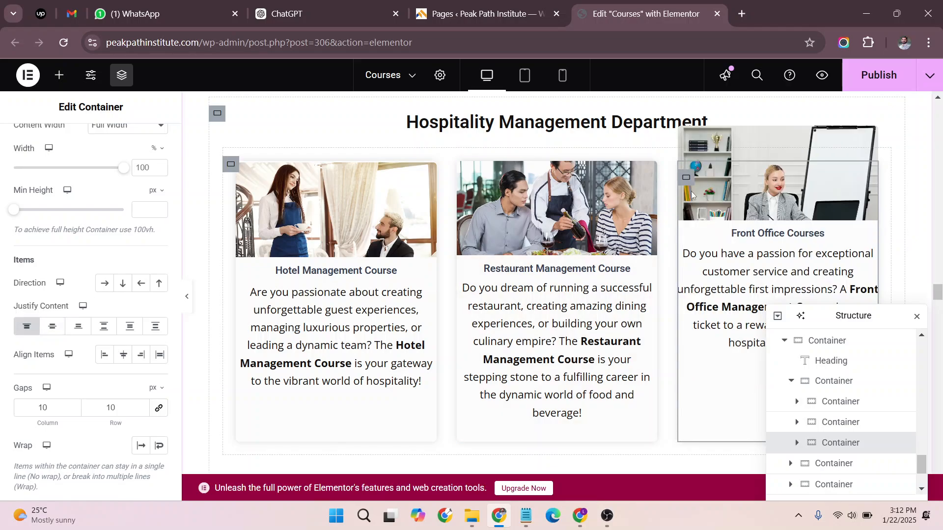
# Step: Clear the margins of the Front Office Courses image, removing its negative top margin
pyautogui.scroll(3, 769, 255)
pyautogui.scroll(-3, 769, 254)
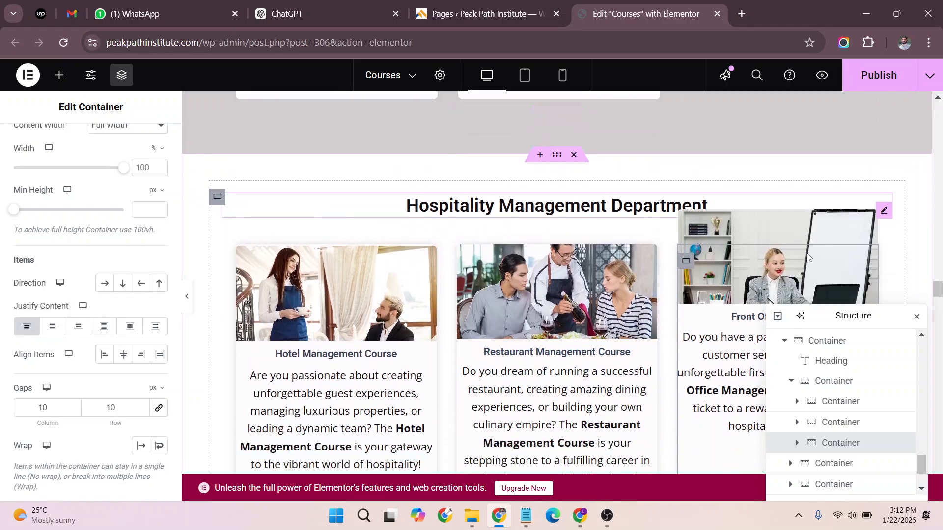
pyautogui.scroll(1, 870, 216)
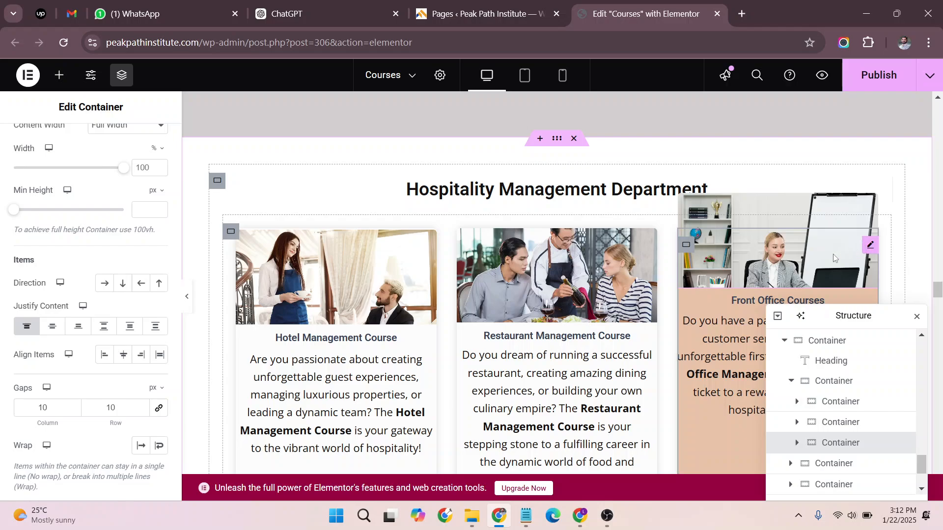
pyautogui.scroll(-1, 796, 262)
pyautogui.click(831, 199)
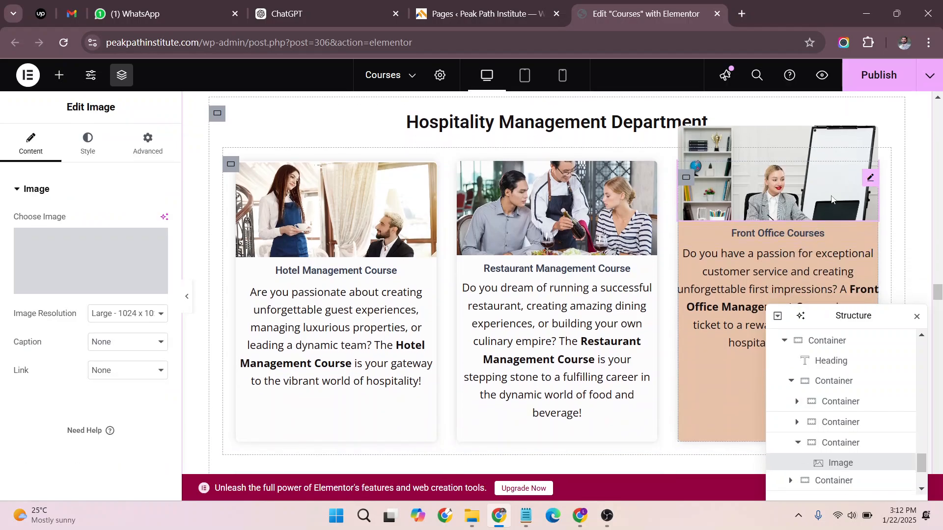
pyautogui.click(147, 144)
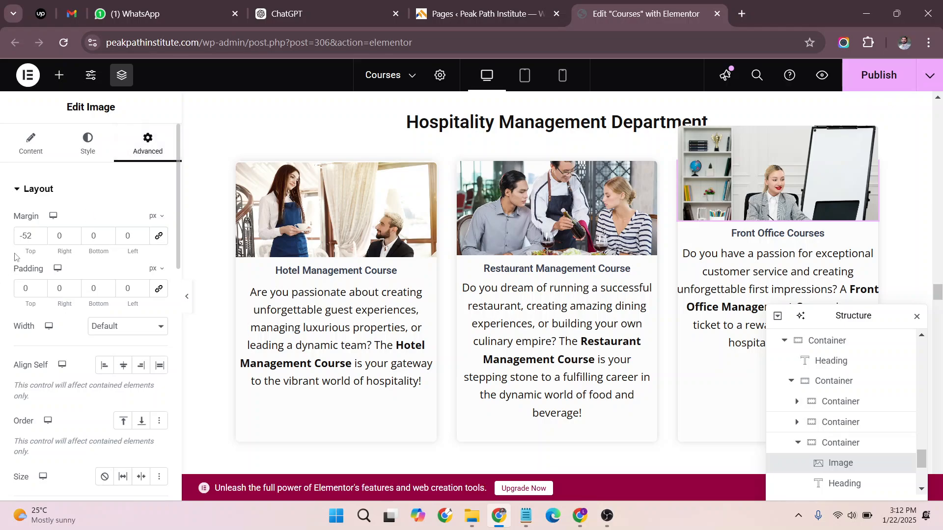
pyautogui.write('0')
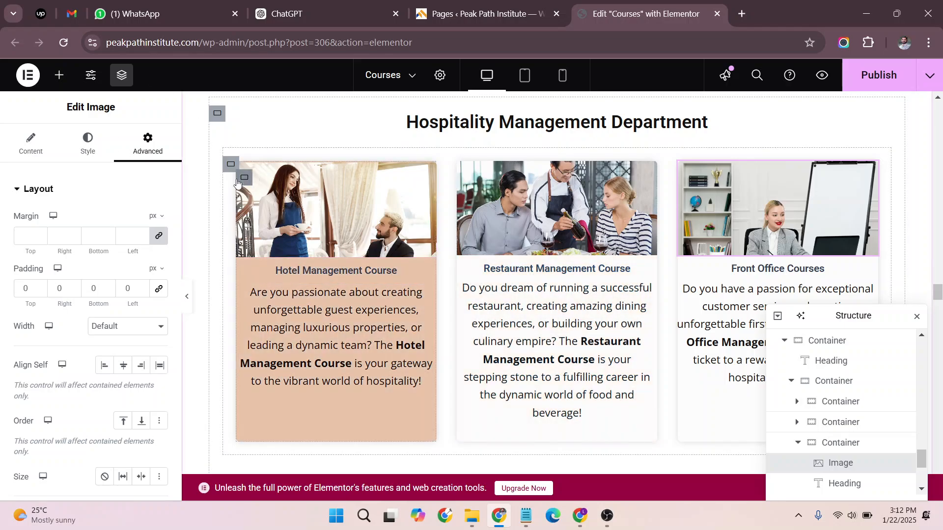
# Step: Set Justify Content to Start for the Hotel Management Course container and clear and link its image's margins
pyautogui.click(253, 181)
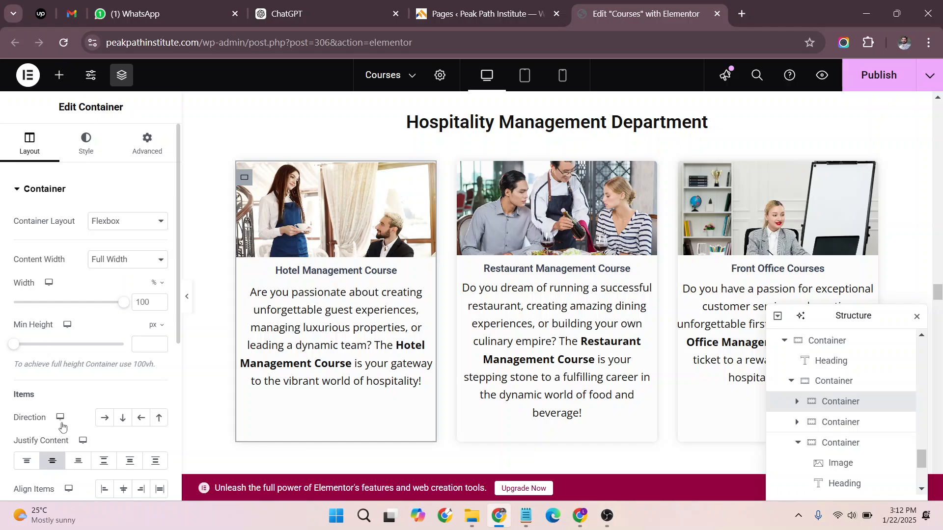
pyautogui.click(24, 462)
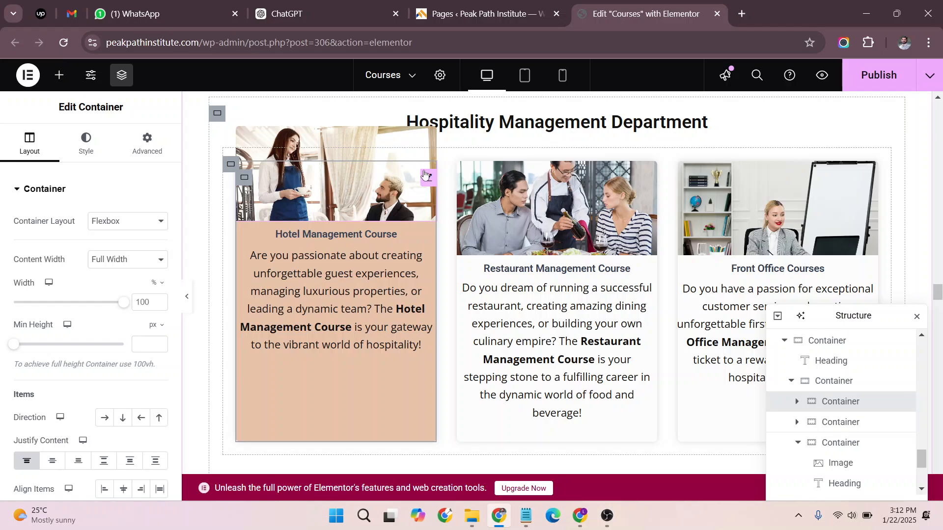
pyautogui.click(424, 174)
pyautogui.click(148, 143)
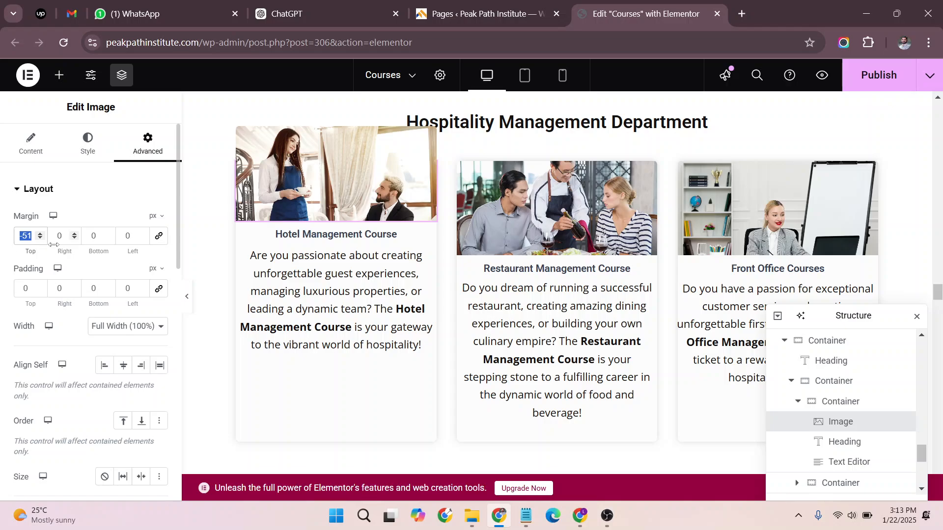
pyautogui.press('BackSpace')
pyautogui.click(158, 235)
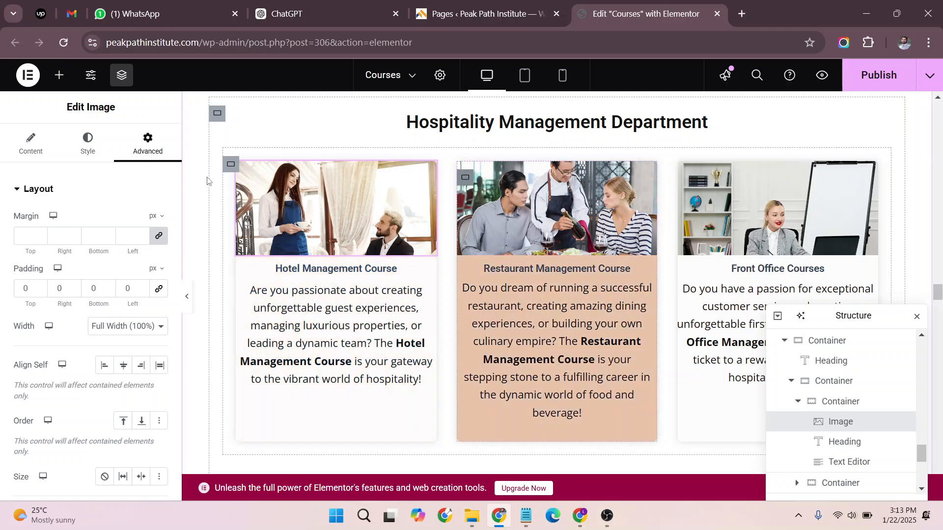
# Step: Copy the Hotel Management Course image and paste its style onto the Restaurant Management Course and Front Office Courses images
pyautogui.click(148, 143)
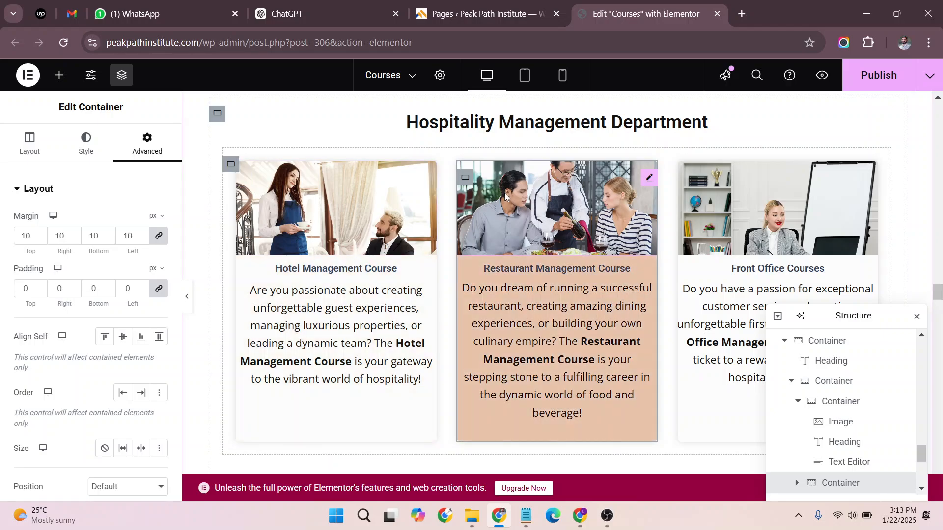
pyautogui.click(505, 196)
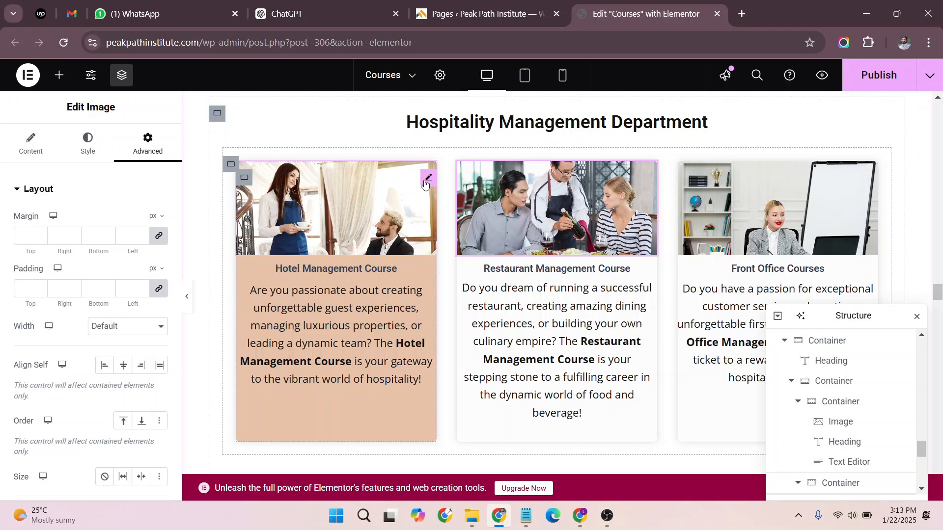
pyautogui.rightClick(425, 184)
pyautogui.click(475, 246)
pyautogui.rightClick(609, 183)
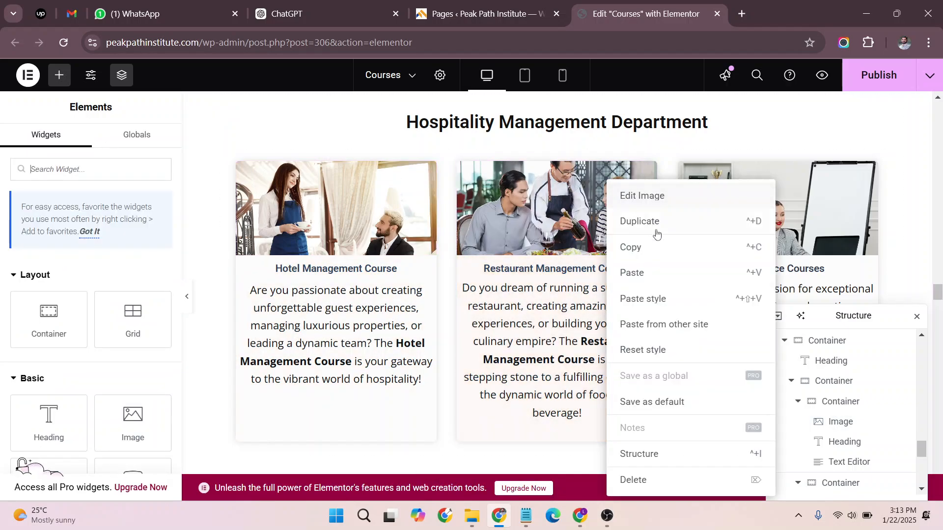
pyautogui.click(662, 293)
pyautogui.rightClick(764, 196)
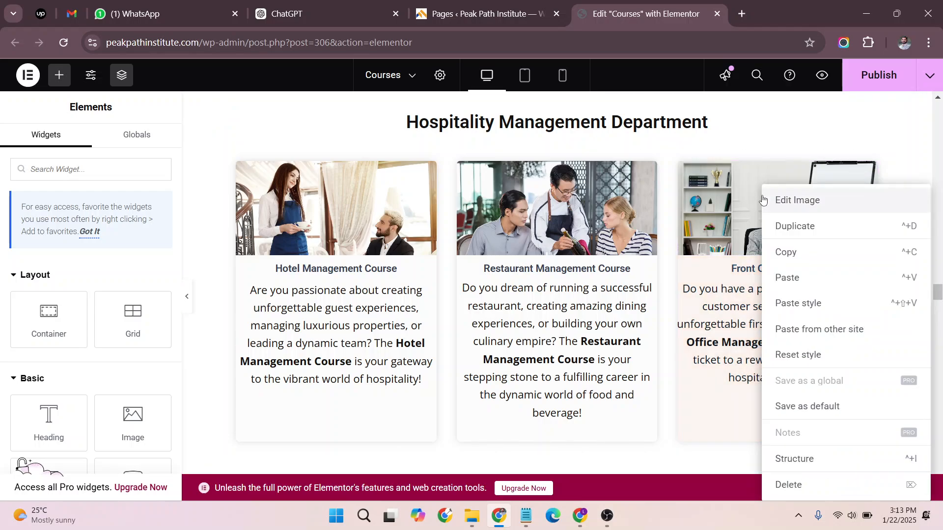
pyautogui.click(799, 301)
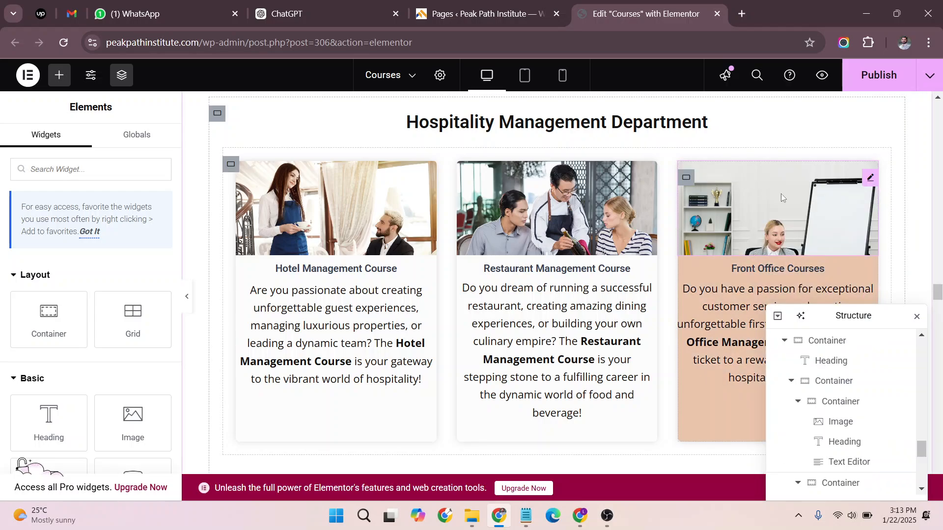
# Step: Set the object position of the Front Office Courses image to Bottom Center
pyautogui.click(824, 200)
pyautogui.click(88, 144)
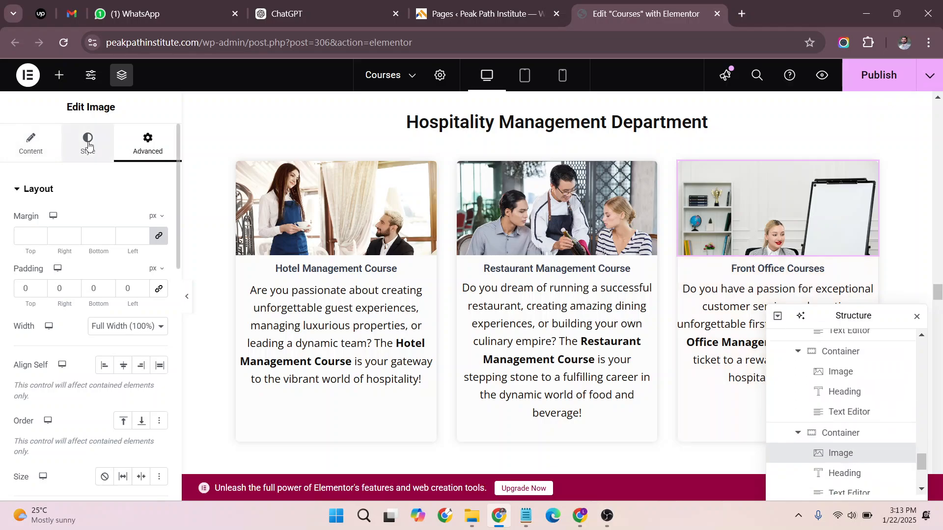
pyautogui.click(128, 403)
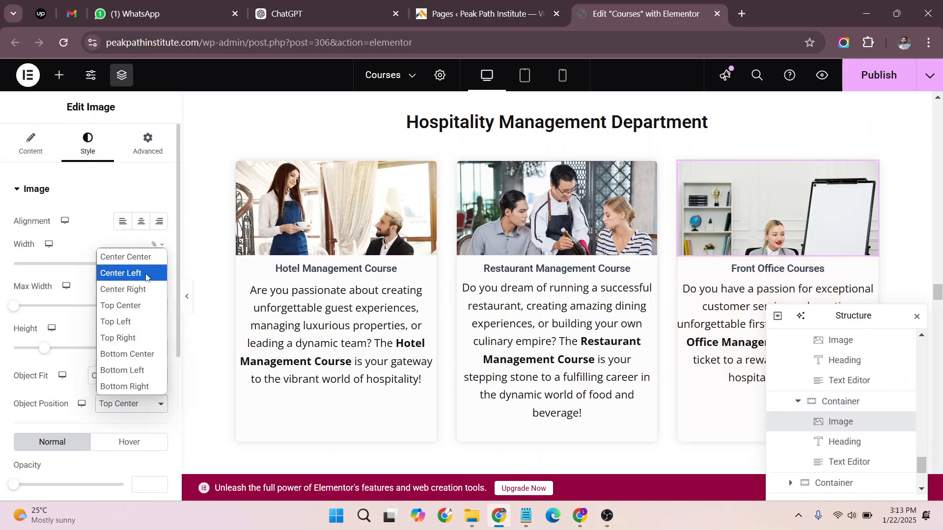
pyautogui.click(125, 255)
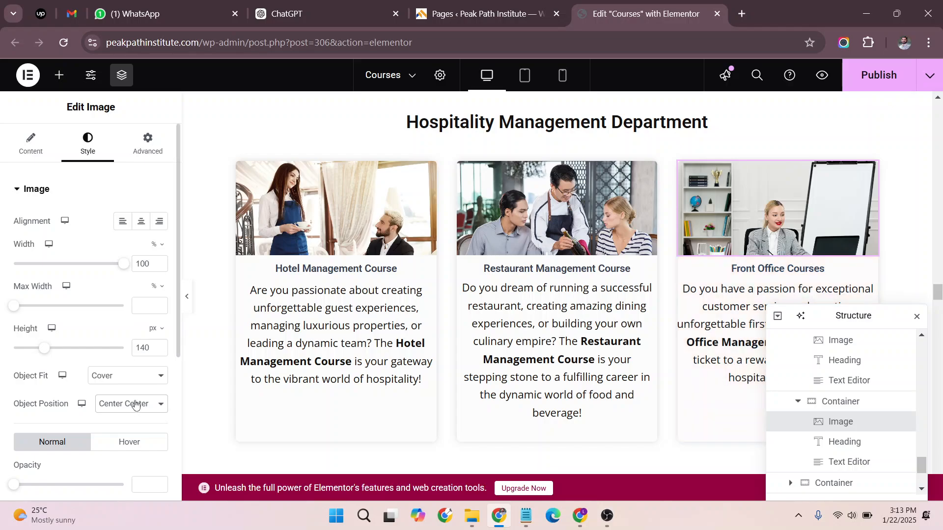
pyautogui.click(129, 403)
pyautogui.click(133, 354)
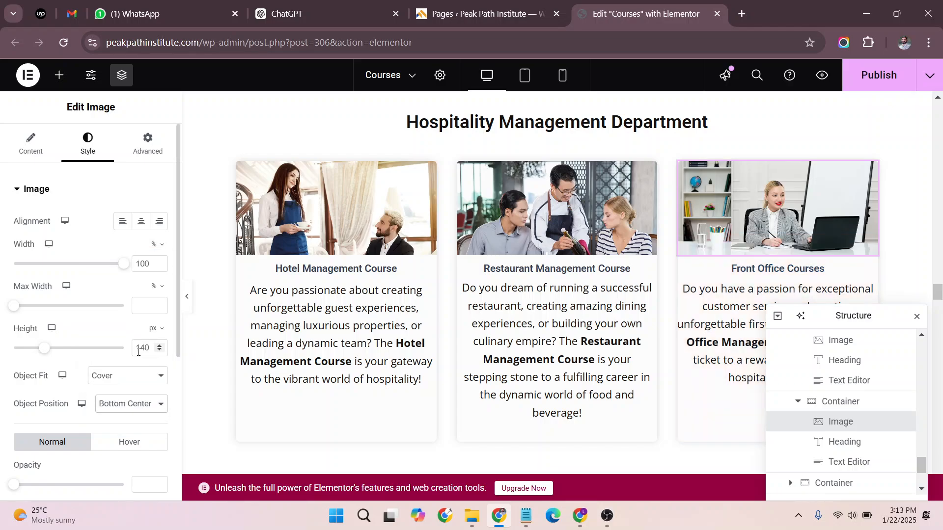
# Step: Copy the Front Office Courses container and paste its style onto the Butler Course container
pyautogui.scroll(-7, 670, 211)
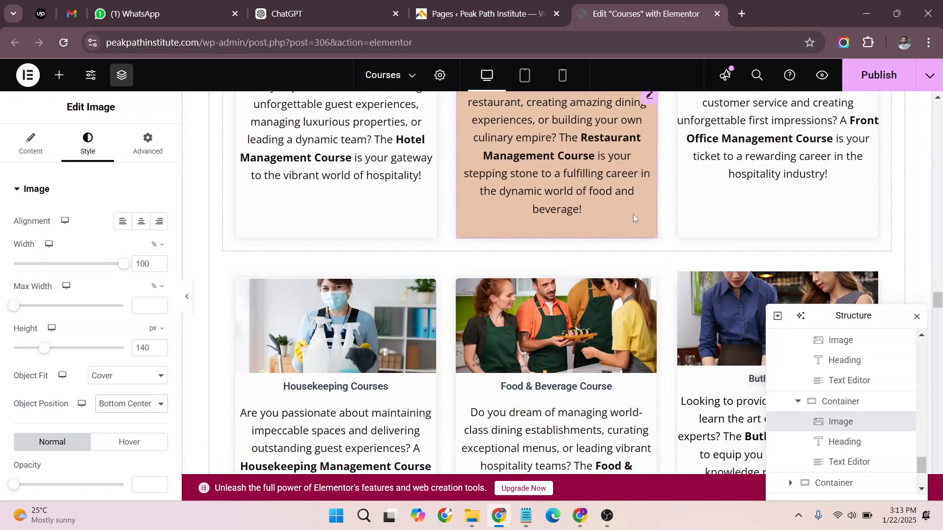
pyautogui.scroll(5, 916, 220)
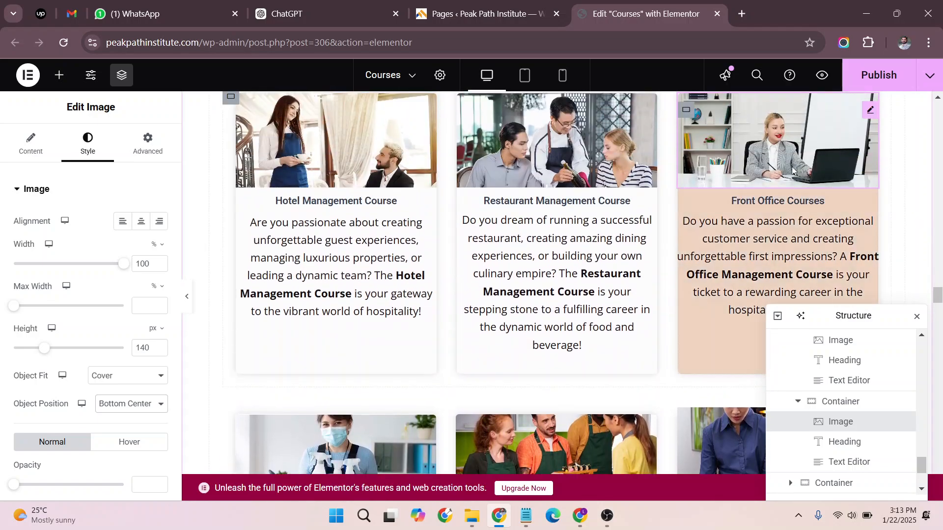
pyautogui.click(687, 109)
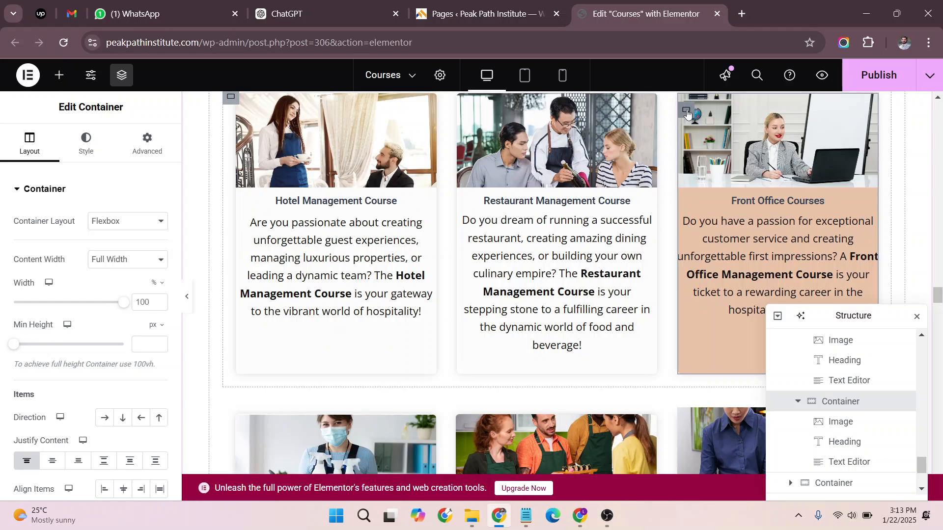
pyautogui.rightClick(688, 113)
pyautogui.click(715, 201)
pyautogui.scroll(-3, 680, 296)
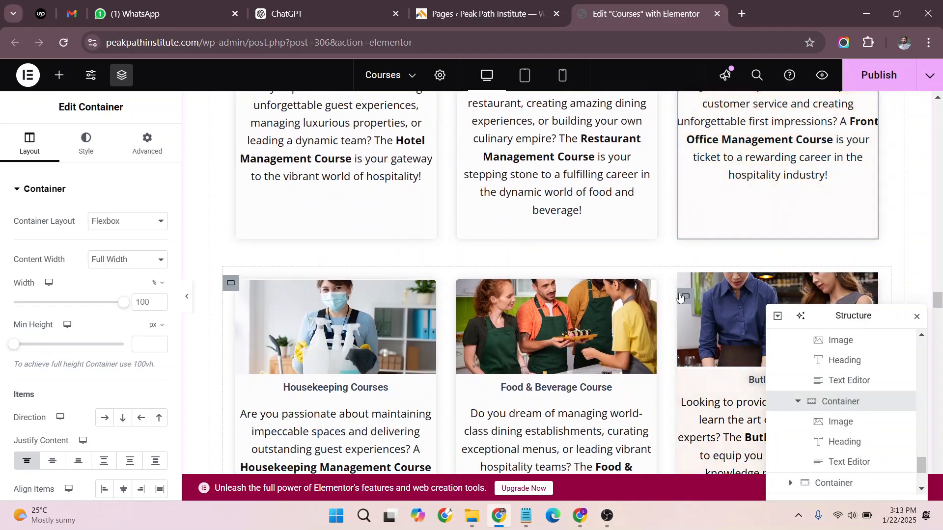
pyautogui.rightClick(681, 297)
pyautogui.click(713, 282)
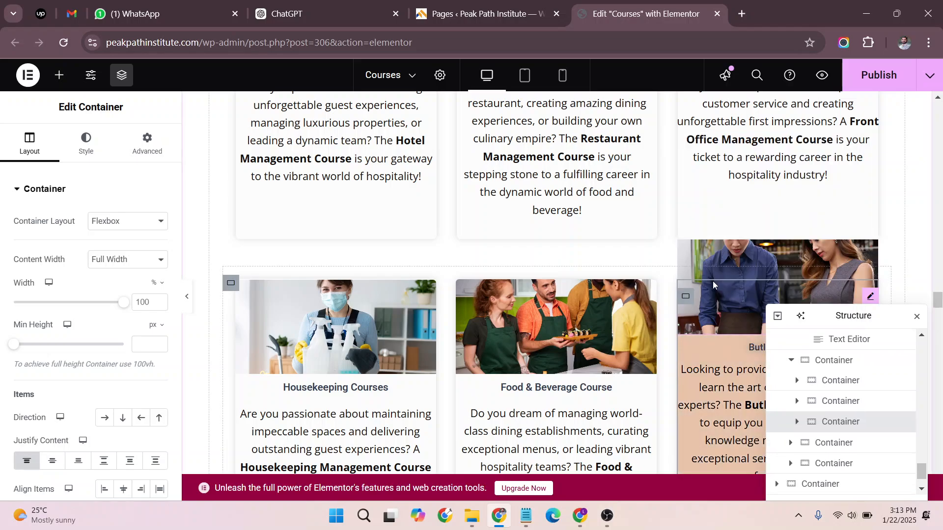
# Step: Clear and link the margins of the Butler Course image, removing its negative top margin
pyautogui.scroll(-4, 868, 277)
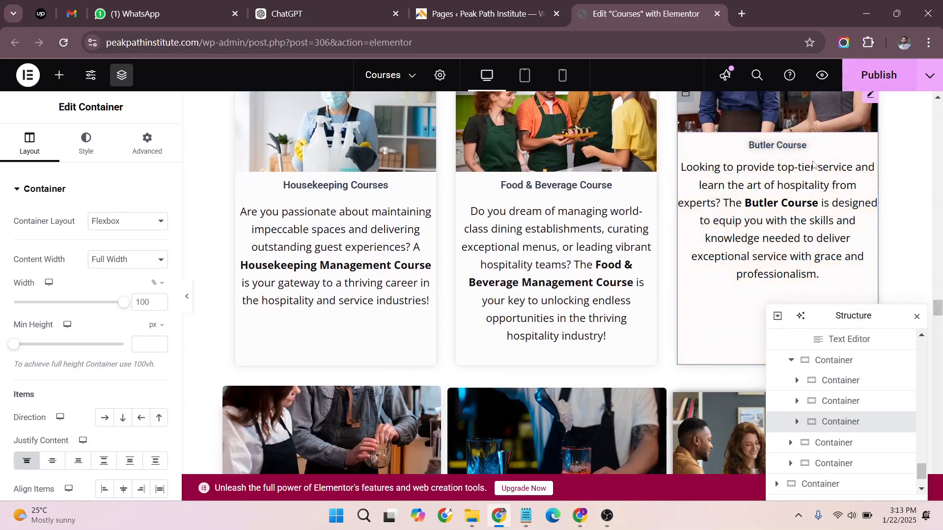
pyautogui.scroll(1, 865, 206)
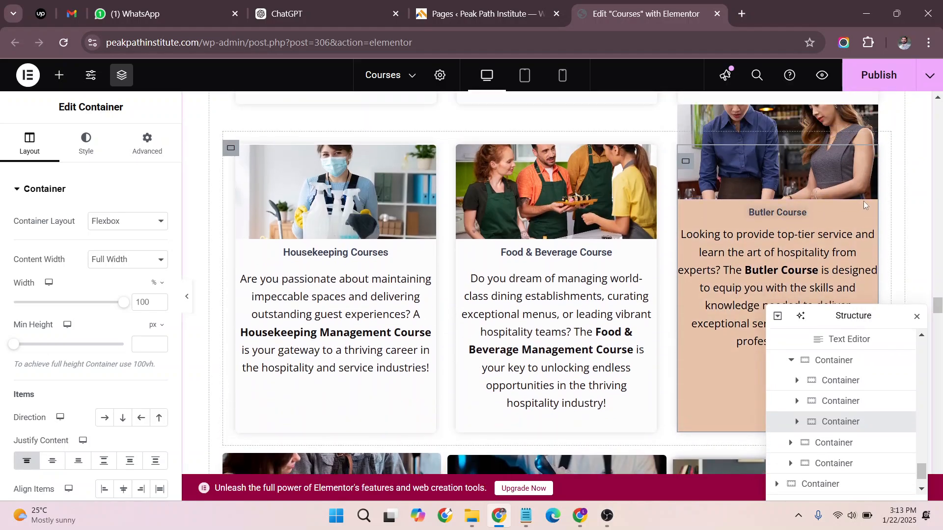
pyautogui.click(778, 180)
pyautogui.click(147, 144)
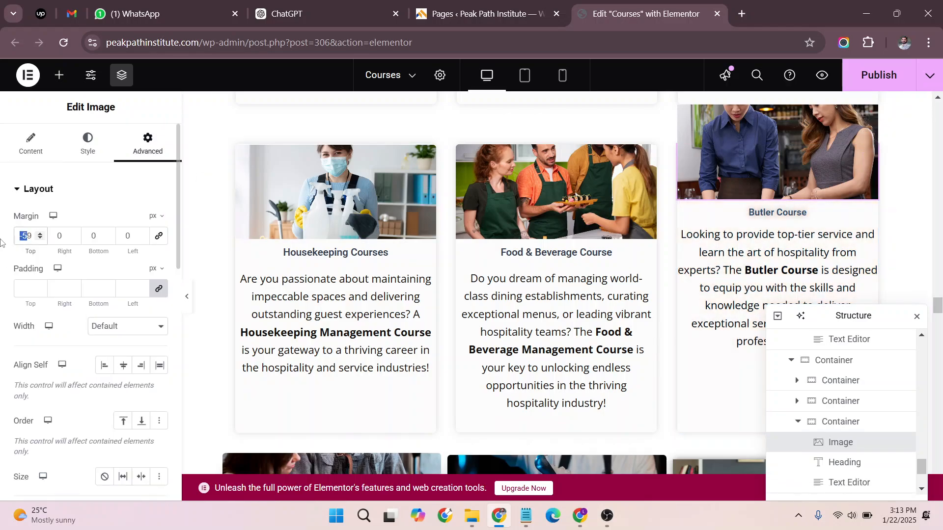
pyautogui.write('0')
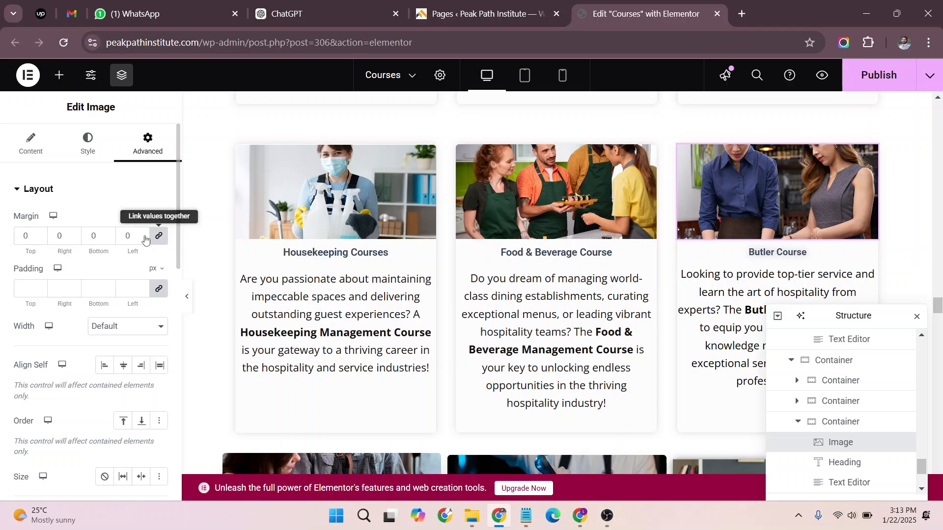
pyautogui.press('BackSpace')
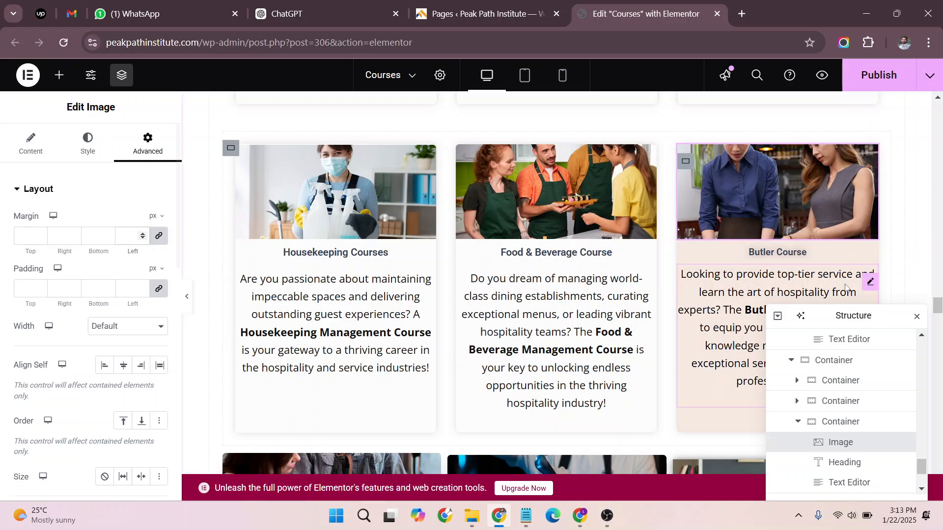
# Step: Copy the Front Office Courses image and paste its style onto the Butler Course image
pyautogui.scroll(3, 815, 208)
pyautogui.scroll(3, 815, 208)
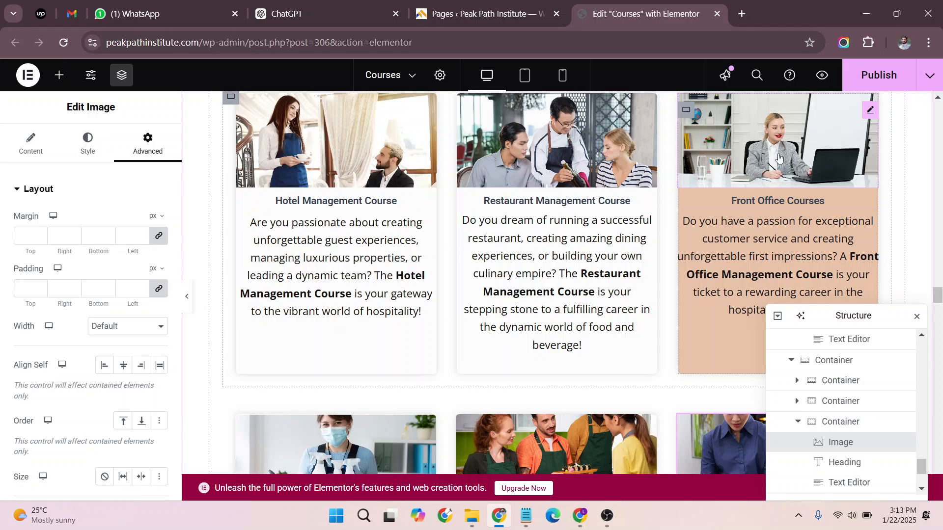
pyautogui.rightClick(755, 111)
pyautogui.click(786, 180)
pyautogui.rightClick(716, 133)
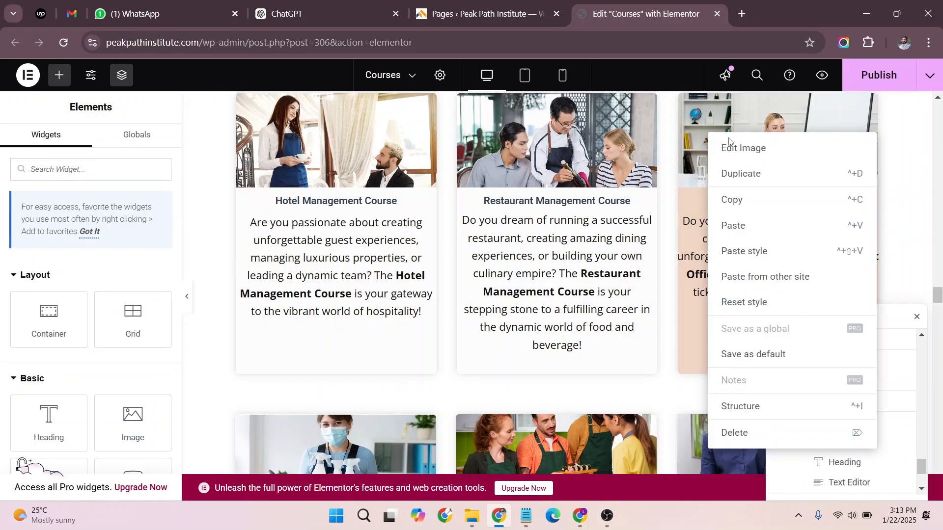
pyautogui.click(745, 197)
pyautogui.scroll(-5, 740, 206)
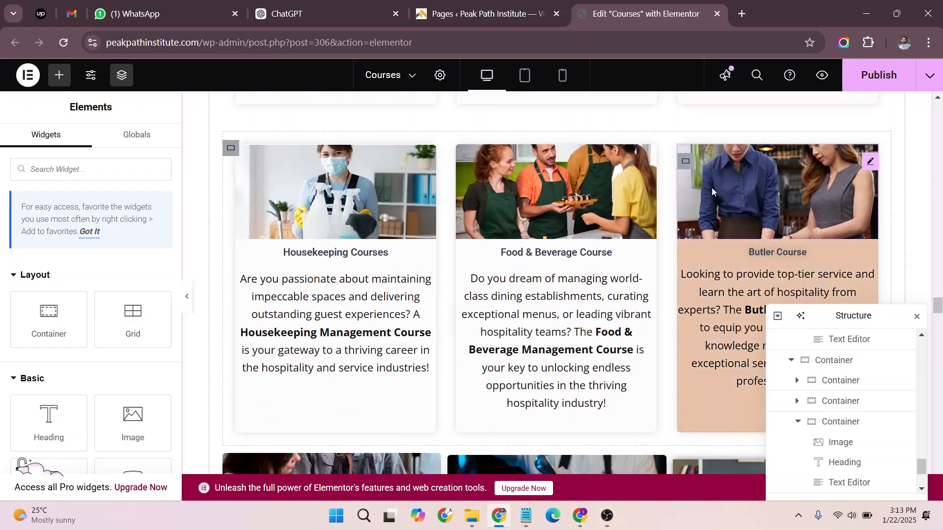
pyautogui.rightClick(713, 188)
pyautogui.click(737, 303)
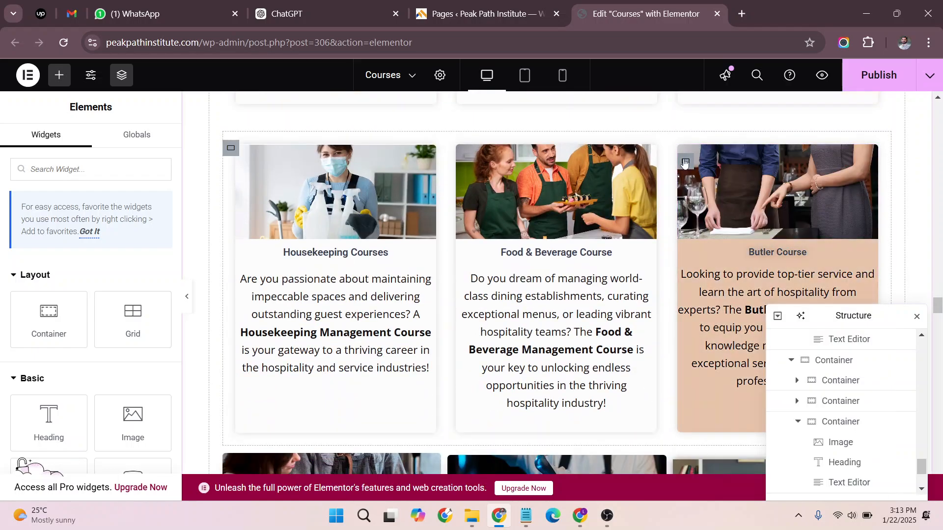
# Step: Try Center Center as the Butler Course image's object position, then set it to Top Center
pyautogui.click(713, 170)
pyautogui.hotkey('ctrl', 'z')
pyautogui.click(88, 145)
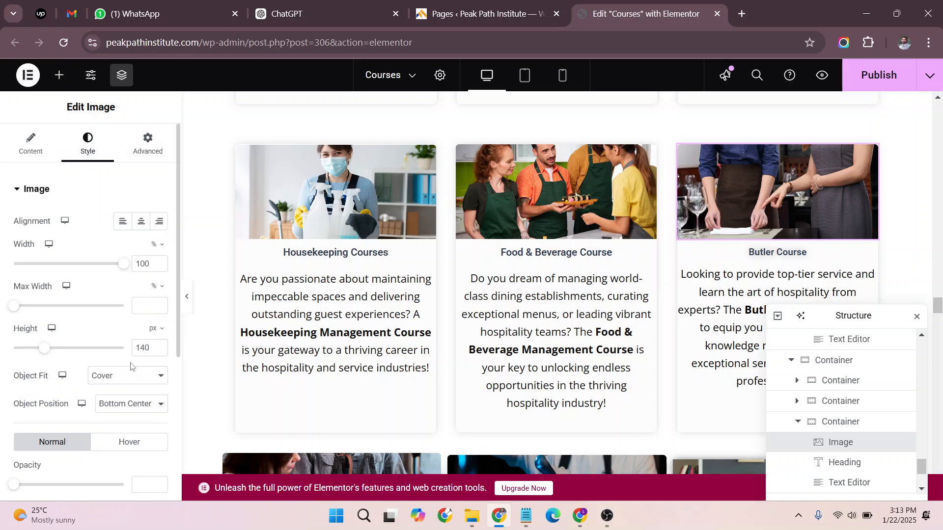
pyautogui.click(130, 404)
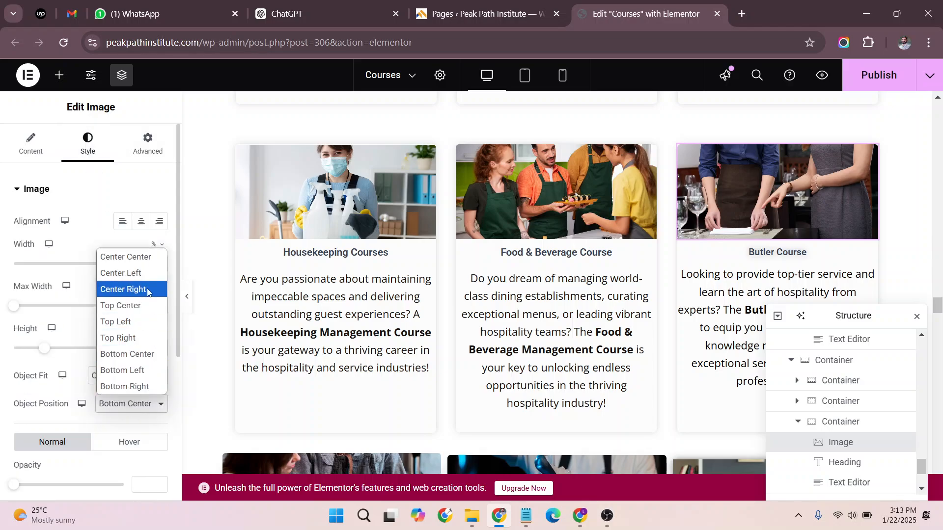
pyautogui.click(144, 258)
pyautogui.click(126, 406)
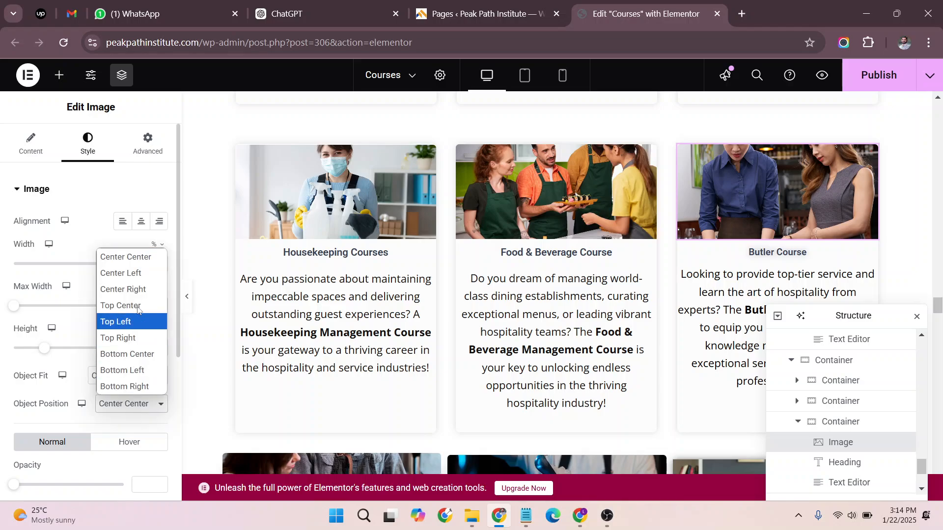
pyautogui.click(122, 303)
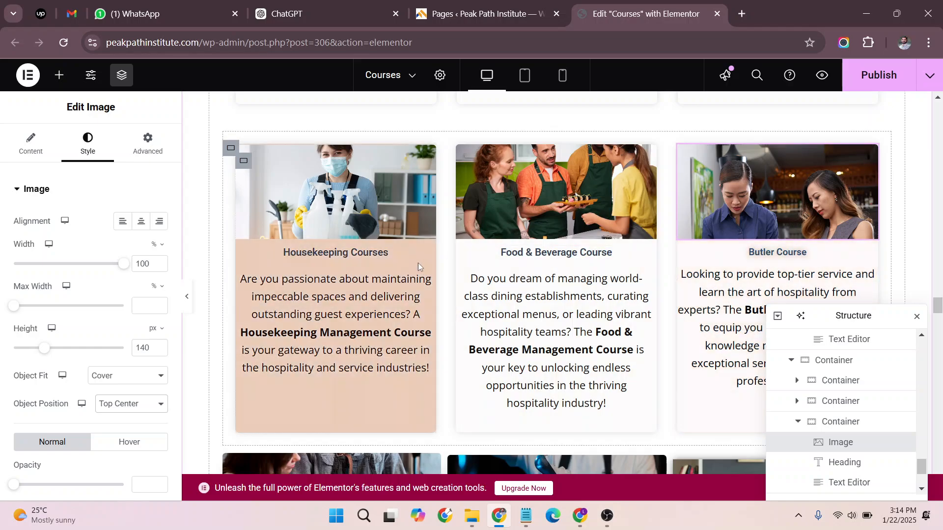
pyautogui.click(149, 406)
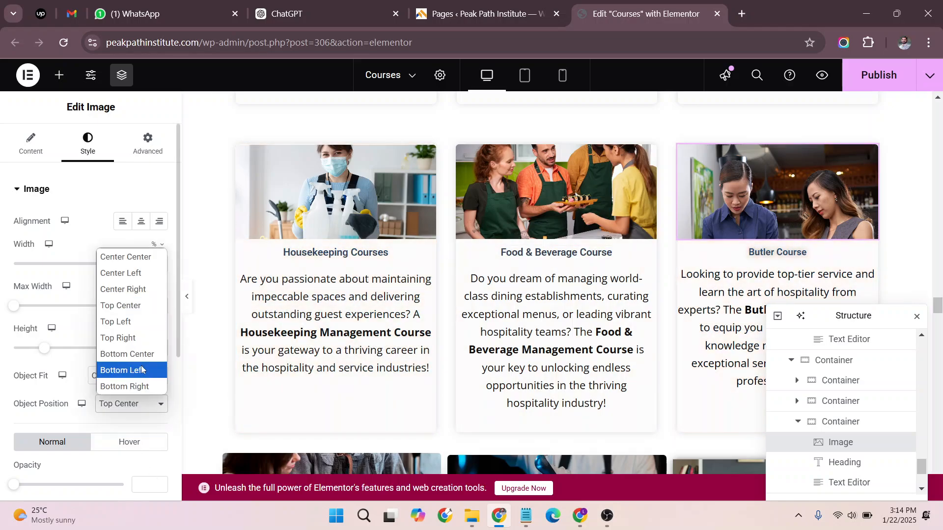
pyautogui.click(110, 199)
# Step: Compare the alignment of images, headings and descriptions across the first two rows of Hospitality Management Department cards
pyautogui.scroll(2, 750, 267)
pyautogui.scroll(4, 752, 267)
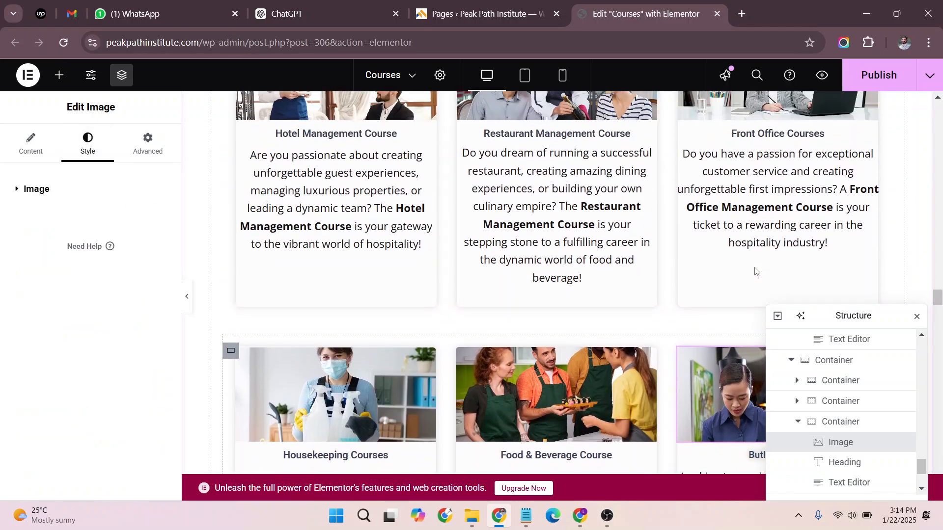
pyautogui.scroll(-3, 755, 266)
pyautogui.scroll(-1, 551, 282)
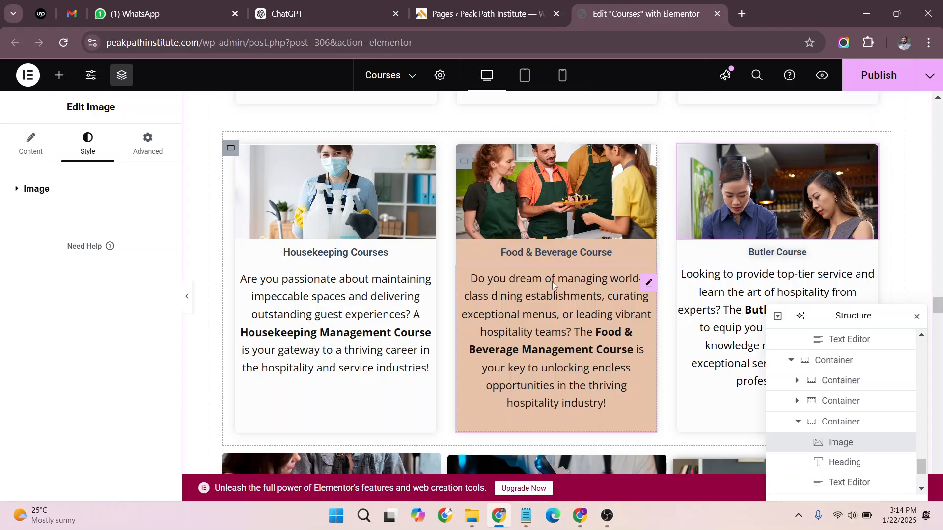
pyautogui.scroll(-1, 551, 281)
pyautogui.scroll(4, 714, 218)
pyautogui.scroll(2, 714, 218)
pyautogui.scroll(-4, 714, 218)
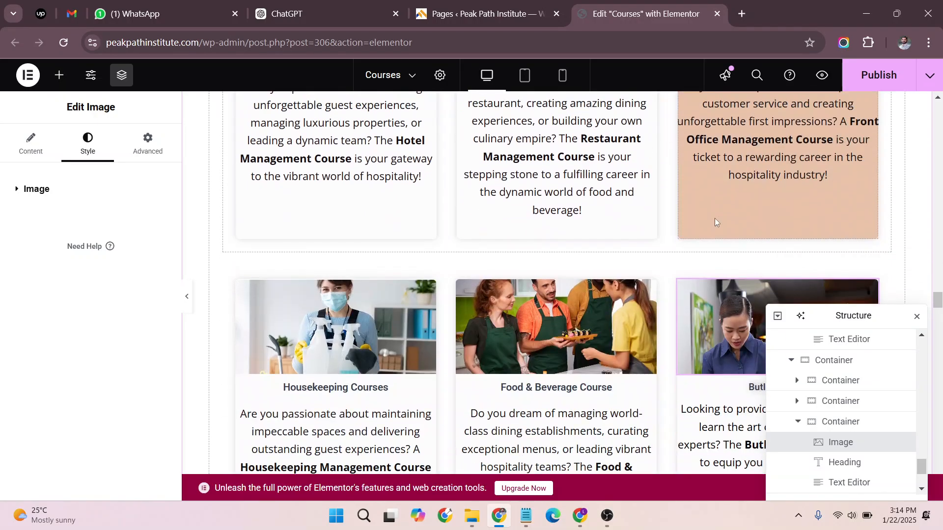
pyautogui.scroll(4, 714, 218)
pyautogui.scroll(2, 719, 210)
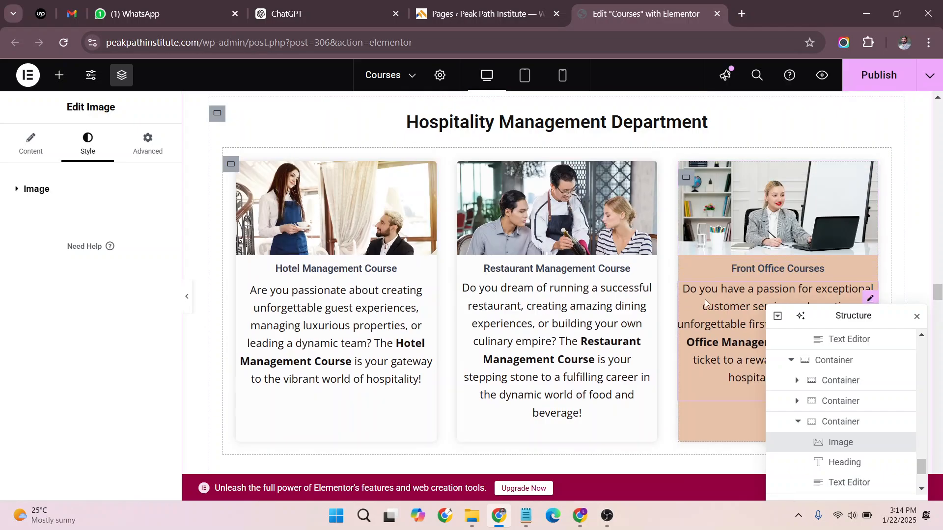
pyautogui.scroll(-2, 697, 187)
pyautogui.scroll(3, 761, 193)
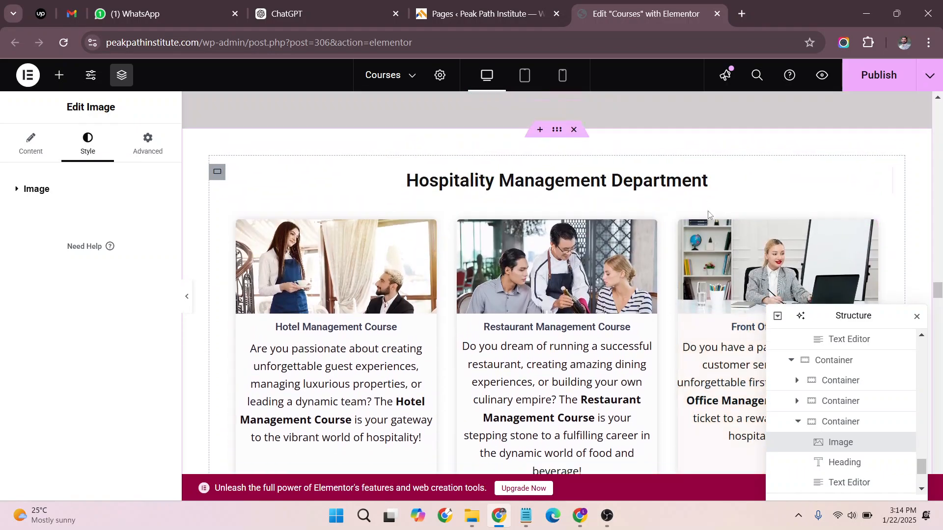
pyautogui.scroll(-2, 798, 219)
# Step: Clear the negative margins of the Front Office Courses description text
pyautogui.click(686, 113)
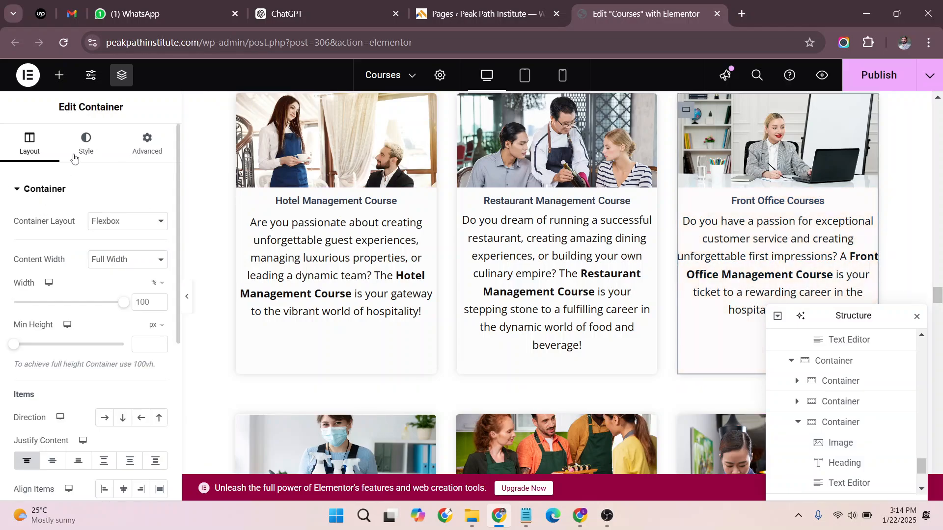
pyautogui.click(147, 144)
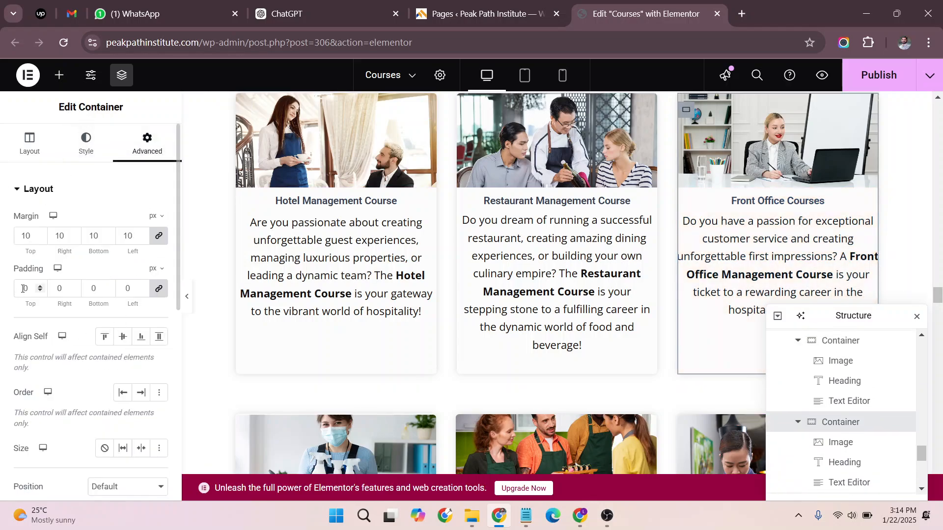
pyautogui.click(767, 242)
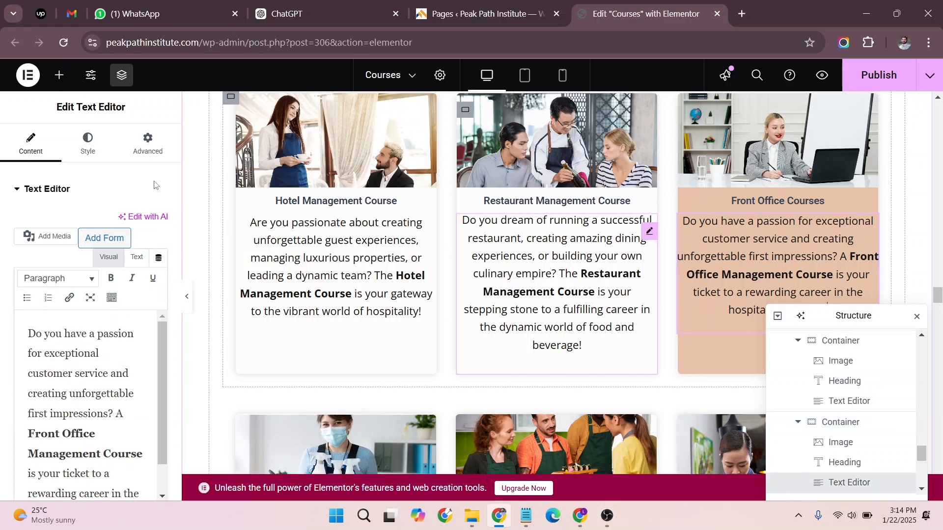
pyautogui.click(150, 143)
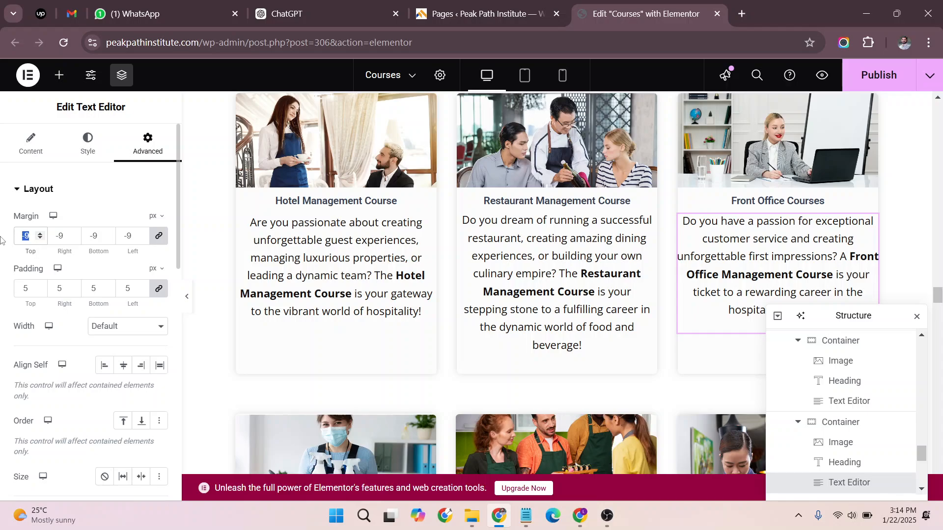
pyautogui.press('BackSpace')
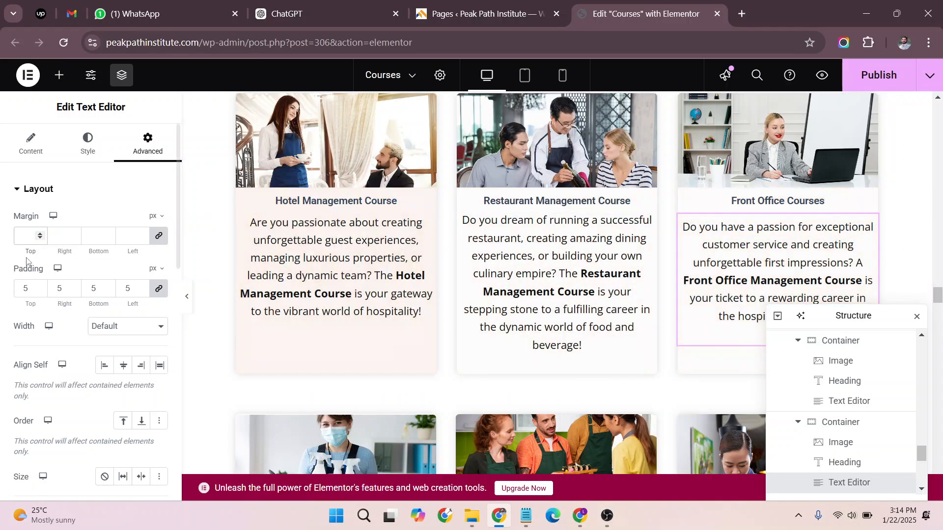
# Step: Set the Butler Course description's padding to 5 px on all sides, matching the Front Office Courses description
pyautogui.scroll(-7, 773, 200)
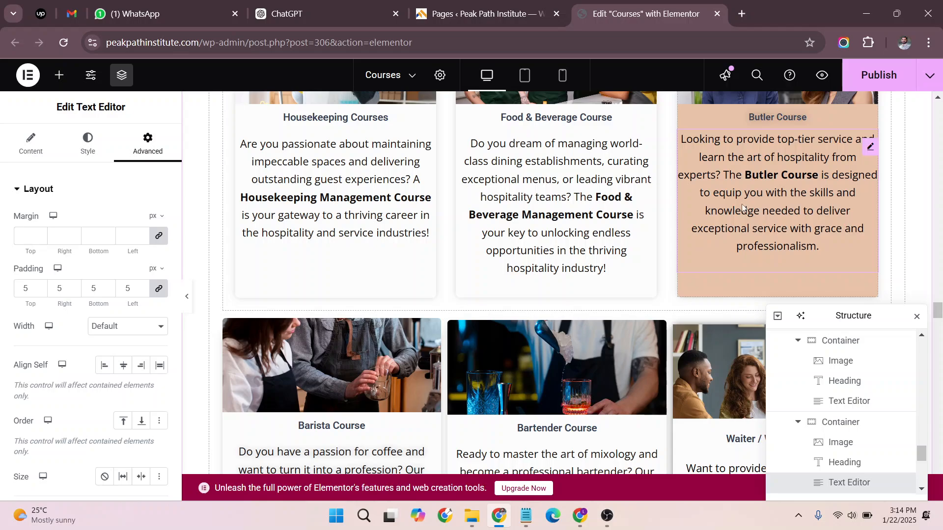
pyautogui.click(742, 208)
pyautogui.click(156, 143)
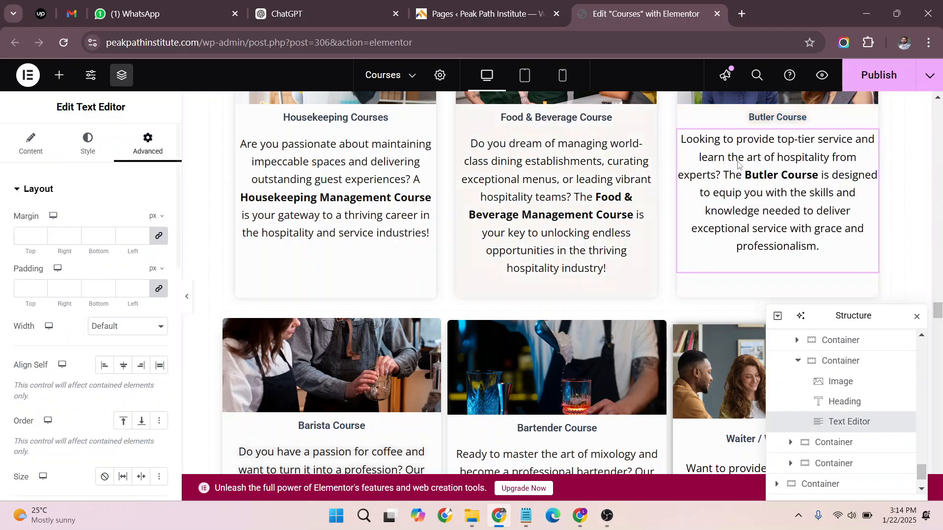
pyautogui.scroll(3, 712, 167)
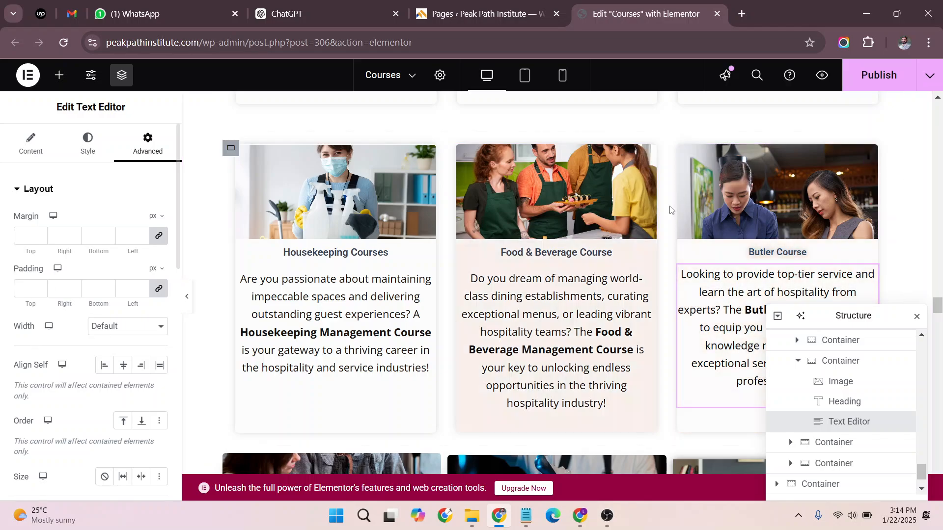
pyautogui.scroll(3, 729, 180)
pyautogui.click(729, 180)
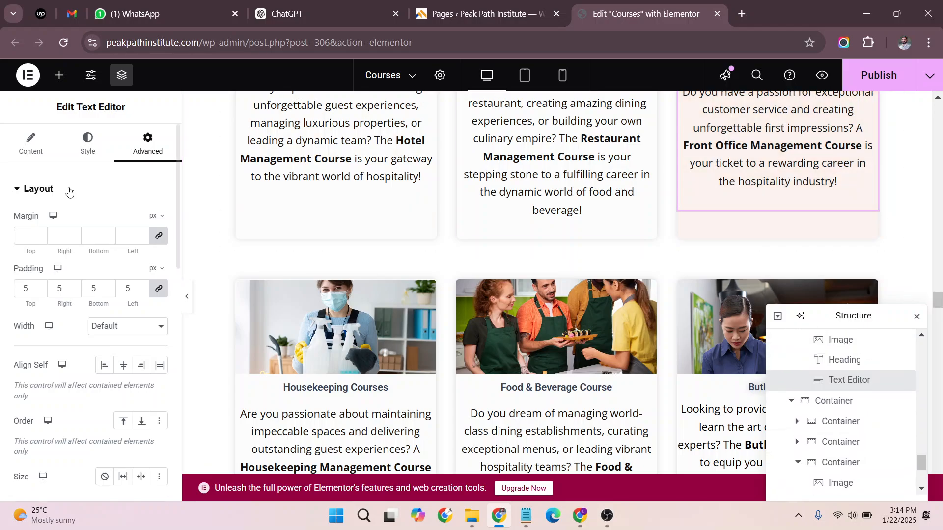
pyautogui.scroll(-3, 729, 271)
pyautogui.click(728, 275)
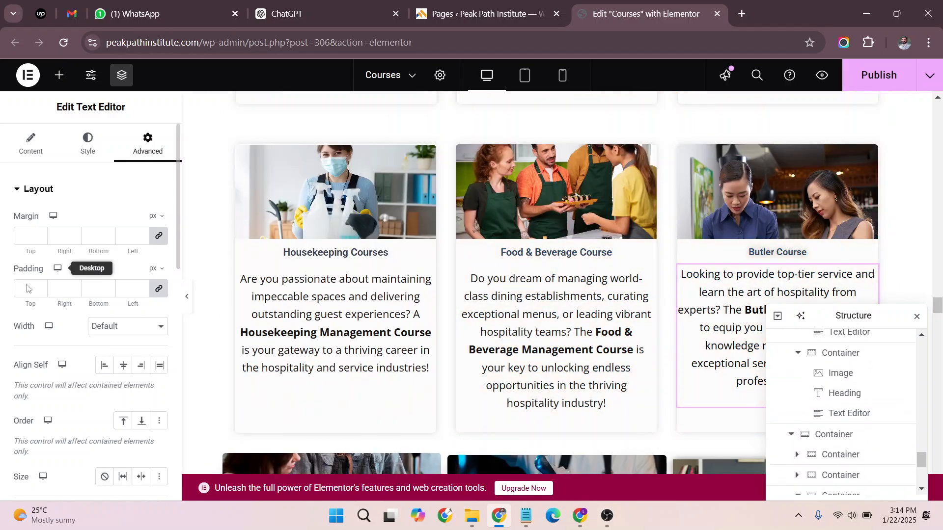
pyautogui.click(26, 289)
pyautogui.write('5')
pyautogui.scroll(-3, 741, 260)
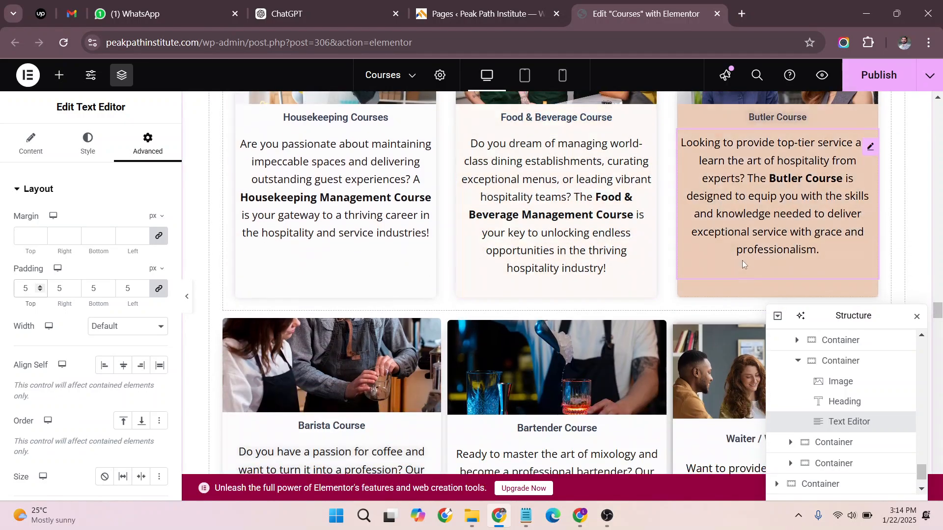
# Step: Compare the alignment of images, headings and descriptions between the Butler Course row and the Barista, Bartender and Waiter / Waitress cards
pyautogui.scroll(3, 740, 257)
pyautogui.scroll(-6, 740, 258)
pyautogui.scroll(1, 740, 260)
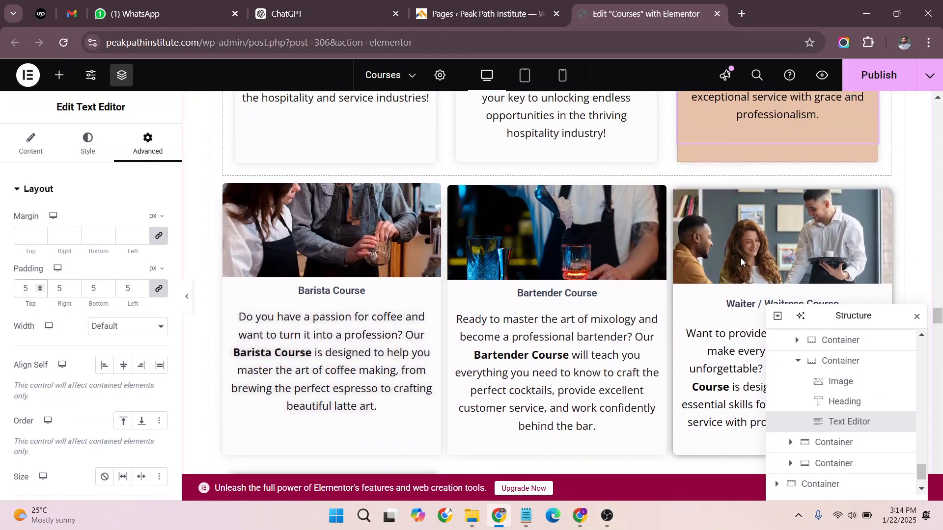
pyautogui.scroll(-2, 540, 295)
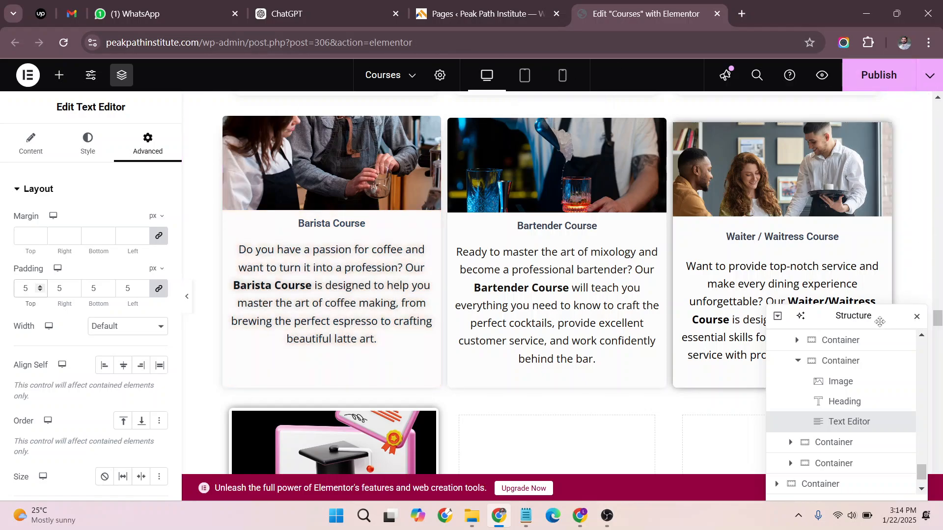
pyautogui.moveTo(880, 321); pyautogui.dragTo(310, 359)
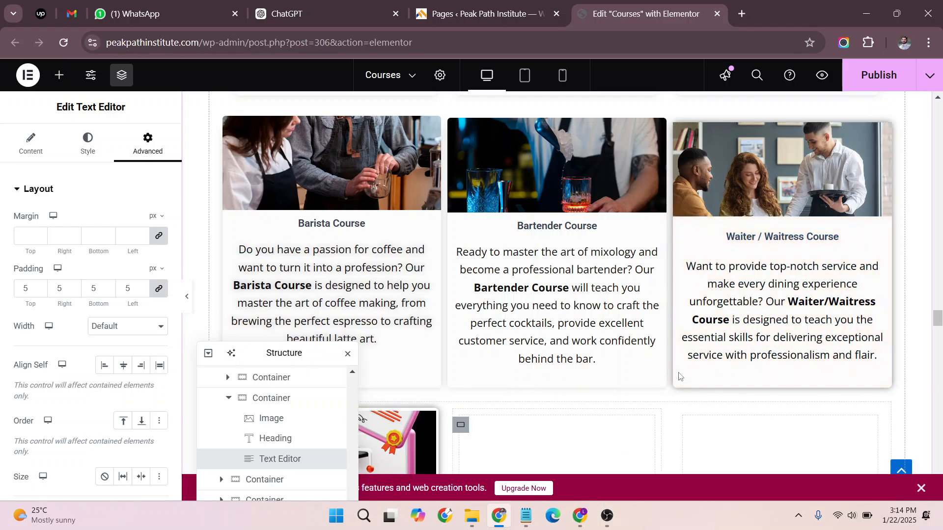
pyautogui.scroll(2, 456, 248)
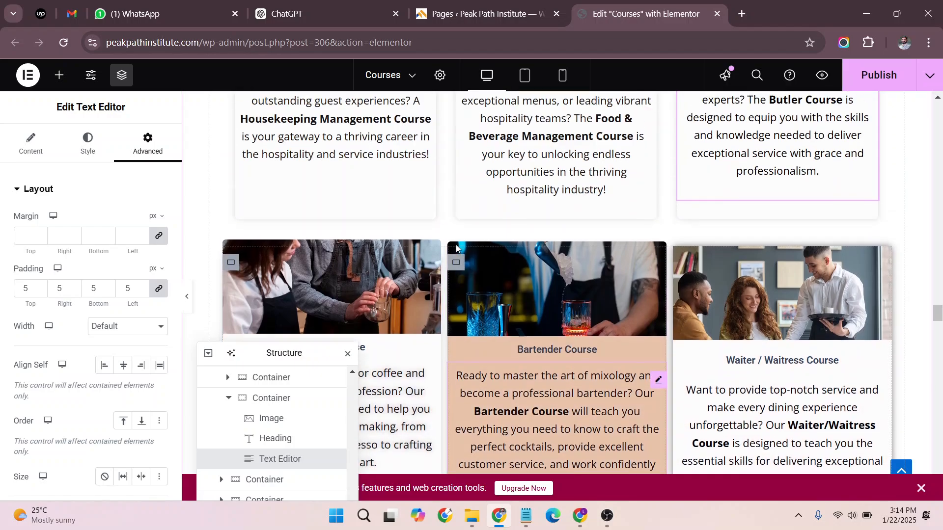
pyautogui.scroll(2, 456, 247)
pyautogui.scroll(-5, 679, 238)
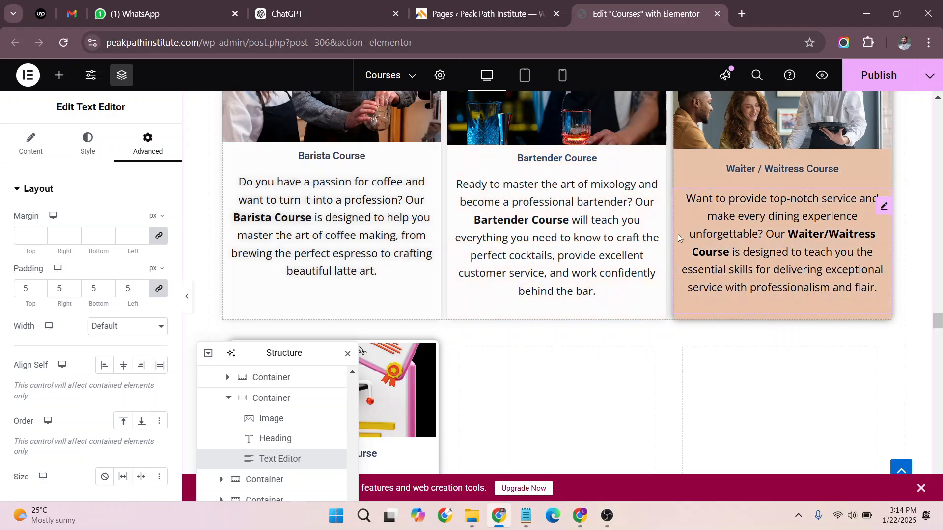
pyautogui.scroll(2, 563, 278)
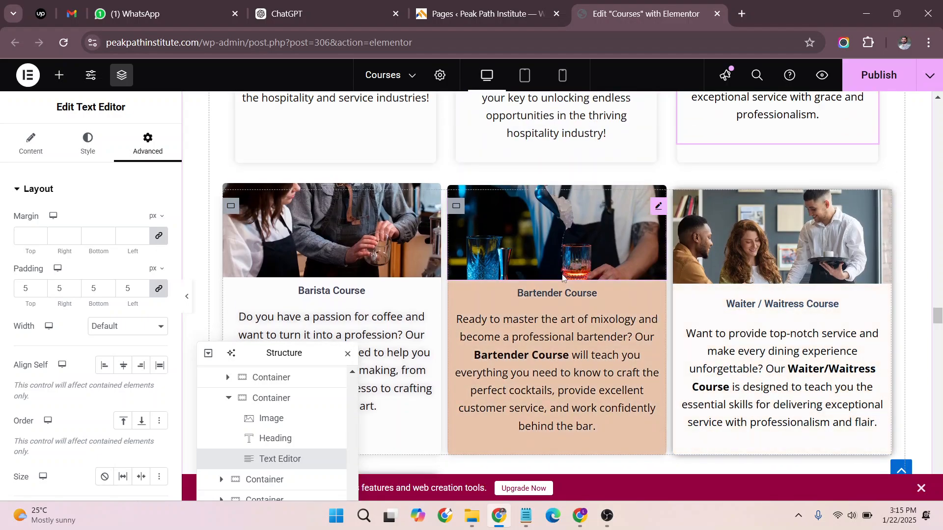
# Step: Copy the Bartender Course container's style onto the Waiter / Waitress Course container
pyautogui.rightClick(461, 211)
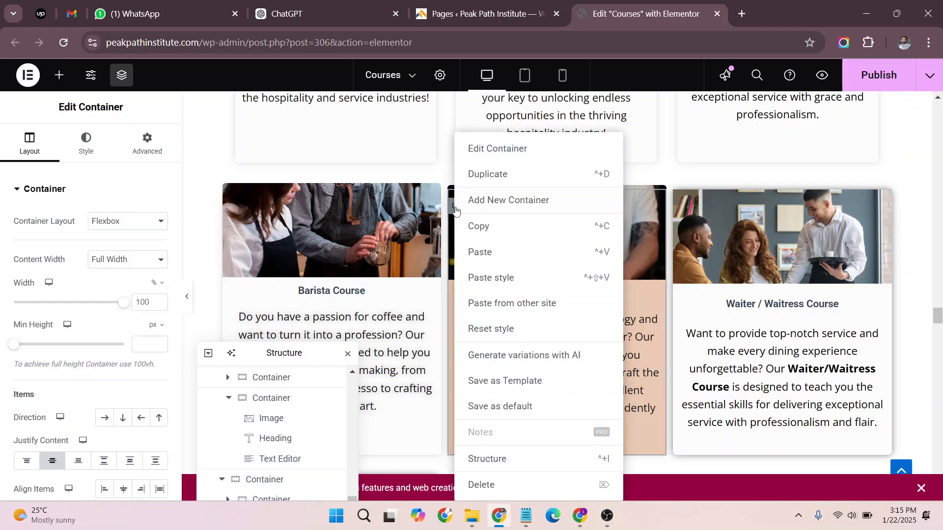
pyautogui.click(482, 236)
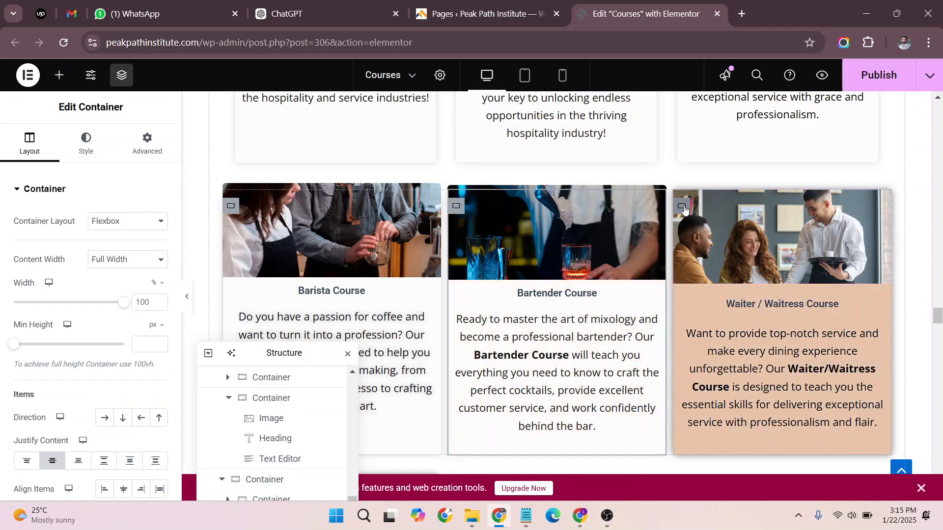
pyautogui.rightClick(684, 209)
pyautogui.click(707, 276)
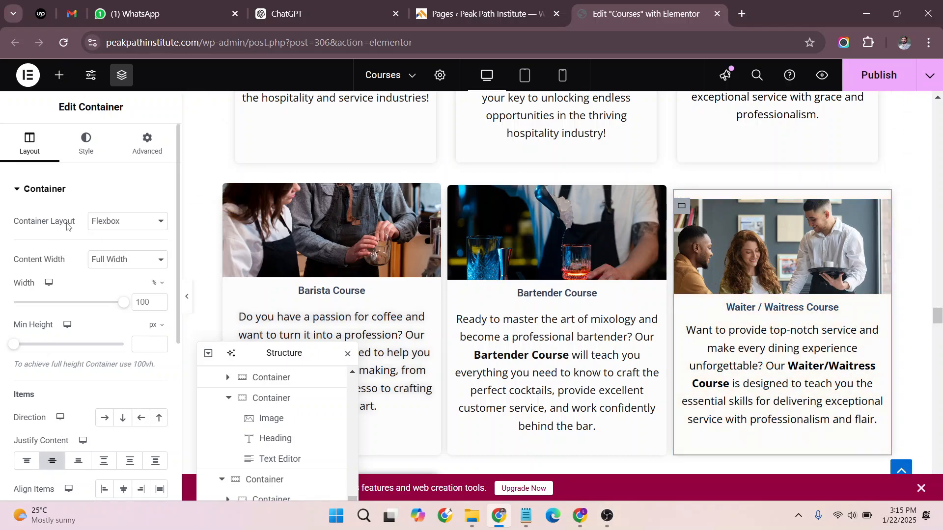
# Step: Set the Waiter / Waitress Course container's Justify Content to Start
pyautogui.scroll(-3, 112, 343)
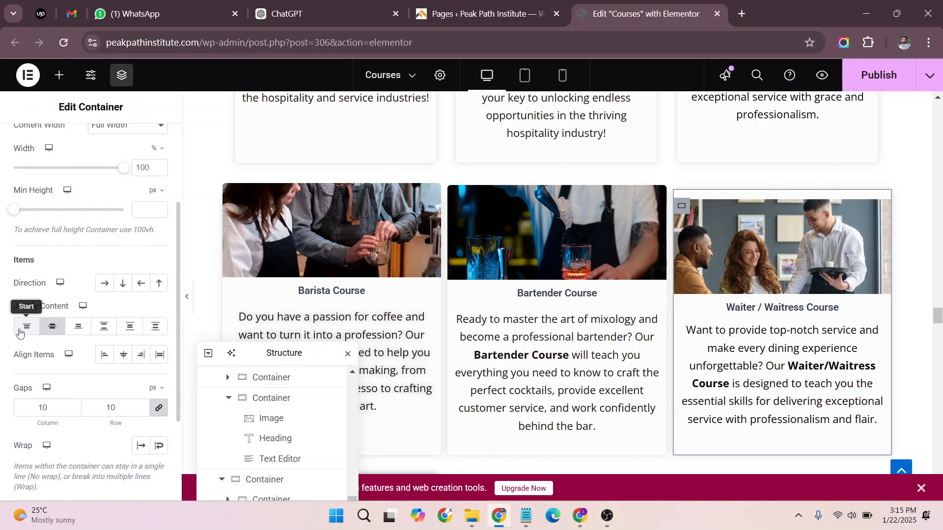
pyautogui.click(56, 332)
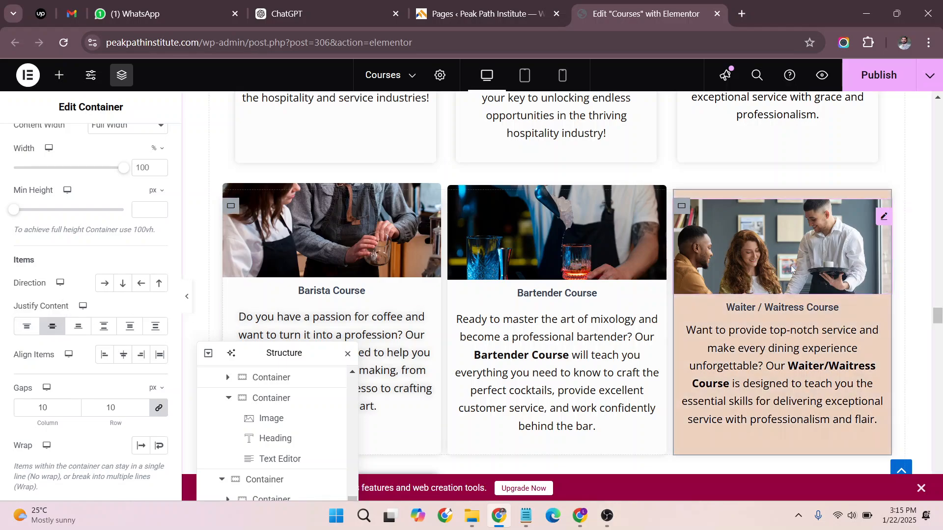
pyautogui.click(26, 326)
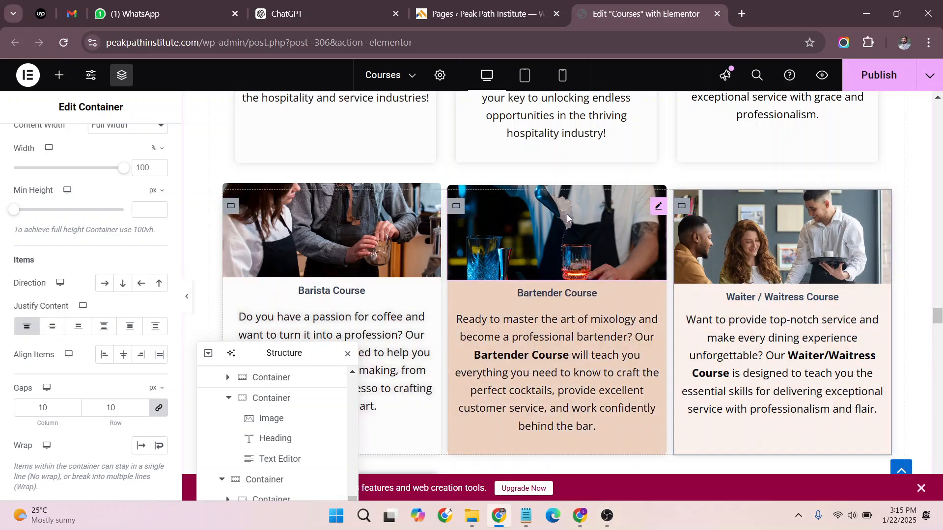
# Step: Copy the Bartender Course image's style onto the Waiter / Waitress Course image
pyautogui.click(658, 209)
pyautogui.rightClick(659, 193)
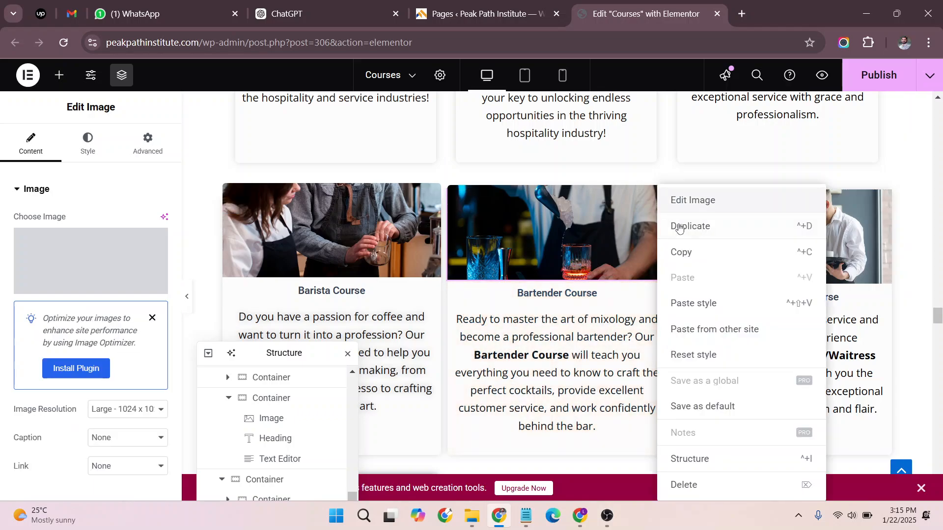
pyautogui.click(680, 251)
pyautogui.rightClick(762, 207)
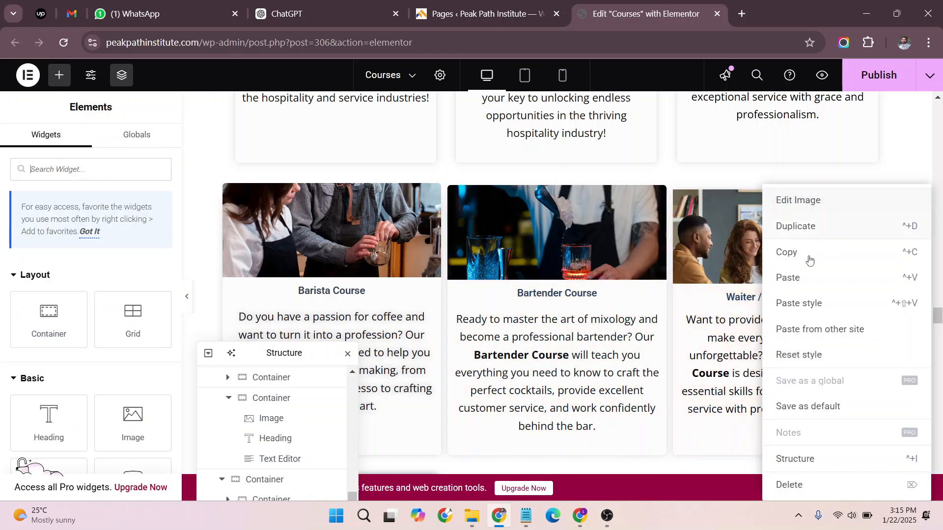
pyautogui.click(814, 307)
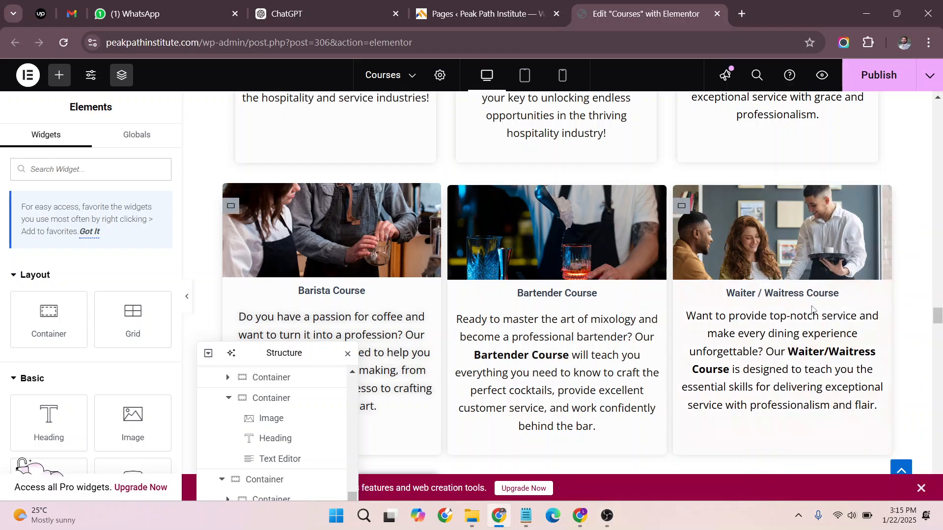
# Step: Set the padding of the row container holding the Stewarding Course card to 0 px on all sides
pyautogui.scroll(-3, 907, 261)
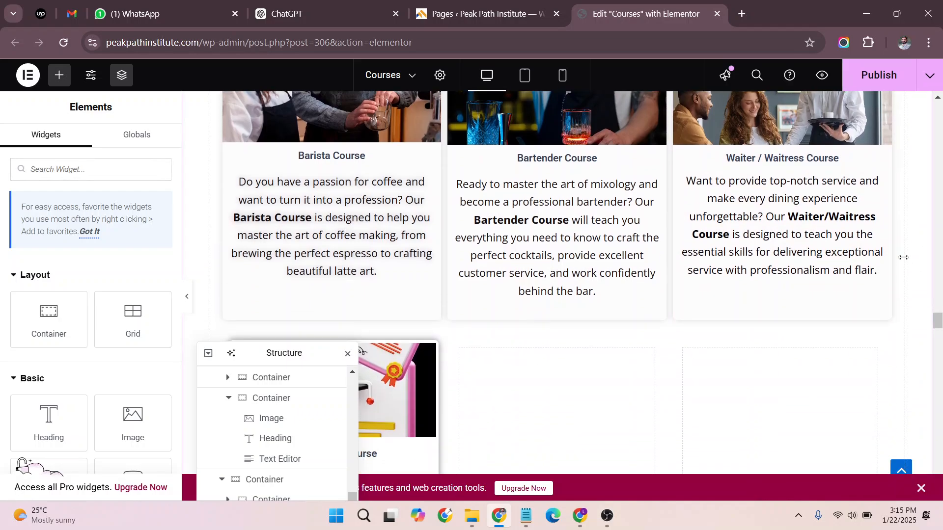
pyautogui.scroll(-4, 646, 347)
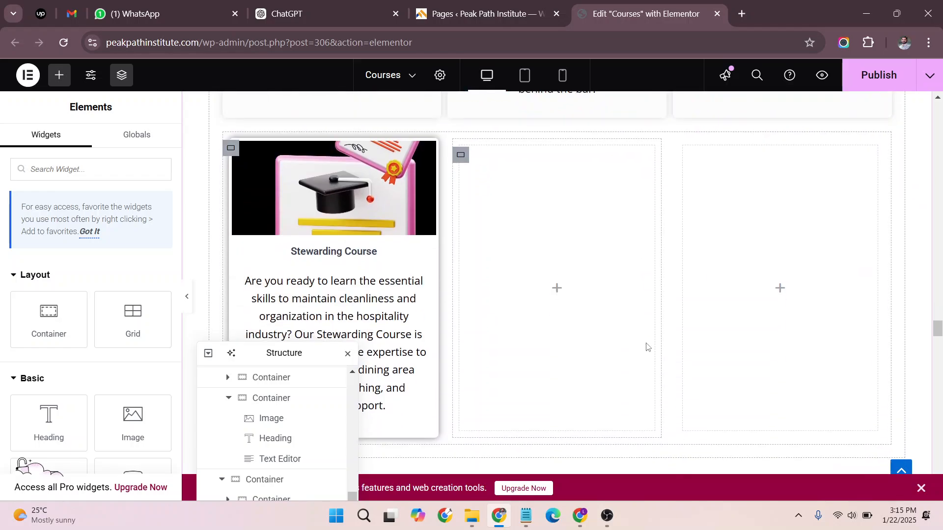
pyautogui.click(231, 150)
pyautogui.click(150, 146)
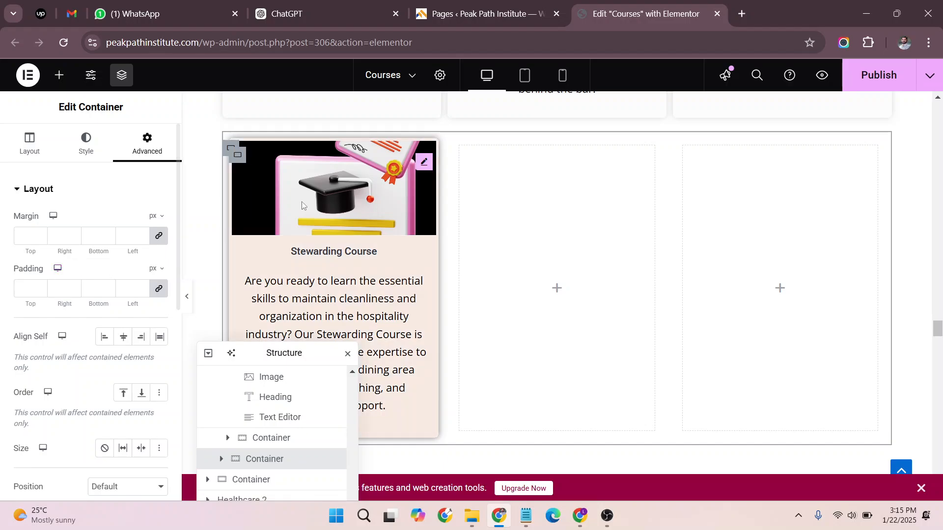
pyautogui.click(33, 284)
pyautogui.write('0')
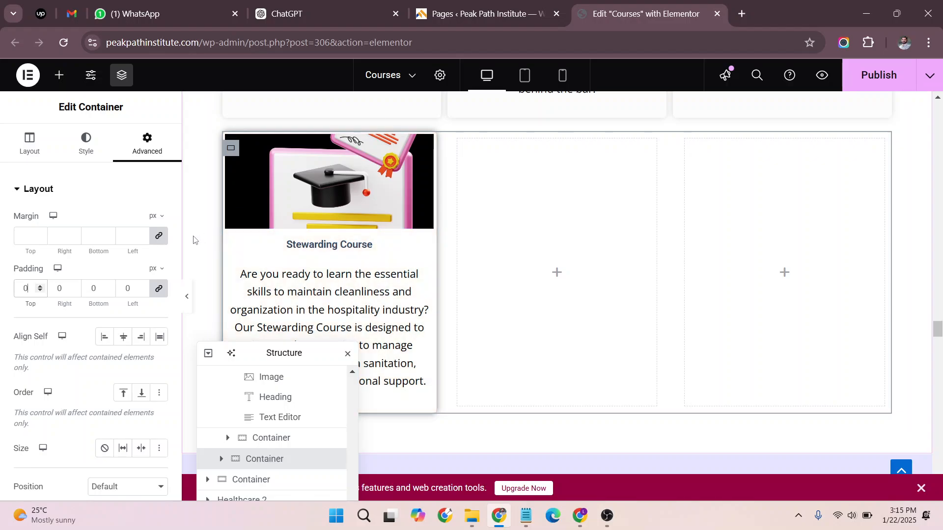
# Step: Examine the Bartender Course container's margin and padding and compare the Barista and Stewarding card containers with it
pyautogui.scroll(3, 338, 278)
pyautogui.scroll(-3, 305, 245)
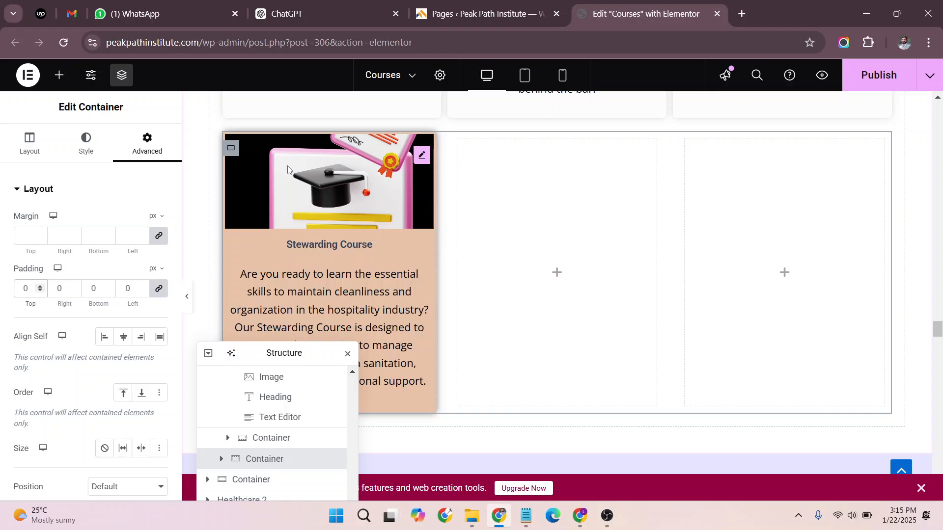
pyautogui.scroll(5, 288, 170)
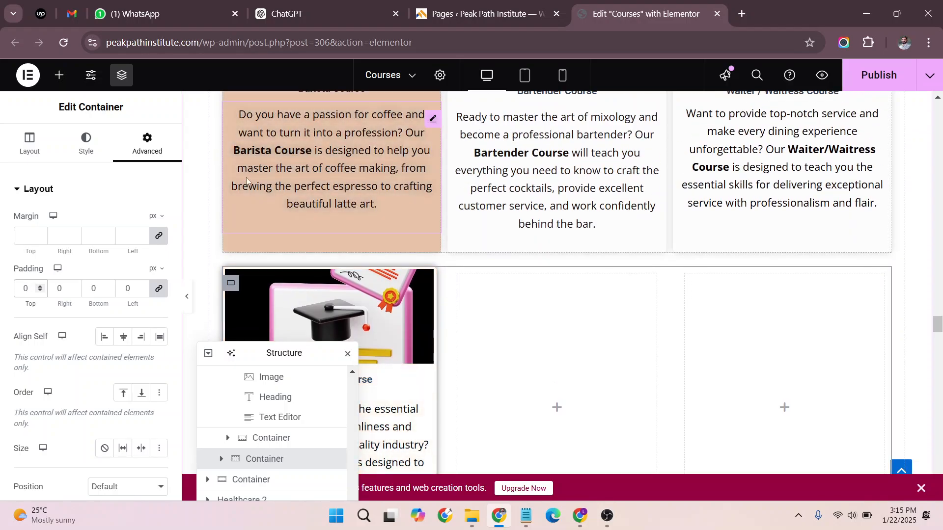
pyautogui.click(229, 156)
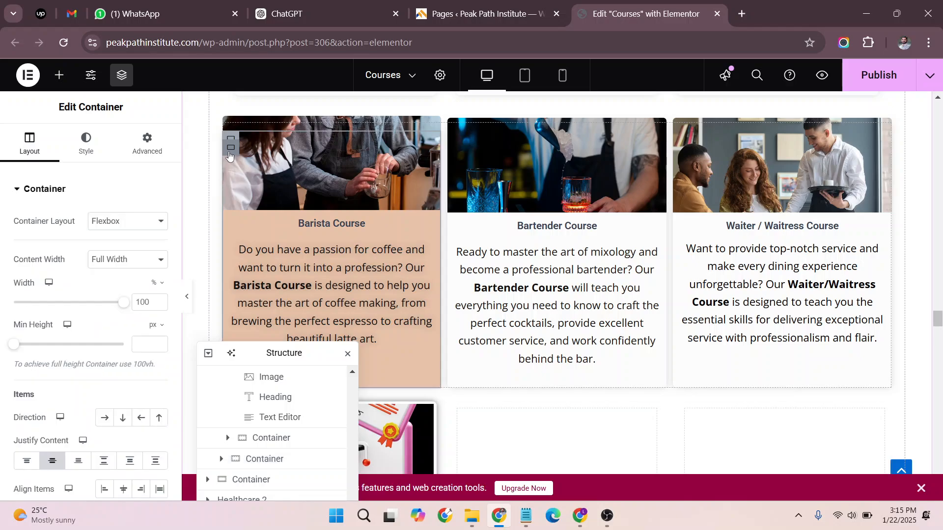
pyautogui.click(463, 177)
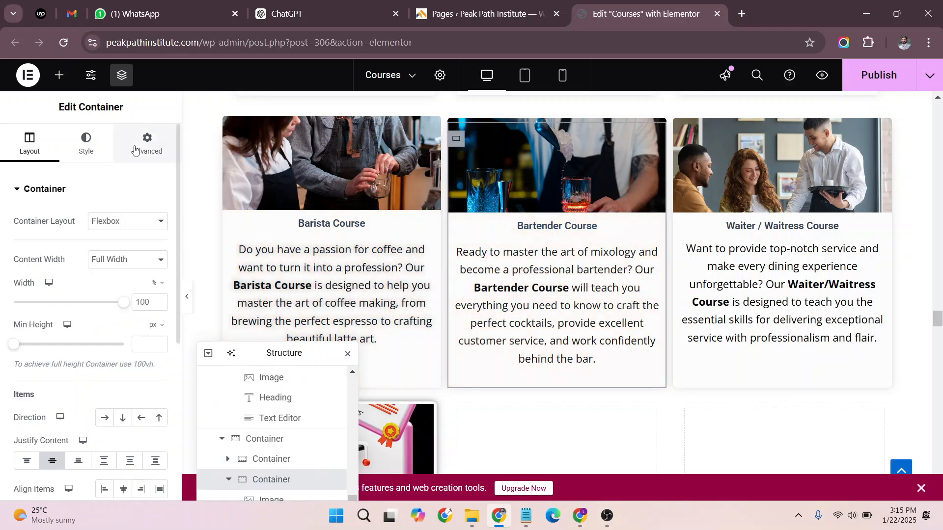
pyautogui.click(136, 150)
pyautogui.scroll(3, 251, 214)
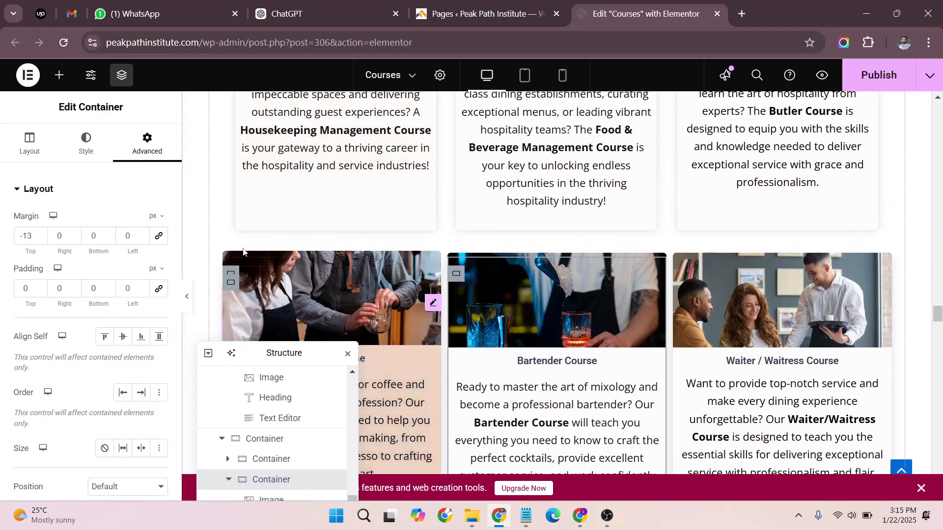
pyautogui.scroll(-8, 246, 237)
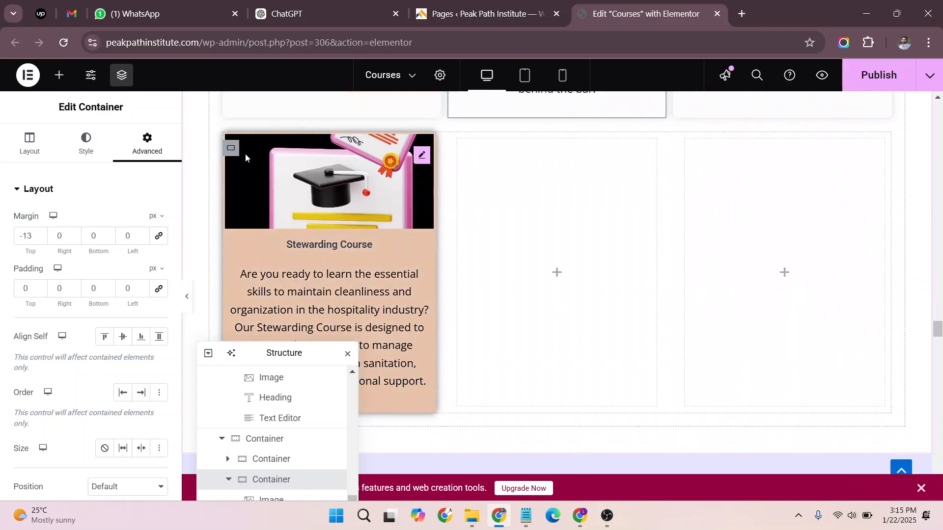
pyautogui.click(233, 150)
pyautogui.scroll(7, 232, 143)
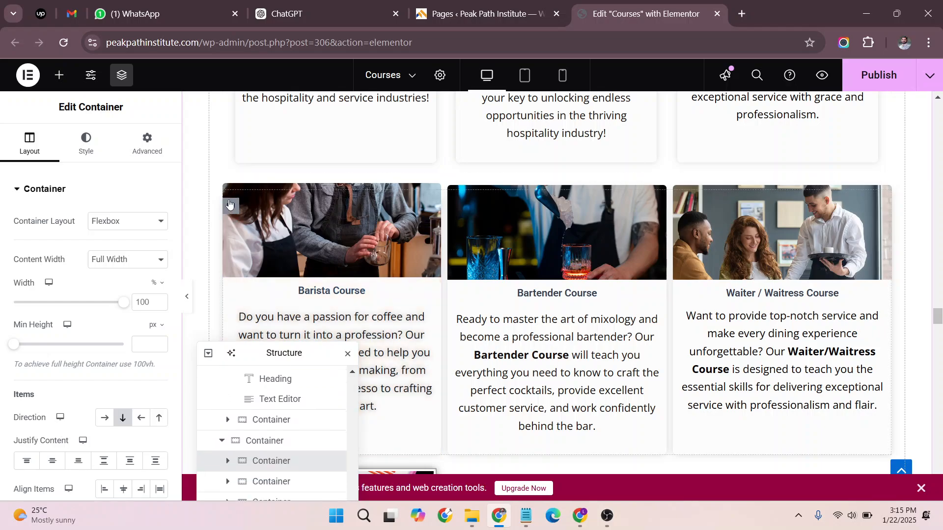
# Step: Link the Barista Course container's margin values, try 10 px, then set the margin to 5 px on all sides
pyautogui.click(230, 208)
pyautogui.scroll(-1, 232, 200)
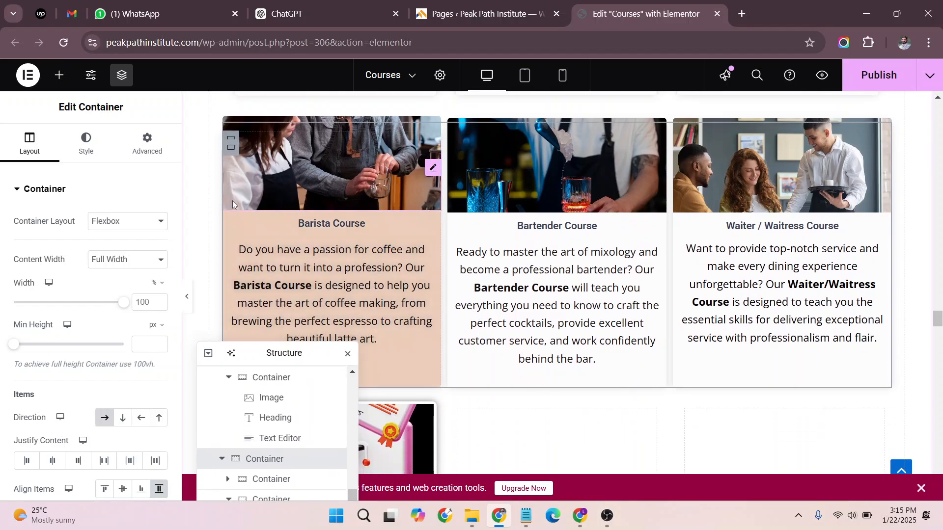
pyautogui.click(145, 148)
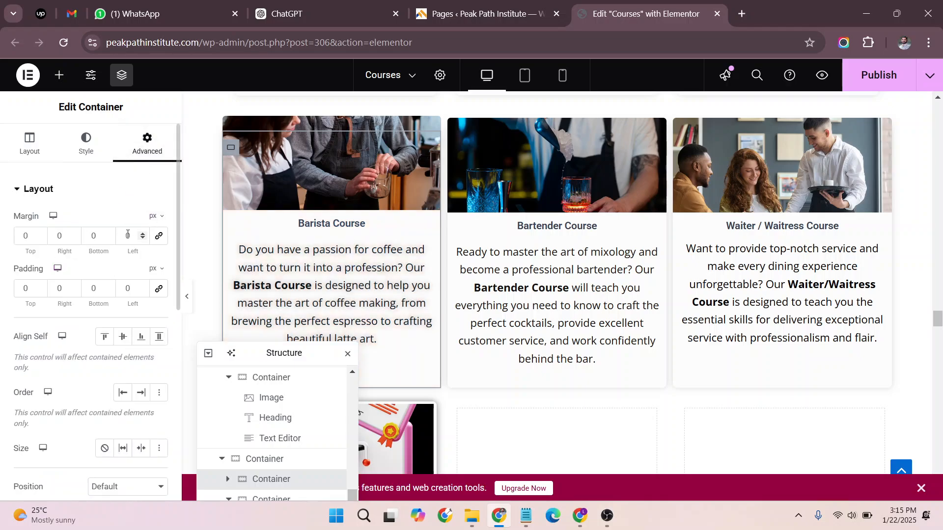
pyautogui.click(157, 238)
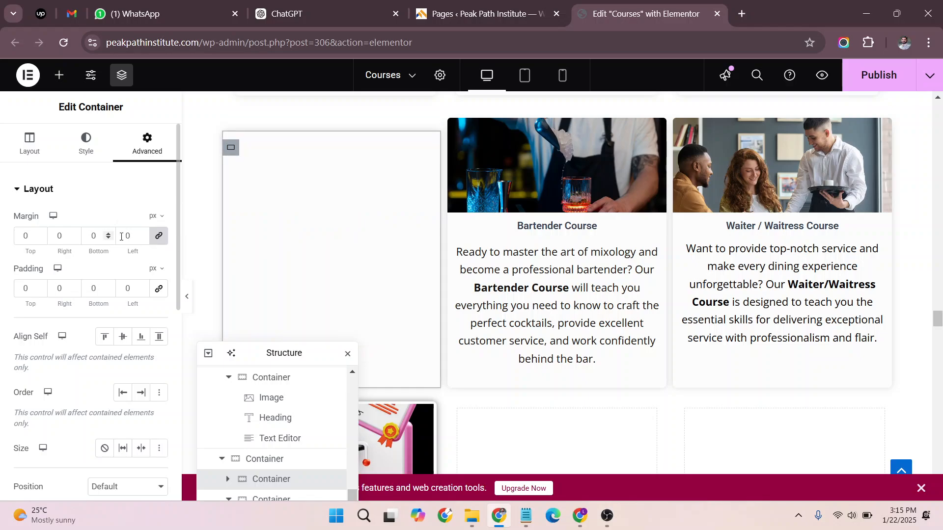
pyautogui.write('10')
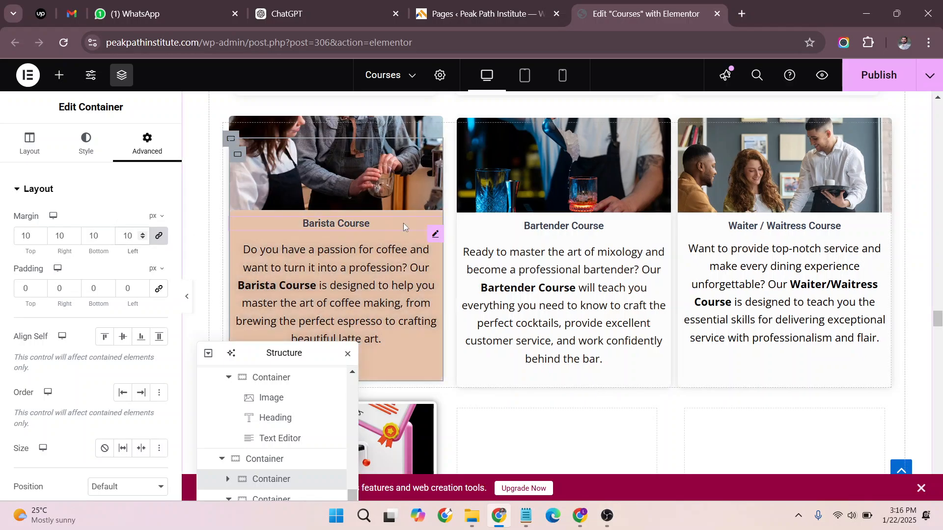
pyautogui.press('BackSpace')
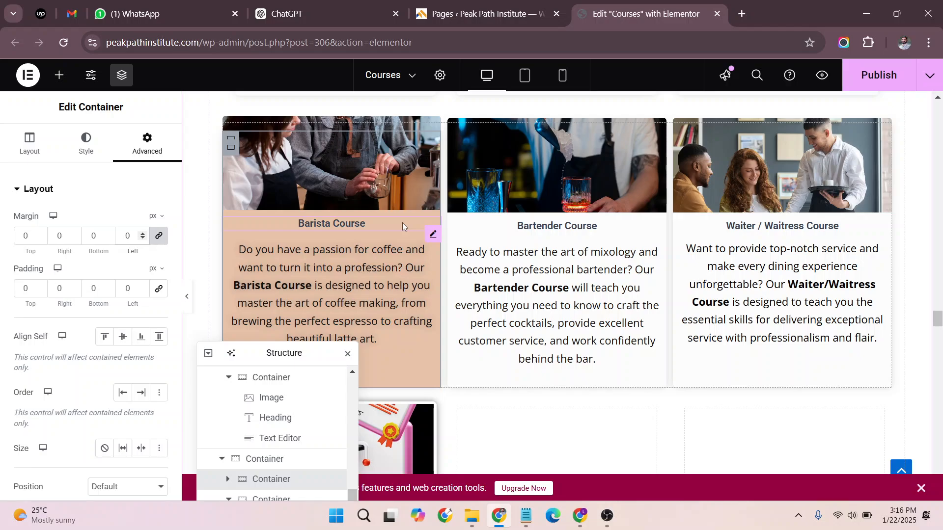
pyautogui.write('5')
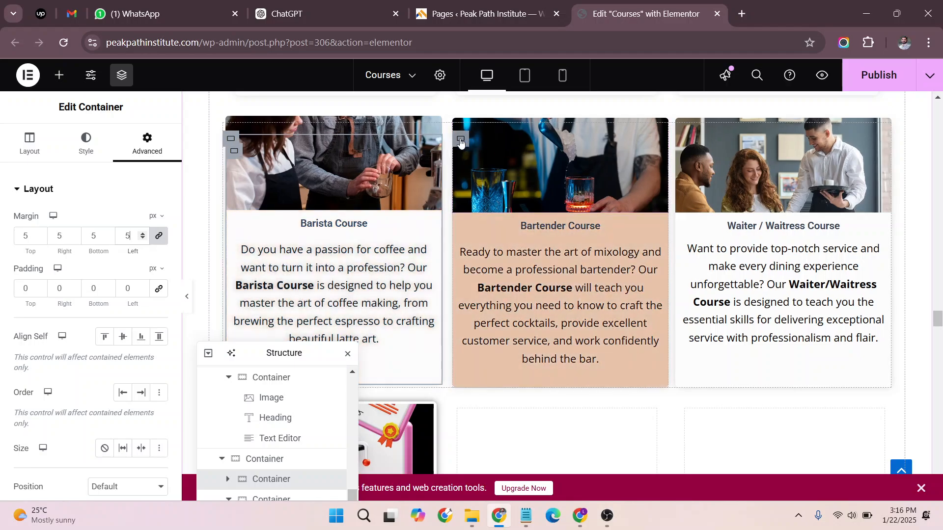
# Step: Clear the Bartender Course container's top margin, link its margin values and set them to 10 px on all sides
pyautogui.click(460, 139)
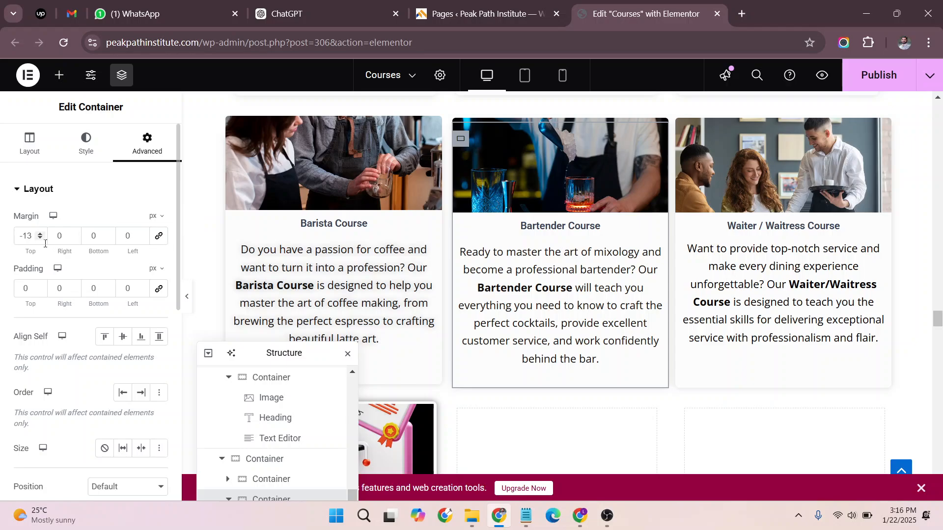
pyautogui.write('0')
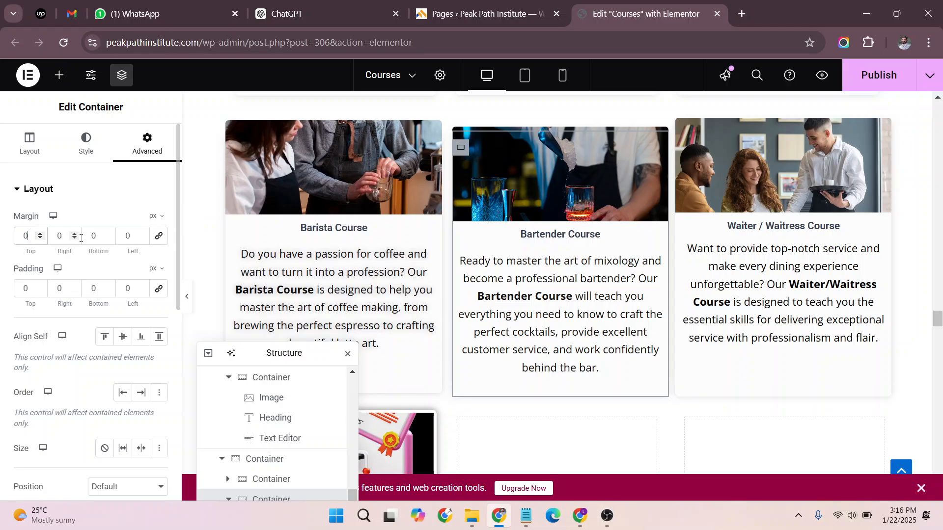
pyautogui.click(159, 236)
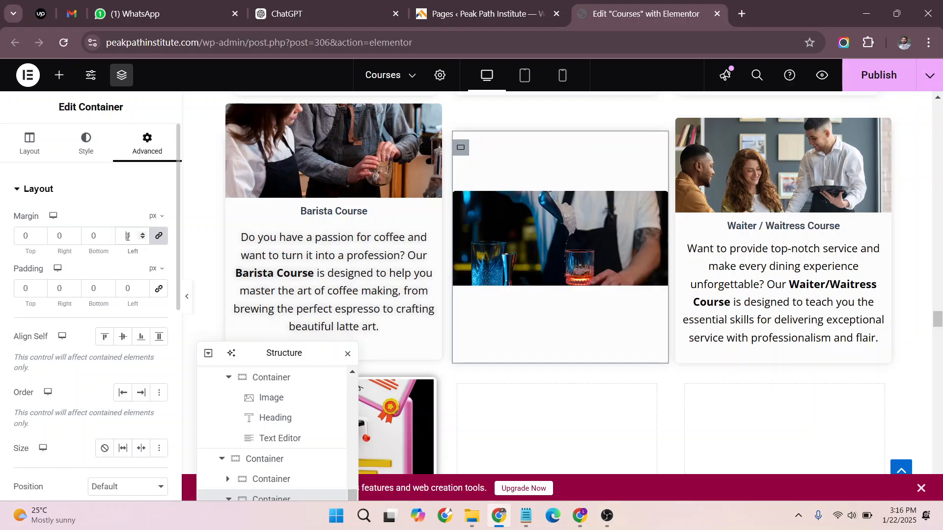
pyautogui.click(142, 237)
pyautogui.write('0')
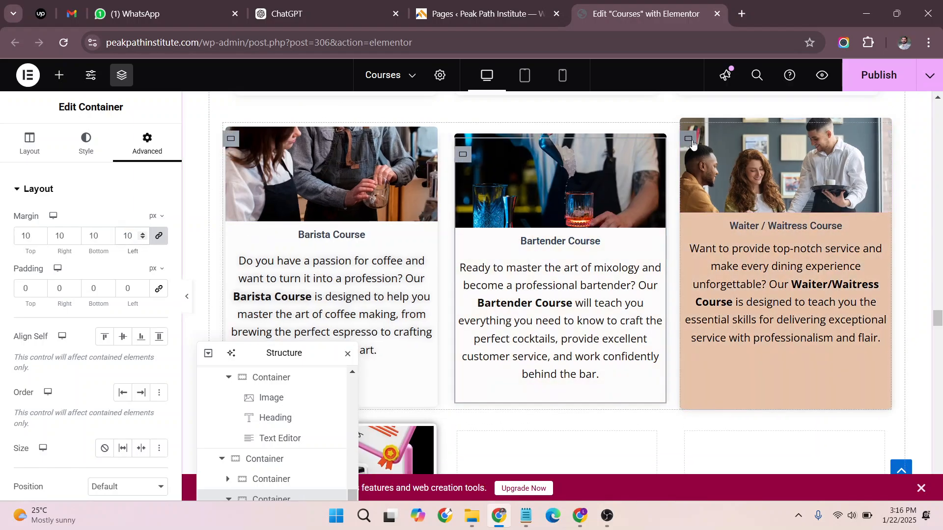
# Step: Clear the Waiter / Waitress Course container's top margin, link its margin values and set them to 5 px on all sides
pyautogui.click(153, 149)
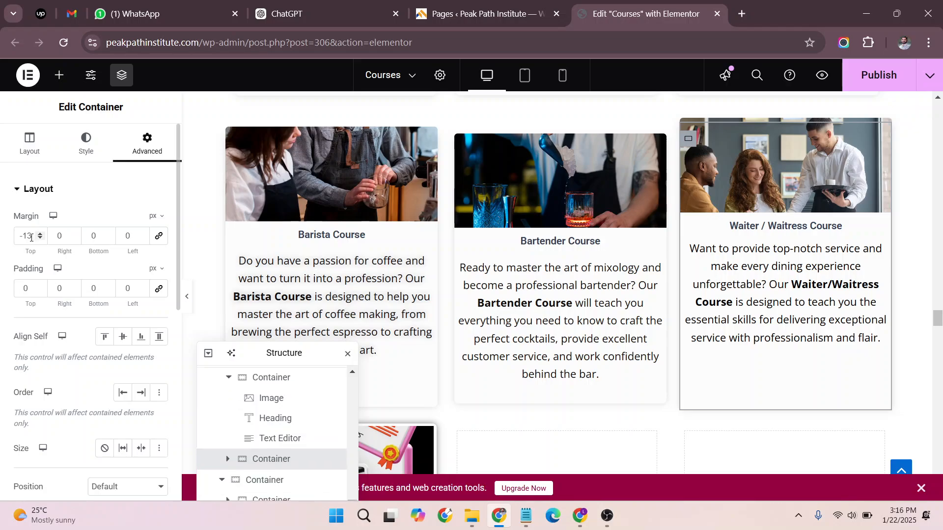
pyautogui.write('0')
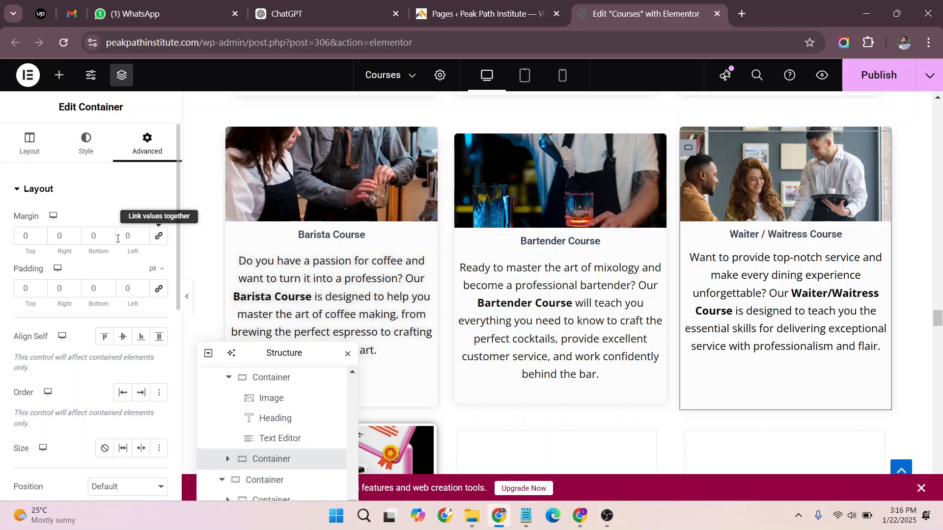
pyautogui.click(158, 237)
pyautogui.moveTo(118, 238); pyautogui.dragTo(142, 240)
pyautogui.write('5')
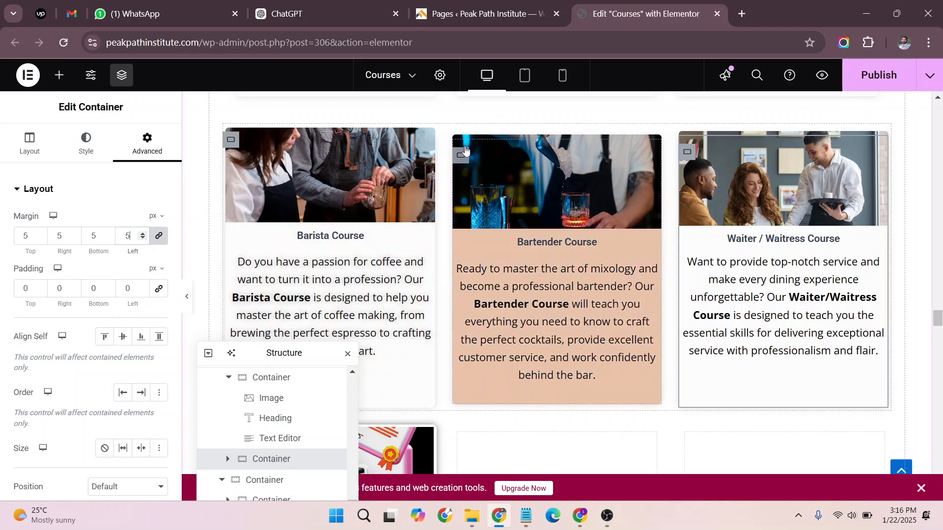
# Step: Set the Bartender Course container's linked margin to 5 px on all sides
pyautogui.scroll(6, 466, 150)
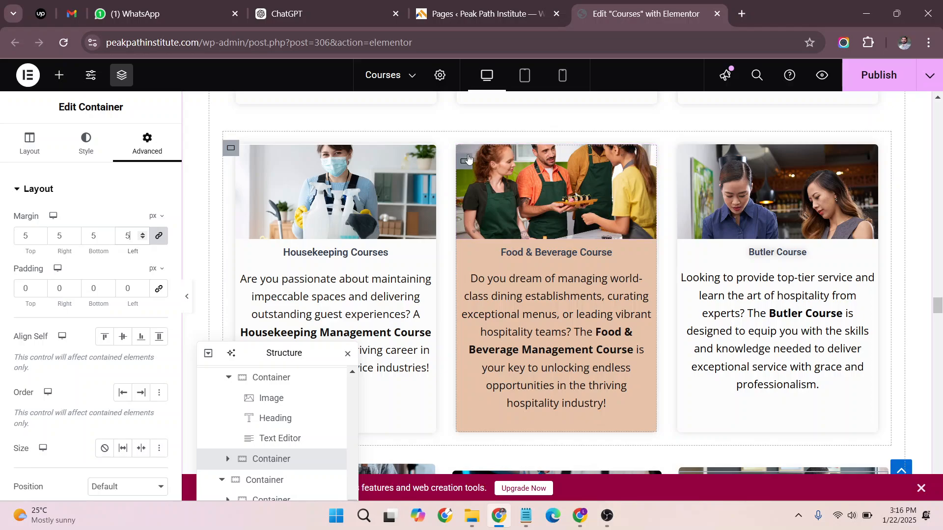
pyautogui.scroll(-3, 467, 157)
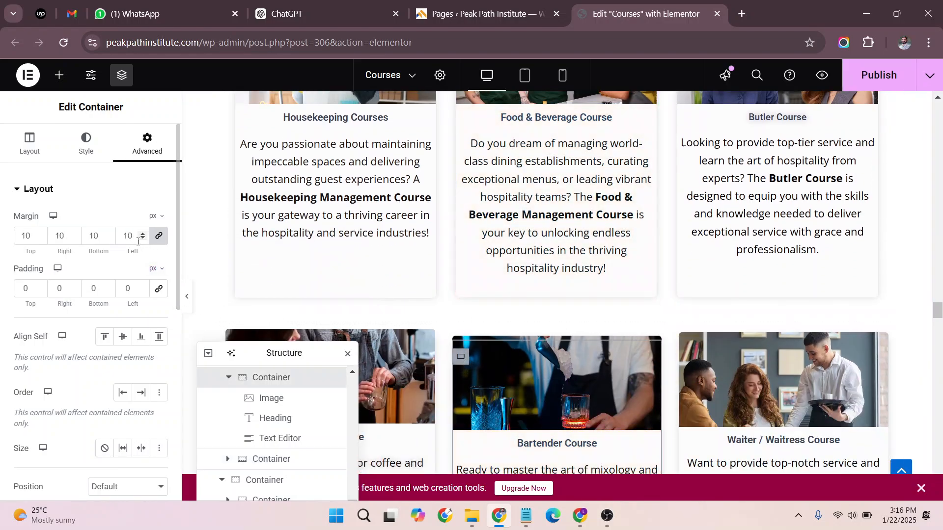
pyautogui.write('5')
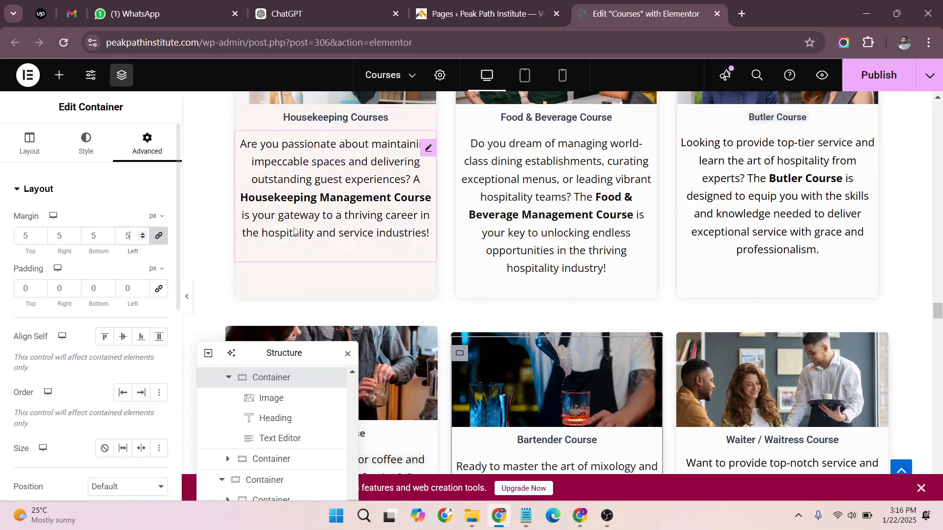
# Step: Check the Barista Course container's margin and padding, and open the card's image for editing
pyautogui.scroll(-3, 303, 225)
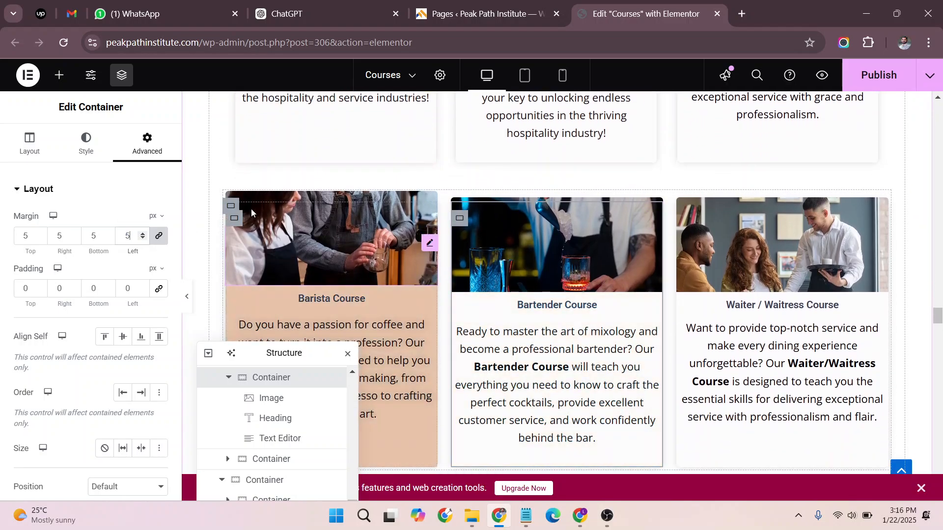
pyautogui.click(234, 218)
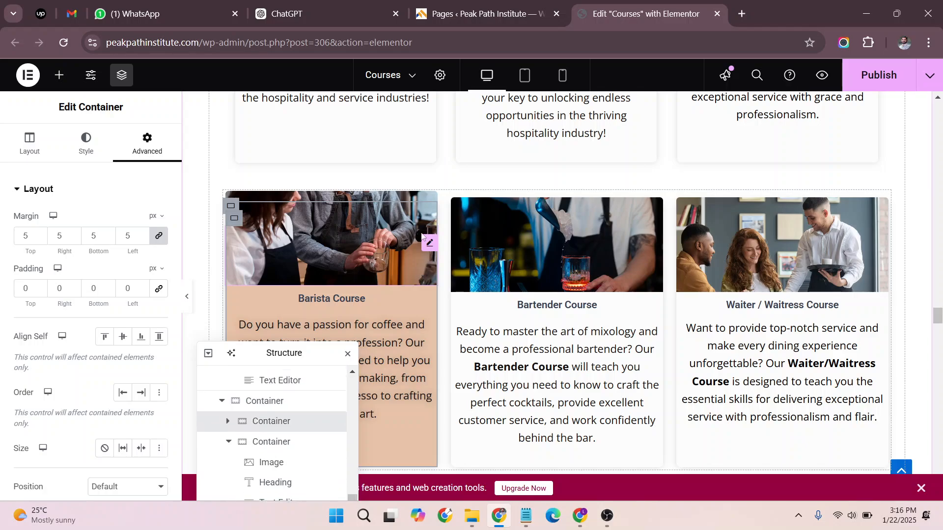
pyautogui.click(430, 246)
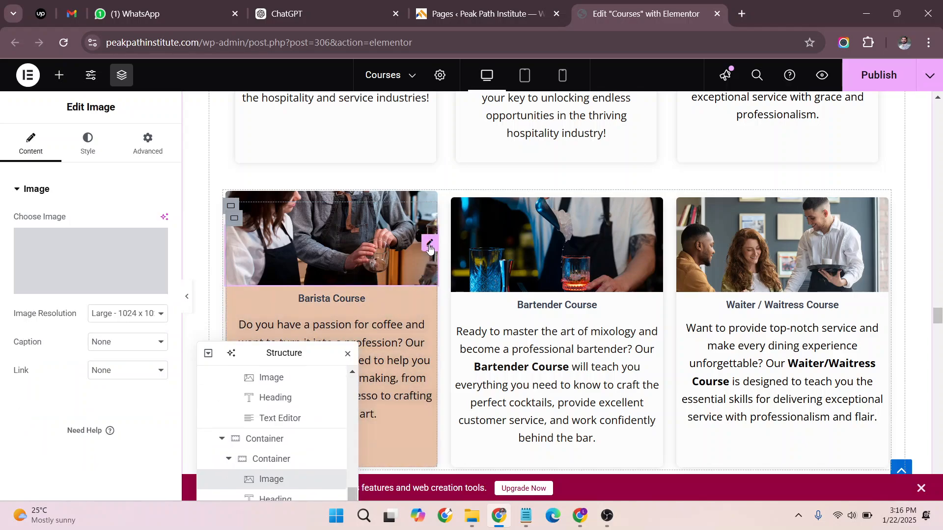
# Step: Remove the Barista Course image's top margin offset and link its four margin values, leaving them empty
pyautogui.click(149, 146)
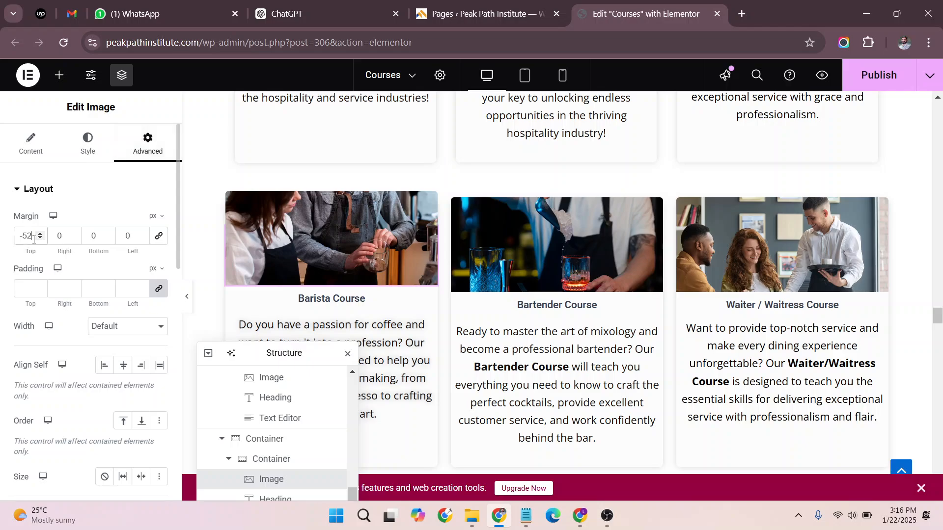
pyautogui.write('0')
pyautogui.click(164, 238)
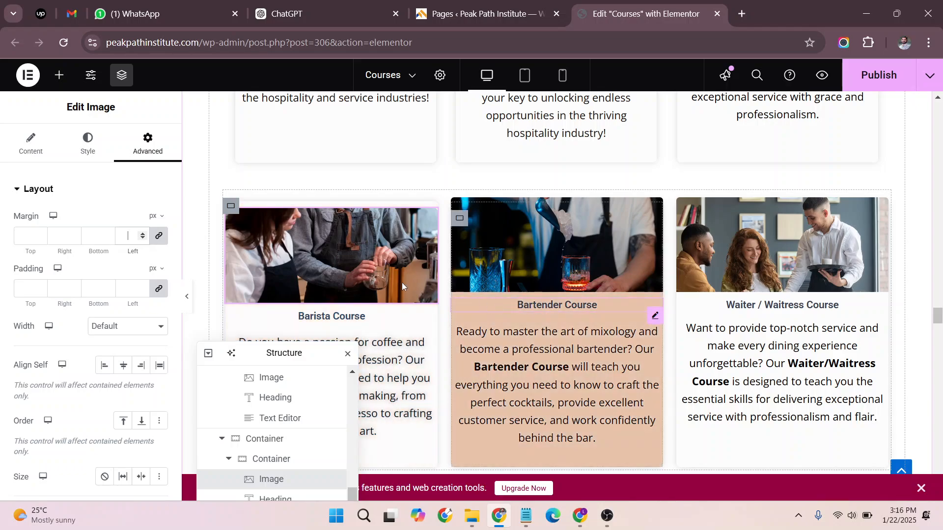
# Step: Set the Barista Course card container's content justification to start
pyautogui.click(235, 222)
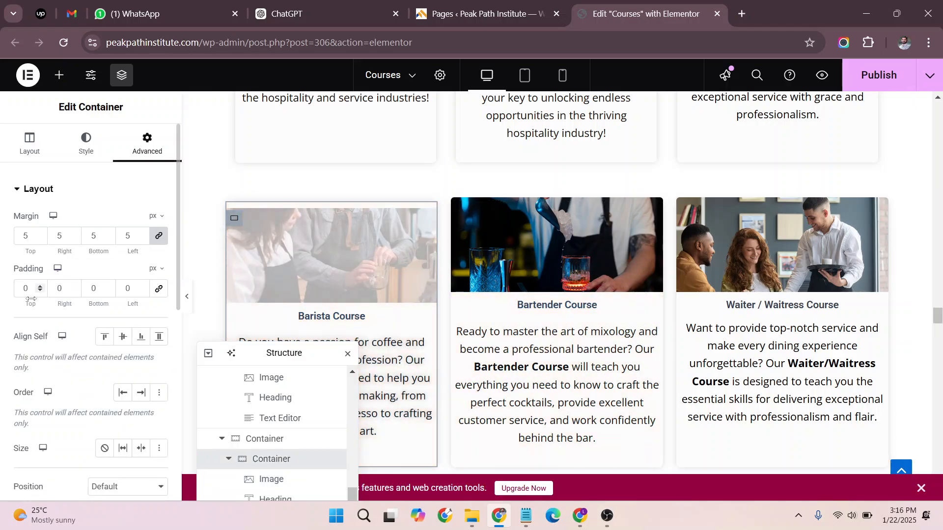
pyautogui.scroll(-3, 65, 329)
pyautogui.scroll(1, 78, 308)
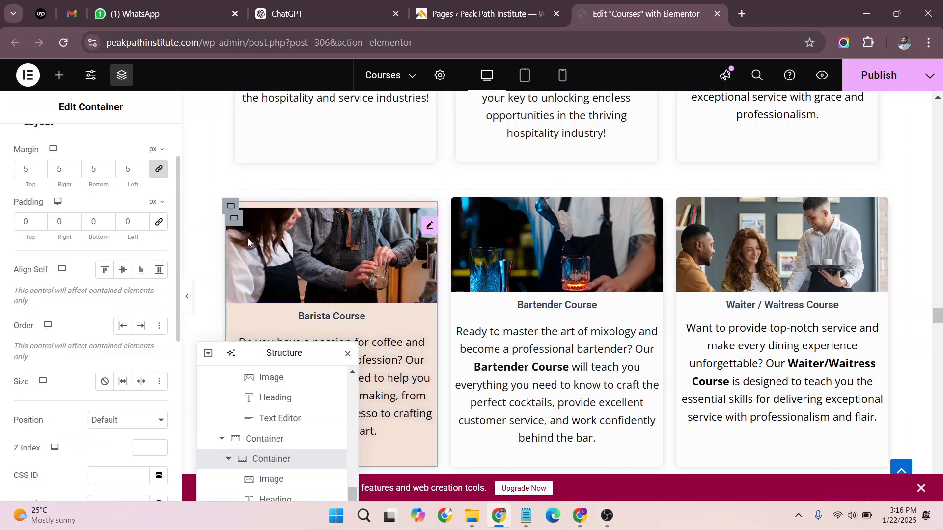
pyautogui.scroll(1, 41, 183)
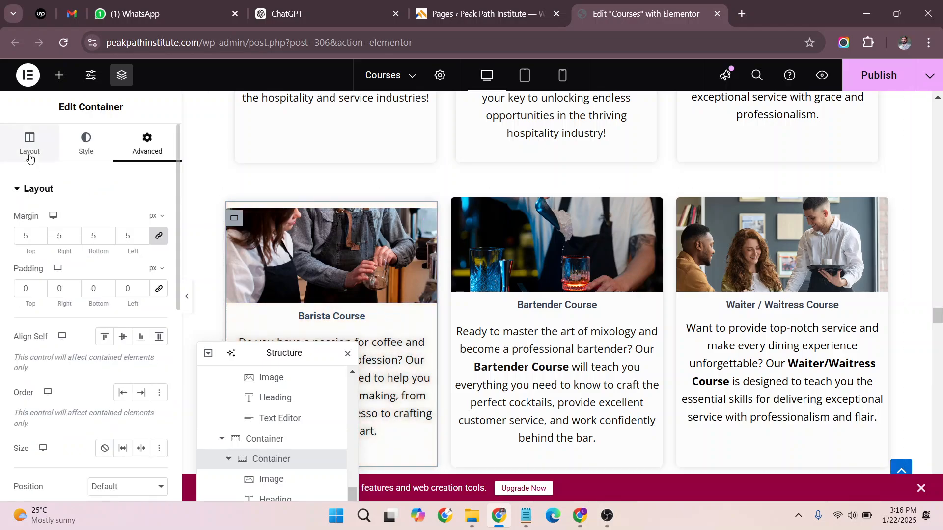
pyautogui.click(29, 156)
pyautogui.click(16, 460)
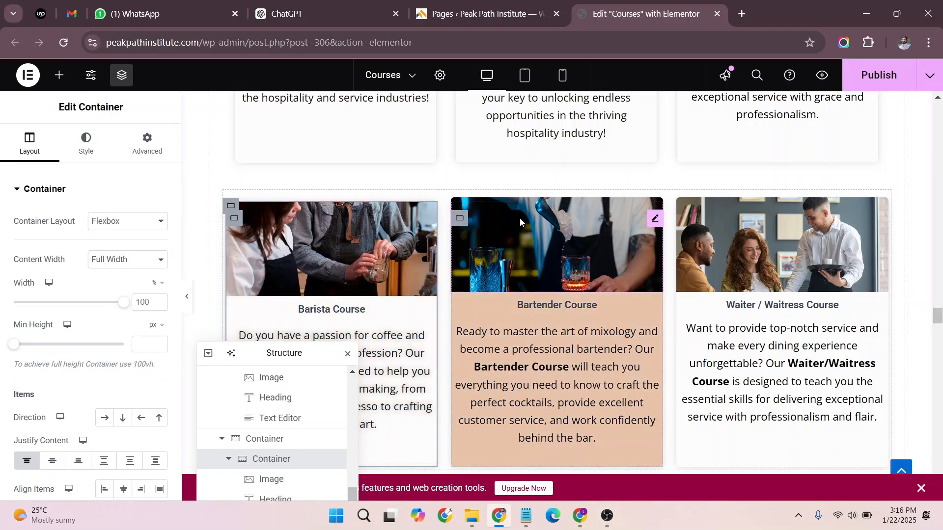
# Step: Reset the Bartender Course image's top margin to 0 and link its four margin values
pyautogui.click(653, 220)
pyautogui.click(138, 154)
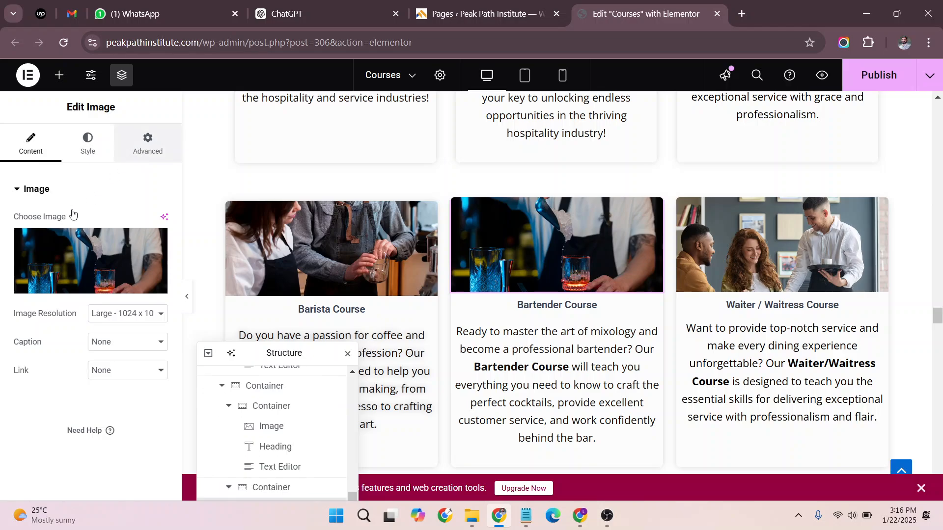
pyautogui.write('0')
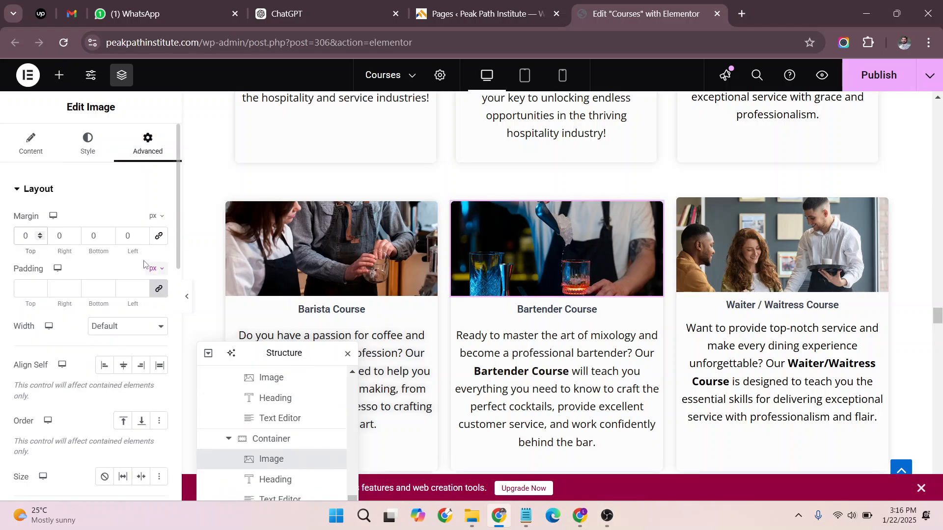
pyautogui.click(154, 236)
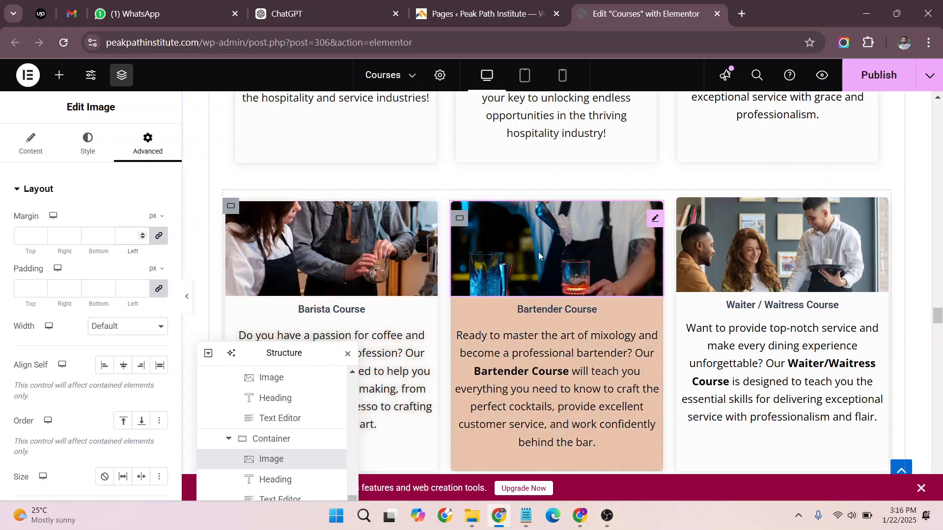
# Step: Copy the Bartender Course image and paste its style onto the Barista Course image
pyautogui.rightClick(539, 251)
pyautogui.click(586, 261)
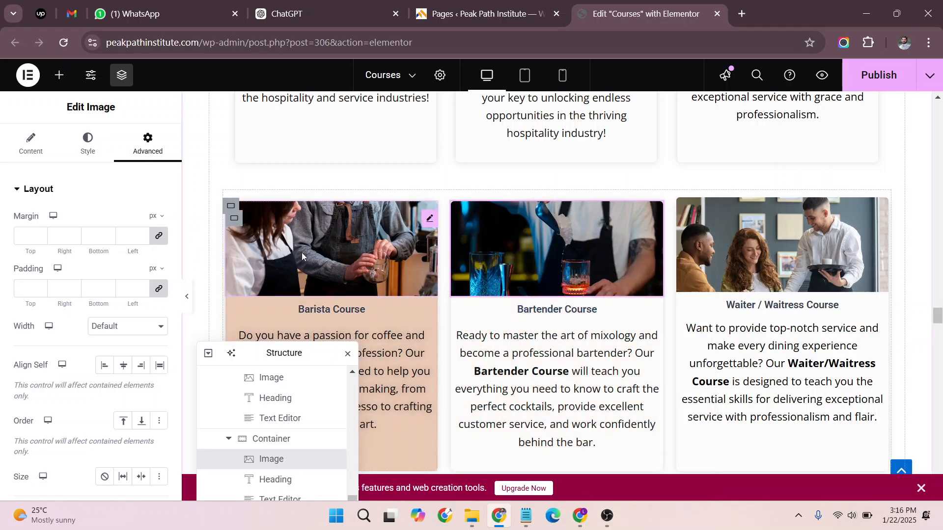
pyautogui.rightClick(307, 248)
pyautogui.click(354, 305)
# Step: Clear the linked margins of the Stewarding Course image
pyautogui.scroll(-4, 340, 284)
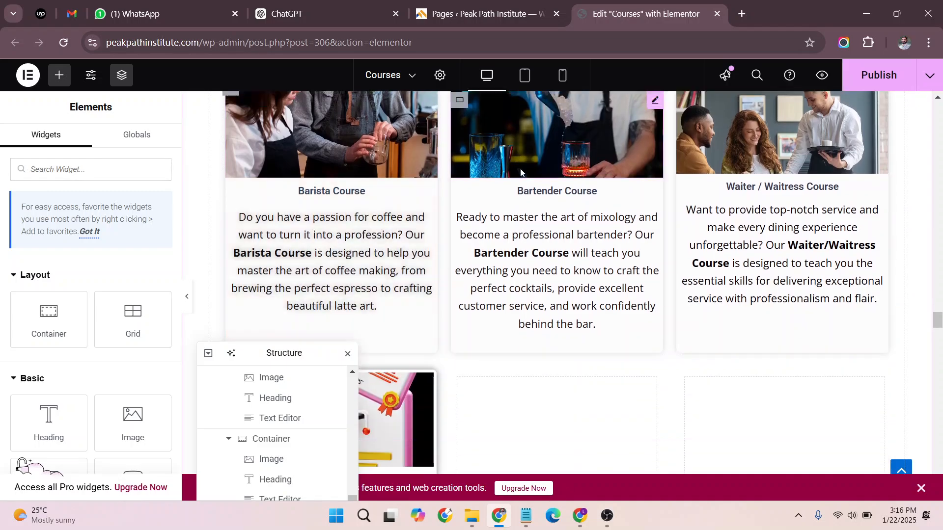
pyautogui.scroll(-6, 640, 225)
pyautogui.scroll(3, 639, 226)
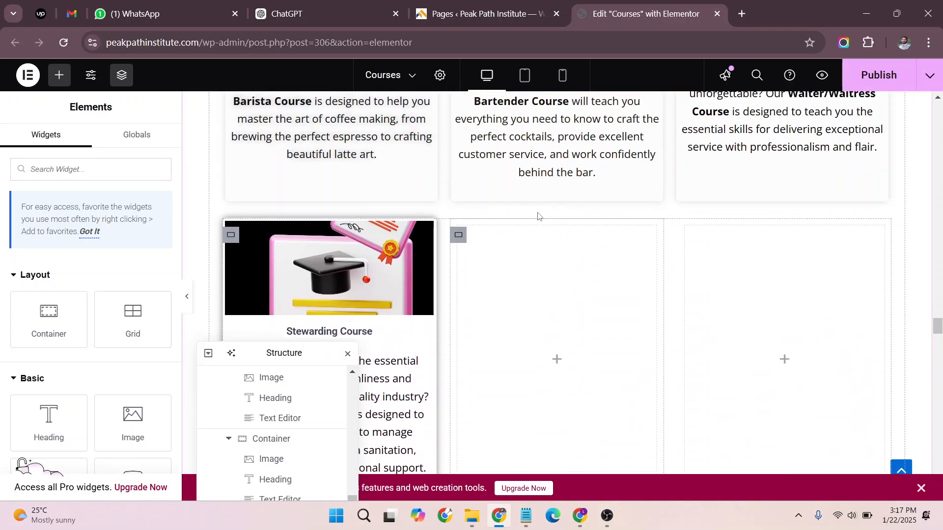
pyautogui.click(307, 238)
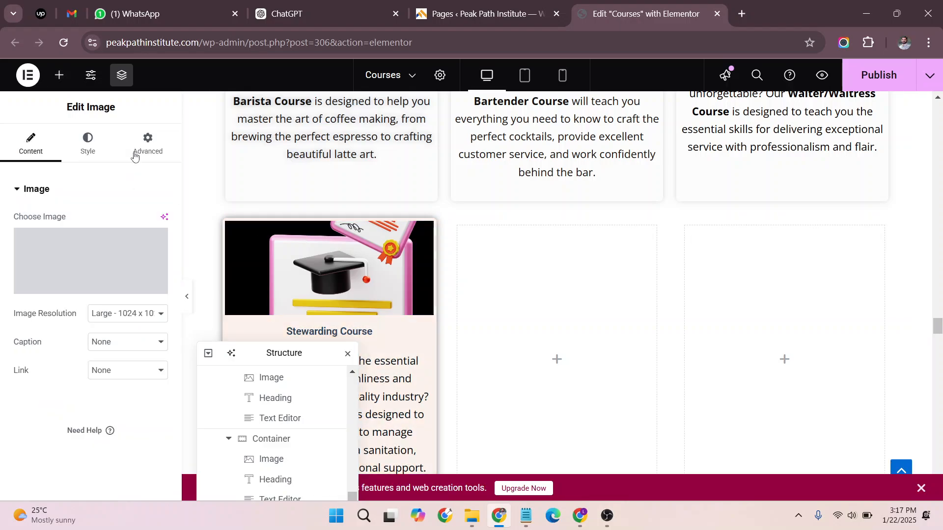
pyautogui.click(140, 148)
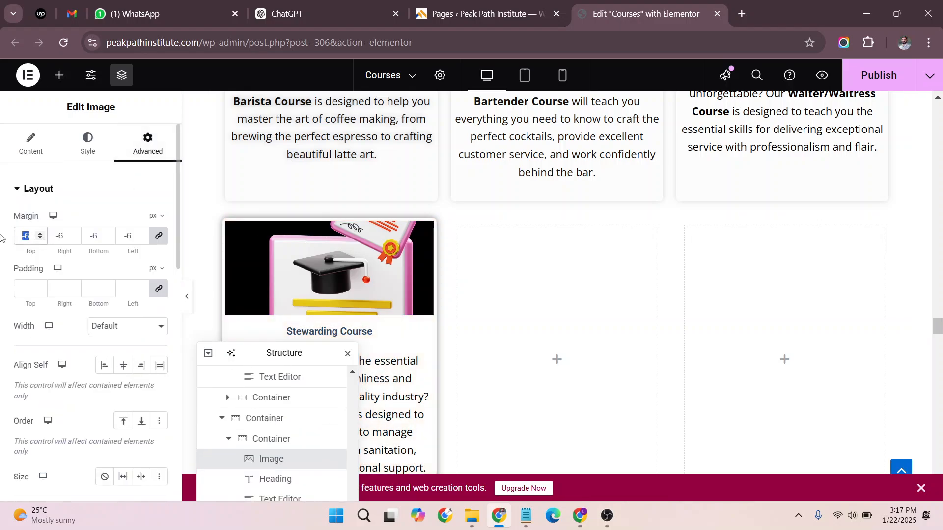
pyautogui.press('BackSpace')
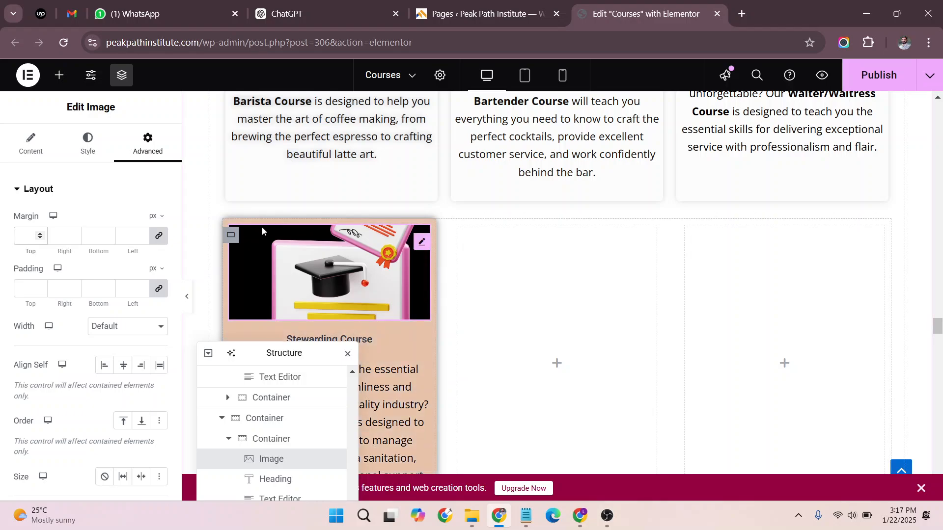
# Step: Set the Stewarding Course card's padding to 0 on all sides and paste the copied image style onto its image
pyautogui.click(231, 237)
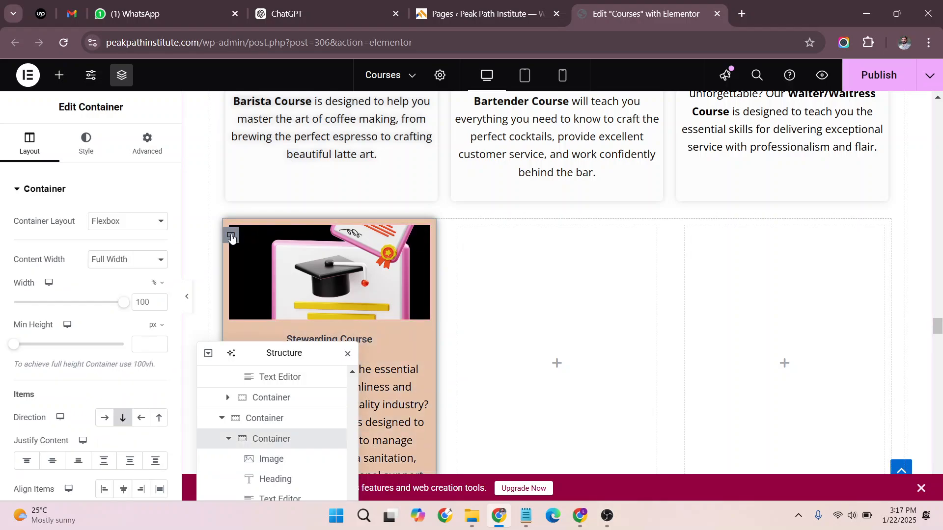
pyautogui.click(139, 145)
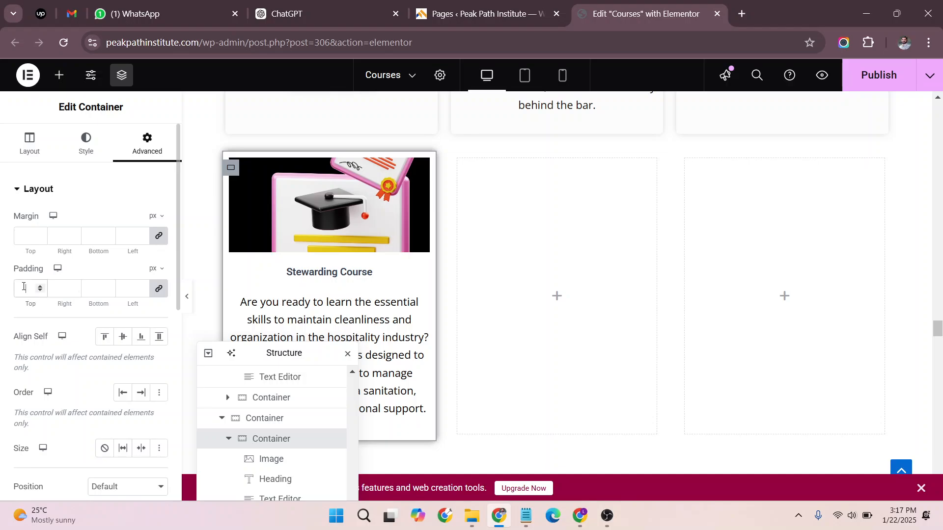
pyautogui.click(24, 287)
pyautogui.write('0')
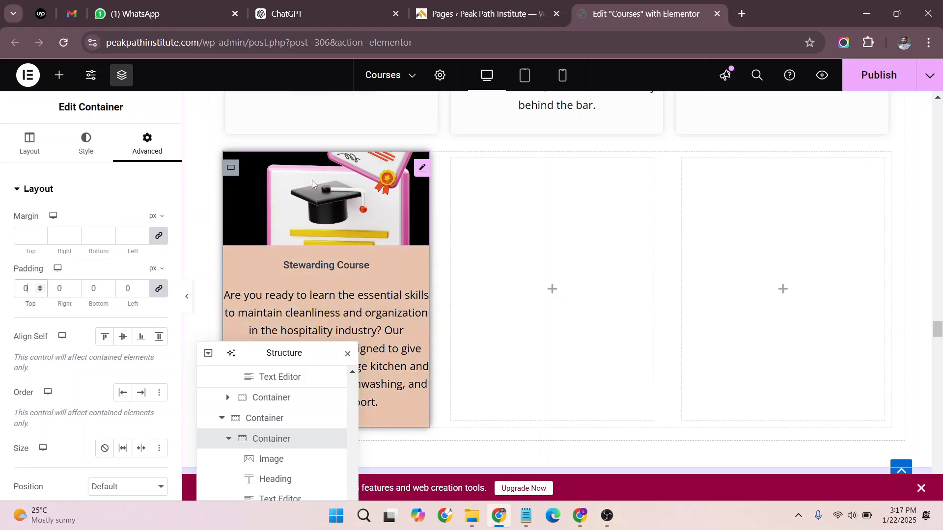
pyautogui.rightClick(314, 181)
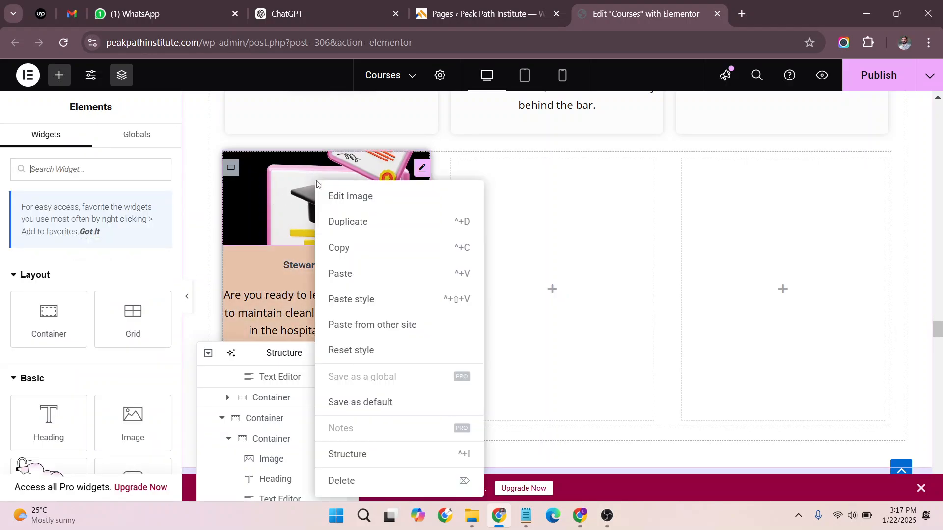
pyautogui.click(362, 296)
# Step: Copy the Barista Course description and paste its style onto the Stewarding Course description text
pyautogui.scroll(-3, 502, 227)
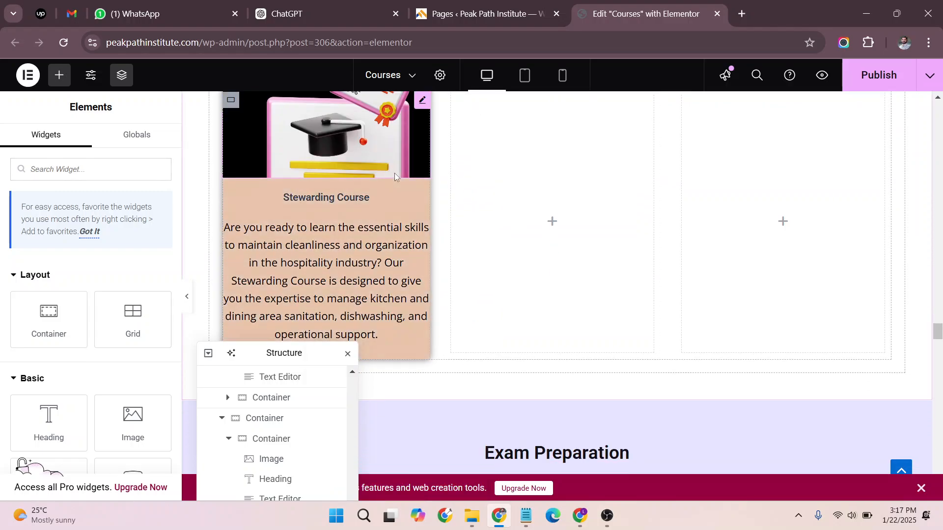
pyautogui.click(358, 194)
pyautogui.scroll(4, 292, 176)
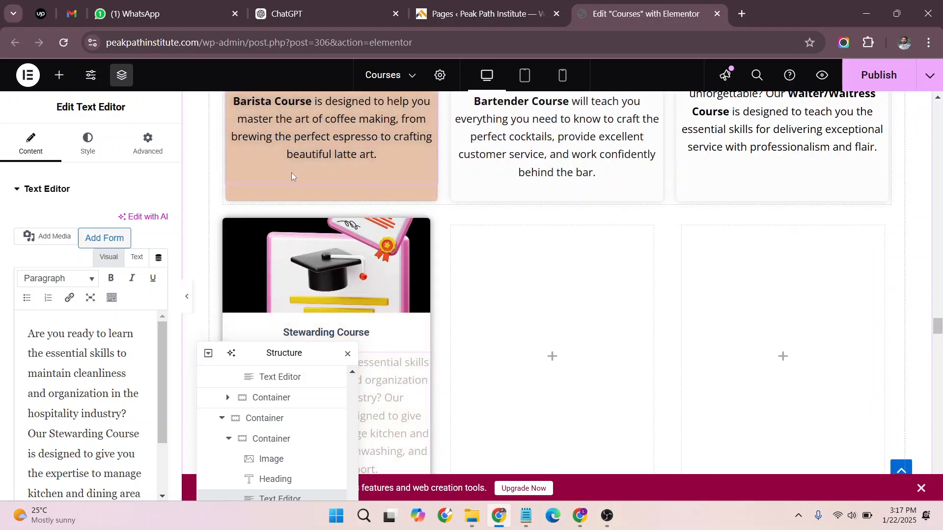
pyautogui.rightClick(314, 137)
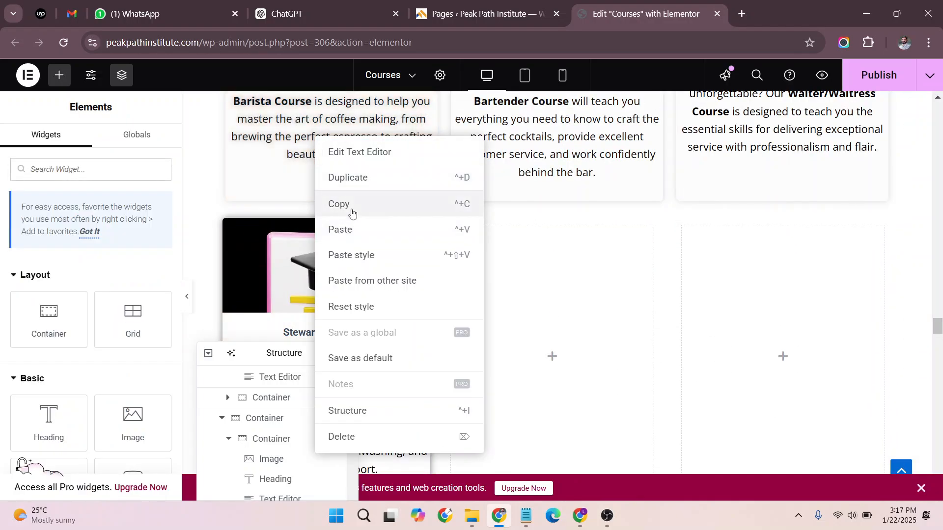
pyautogui.click(351, 212)
pyautogui.scroll(-4, 352, 212)
pyautogui.rightClick(352, 212)
pyautogui.click(391, 303)
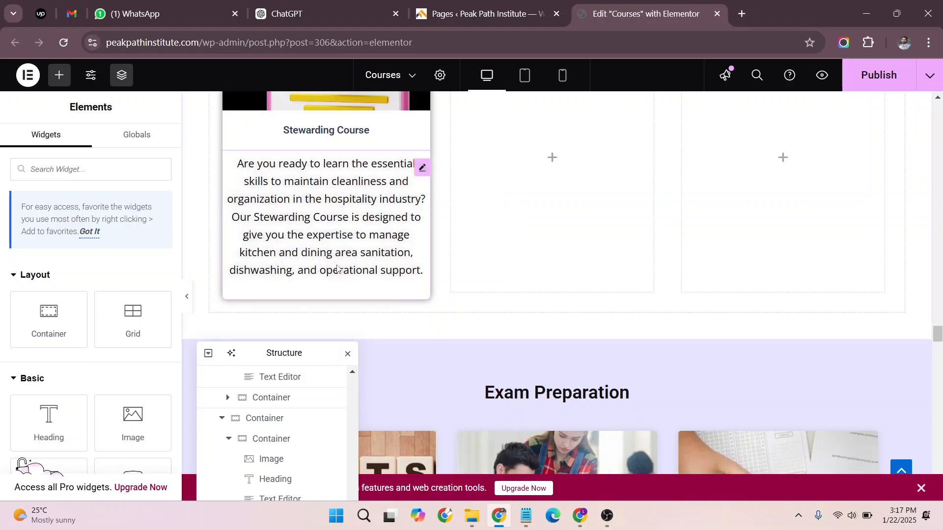
# Step: In the Exam Preparation section, set the EmSAT Test Preparation card's background to the global colour Theme Color 6 (#FFFFFF)
pyautogui.scroll(-5, 554, 219)
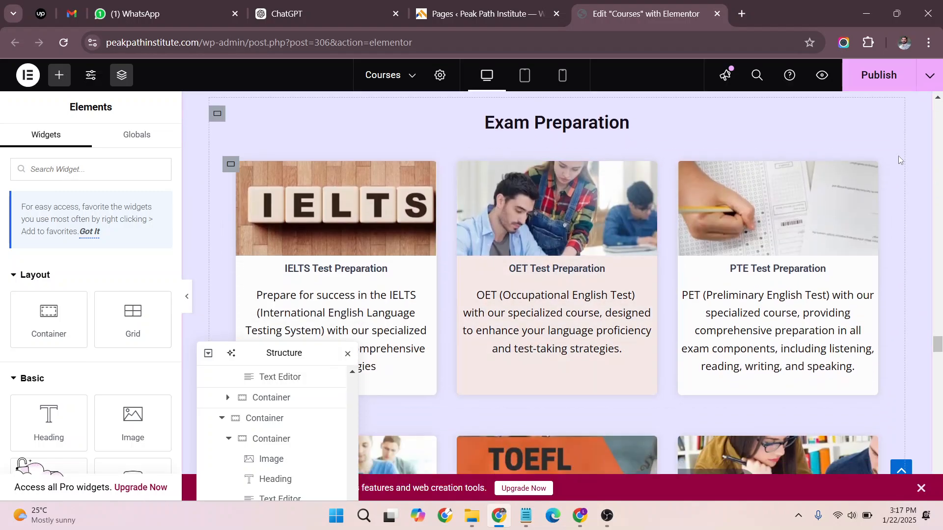
pyautogui.scroll(-7, 874, 162)
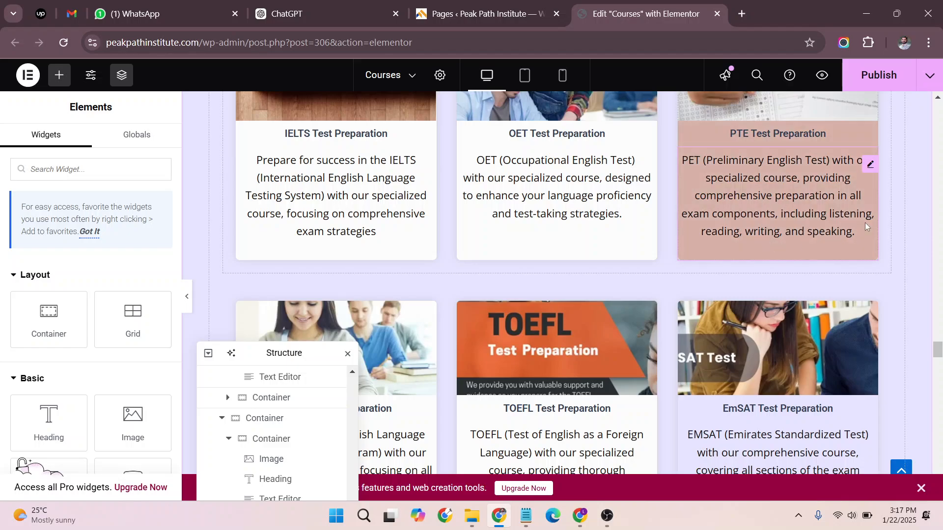
pyautogui.scroll(-2, 886, 212)
pyautogui.scroll(4, 806, 263)
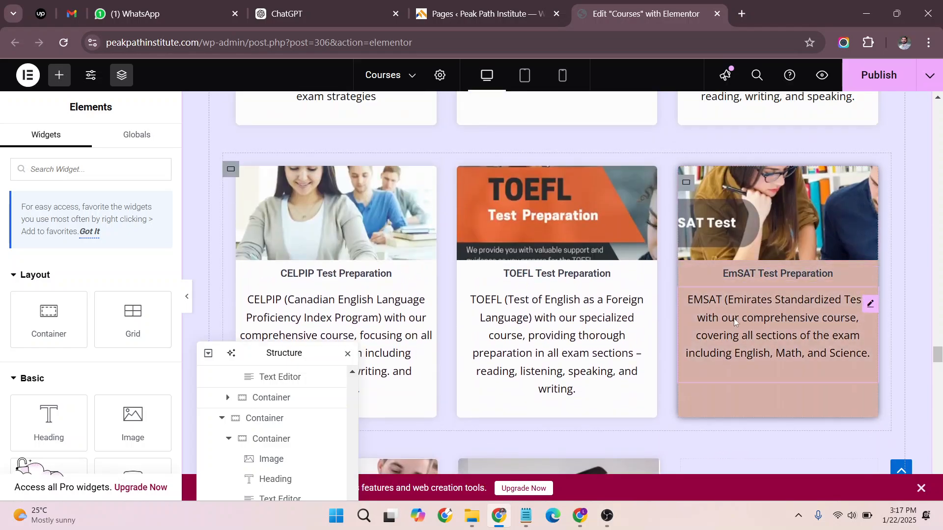
pyautogui.click(686, 184)
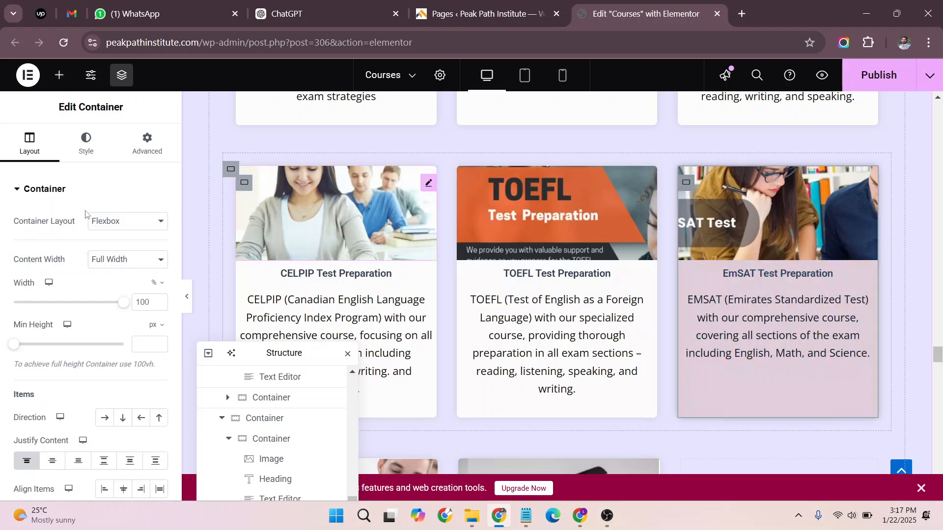
pyautogui.click(84, 145)
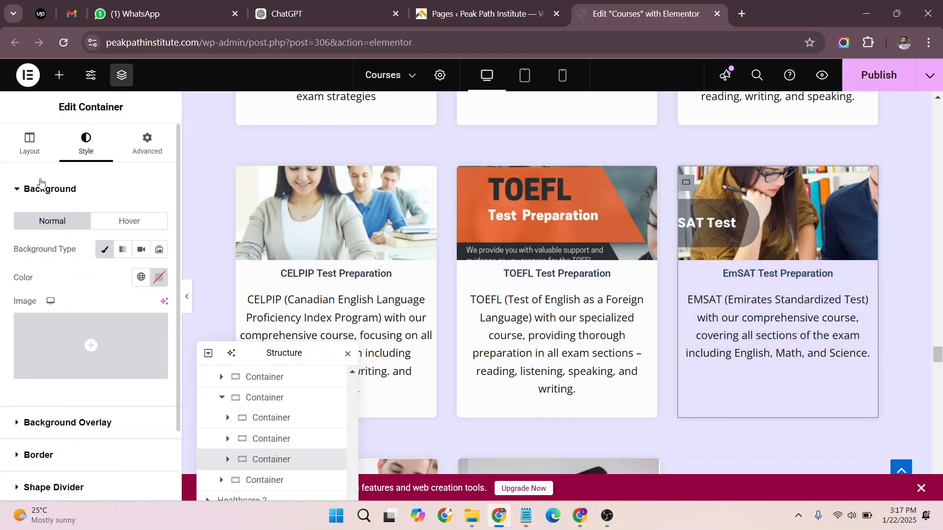
pyautogui.click(158, 278)
pyautogui.click(140, 277)
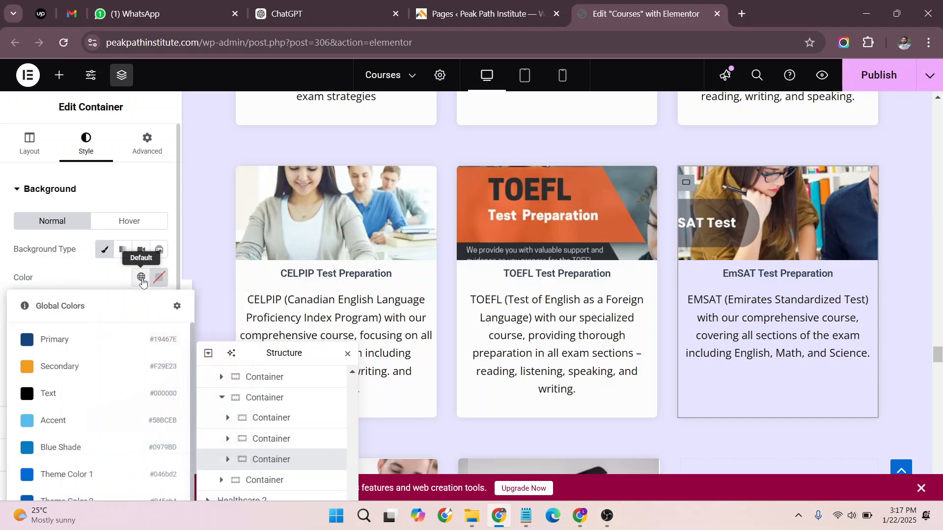
pyautogui.scroll(-2, 73, 444)
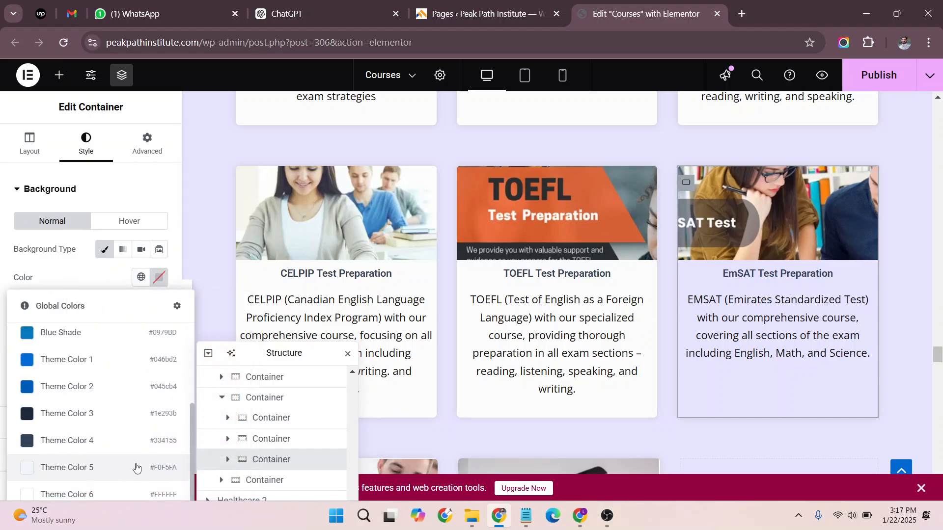
pyautogui.scroll(-3, 257, 337)
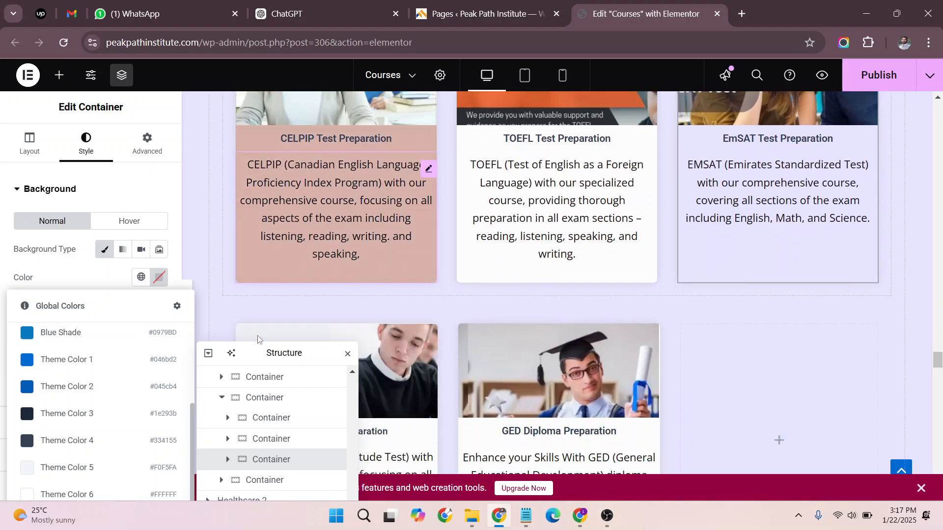
pyautogui.scroll(-1, 138, 234)
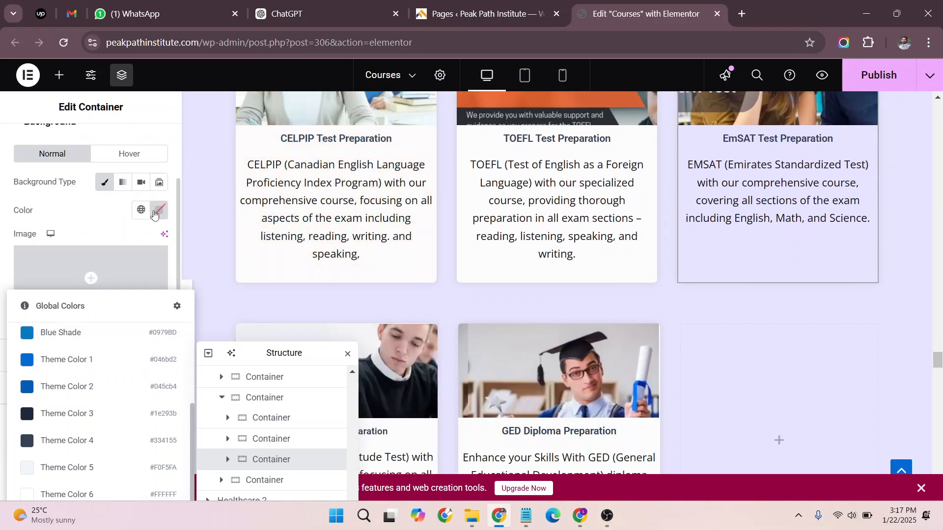
pyautogui.click(105, 206)
pyautogui.click(136, 209)
pyautogui.scroll(-3, 146, 363)
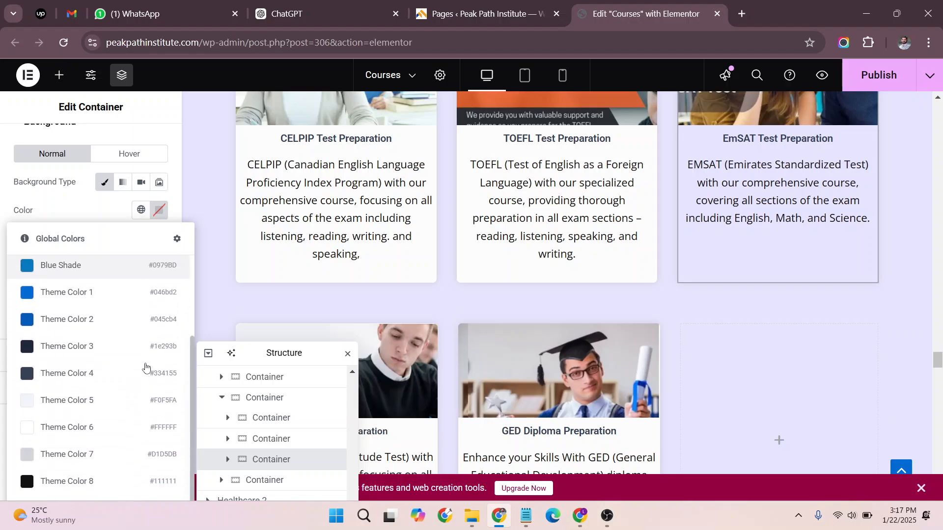
pyautogui.click(103, 428)
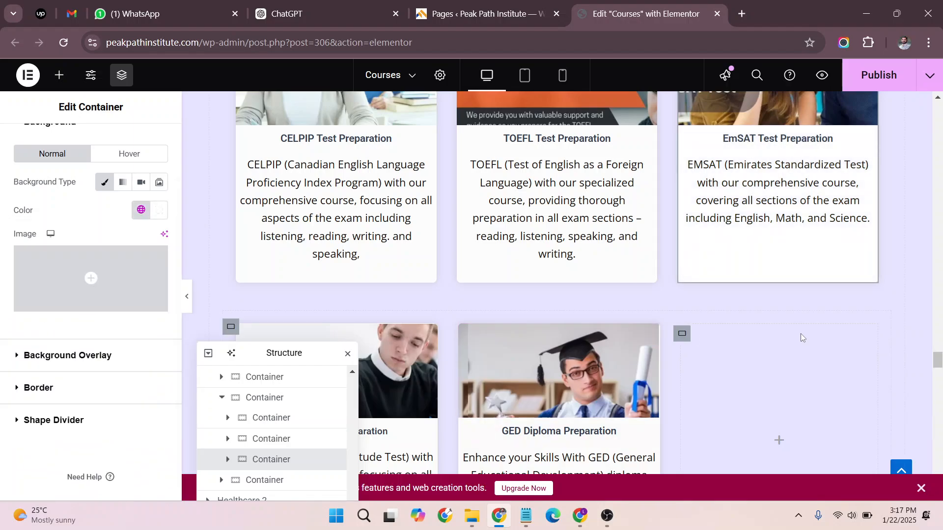
# Step: In the Office Management section, set the Secretarial Management Course card's vertical alignment to Top
pyautogui.scroll(-5, 811, 428)
pyautogui.scroll(-6, 769, 279)
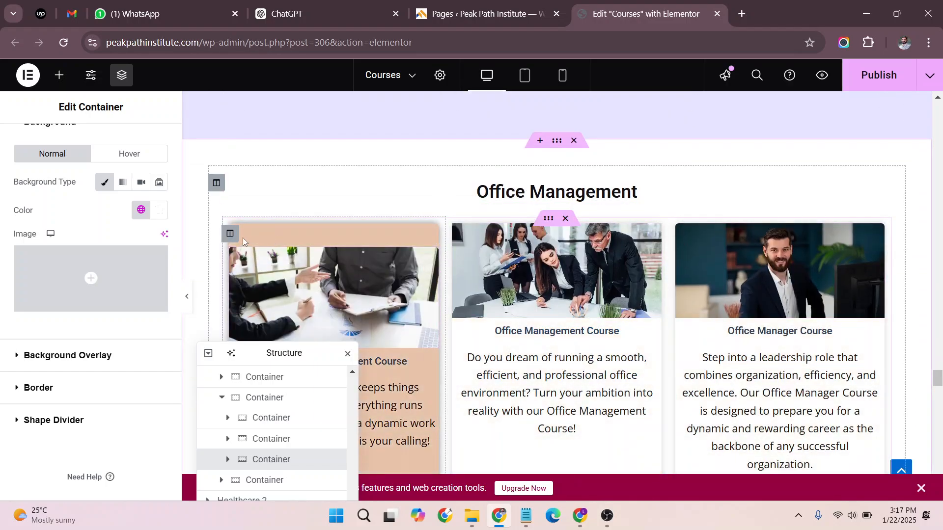
pyautogui.click(230, 235)
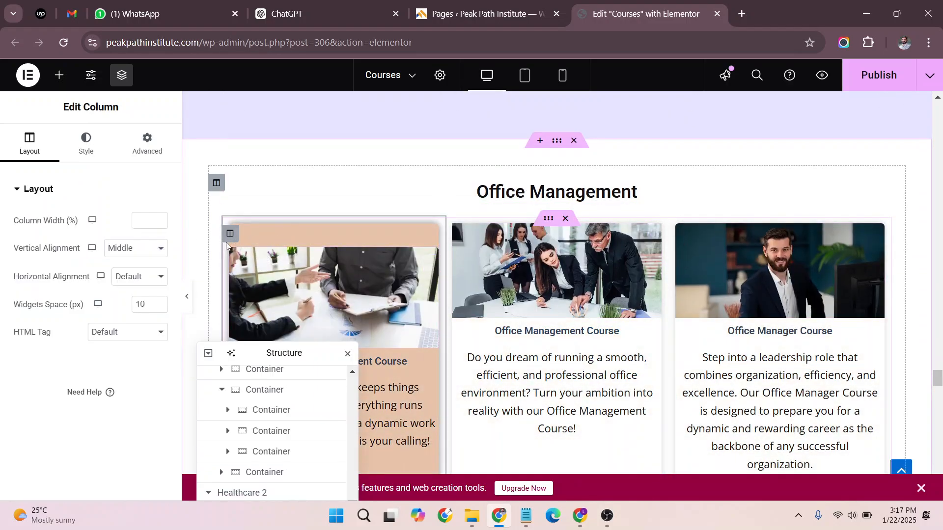
pyautogui.click(140, 249)
pyautogui.click(119, 281)
# Step: Copy the Office Management Course image and paste its style onto the Business Manager Course image
pyautogui.scroll(-5, 810, 260)
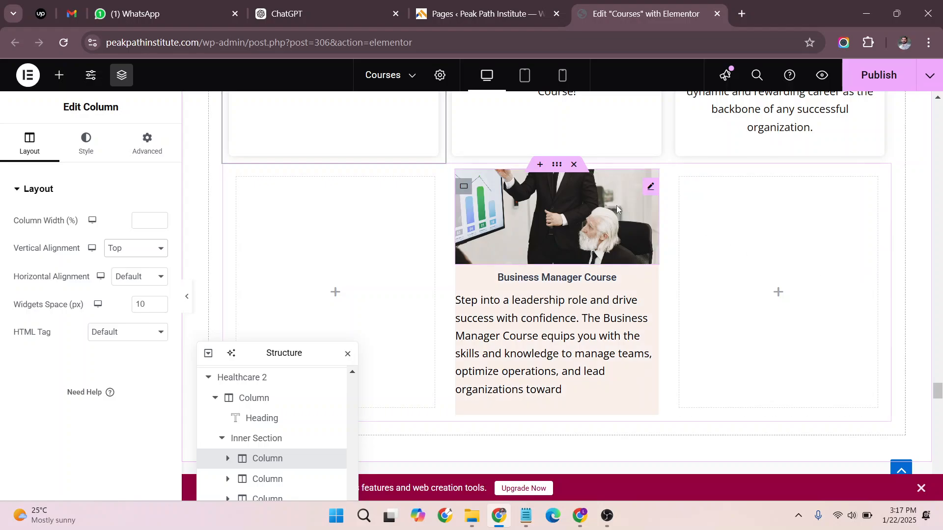
pyautogui.scroll(1, 617, 205)
pyautogui.scroll(3, 612, 208)
pyautogui.rightClick(531, 178)
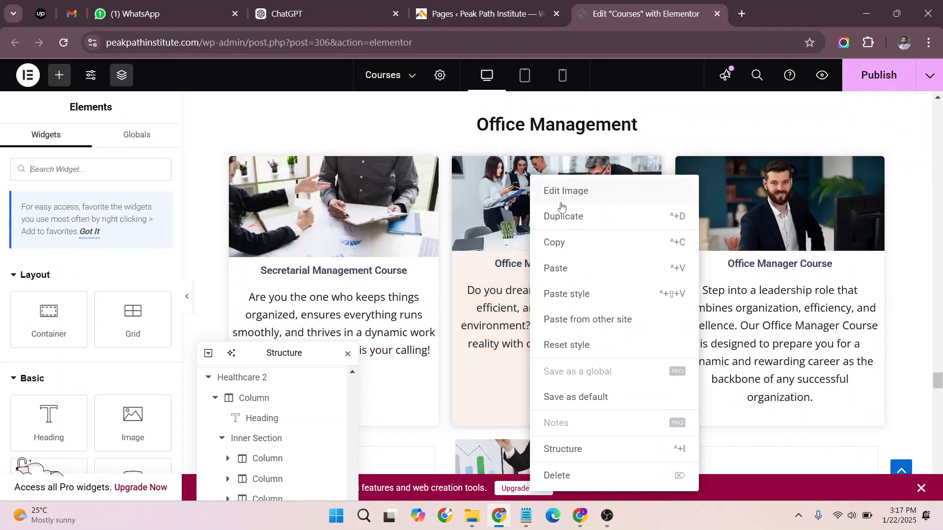
pyautogui.click(572, 238)
pyautogui.scroll(-3, 572, 246)
pyautogui.rightClick(519, 186)
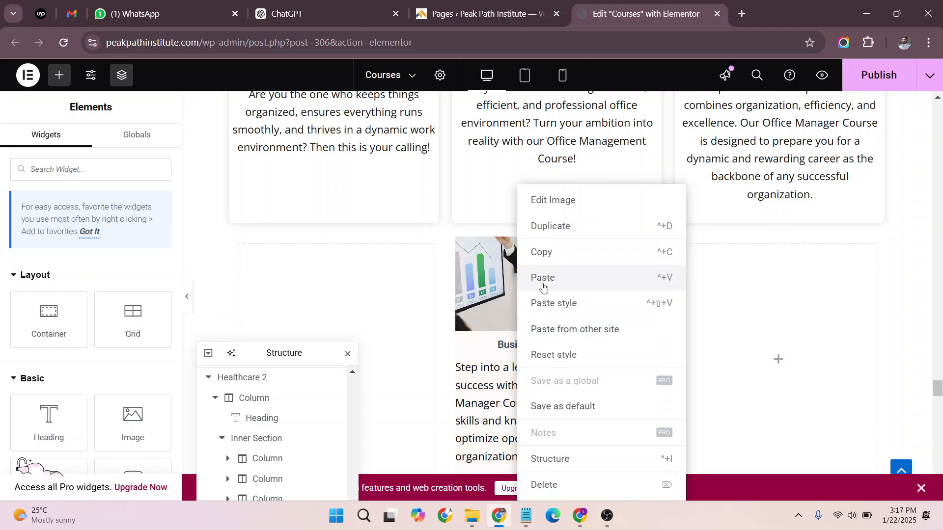
pyautogui.click(550, 304)
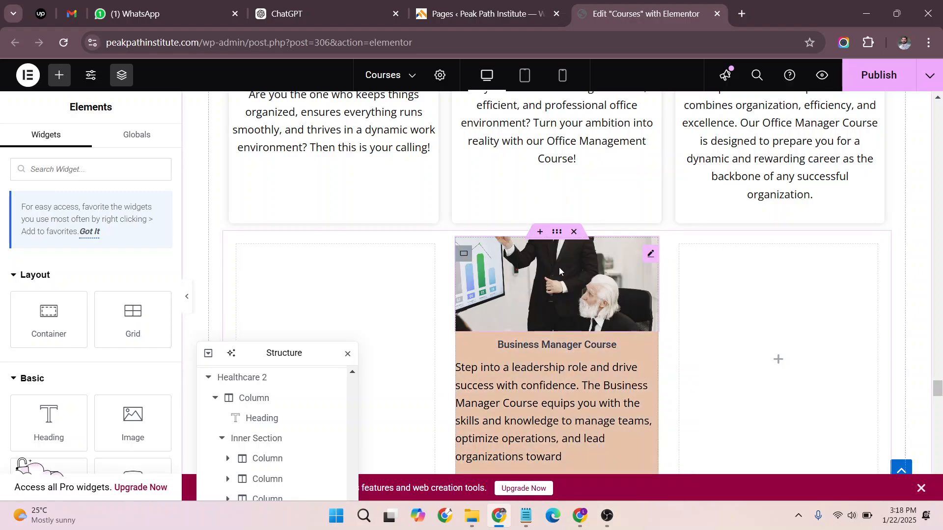
# Step: Copy the GED Diploma Preparation card container and paste its style onto the Business Manager Course card container
pyautogui.click(487, 240)
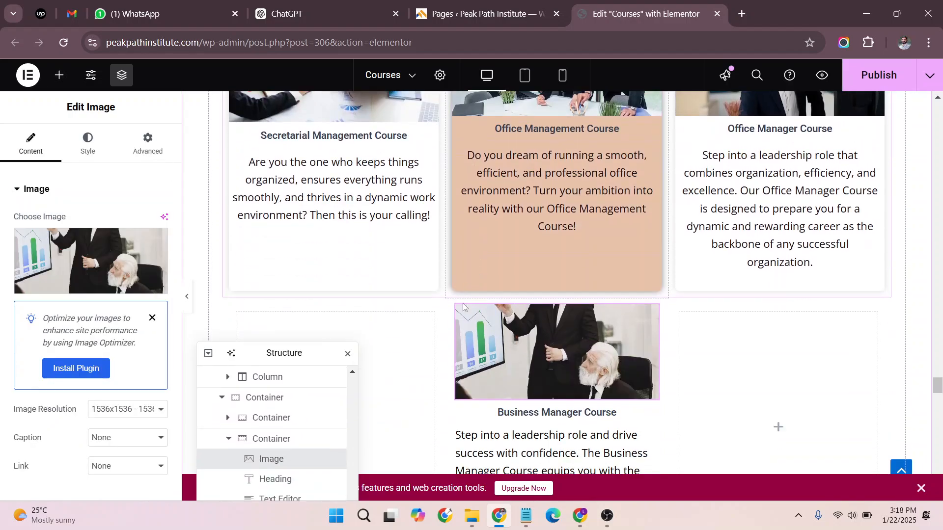
pyautogui.click(460, 320)
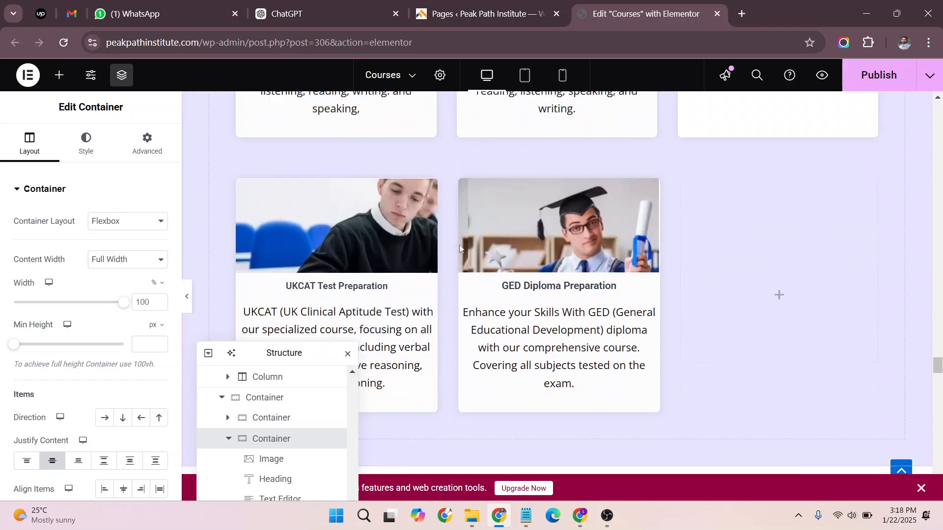
pyautogui.rightClick(479, 231)
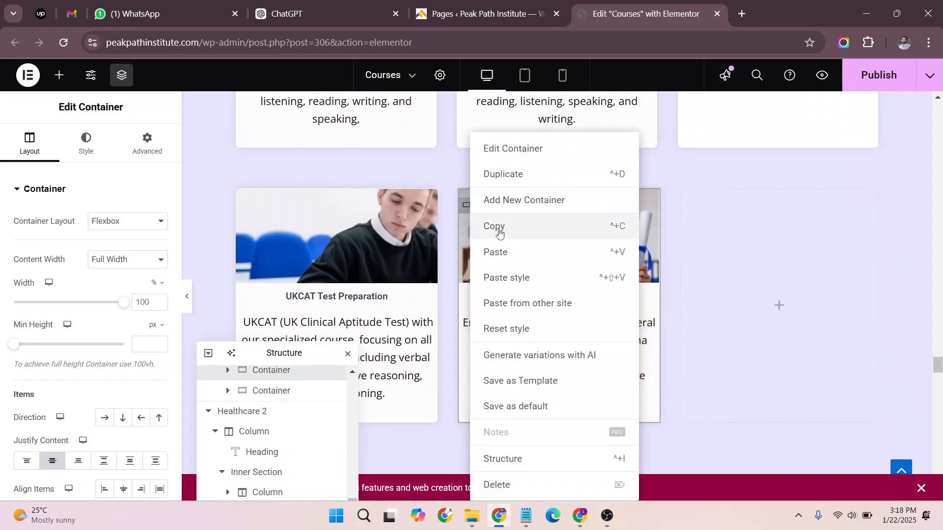
pyautogui.click(494, 226)
pyautogui.scroll(-10, 482, 237)
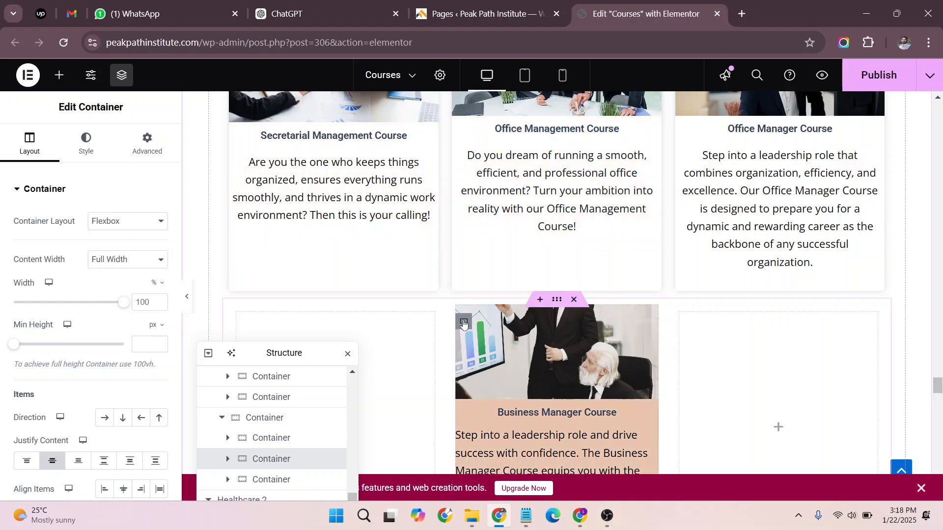
pyautogui.rightClick(464, 324)
pyautogui.click(506, 276)
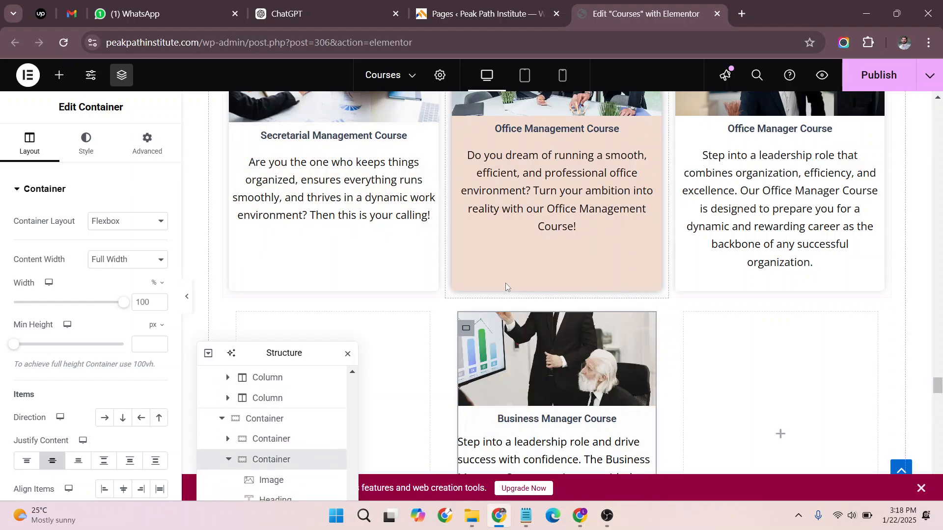
# Step: Copy the GED Diploma Preparation image and paste its style onto the Business Manager Course image
pyautogui.scroll(1, 848, 338)
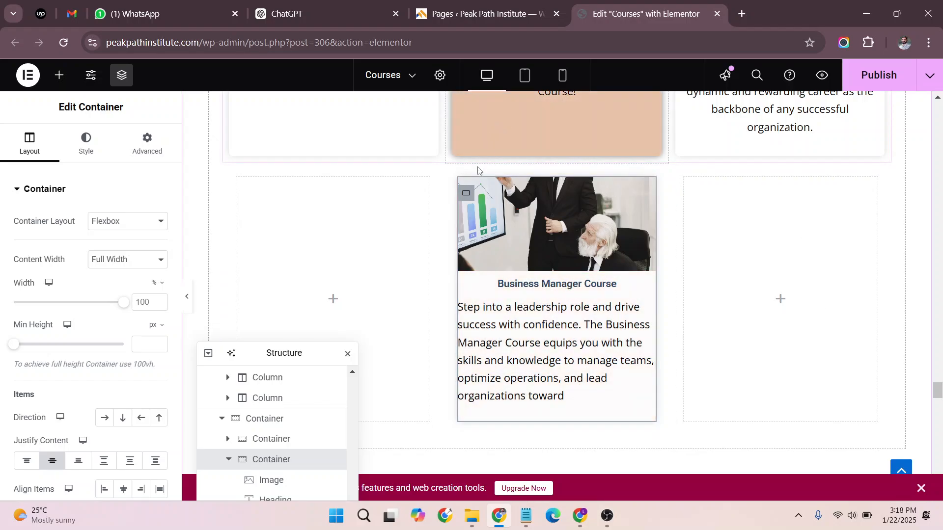
pyautogui.click(557, 218)
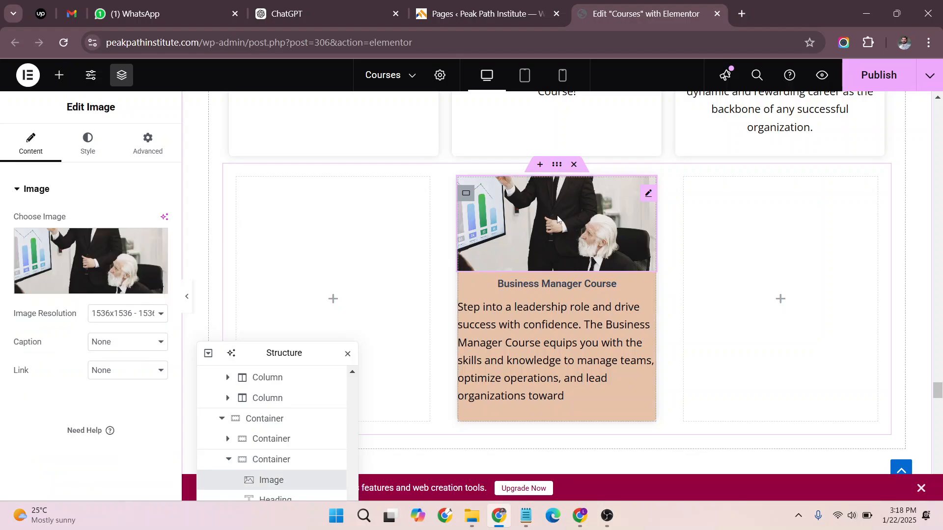
pyautogui.scroll(8, 545, 216)
pyautogui.scroll(5, 543, 215)
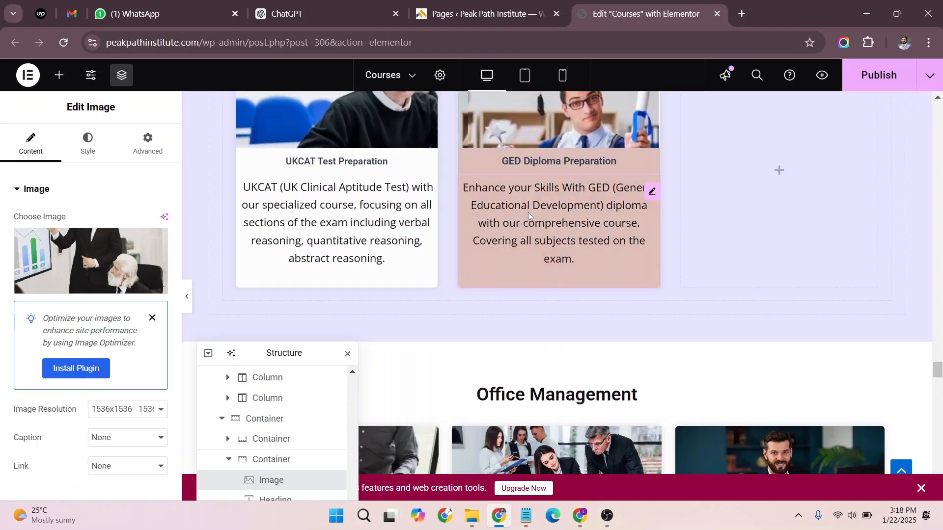
pyautogui.rightClick(511, 250)
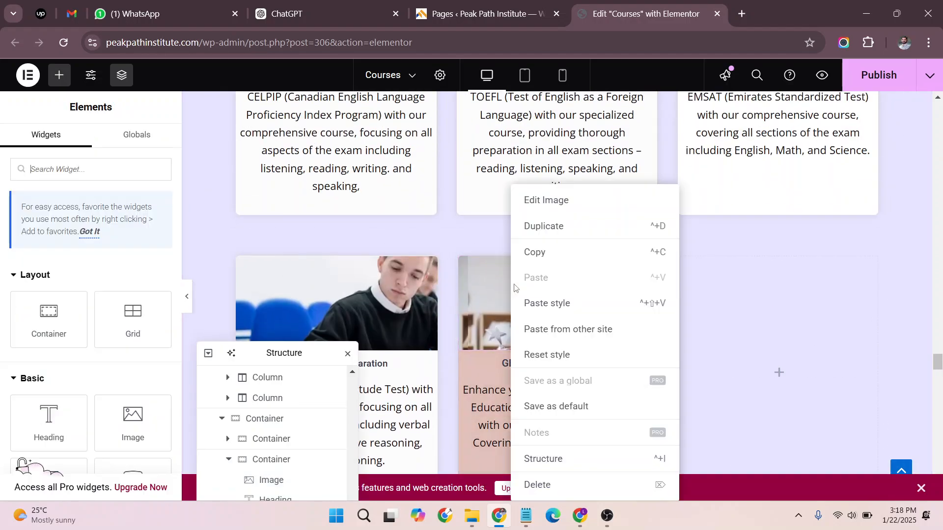
pyautogui.click(554, 253)
pyautogui.scroll(-10, 553, 257)
pyautogui.rightClick(557, 290)
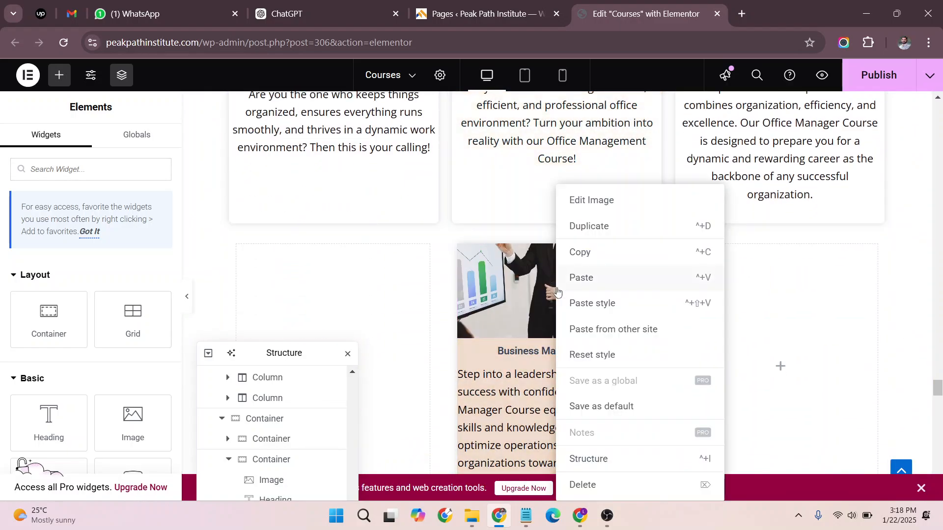
pyautogui.click(589, 299)
# Step: Try the Bottom Center and Center Center object positions on the Business Manager Course image
pyautogui.click(607, 314)
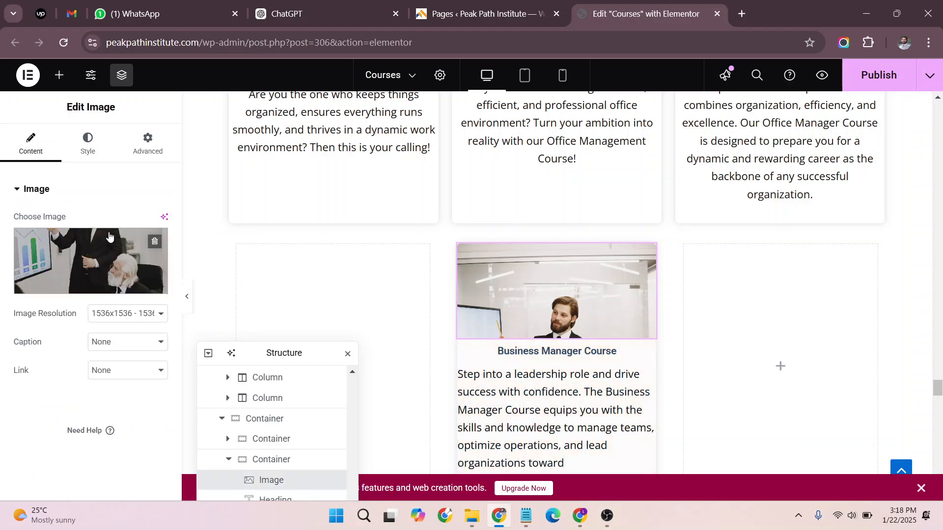
pyautogui.click(98, 139)
pyautogui.click(128, 404)
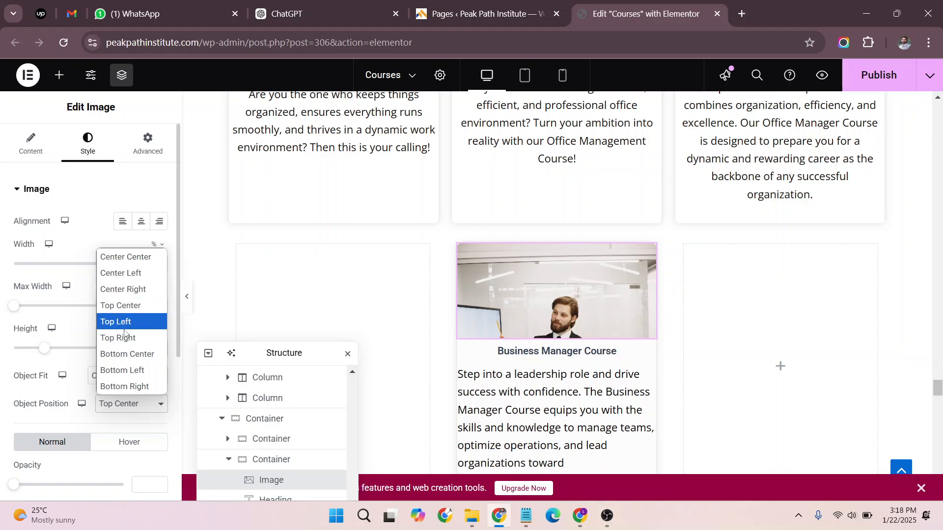
pyautogui.click(137, 359)
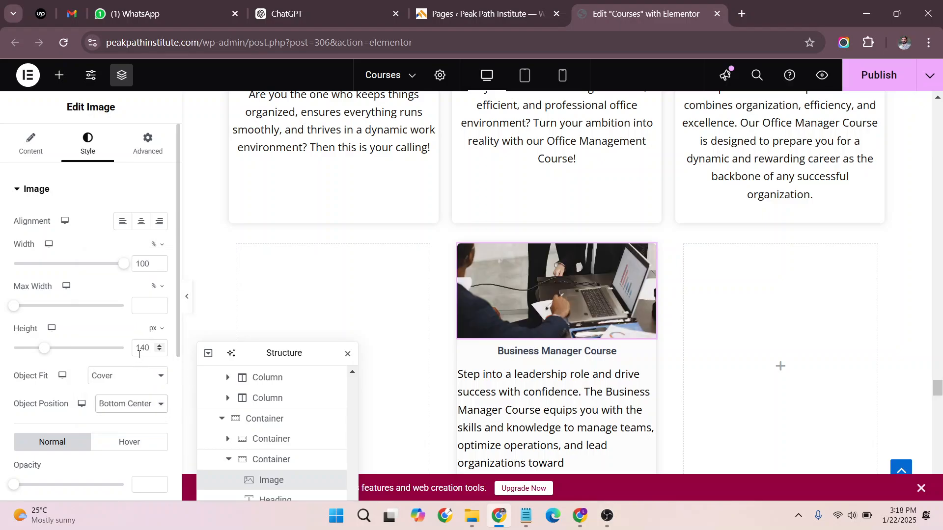
pyautogui.click(135, 407)
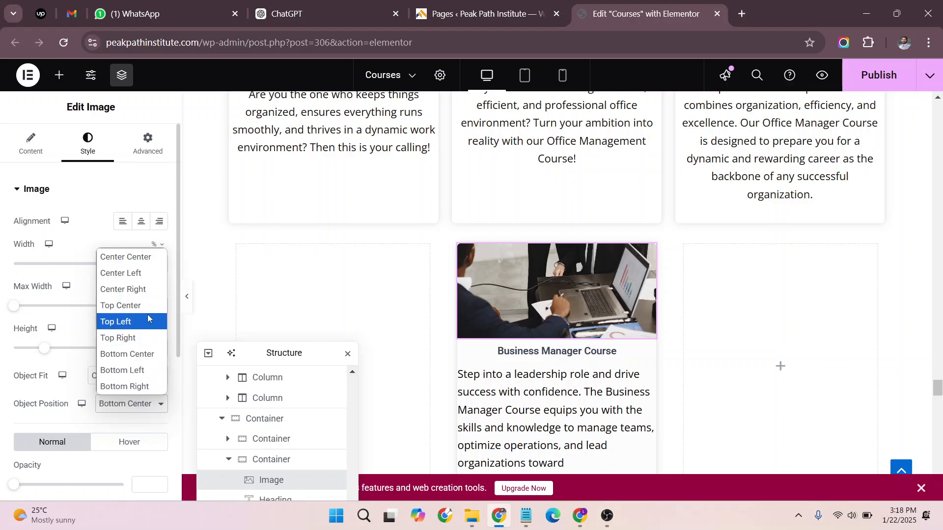
pyautogui.click(142, 258)
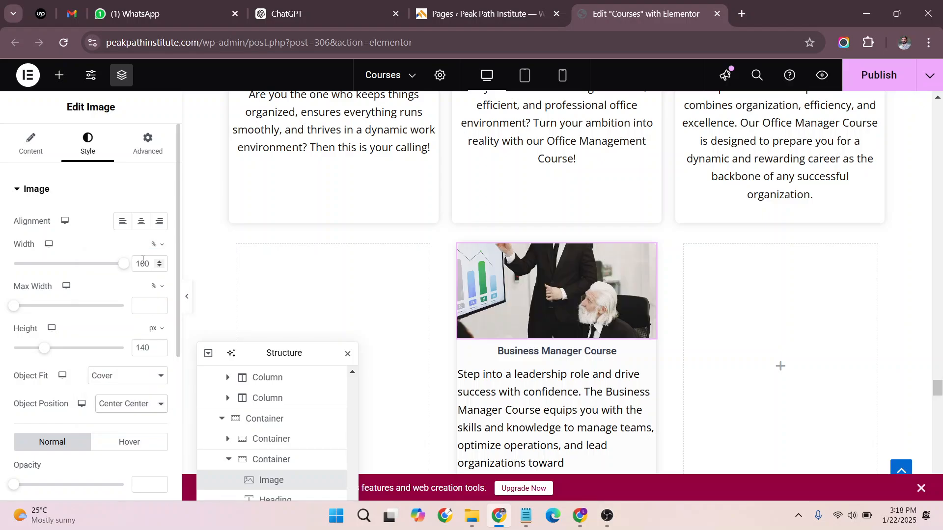
# Step: Try Scale Down, Contain and Fill as the Business Manager Course image's object fit, and return it to Cover
pyautogui.click(130, 410)
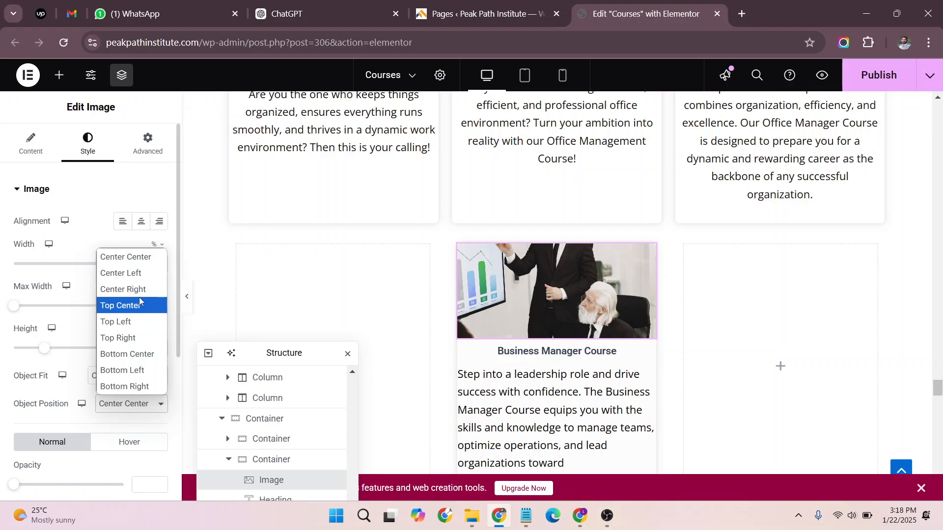
pyautogui.click(64, 391)
pyautogui.click(100, 381)
pyautogui.click(101, 381)
pyautogui.click(101, 381)
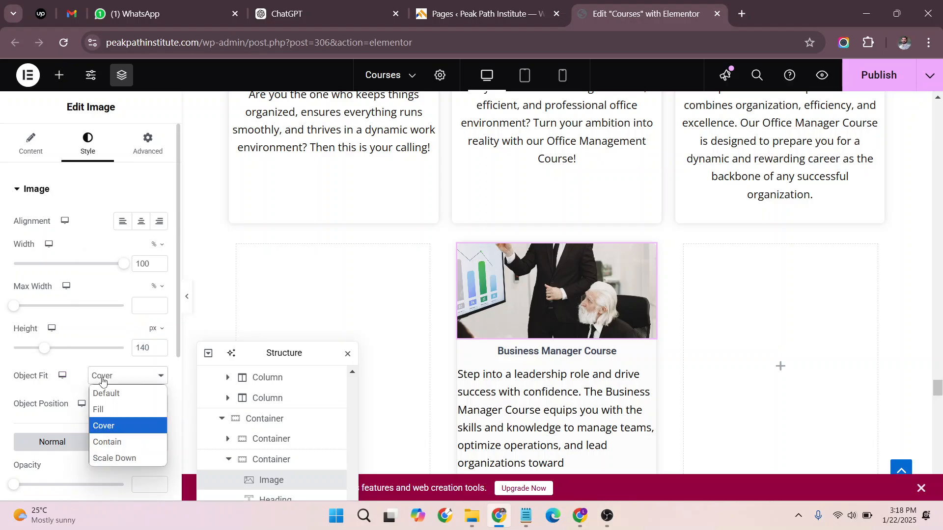
pyautogui.click(139, 454)
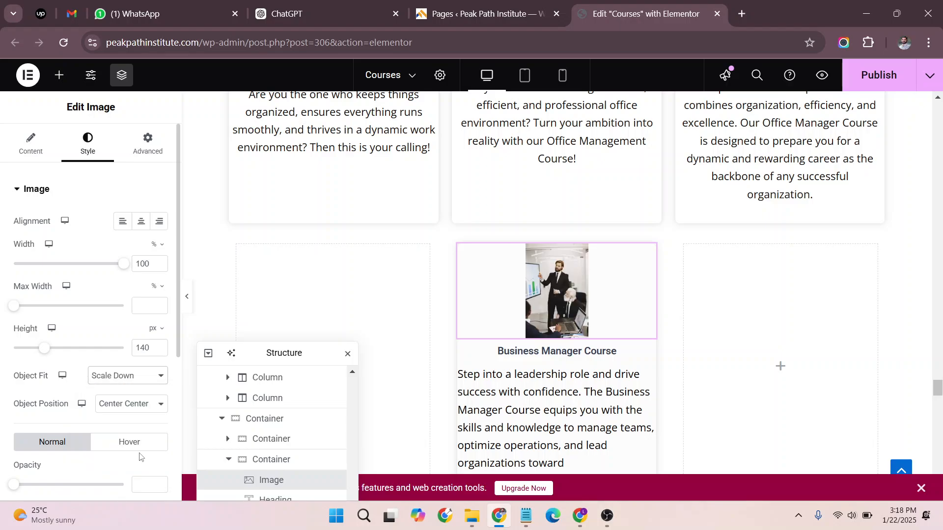
pyautogui.click(136, 404)
pyautogui.click(136, 403)
pyautogui.click(142, 376)
pyautogui.click(124, 440)
pyautogui.click(139, 381)
pyautogui.click(131, 411)
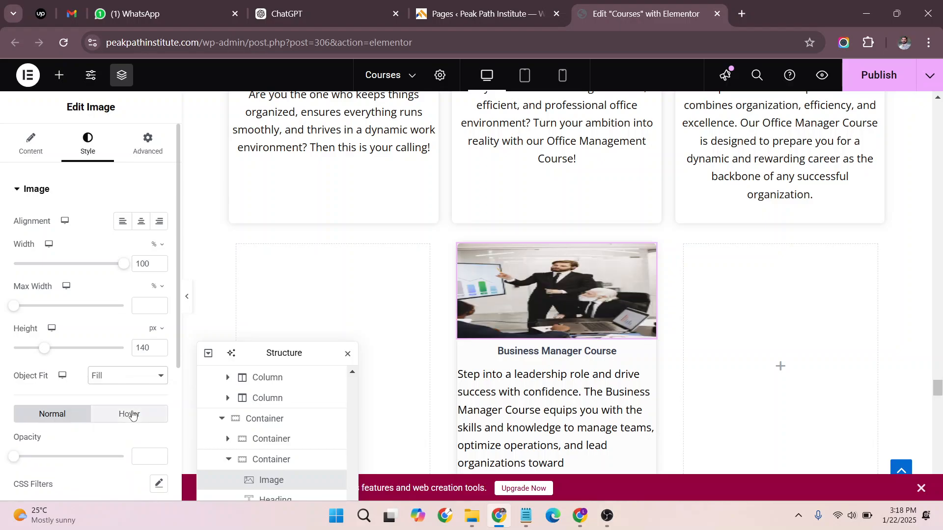
pyautogui.click(138, 380)
pyautogui.click(122, 426)
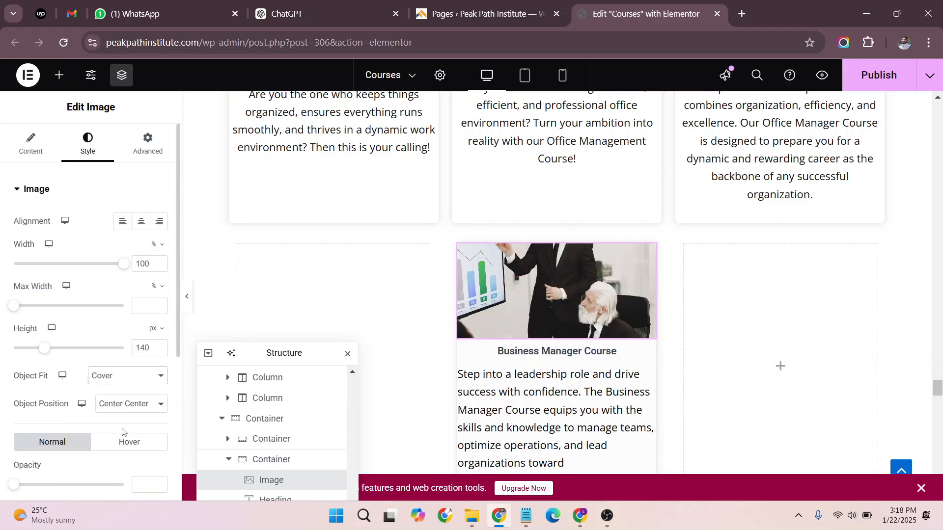
# Step: Set the Business Manager Course image's object position to Top Center
pyautogui.click(135, 410)
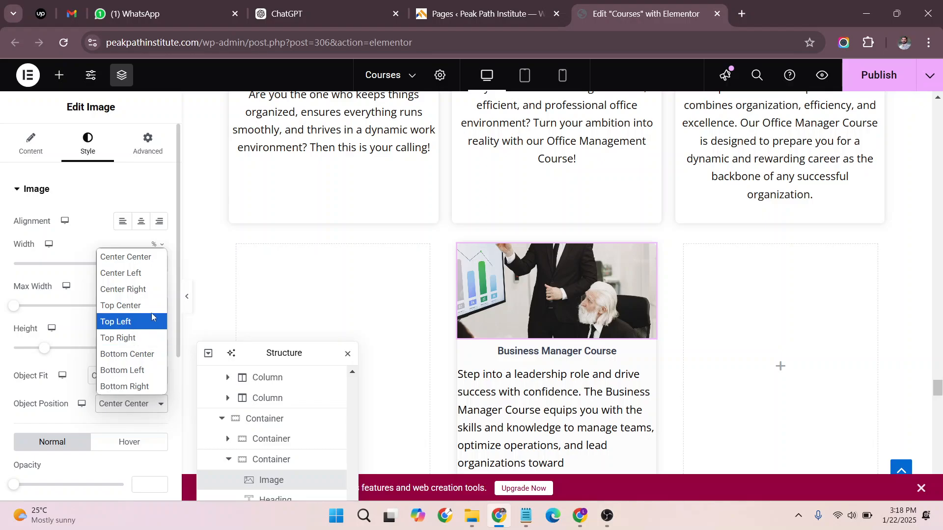
pyautogui.click(151, 311)
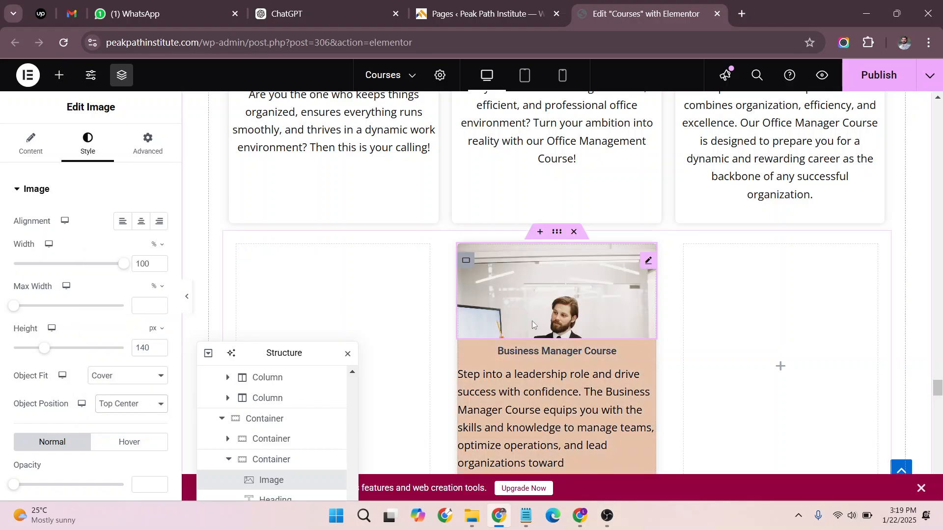
pyautogui.scroll(-2, 629, 273)
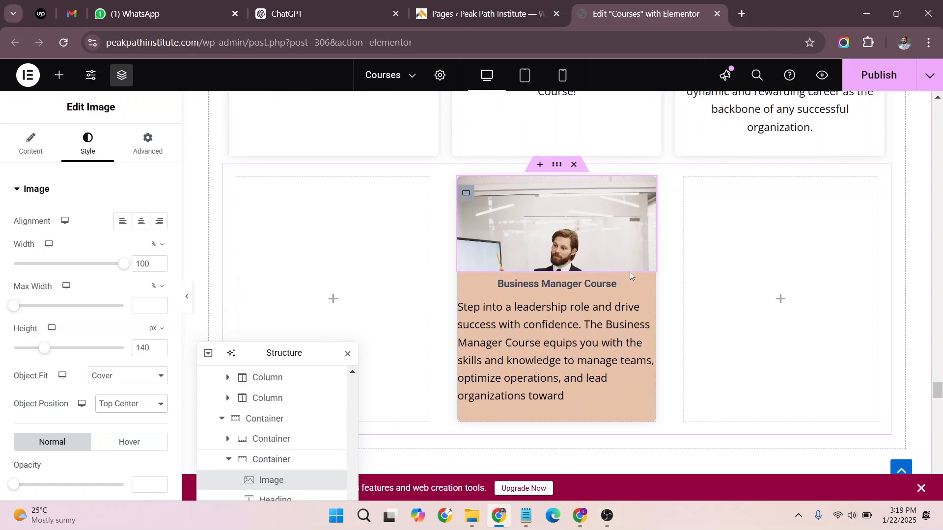
pyautogui.click(126, 404)
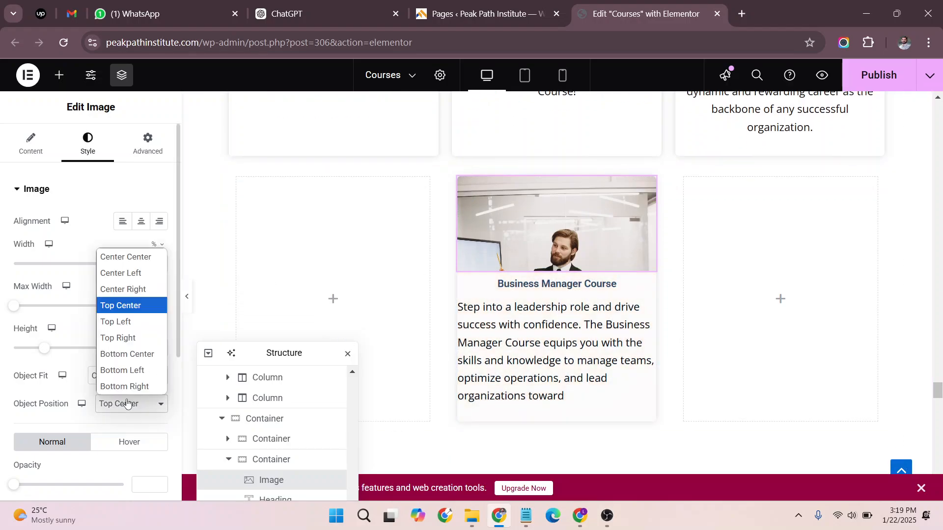
pyautogui.click(126, 402)
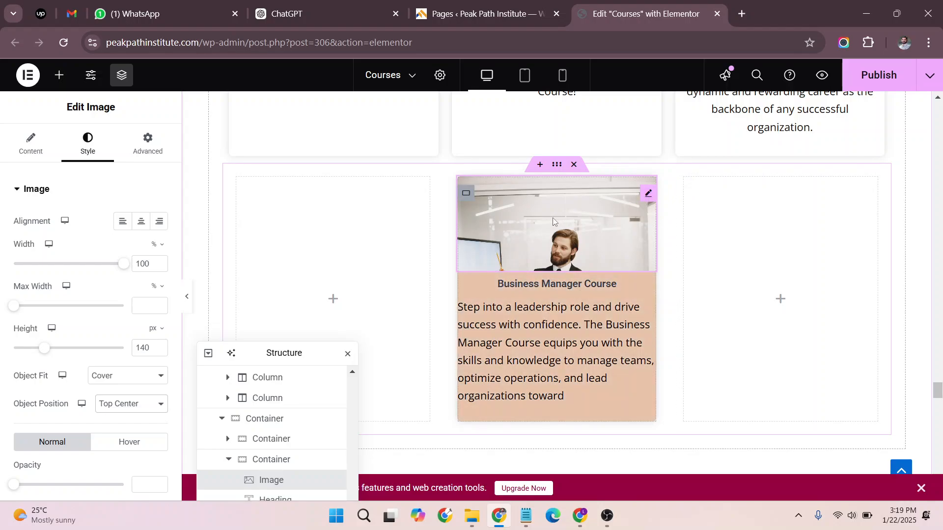
pyautogui.click(148, 143)
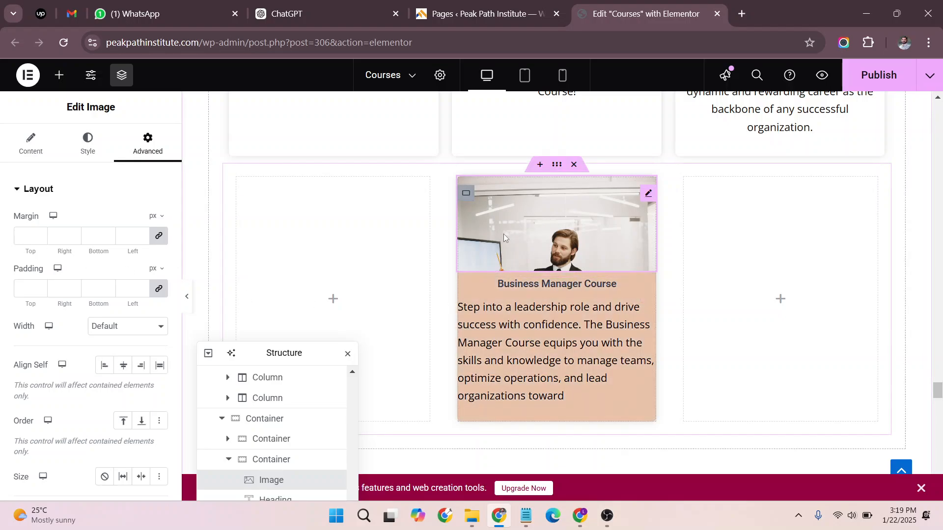
pyautogui.click(463, 196)
# Step: Set the vertical alignment of the Artisan Bread Making Course column to Top
pyautogui.scroll(-6, 743, 321)
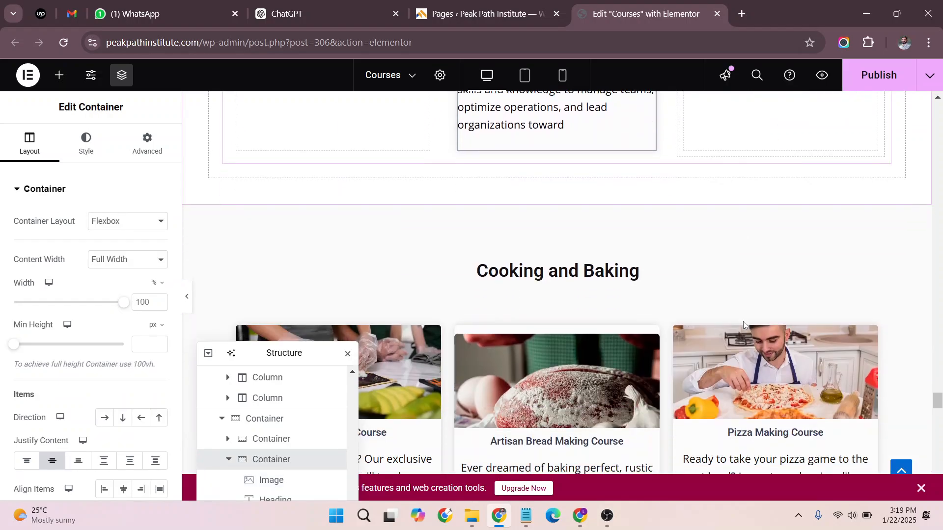
pyautogui.scroll(-3, 743, 320)
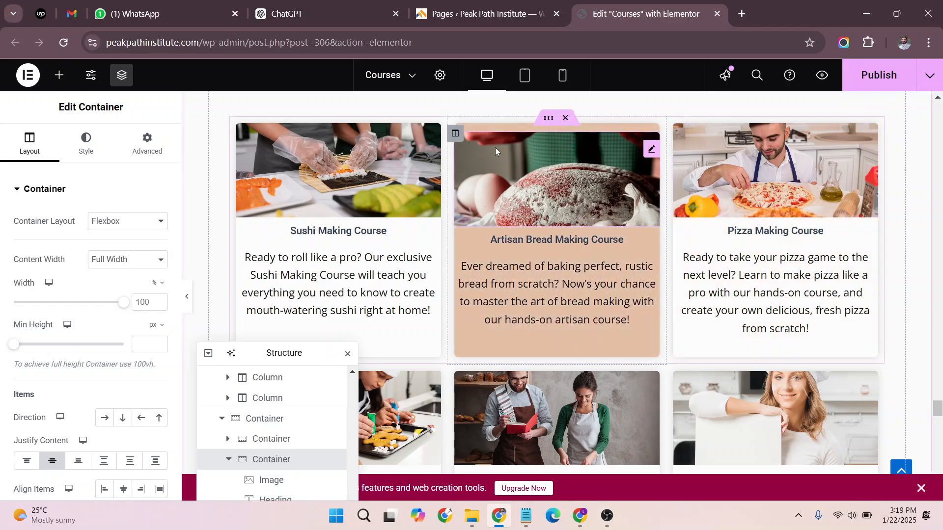
pyautogui.click(455, 133)
pyautogui.click(143, 248)
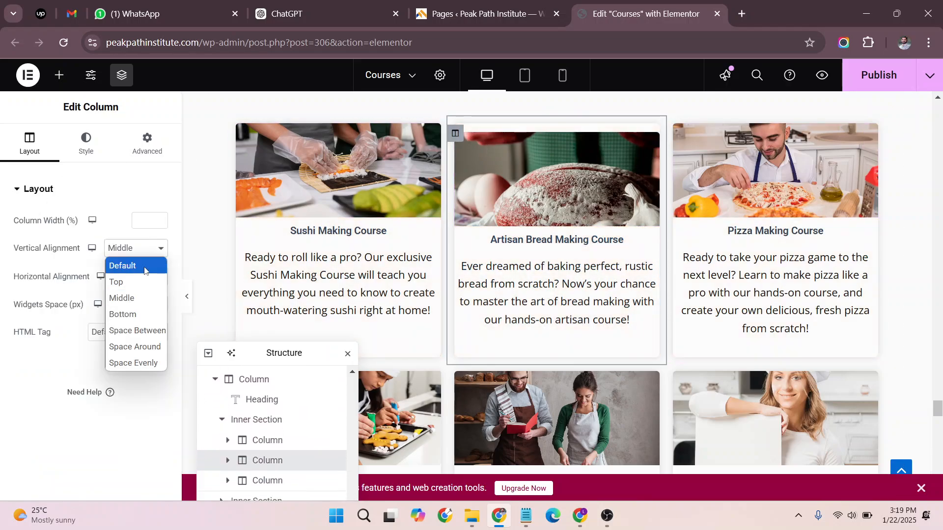
pyautogui.press('Escape')
pyautogui.press('Up')
# Step: Set the vertical alignment of the Brownies and Cheese Cake Course column to Top
pyautogui.scroll(-3, 941, 268)
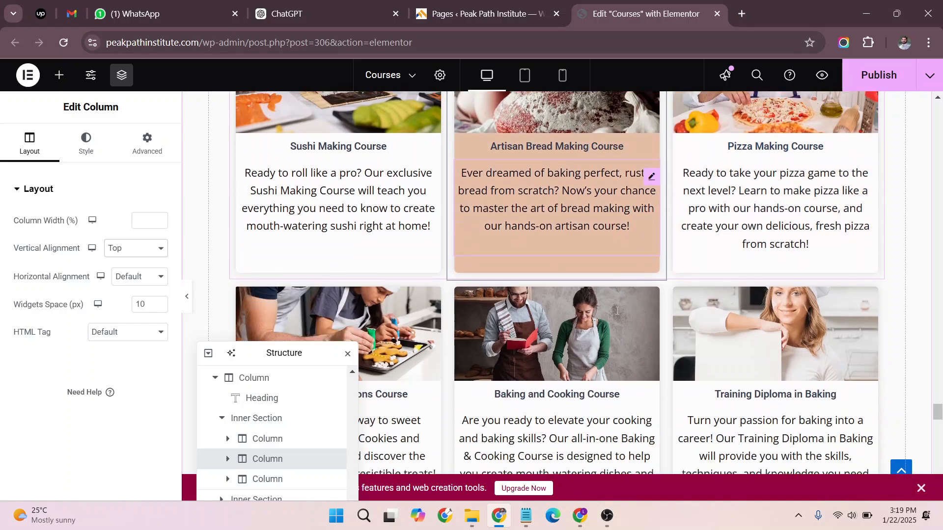
pyautogui.scroll(-6, 941, 269)
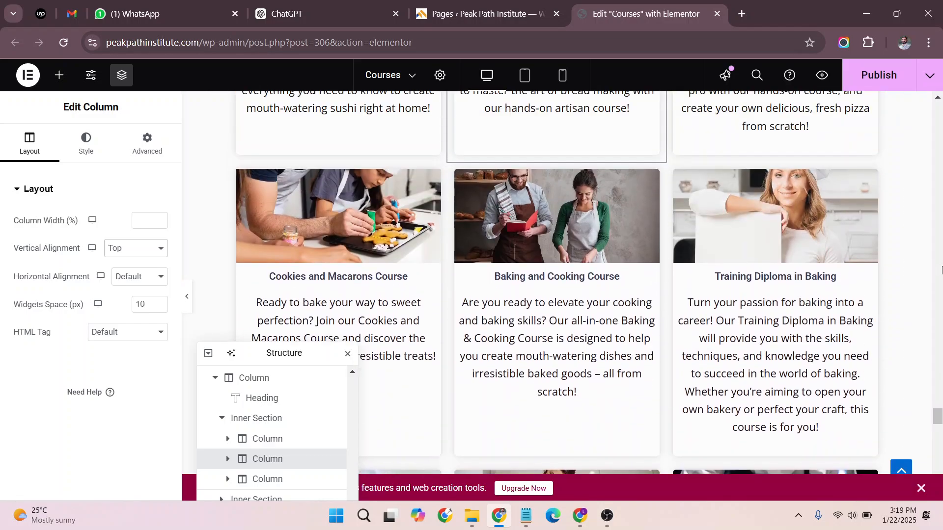
pyautogui.scroll(-14, 941, 268)
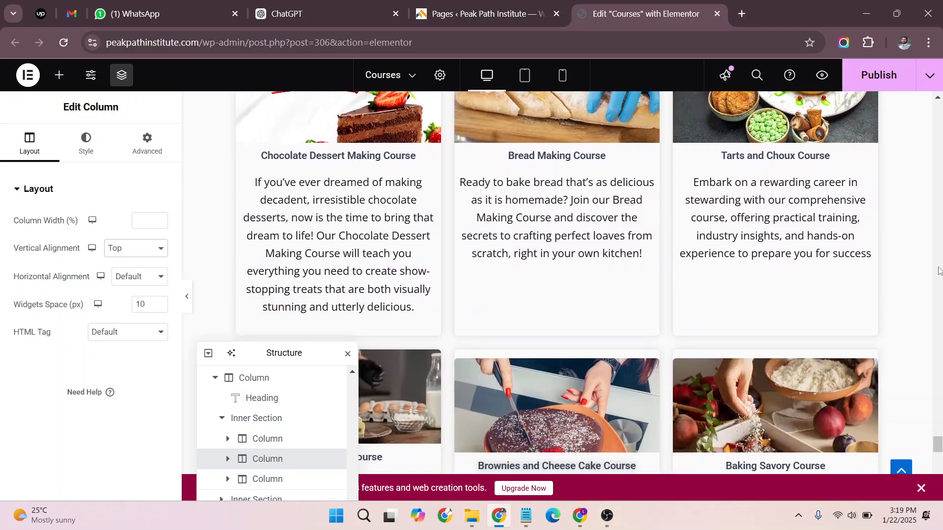
pyautogui.scroll(-3, 907, 269)
pyautogui.scroll(3, 459, 269)
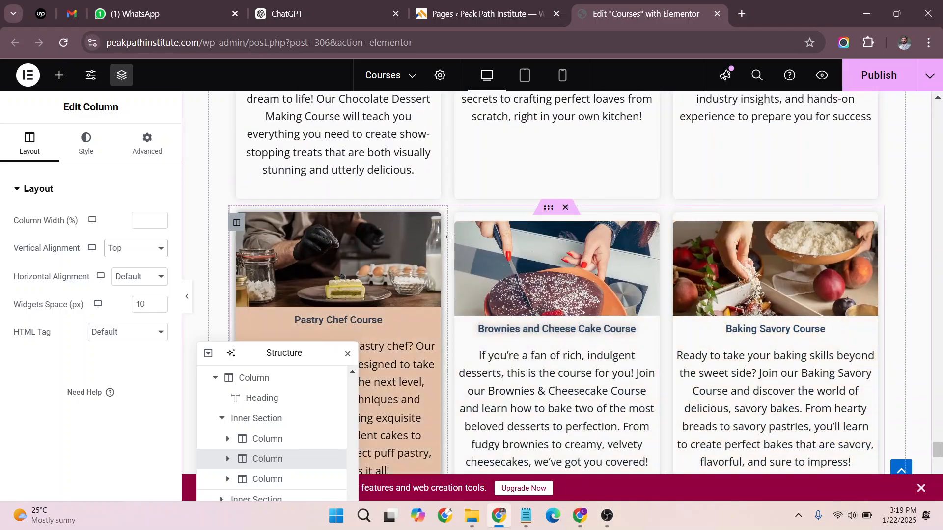
pyautogui.click(457, 224)
pyautogui.click(136, 248)
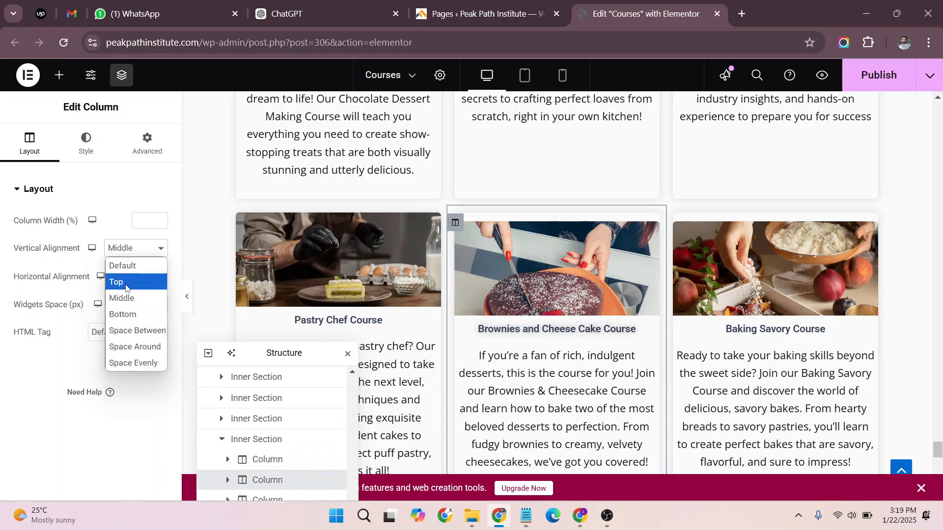
pyautogui.click(125, 278)
# Step: Set the vertical alignment of the Baking Savory Course column to Top
pyautogui.scroll(-3, 844, 308)
pyautogui.scroll(3, 694, 245)
pyautogui.click(694, 246)
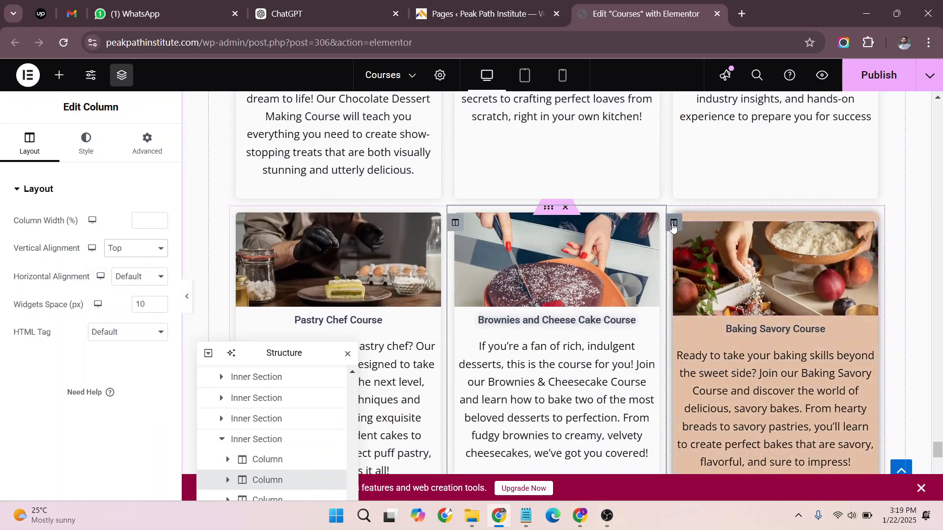
pyautogui.click(123, 247)
pyautogui.click(129, 282)
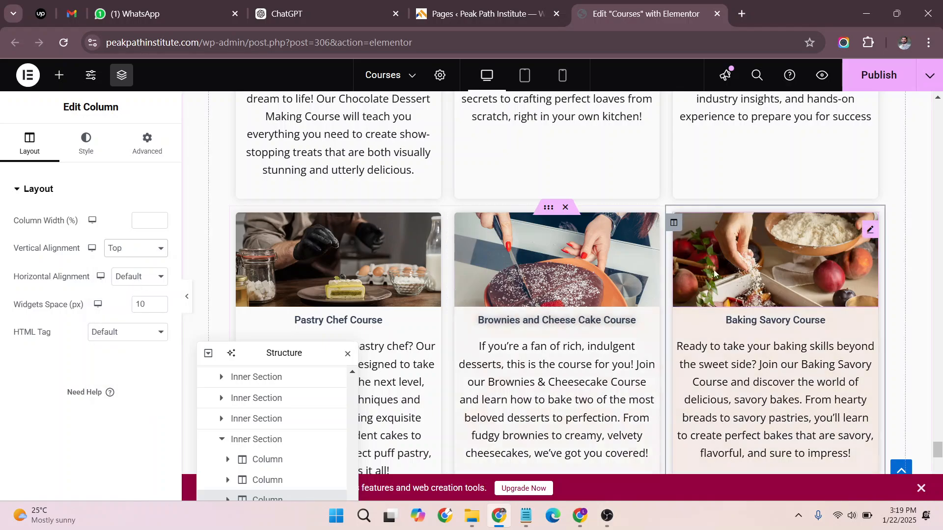
# Step: Select the container of the Cupcakes & Muffins and Cupcakes Decoration Course card for editing and compare it with the cards above
pyautogui.scroll(-8, 881, 320)
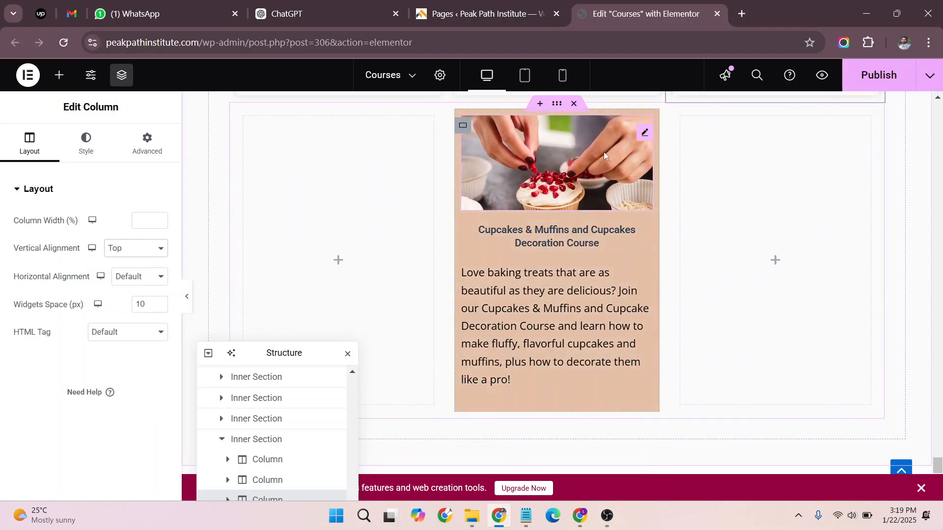
pyautogui.scroll(3, 603, 152)
pyautogui.click(463, 263)
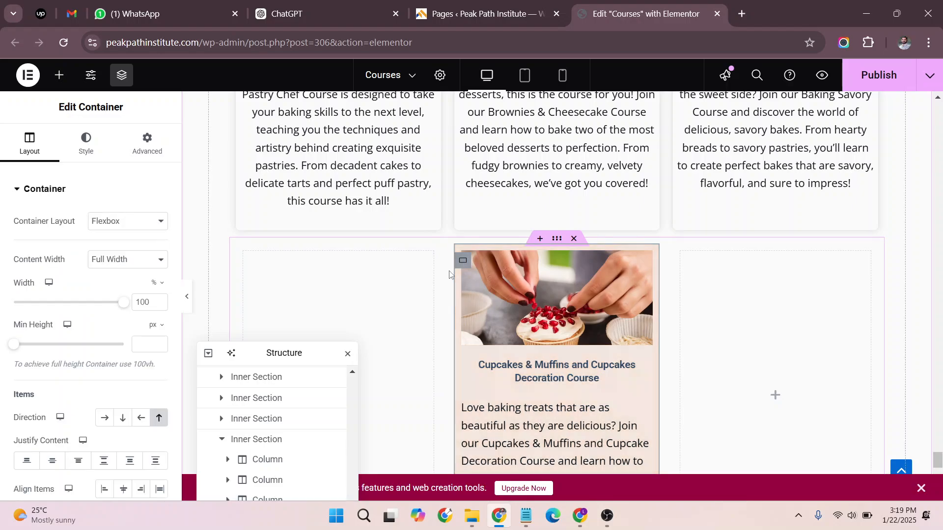
pyautogui.scroll(3, 463, 253)
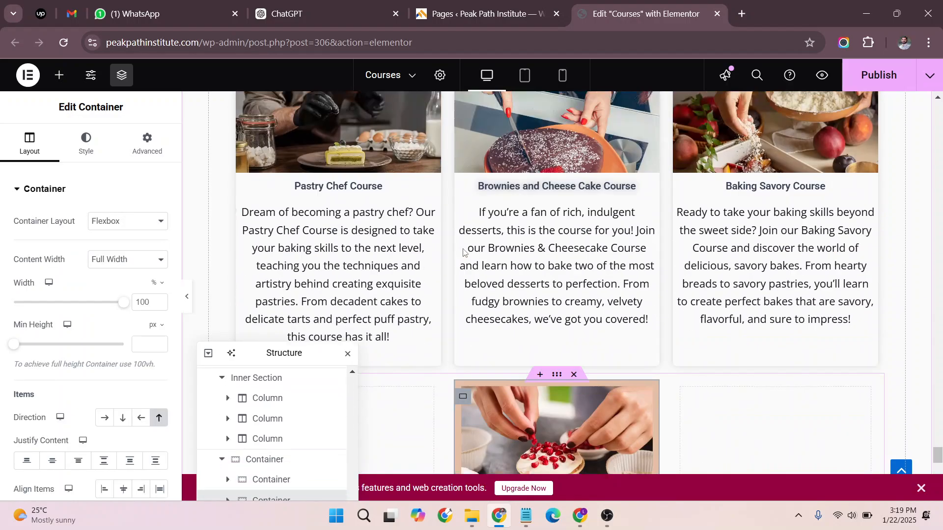
pyautogui.scroll(-5, 488, 285)
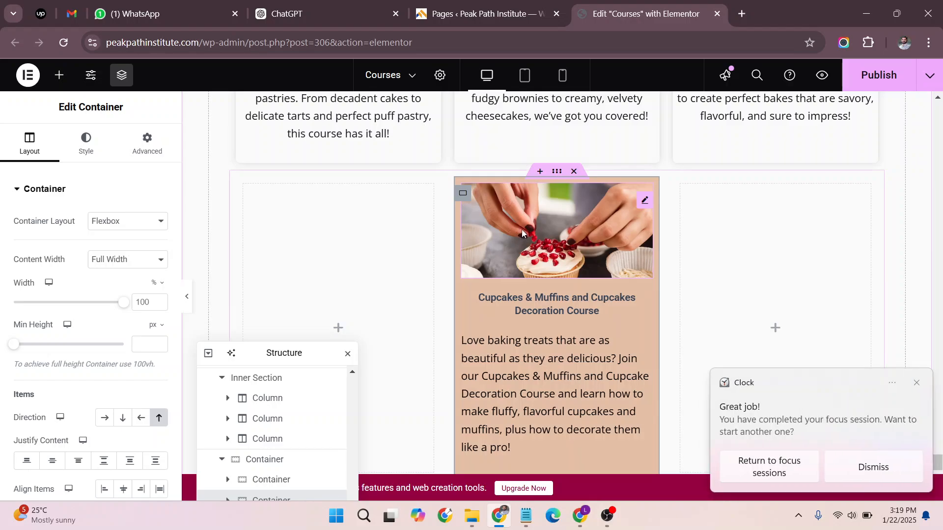
pyautogui.scroll(-3, 521, 229)
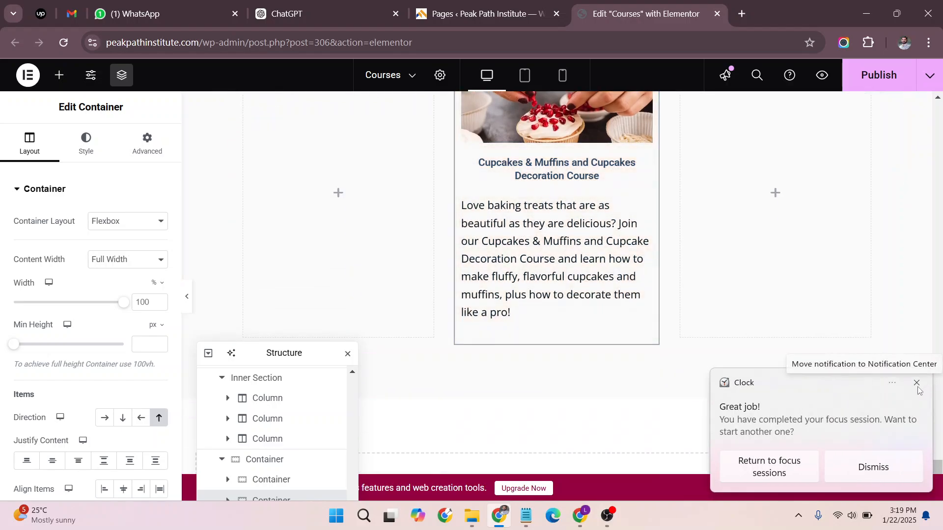
# Step: Return to focus sessions in the Clock app, start a 20-minute session and close the Clock window
pyautogui.click(797, 470)
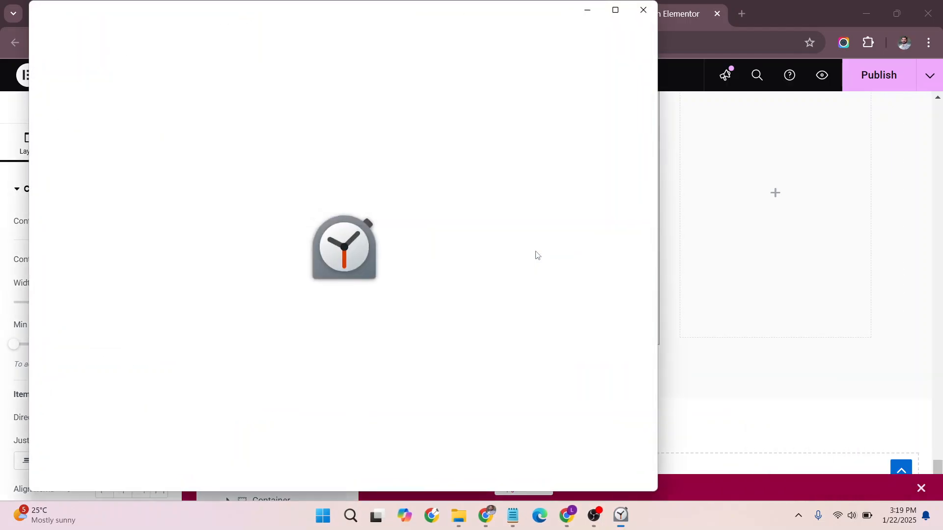
pyautogui.click(313, 249)
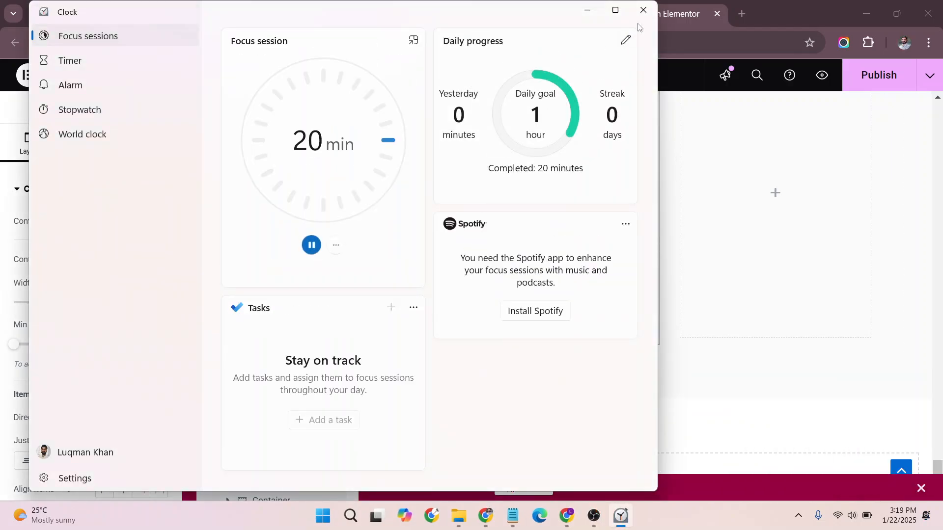
pyautogui.click(644, 10)
# Step: Set the Cupcakes & Muffins card container's border radius to 6 px and try a box shadow on its normal state
pyautogui.scroll(1, 511, 244)
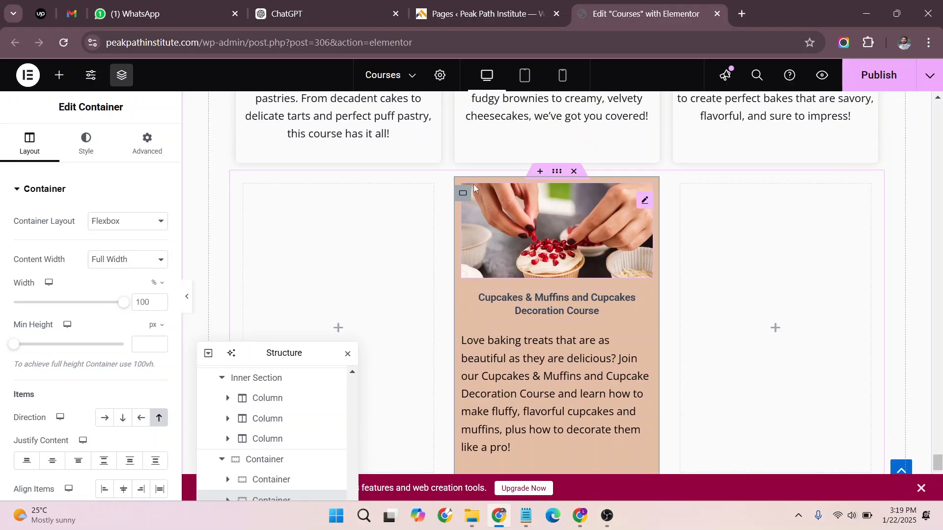
pyautogui.click(86, 144)
pyautogui.click(37, 335)
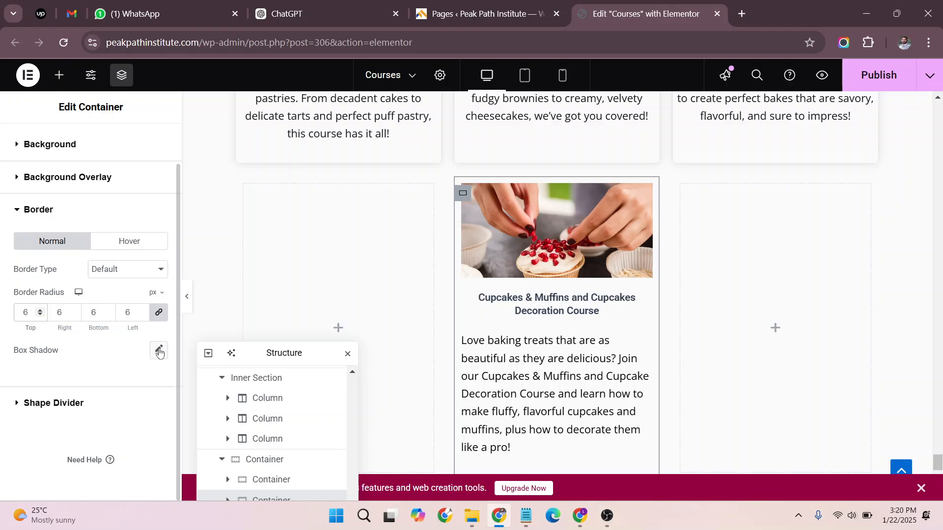
pyautogui.click(158, 351)
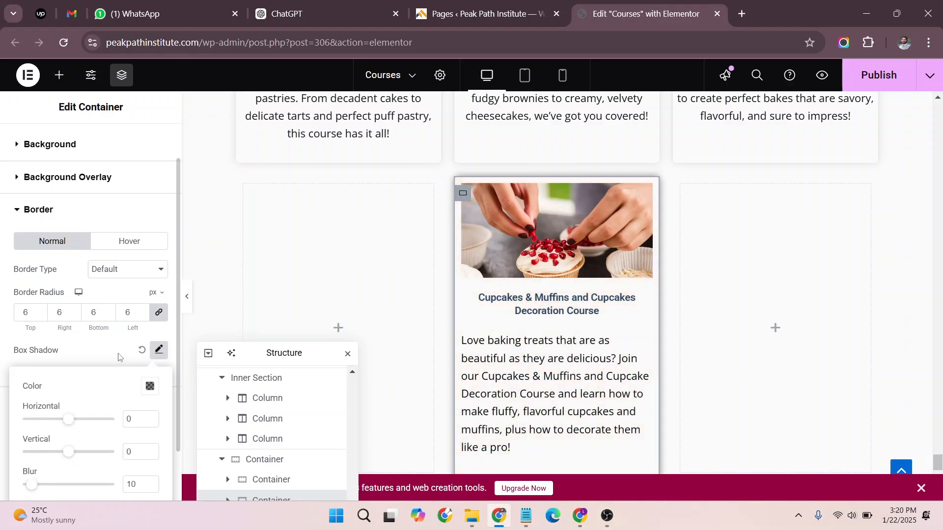
pyautogui.click(119, 354)
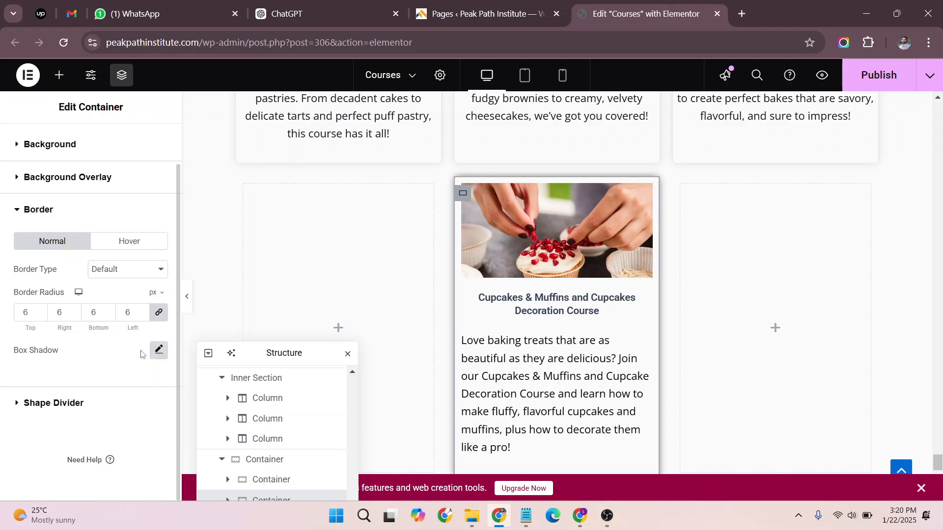
# Step: Add a default box shadow to the hover state of the Cupcakes & Muffins card container
pyautogui.click(130, 241)
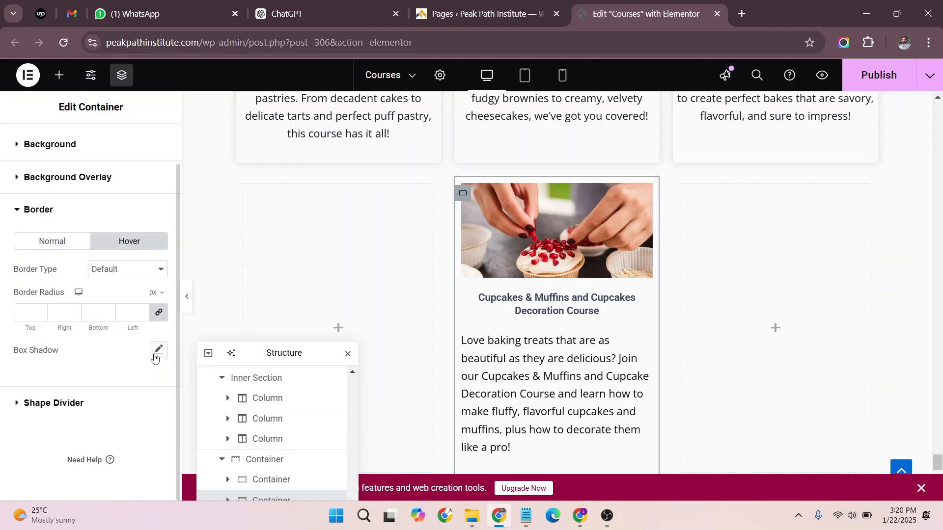
pyautogui.click(156, 357)
pyautogui.click(115, 363)
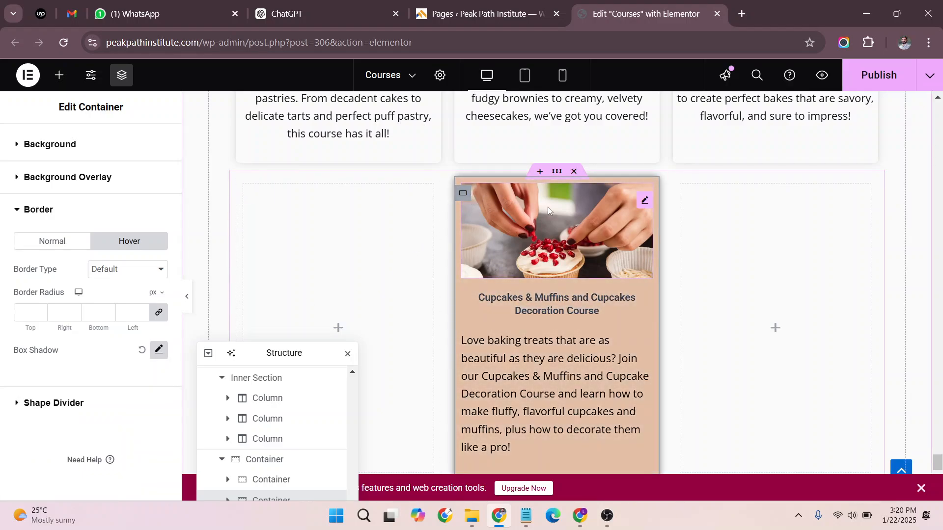
# Step: Set the padding of the Cupcakes & Muffins card container to 0 px on all sides
pyautogui.scroll(1, 160, 185)
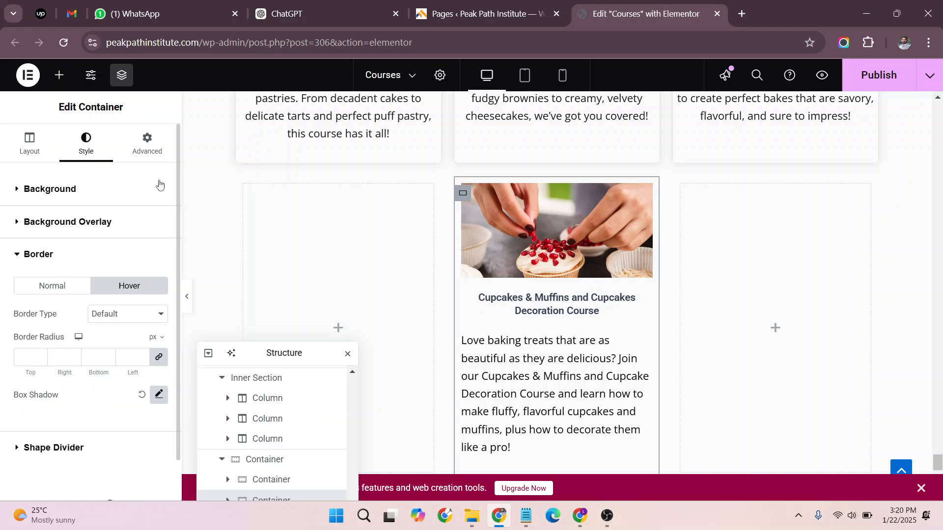
pyautogui.click(160, 153)
pyautogui.click(25, 287)
pyautogui.write('0')
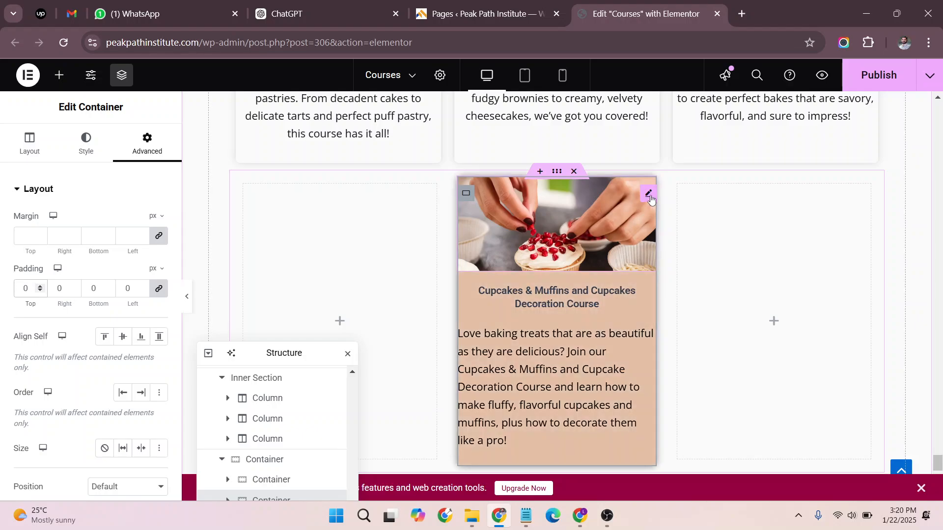
# Step: Set the border radius of the Cupcakes & Muffins card image to 6 px on all corners
pyautogui.click(649, 199)
pyautogui.click(88, 142)
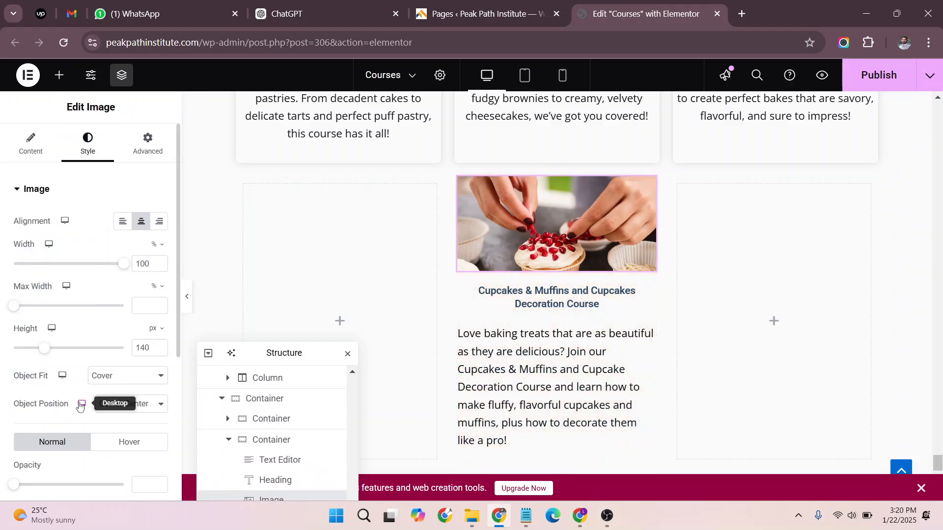
pyautogui.scroll(-4, 53, 425)
pyautogui.scroll(-1, 53, 426)
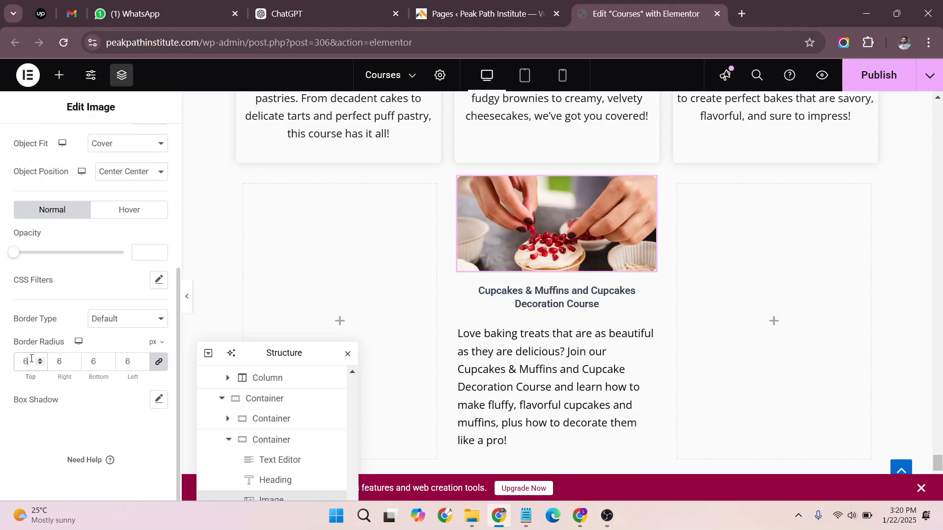
pyautogui.scroll(5, 144, 143)
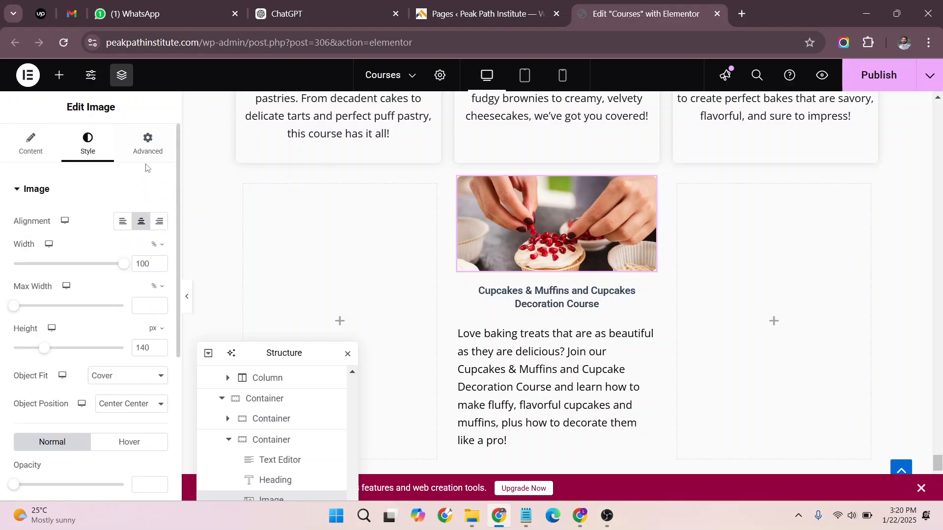
pyautogui.click(153, 156)
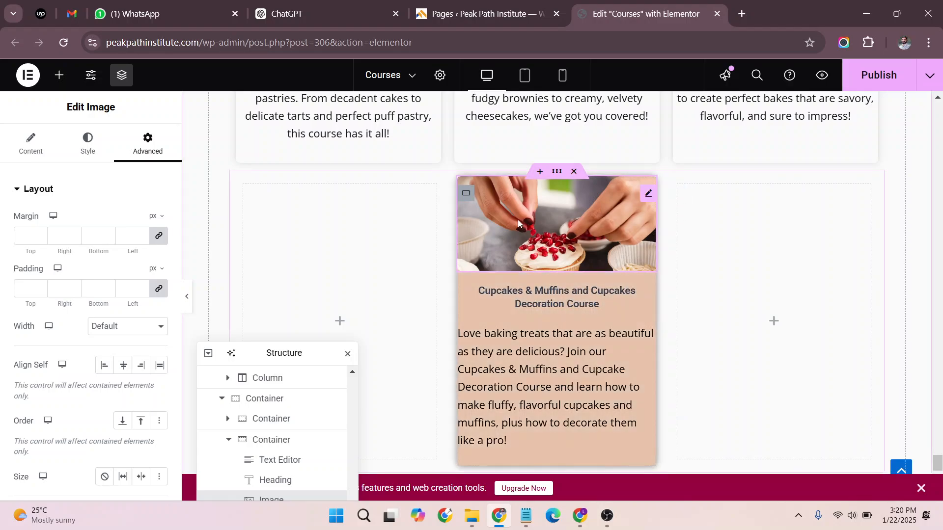
pyautogui.scroll(-3, 674, 320)
pyautogui.scroll(3, 674, 320)
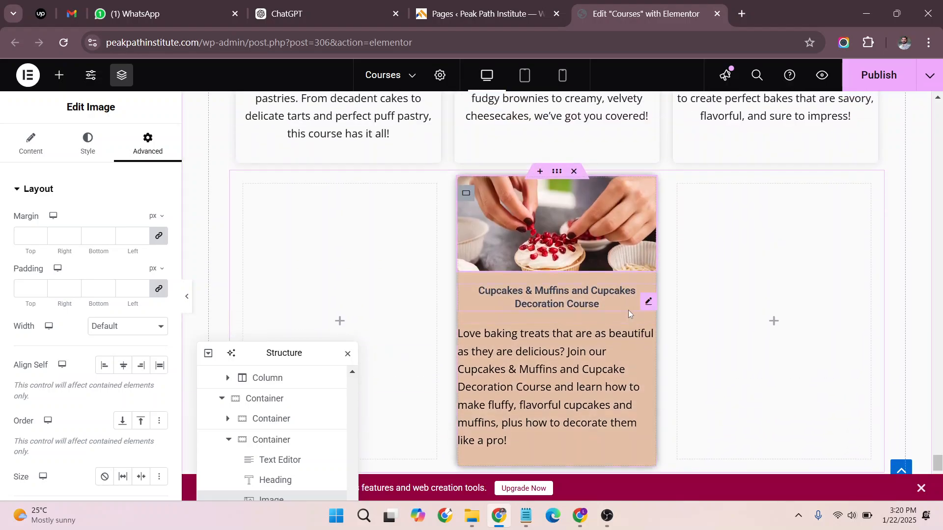
# Step: Set the margin of the Cupcakes & Muffins card's description text to 5 px on all sides
pyautogui.click(578, 365)
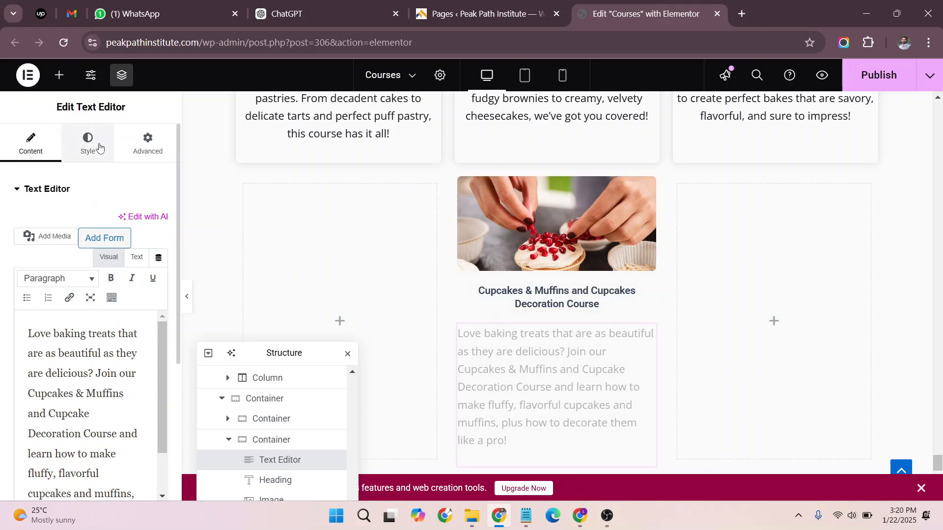
pyautogui.click(99, 145)
pyautogui.click(140, 142)
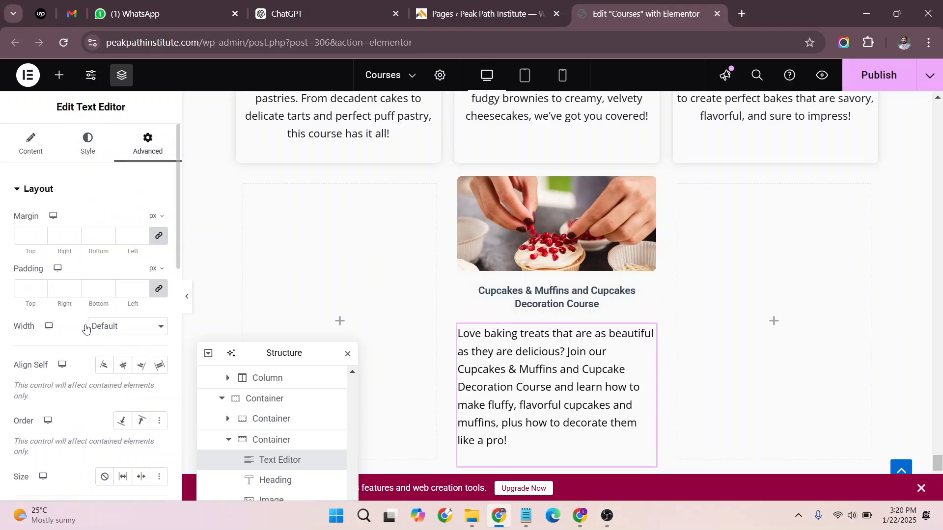
pyautogui.click(25, 235)
pyautogui.write('5')
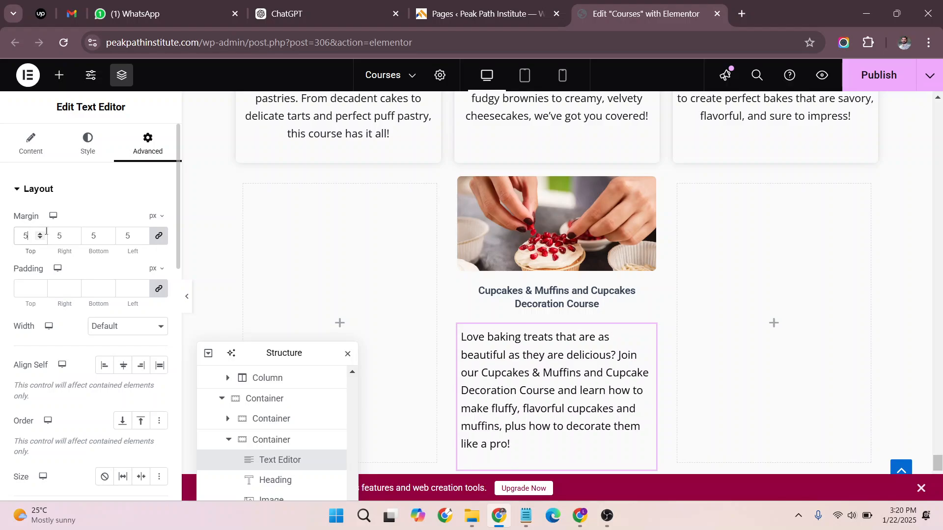
pyautogui.scroll(-4, 804, 380)
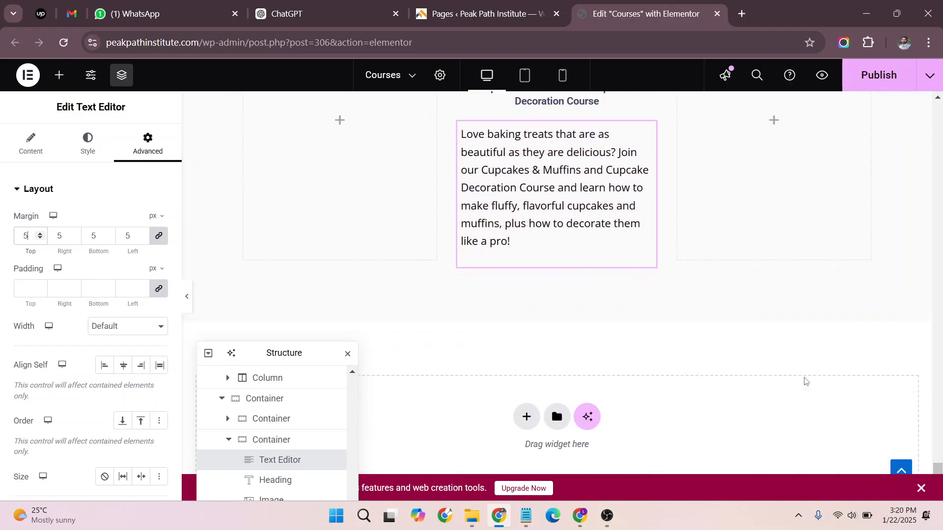
pyautogui.scroll(1, 804, 378)
pyautogui.scroll(3, 791, 298)
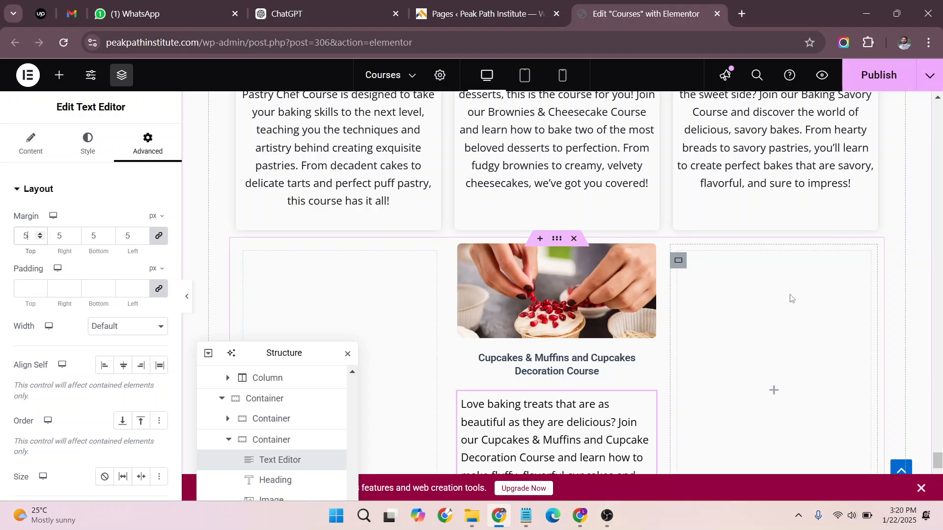
# Step: Add a box shadow with a blur of 5 to the normal state of the Cupcakes & Muffins card container
pyautogui.scroll(-2, 790, 298)
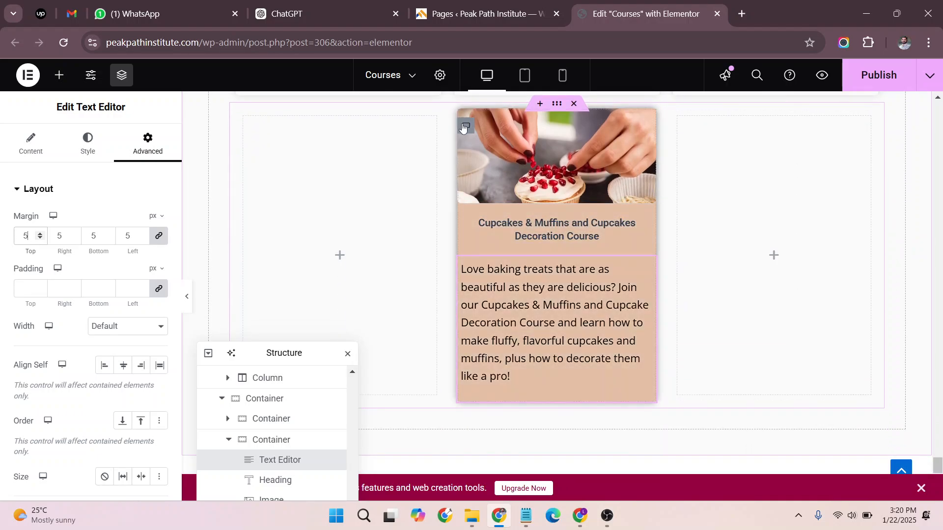
pyautogui.scroll(2, 396, 191)
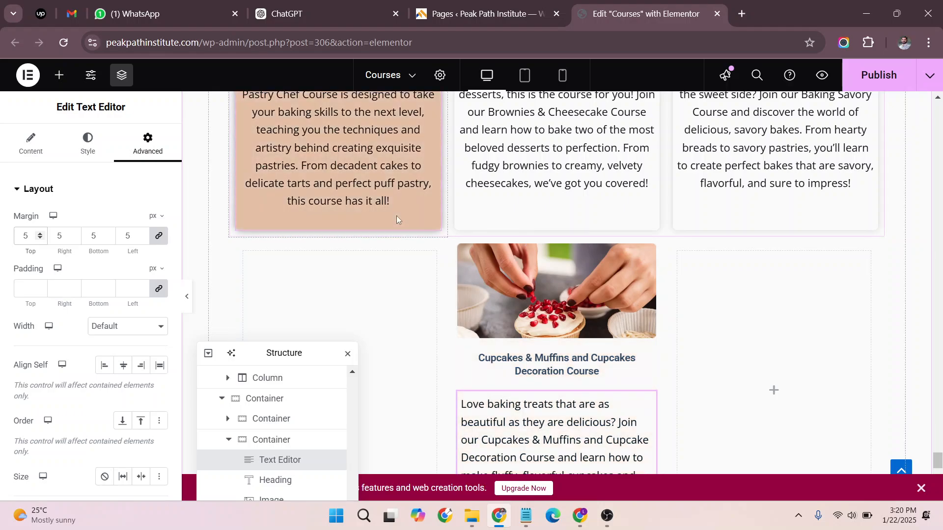
pyautogui.scroll(2, 400, 245)
pyautogui.scroll(-2, 471, 295)
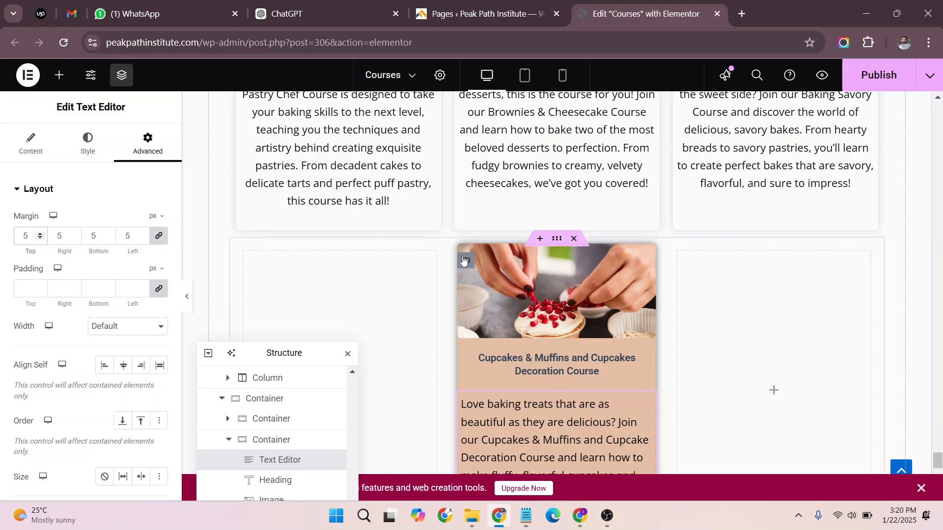
pyautogui.click(464, 261)
pyautogui.click(86, 143)
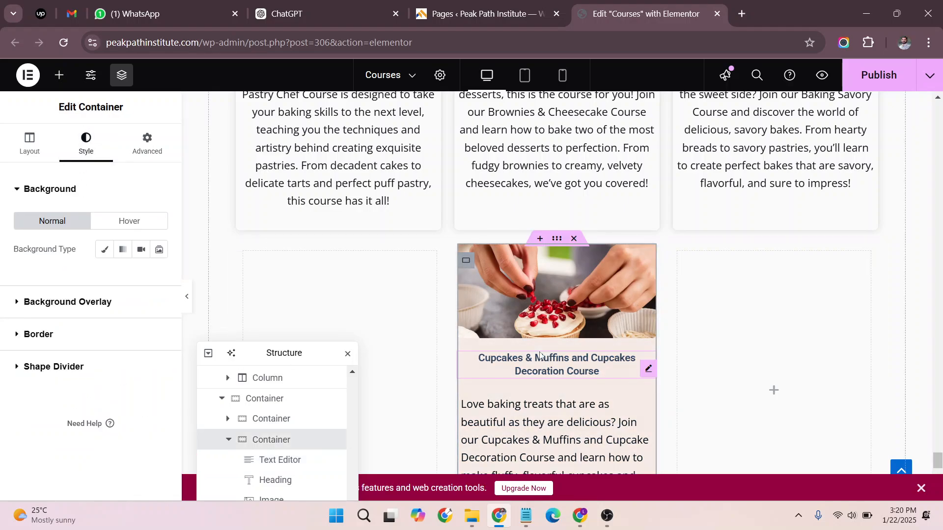
pyautogui.click(38, 334)
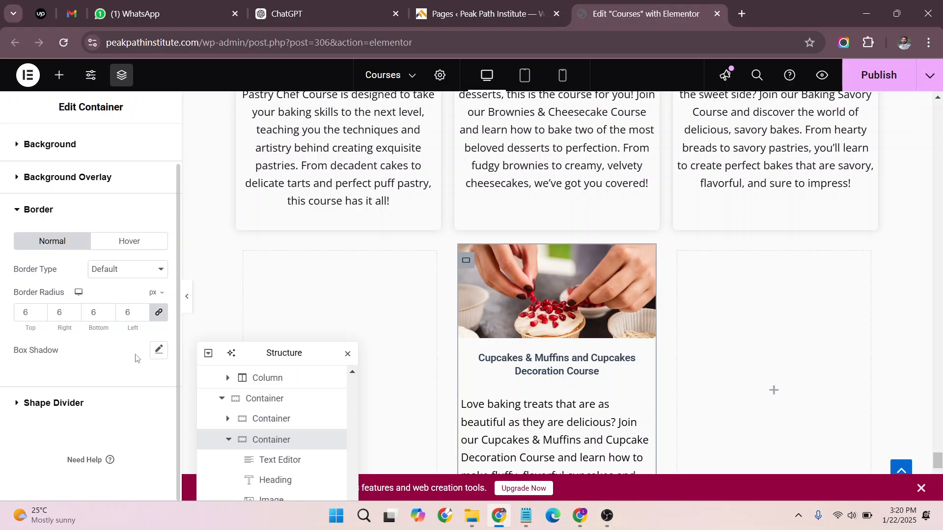
pyautogui.click(158, 351)
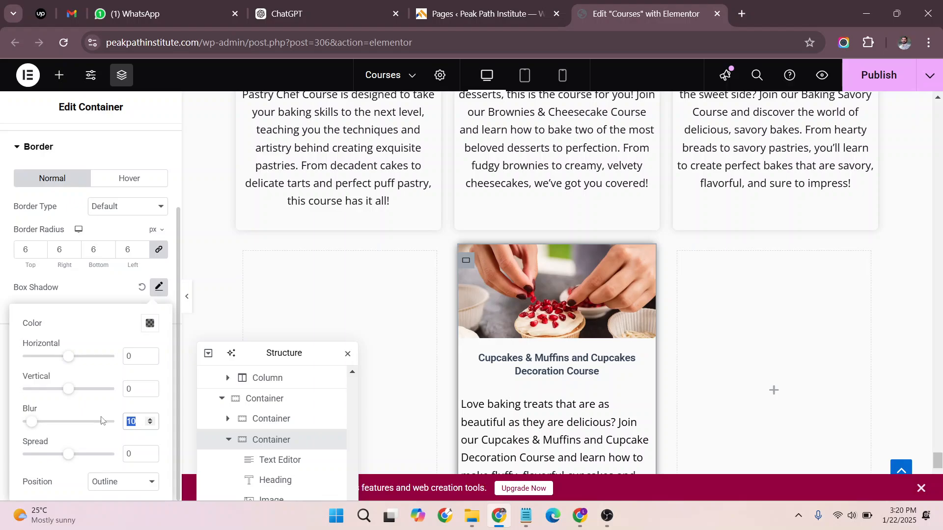
pyautogui.write('5')
pyautogui.click(402, 314)
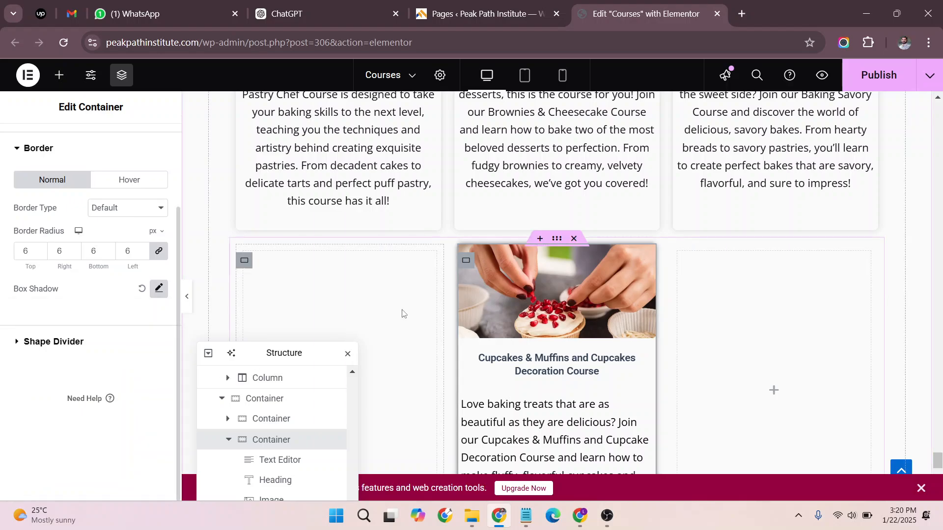
# Step: Publish the updated Courses page, change the editor to tablet preview and close the page structure view
pyautogui.scroll(-2, 902, 338)
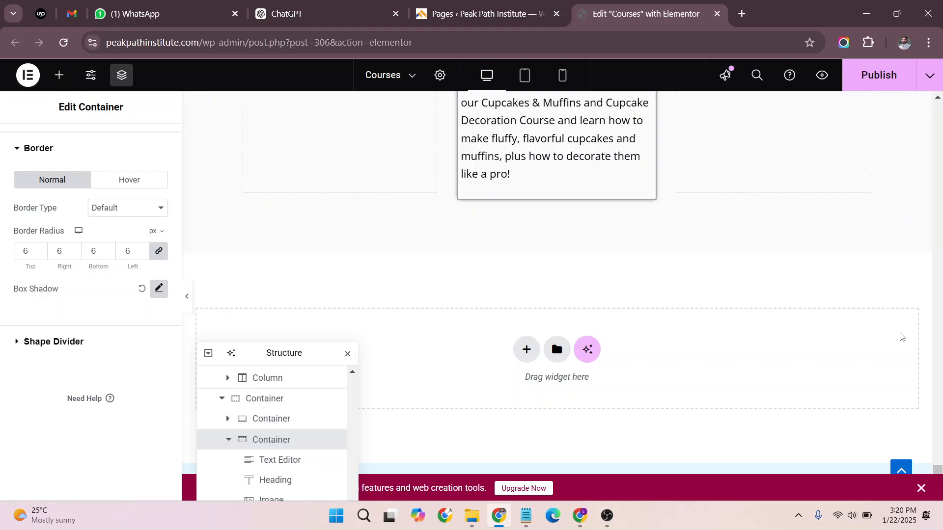
pyautogui.scroll(-3, 901, 337)
pyautogui.scroll(5, 904, 294)
pyautogui.scroll(4, 904, 248)
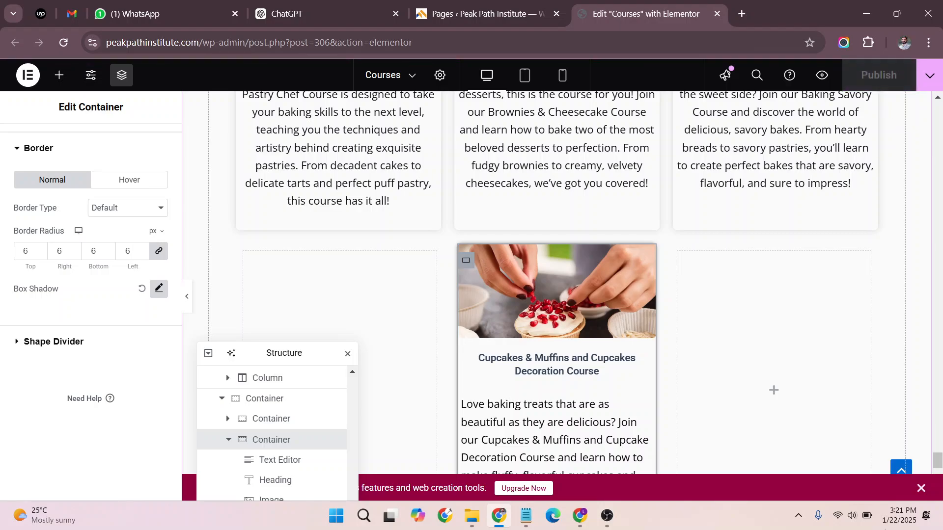
pyautogui.scroll(10, 743, 229)
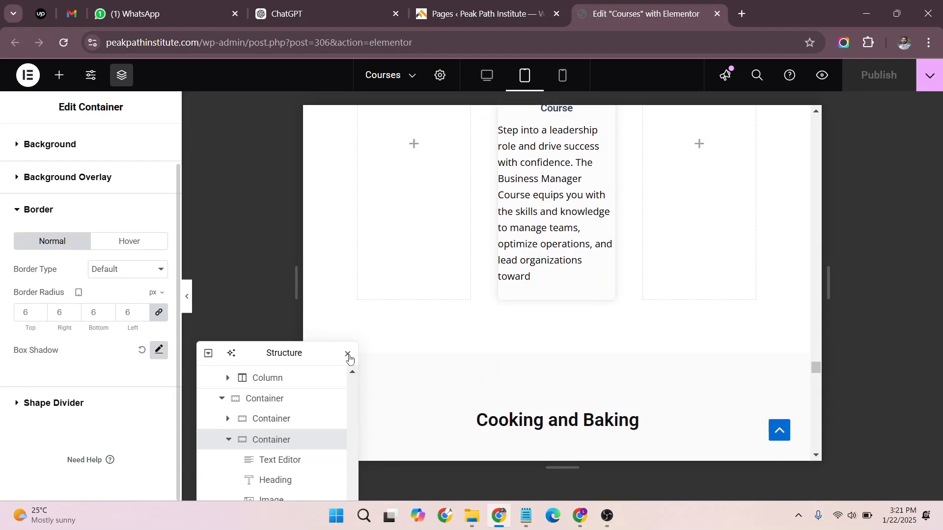
pyautogui.click(347, 355)
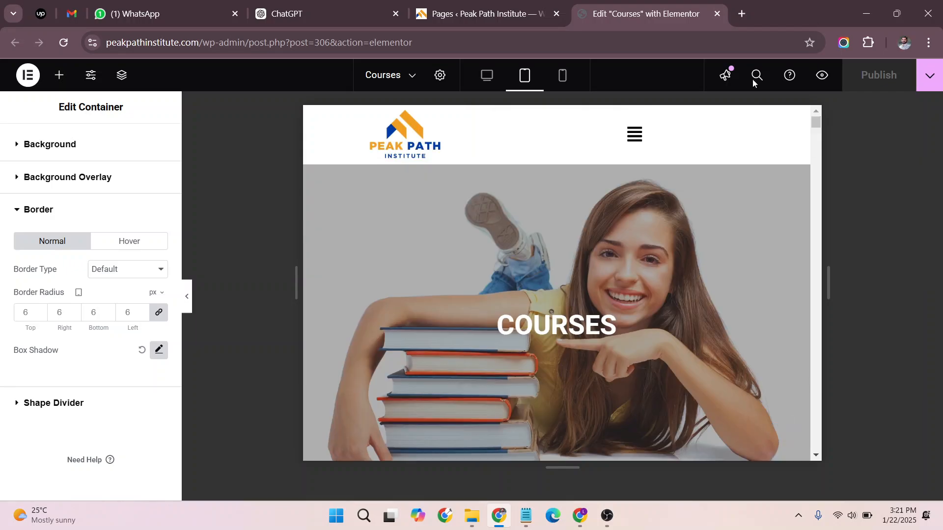
# Step: Set the tablet vertical alignment of the Digital Marketing Course column in the Information Technology section to Top
pyautogui.scroll(-12, 652, 296)
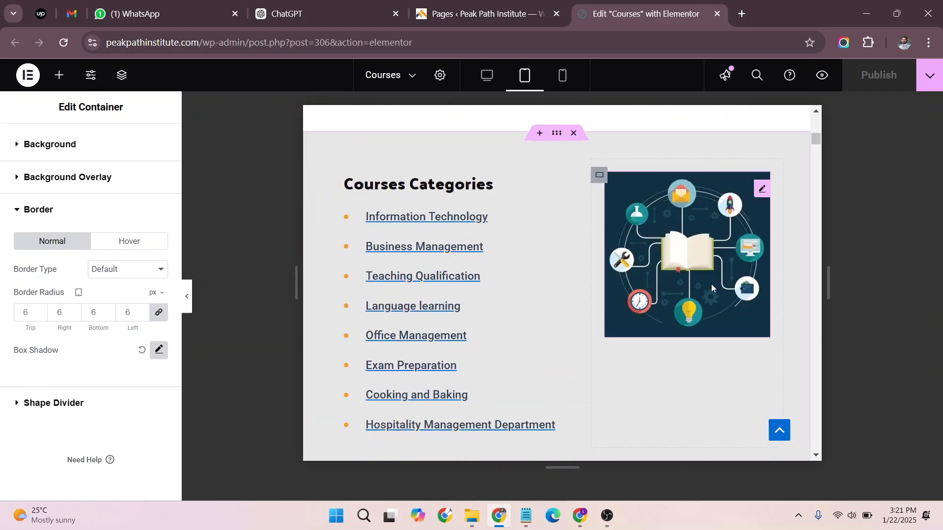
pyautogui.scroll(-6, 514, 244)
pyautogui.scroll(3, 506, 238)
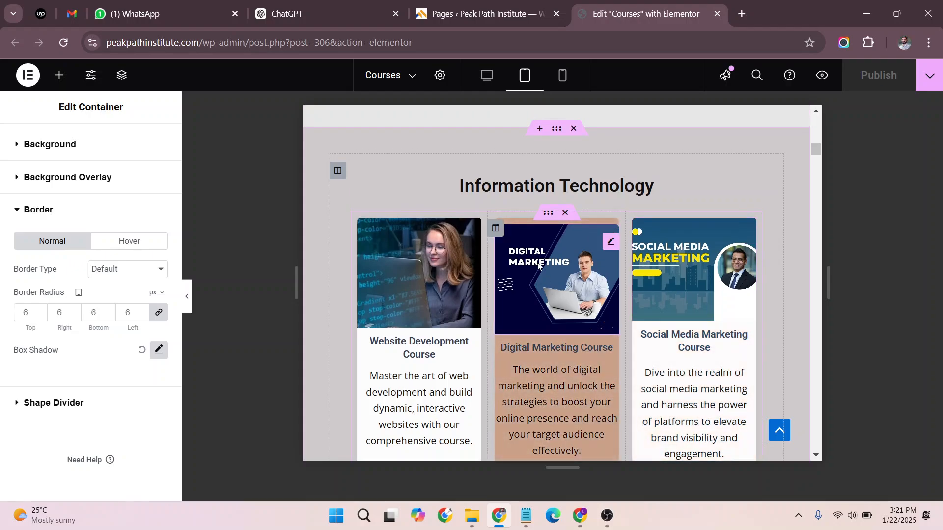
pyautogui.click(139, 251)
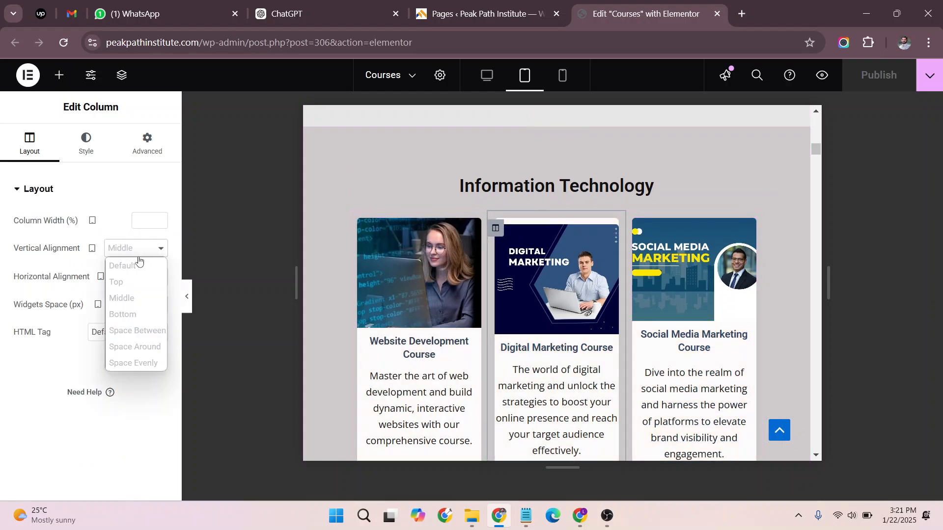
pyautogui.click(133, 281)
# Step: Copy the Digital Marketing Course column and paste its style onto the Advanced Excel and Microsoft Power BI columns
pyautogui.scroll(-7, 770, 319)
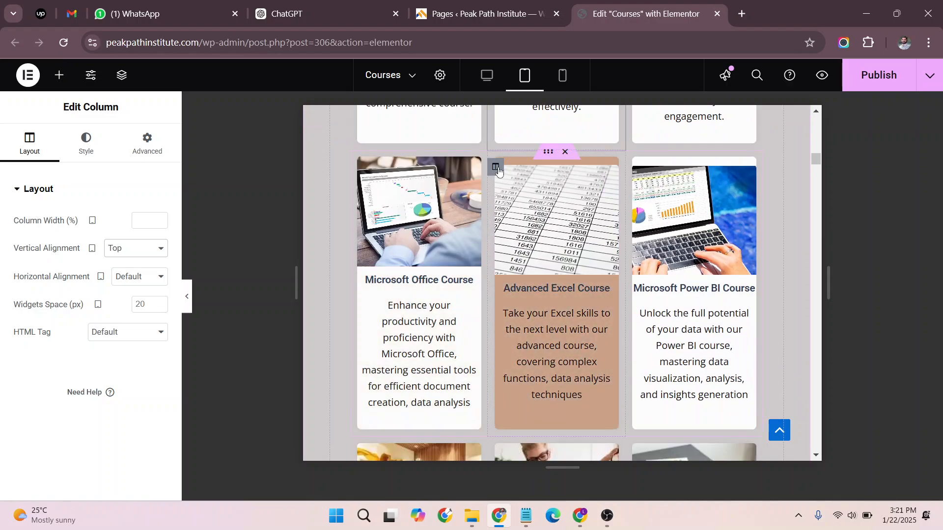
pyautogui.scroll(2, 497, 170)
pyautogui.scroll(2, 497, 170)
pyautogui.scroll(3, 496, 229)
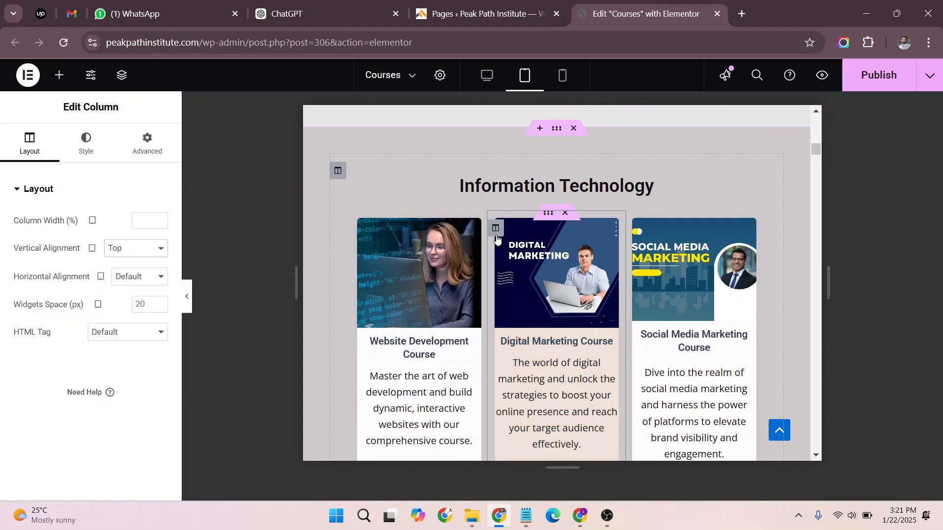
pyautogui.rightClick(496, 228)
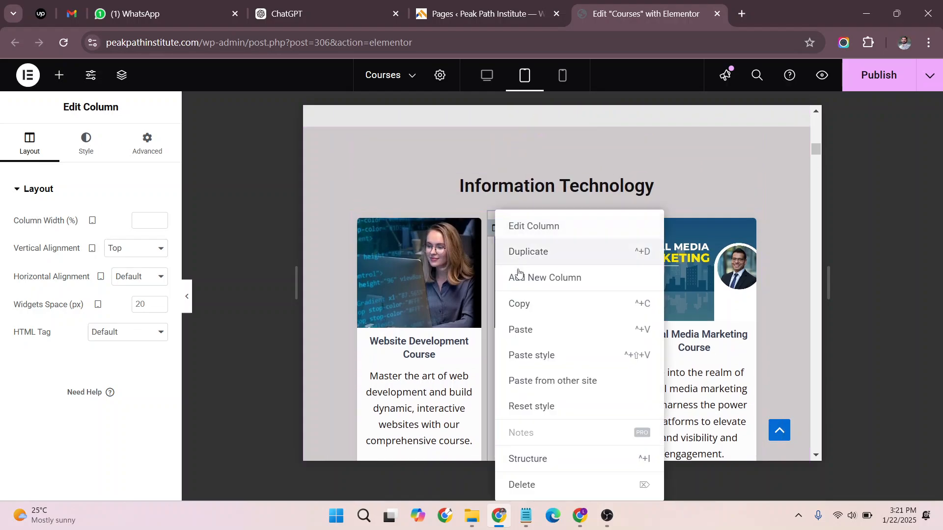
pyautogui.click(523, 303)
pyautogui.scroll(-3, 515, 318)
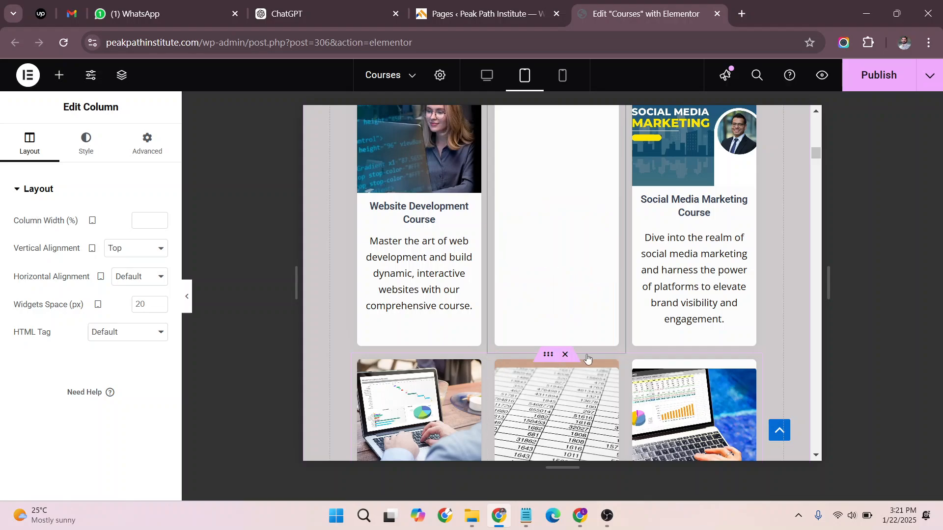
pyautogui.scroll(-3, 587, 353)
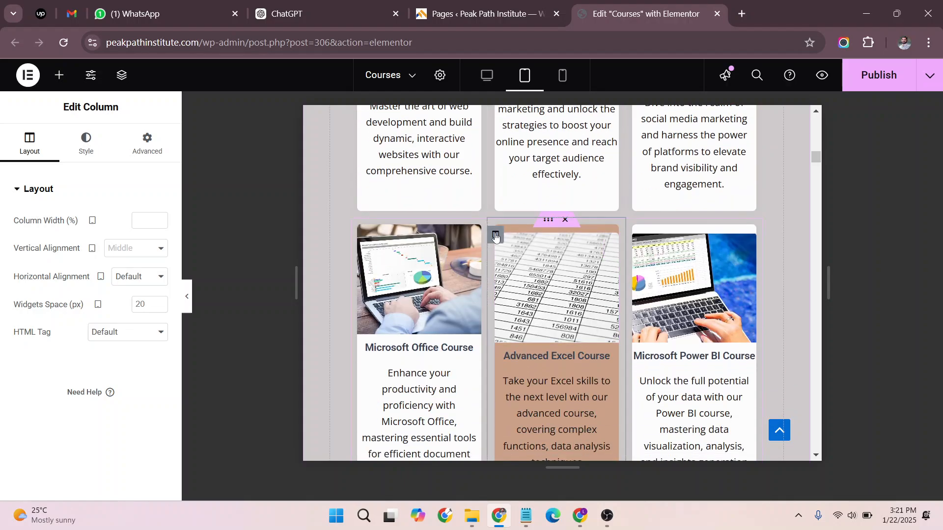
pyautogui.click(633, 235)
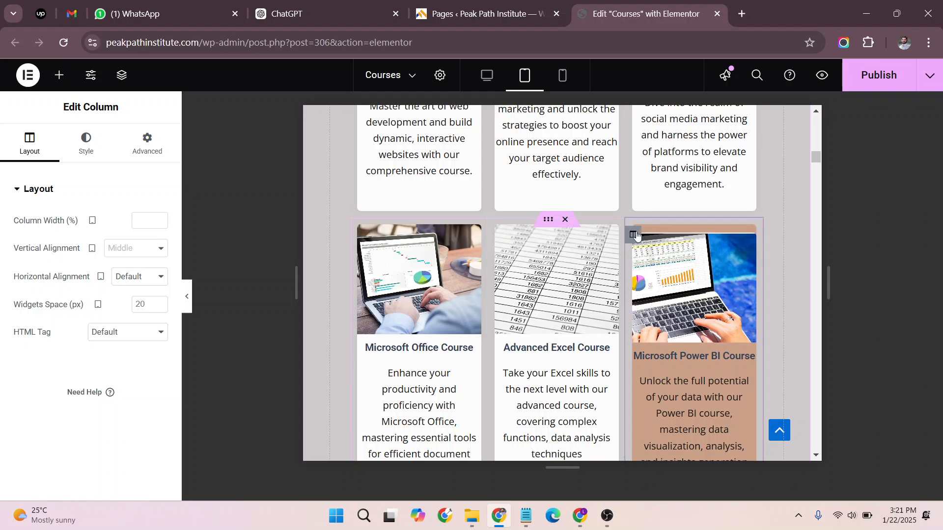
# Step: Try to paste the copied column style onto the CHRP Human Resource Professional and CHRC columns in the Business Management section
pyautogui.scroll(-5, 739, 266)
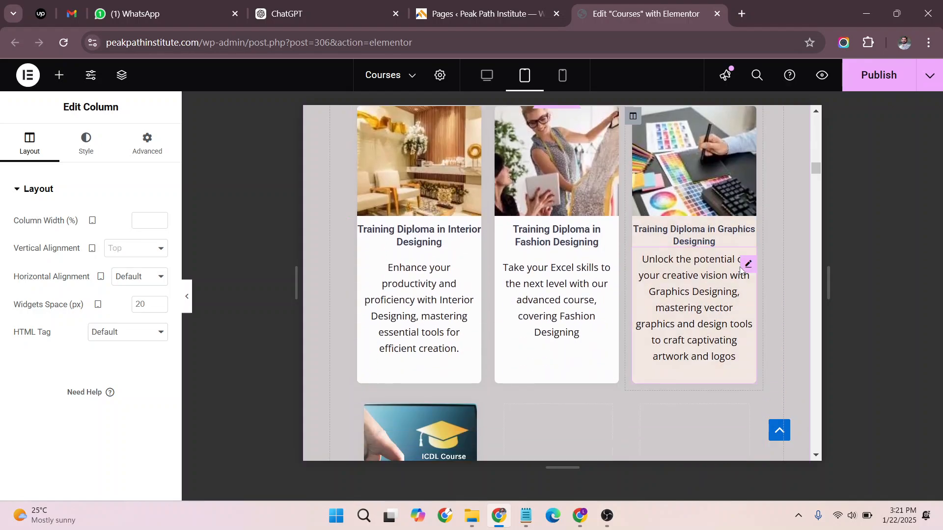
pyautogui.scroll(3, 740, 270)
pyautogui.scroll(-15, 739, 267)
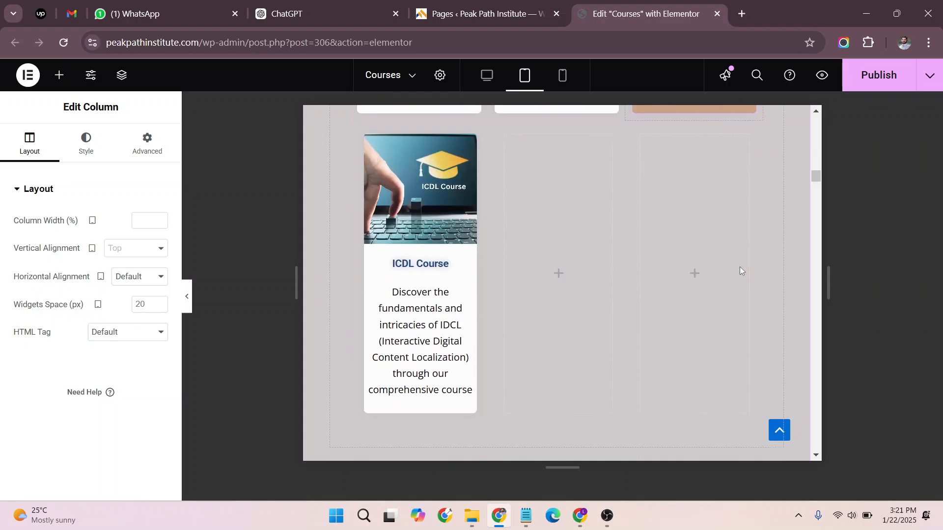
pyautogui.scroll(-5, 740, 267)
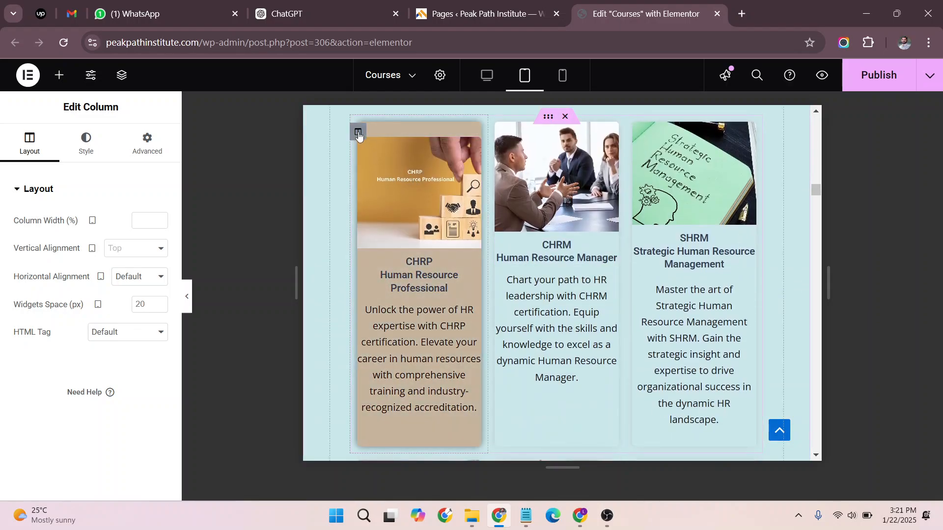
pyautogui.scroll(-5, 679, 280)
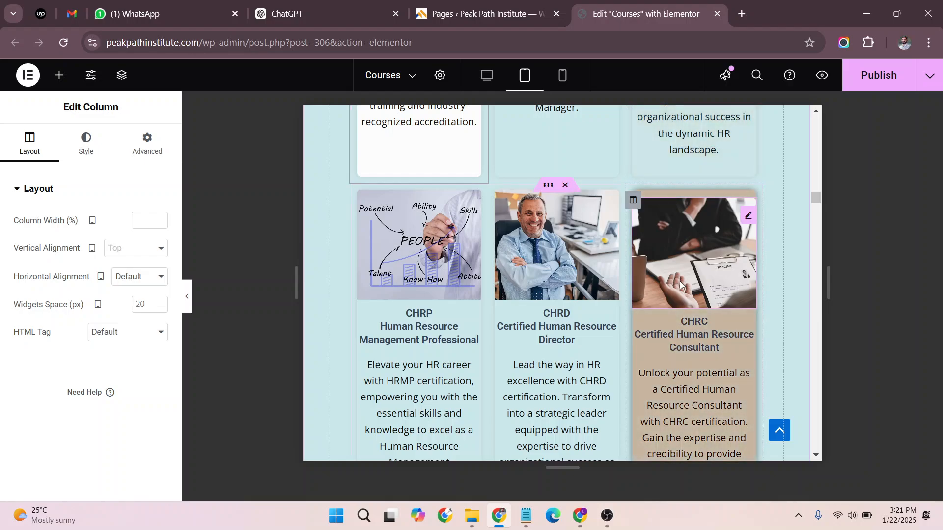
pyautogui.scroll(-8, 680, 285)
pyautogui.scroll(6, 656, 195)
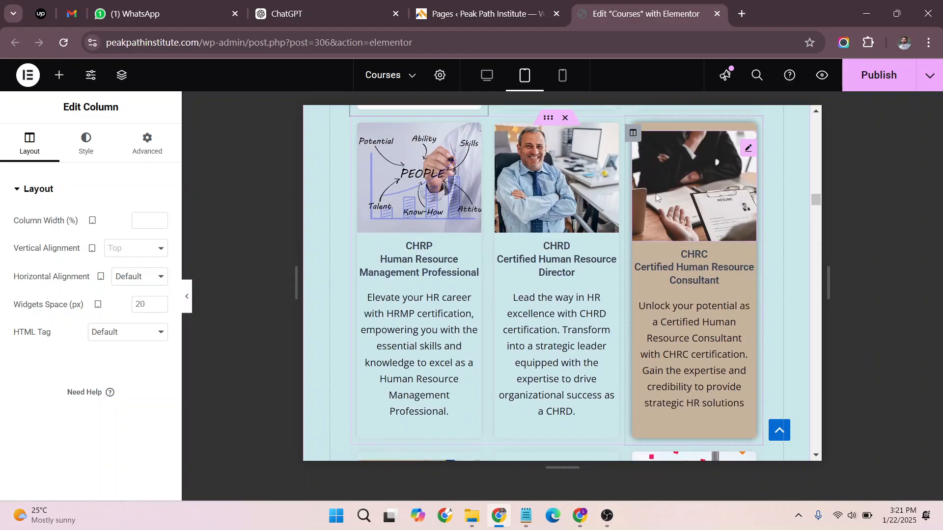
pyautogui.click(633, 133)
pyautogui.scroll(-5, 798, 386)
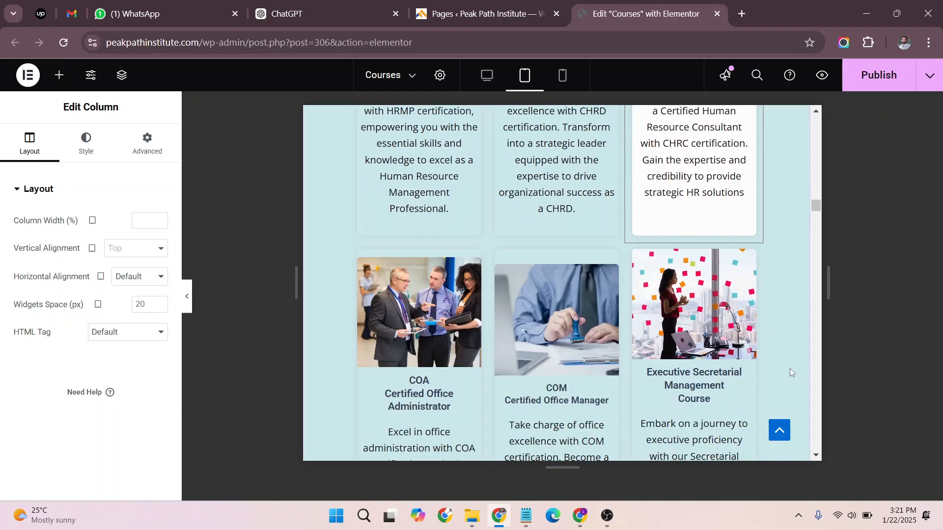
# Step: Undo the styles pasted onto the CHRC and CHRP Human Resource Professional columns
pyautogui.scroll(3, 790, 368)
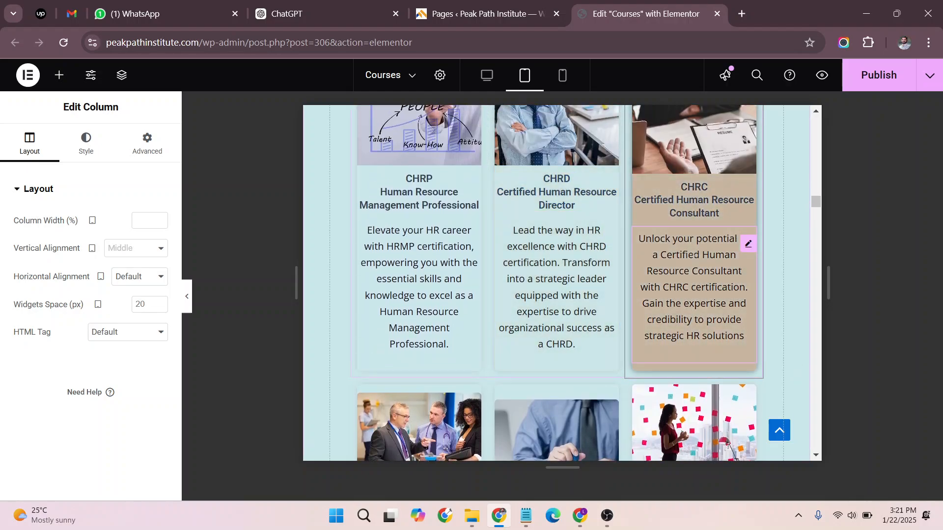
pyautogui.scroll(10, 735, 241)
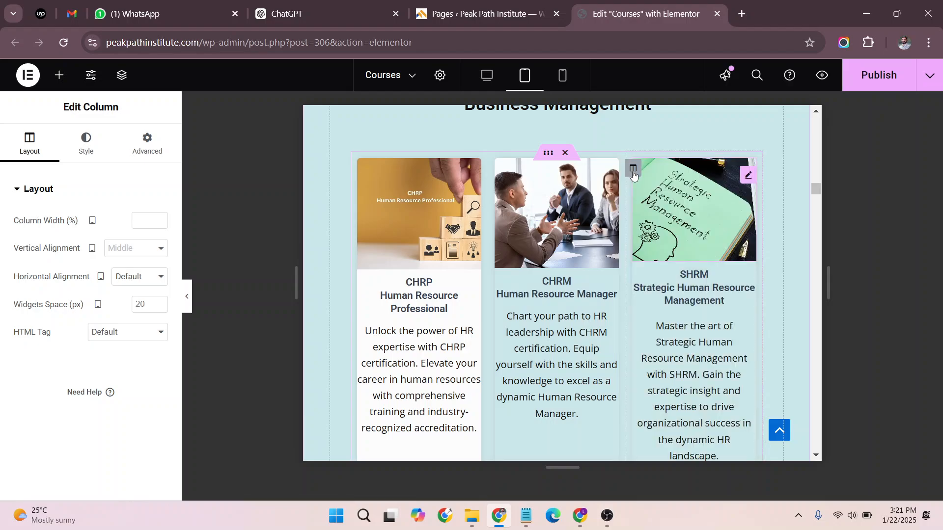
pyautogui.scroll(-5, 393, 323)
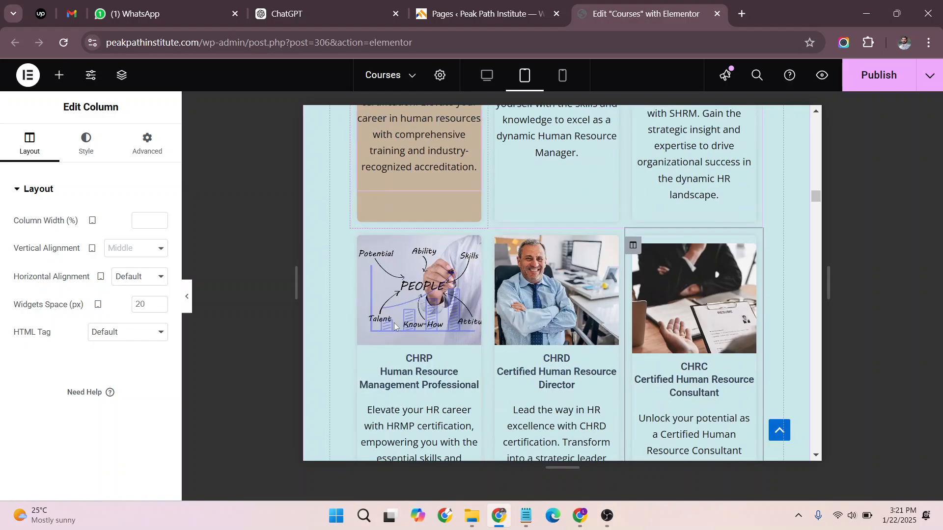
pyautogui.click(359, 241)
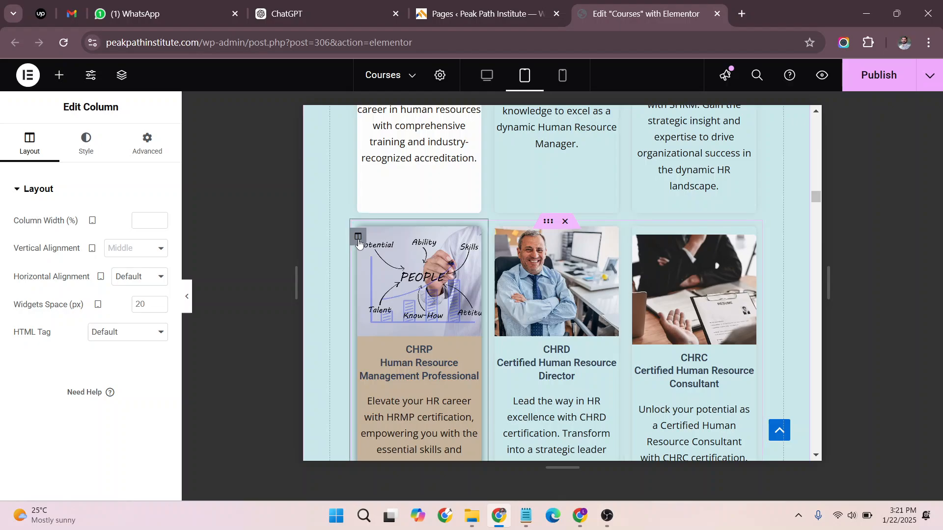
pyautogui.scroll(5, 375, 171)
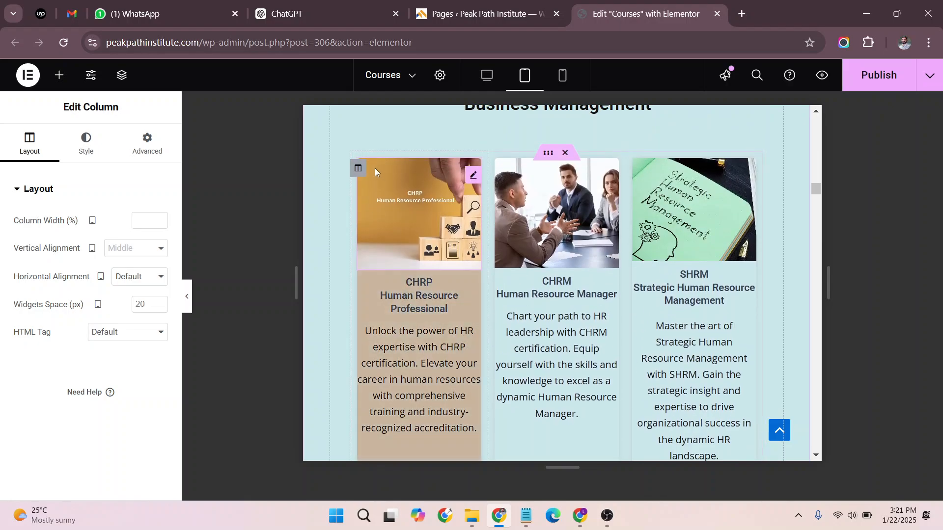
pyautogui.click(358, 170)
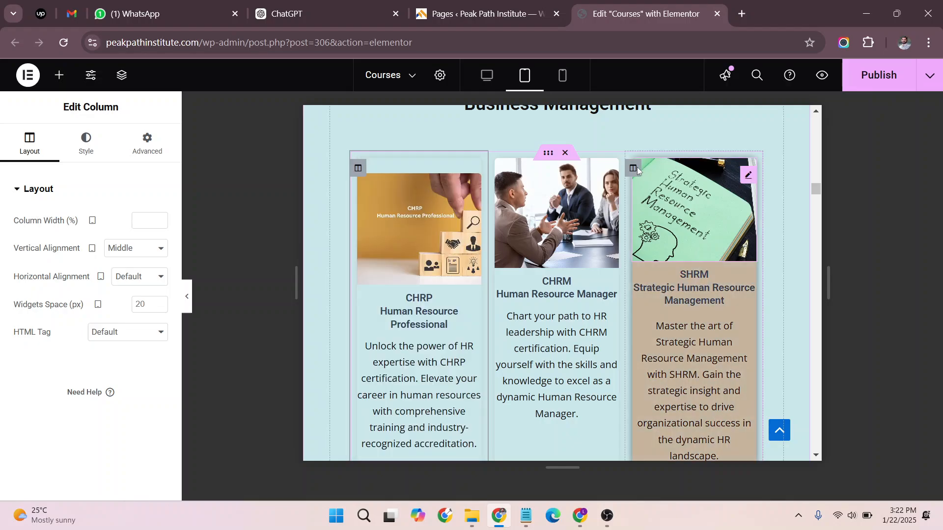
# Step: Examine the vertical alignment of the Business Management course cards in tablet preview, starting from the SHRM column
pyautogui.click(634, 168)
pyautogui.scroll(-4, 634, 174)
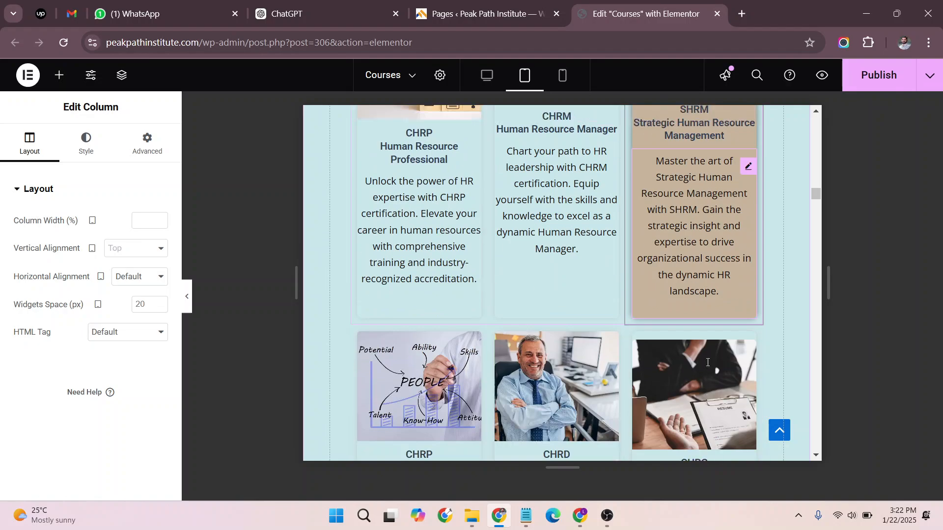
pyautogui.scroll(-5, 785, 306)
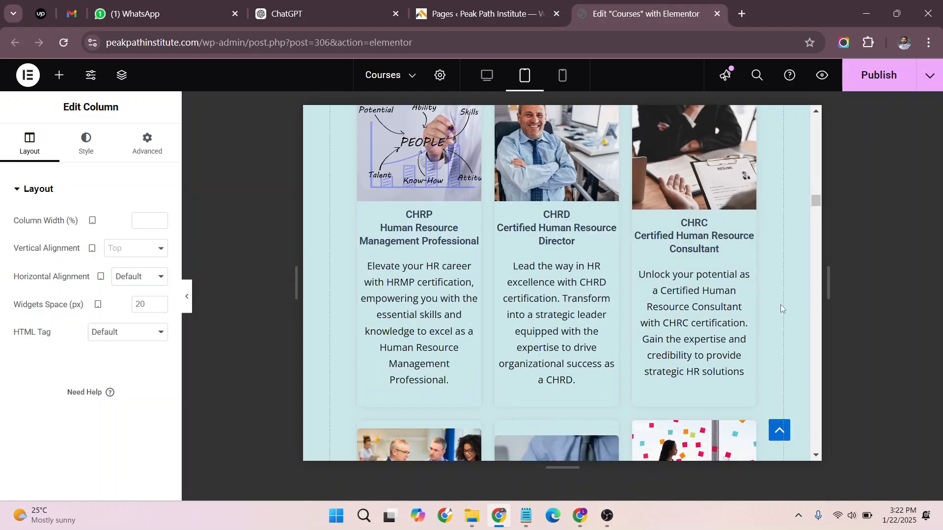
pyautogui.scroll(5, 757, 311)
pyautogui.scroll(-10, 757, 312)
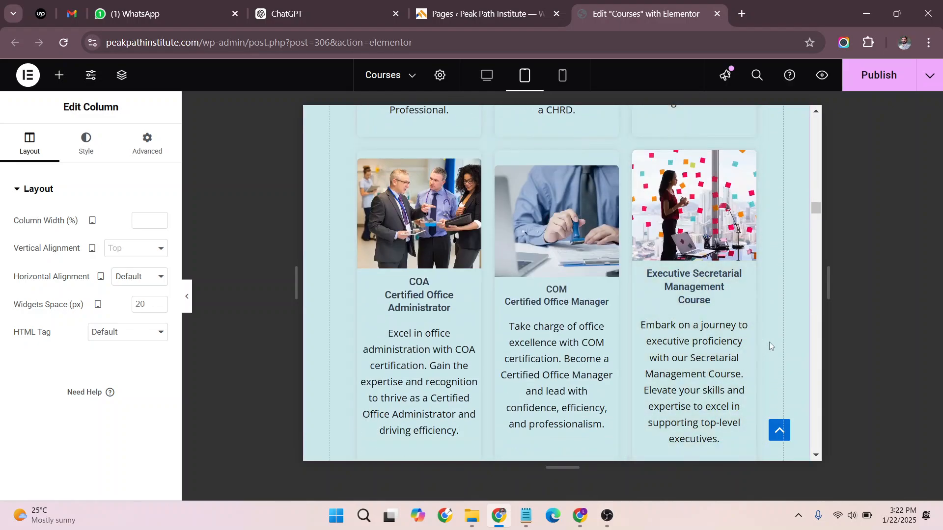
# Step: Set the tablet vertical alignment of the COM Certified Office Manager and COA Certified Office Administrator columns to Top
pyautogui.scroll(4, 599, 264)
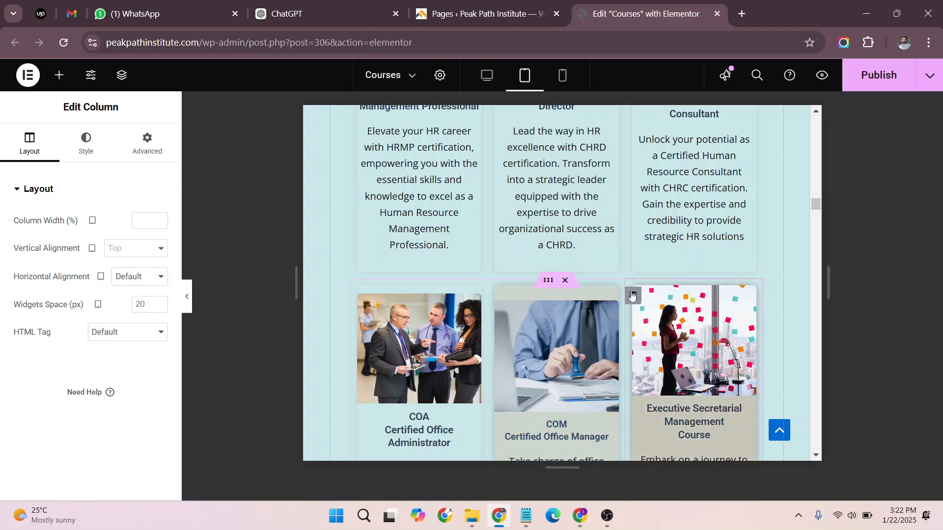
pyautogui.click(497, 299)
pyautogui.click(136, 248)
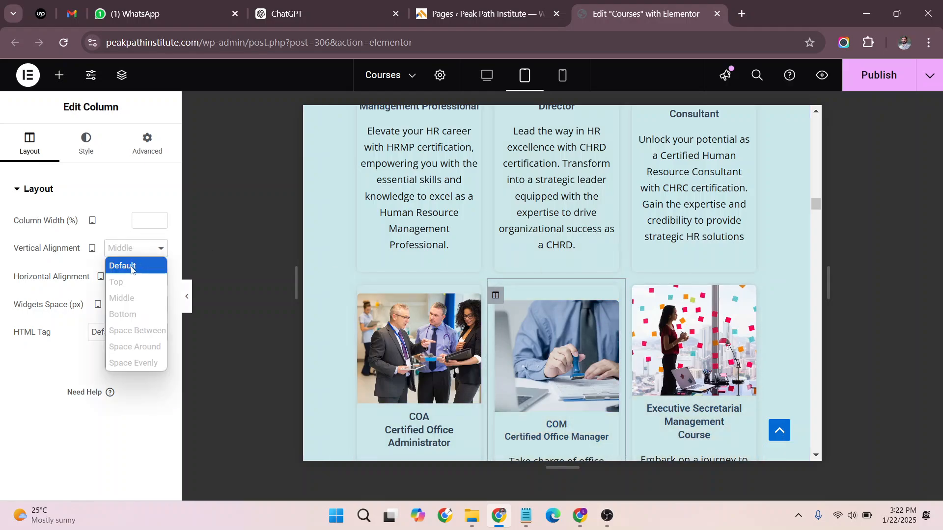
pyautogui.click(116, 280)
pyautogui.click(349, 294)
pyautogui.click(137, 249)
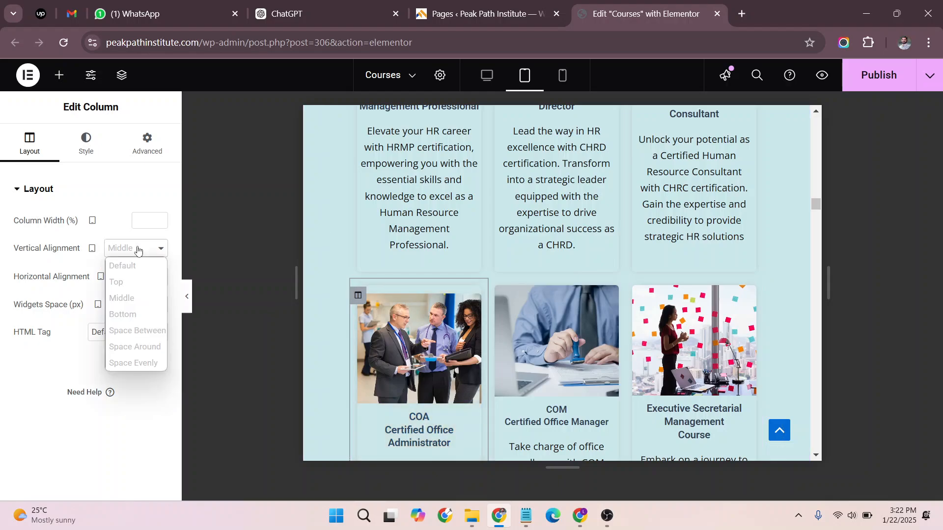
pyautogui.click(132, 283)
# Step: Examine the tablet alignment of the remaining Business Management cards and the Teaching Qualification cards
pyautogui.scroll(-10, 707, 272)
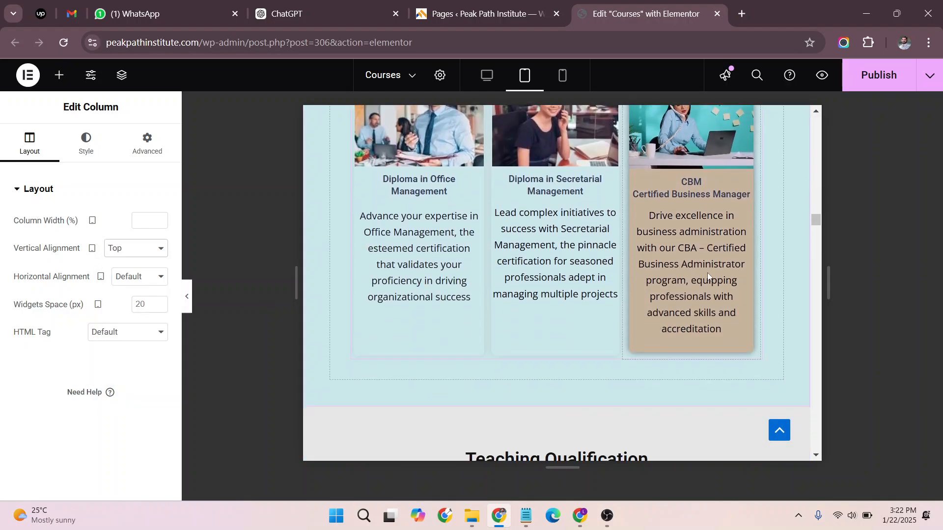
pyautogui.scroll(2, 782, 252)
pyautogui.scroll(-10, 782, 251)
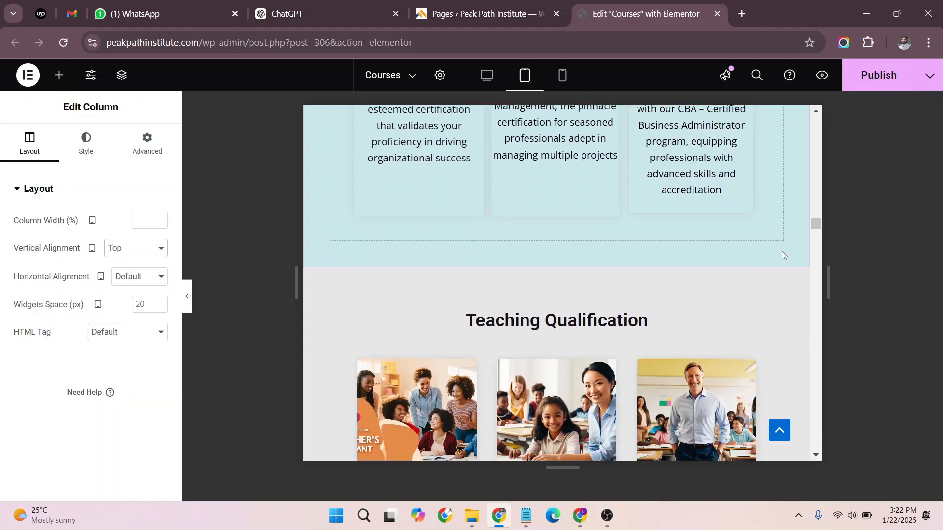
pyautogui.scroll(1, 781, 251)
pyautogui.scroll(-3, 782, 252)
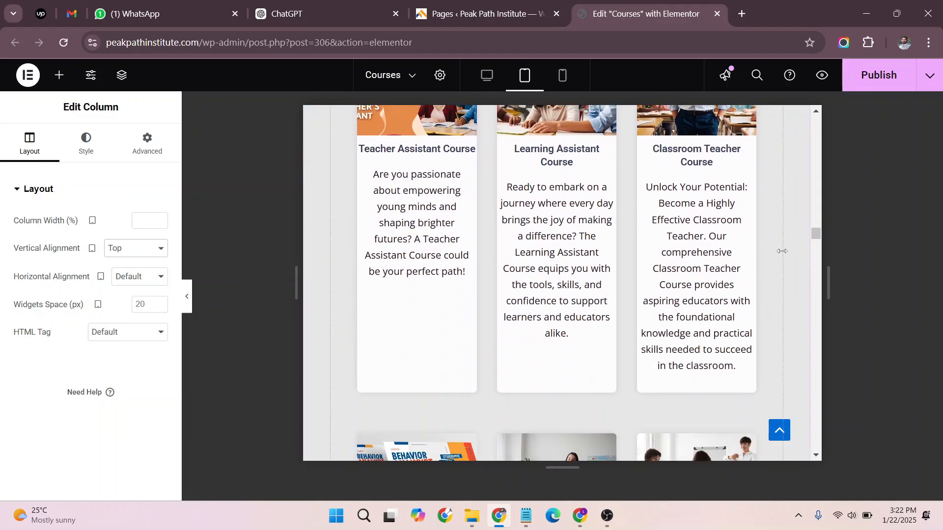
pyautogui.scroll(3, 782, 251)
pyautogui.scroll(-3, 505, 337)
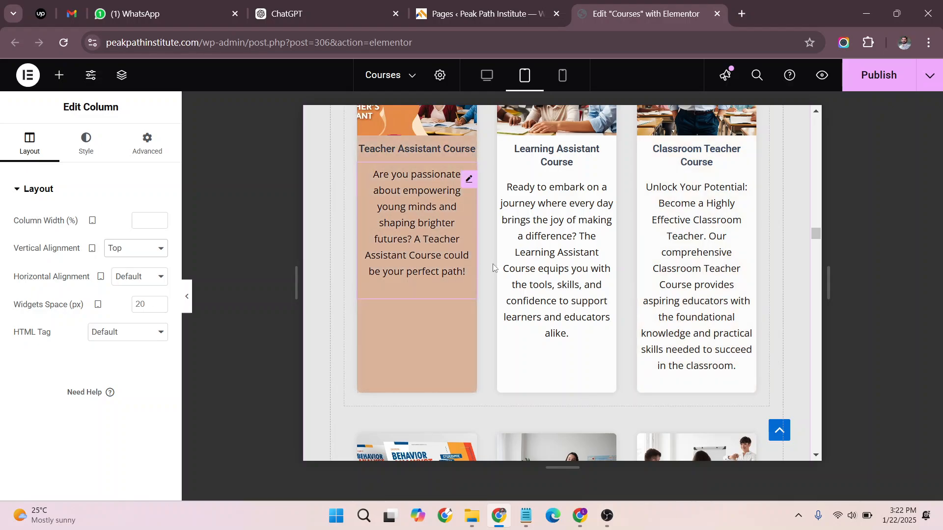
pyautogui.scroll(4, 421, 236)
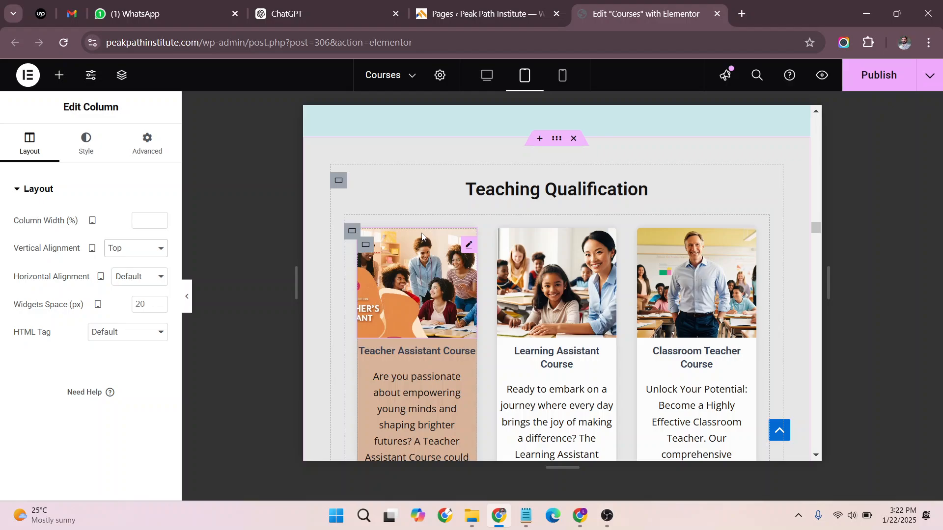
# Step: Set the tablet font size of the Teacher Assistant Course description to 14 px
pyautogui.scroll(-4, 423, 234)
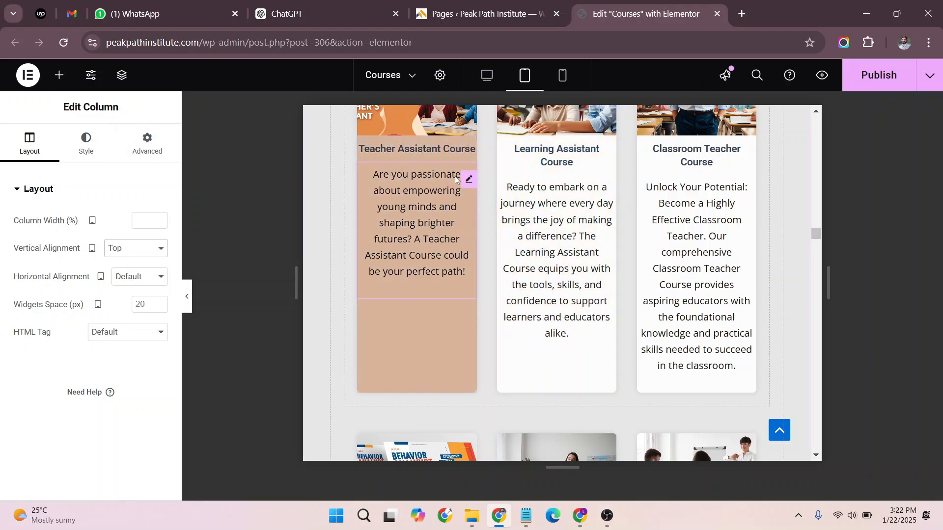
pyautogui.click(468, 179)
pyautogui.click(85, 140)
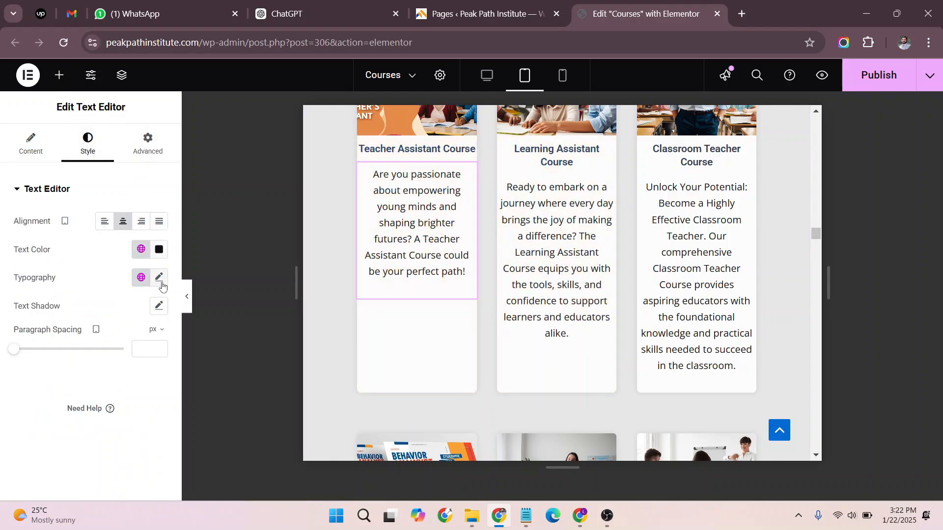
pyautogui.click(158, 279)
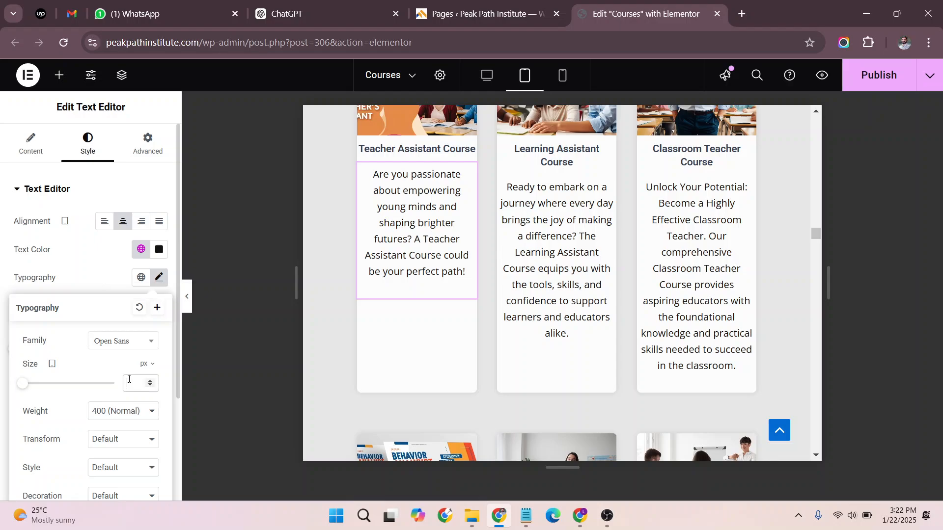
pyautogui.click(129, 378)
pyautogui.write('16')
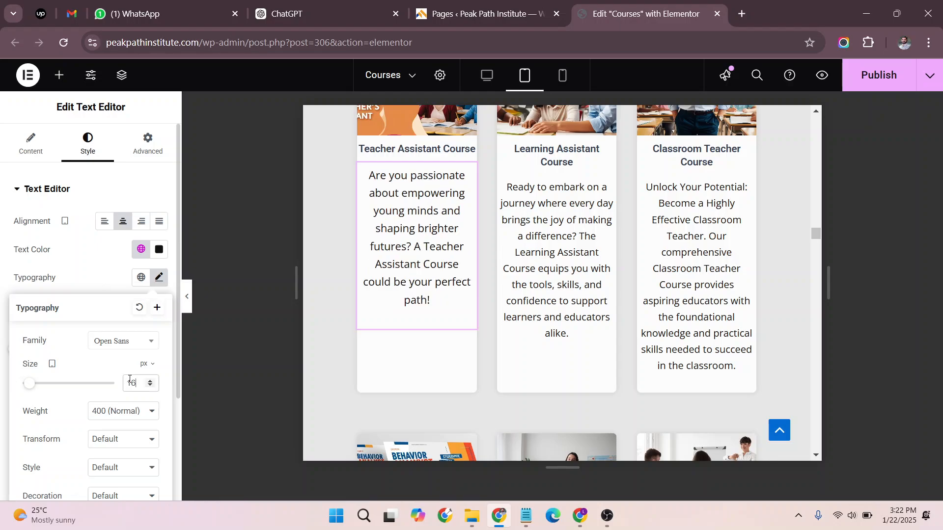
pyautogui.write('14')
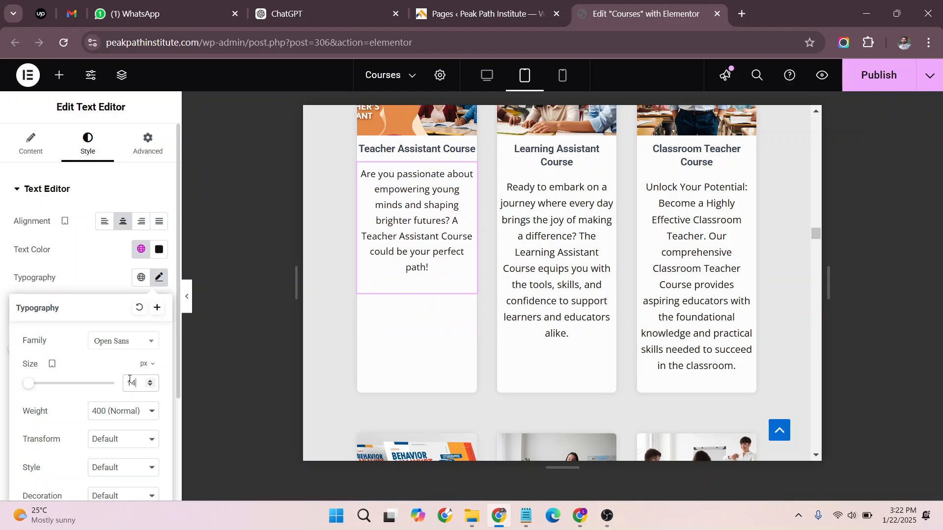
# Step: Copy the Teacher Assistant Course description and paste its style onto the Learning Assistant and Classroom Teacher Course descriptions
pyautogui.rightClick(448, 193)
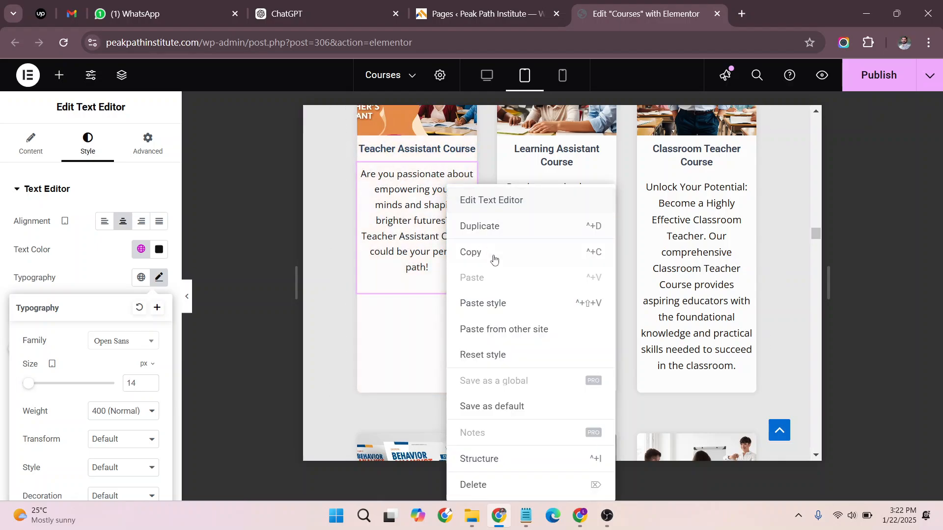
pyautogui.rightClick(572, 186)
pyautogui.click(652, 303)
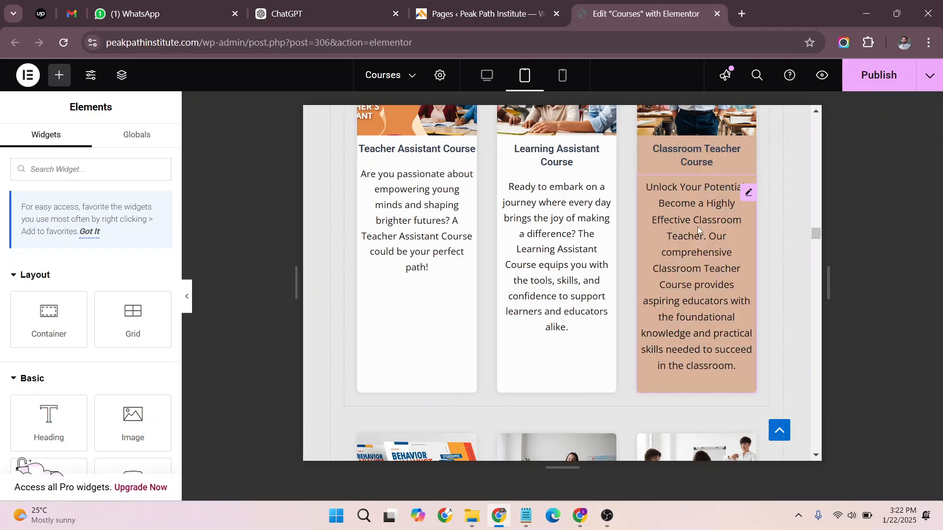
pyautogui.rightClick(697, 186)
pyautogui.click(733, 303)
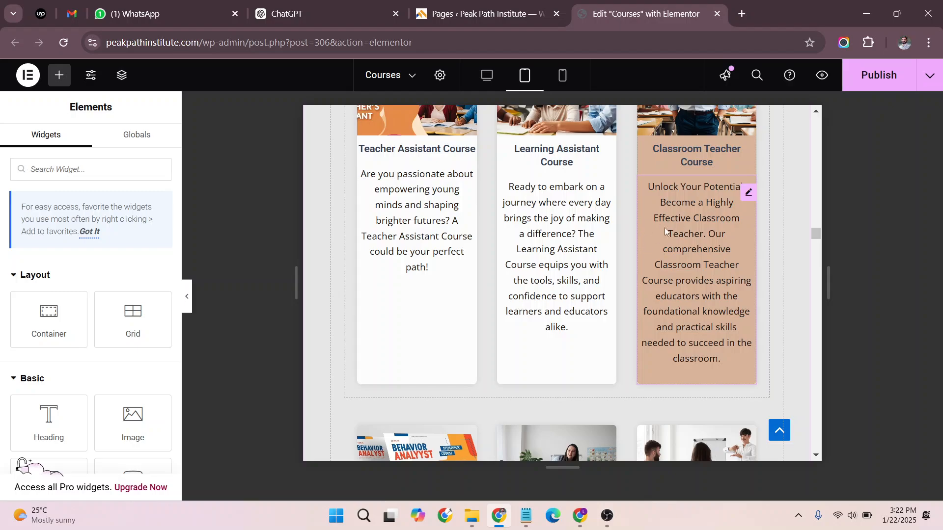
# Step: Reduce the Classroom Teacher Course description to 13 px and justify the content of its card container to the start
pyautogui.click(684, 219)
pyautogui.click(87, 145)
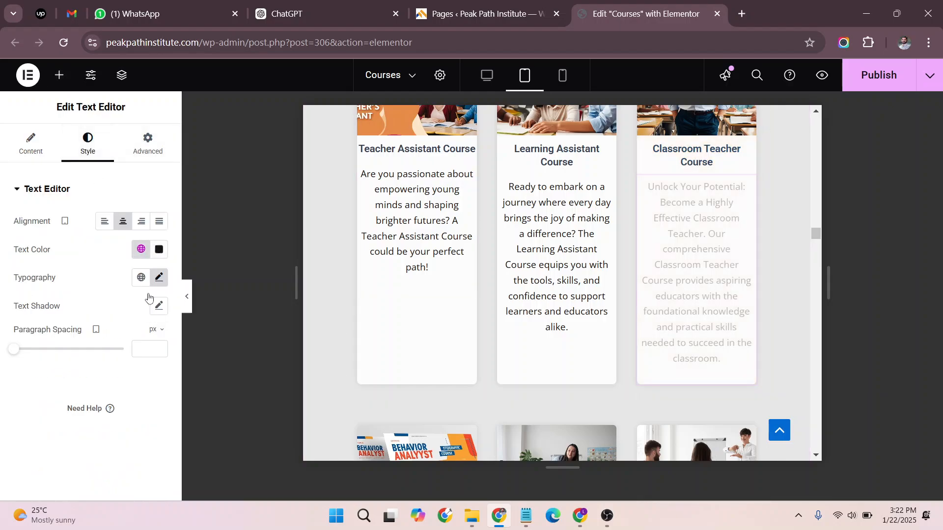
pyautogui.doubleClick(161, 283)
pyautogui.click(160, 282)
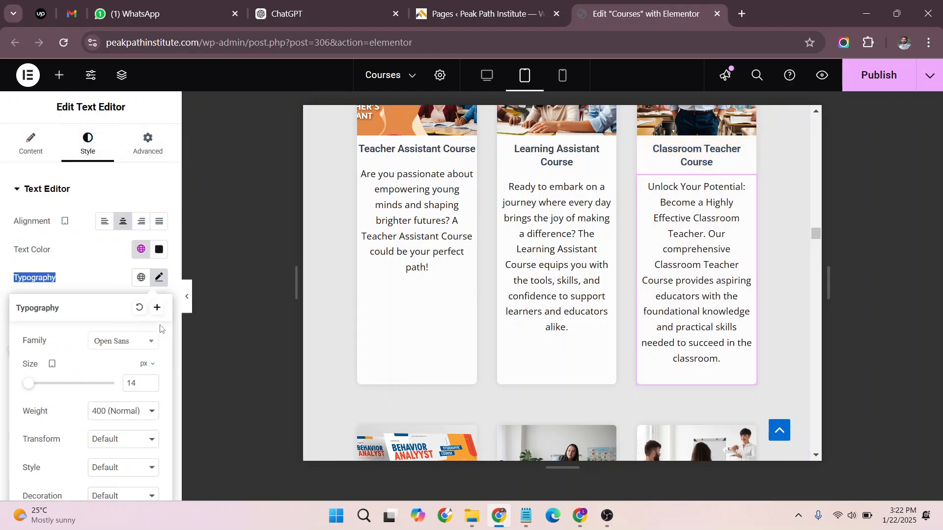
pyautogui.click(151, 388)
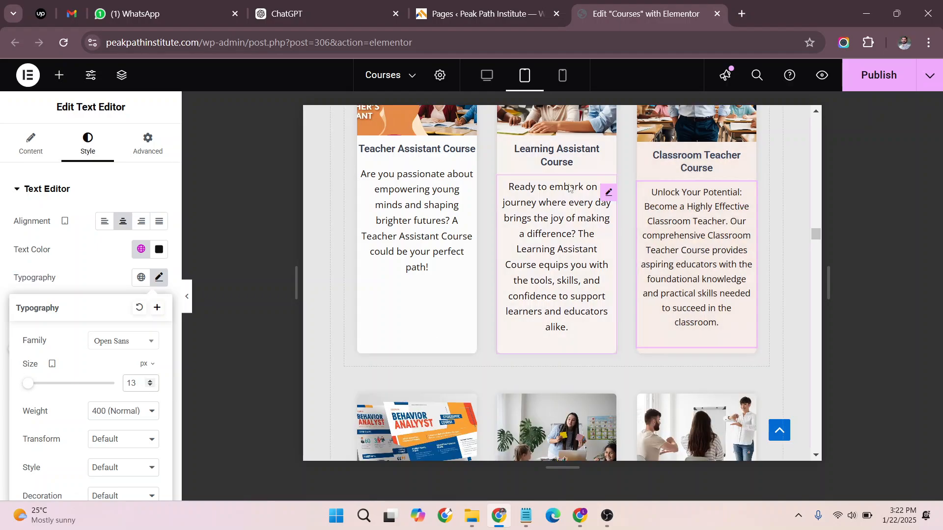
pyautogui.scroll(3, 779, 222)
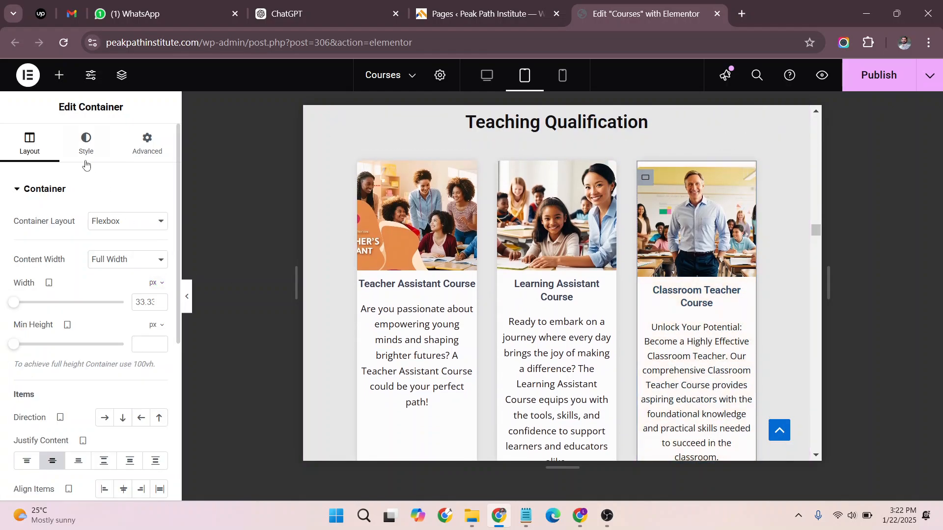
pyautogui.click(30, 461)
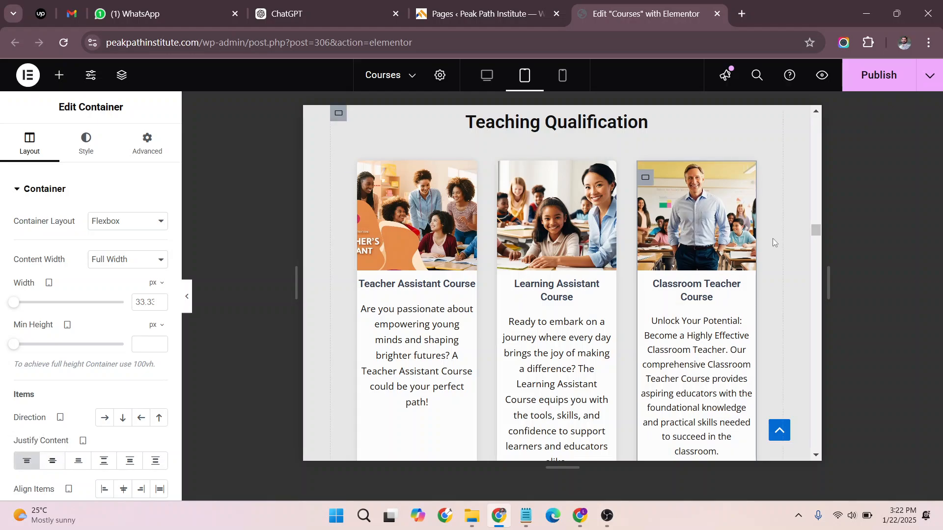
# Step: Justify the content of the Spoken English Basic card container in the Language Learning section to the start
pyautogui.scroll(-10, 773, 238)
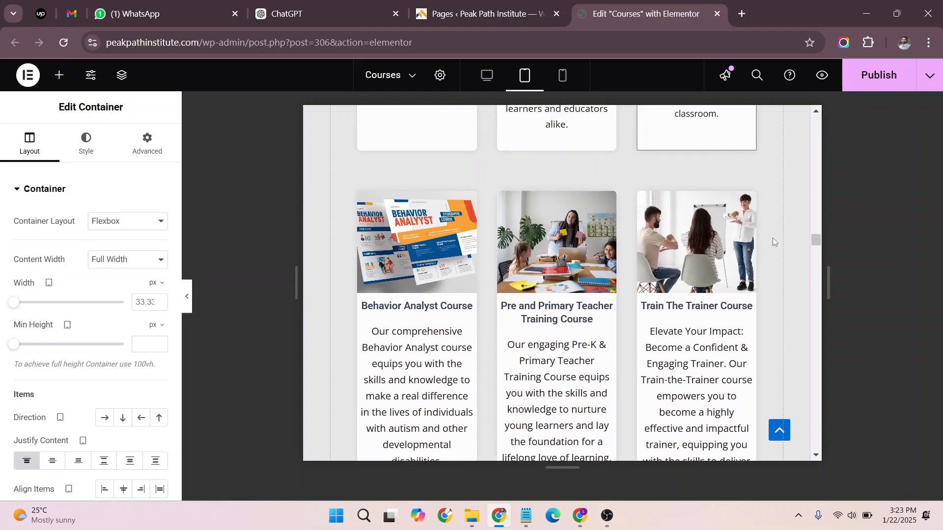
pyautogui.scroll(-8, 773, 237)
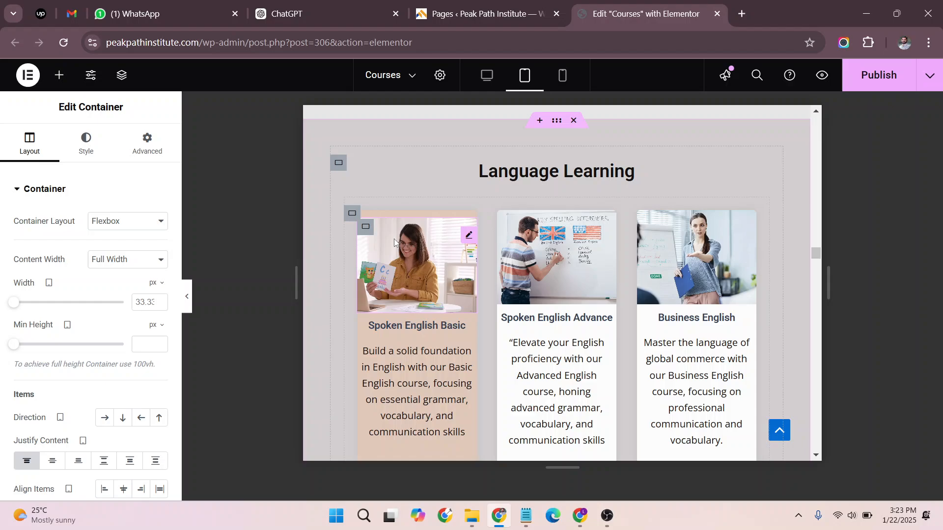
pyautogui.click(365, 229)
pyautogui.click(26, 468)
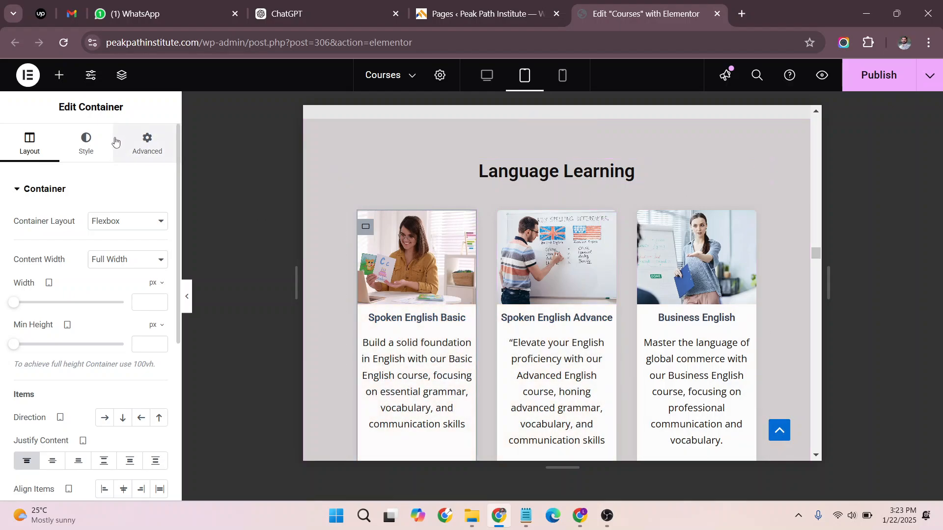
# Step: Check the border radius settings of the Spoken English Basic card container and its image
pyautogui.click(80, 154)
pyautogui.scroll(-2, 91, 264)
pyautogui.click(52, 377)
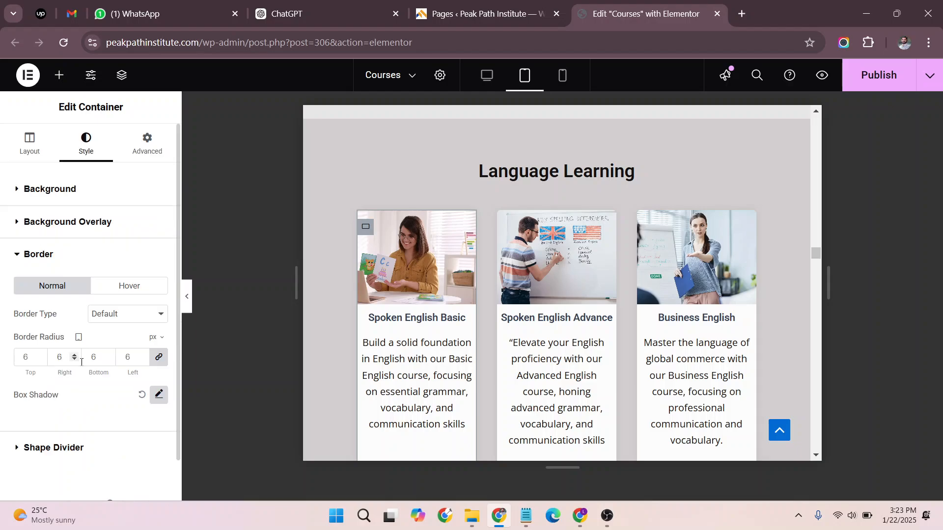
pyautogui.click(468, 228)
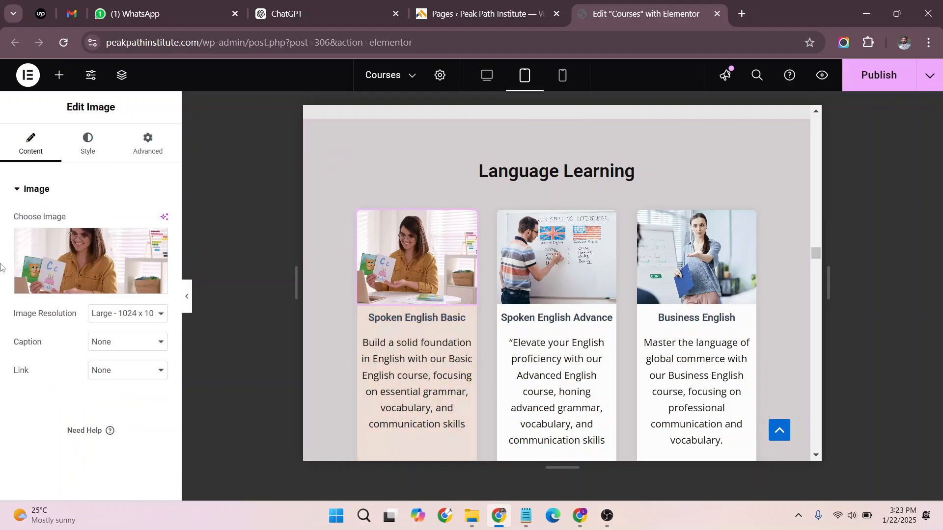
pyautogui.click(86, 143)
pyautogui.scroll(-5, 100, 406)
pyautogui.scroll(-2, 100, 406)
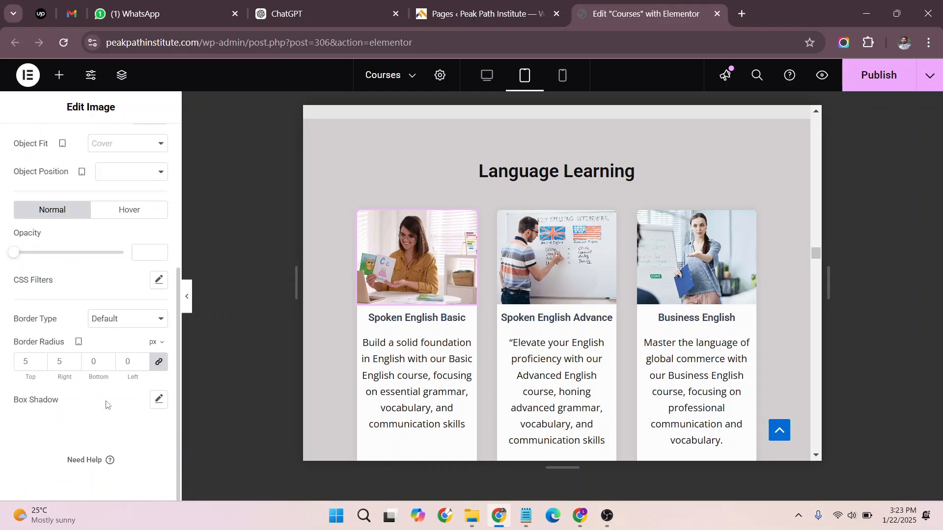
pyautogui.click(372, 182)
# Step: Examine the tablet layout of the course cards from the Language Learning section down to Cooking and Baking
pyautogui.scroll(-7, 781, 345)
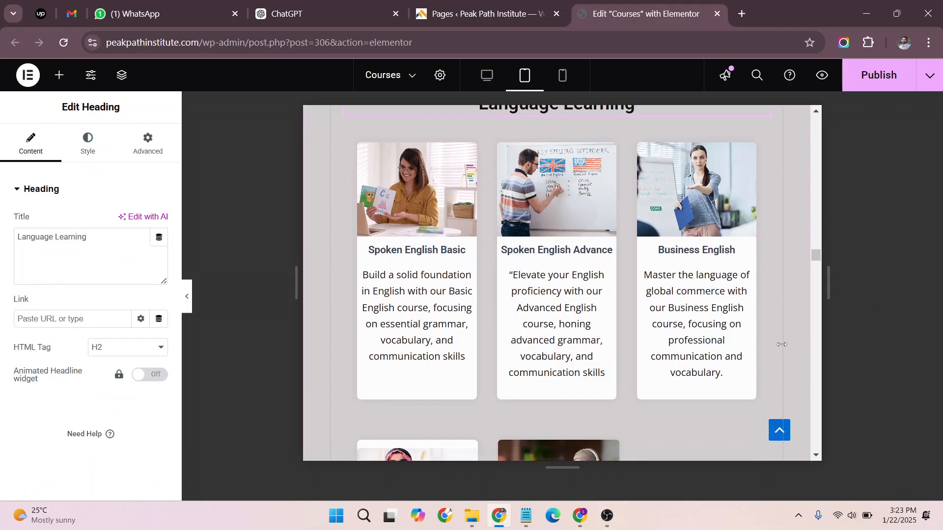
pyautogui.scroll(-5, 781, 345)
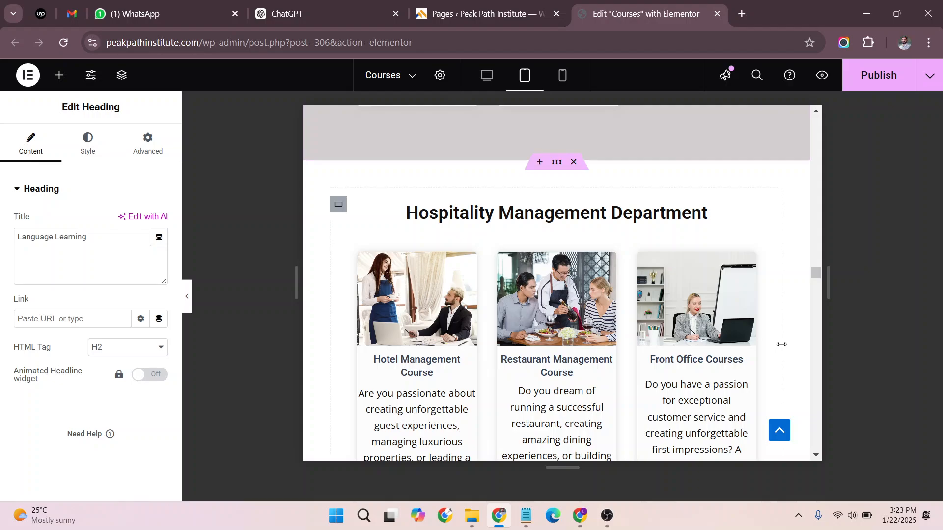
pyautogui.scroll(-10, 782, 344)
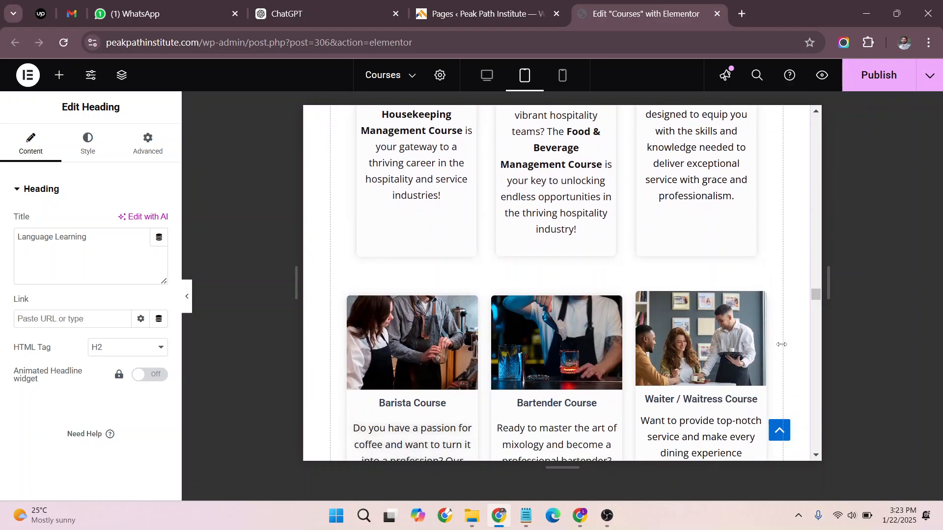
pyautogui.scroll(-10, 781, 345)
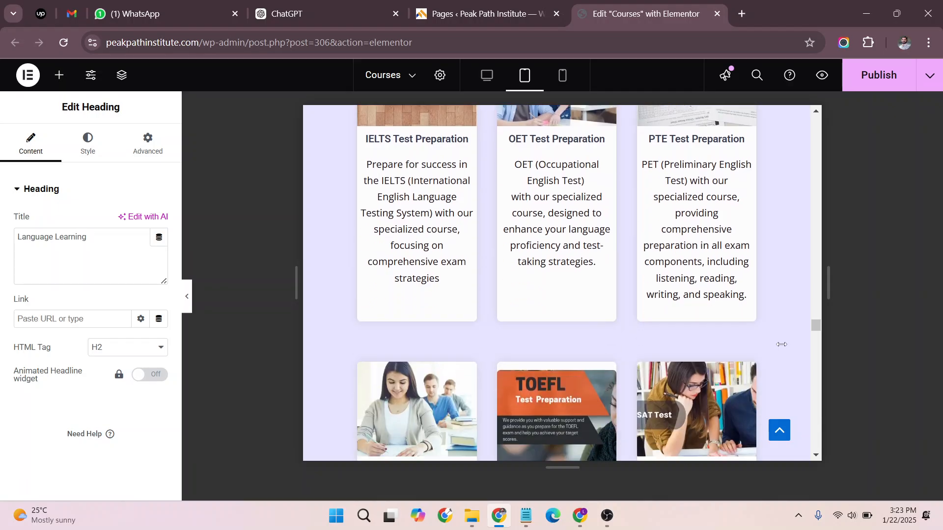
pyautogui.scroll(-10, 782, 345)
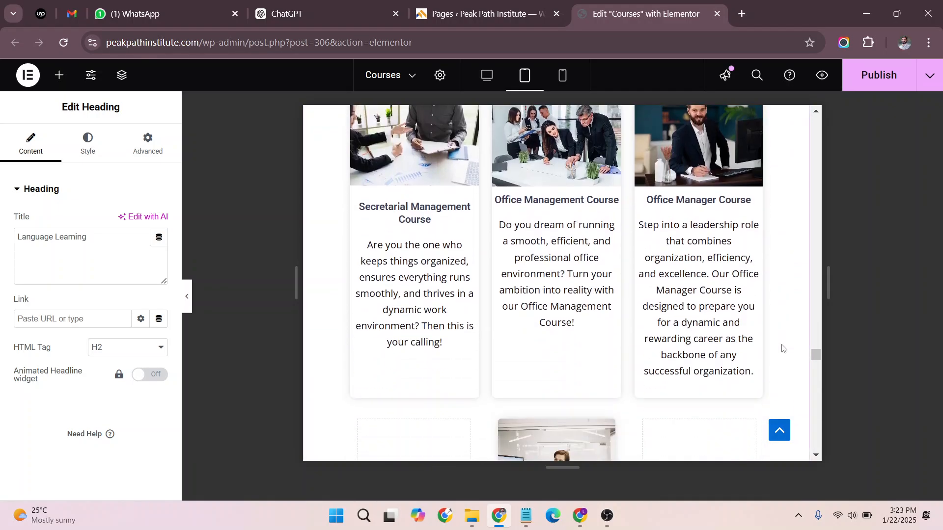
pyautogui.scroll(-2, 783, 349)
pyautogui.scroll(3, 783, 349)
pyautogui.scroll(-10, 783, 349)
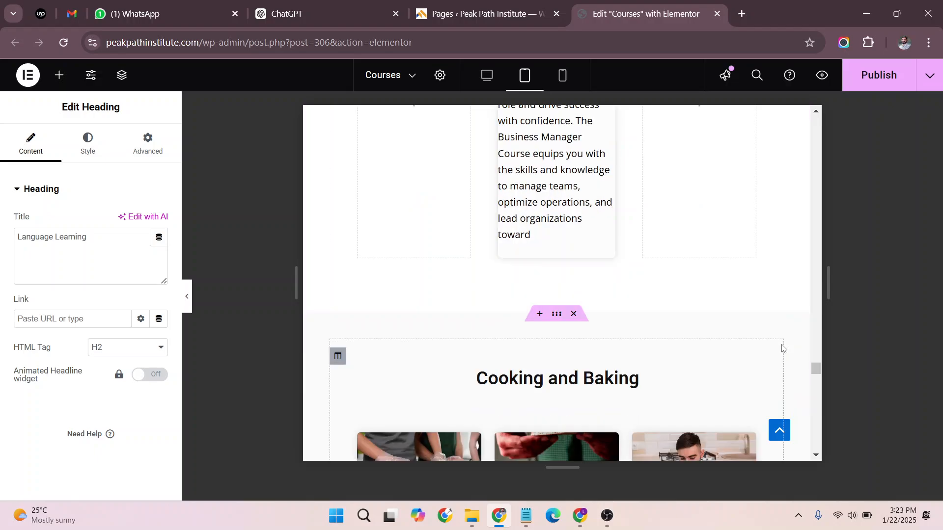
# Step: Give the Business Manager Course description in the tablet layout a 5 px margin on all sides
pyautogui.scroll(4, 782, 348)
pyautogui.click(608, 298)
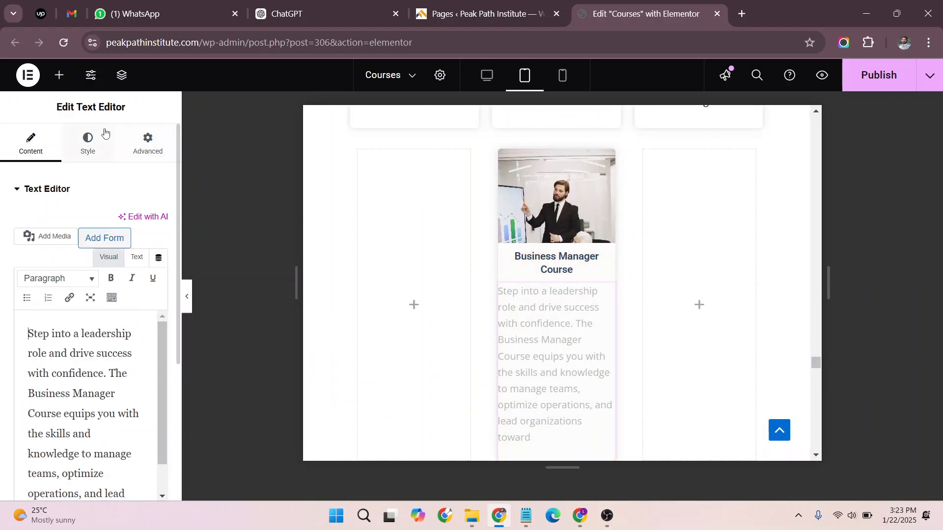
pyautogui.click(91, 142)
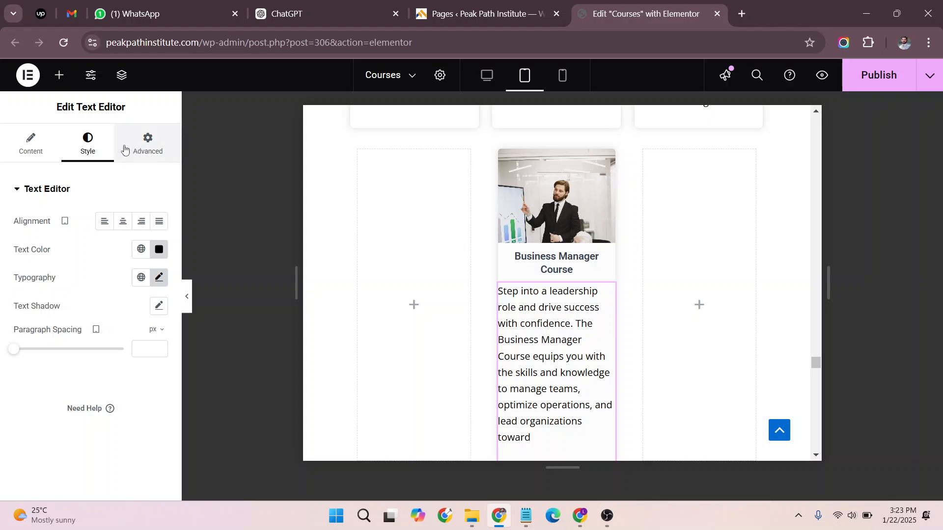
pyautogui.click(145, 145)
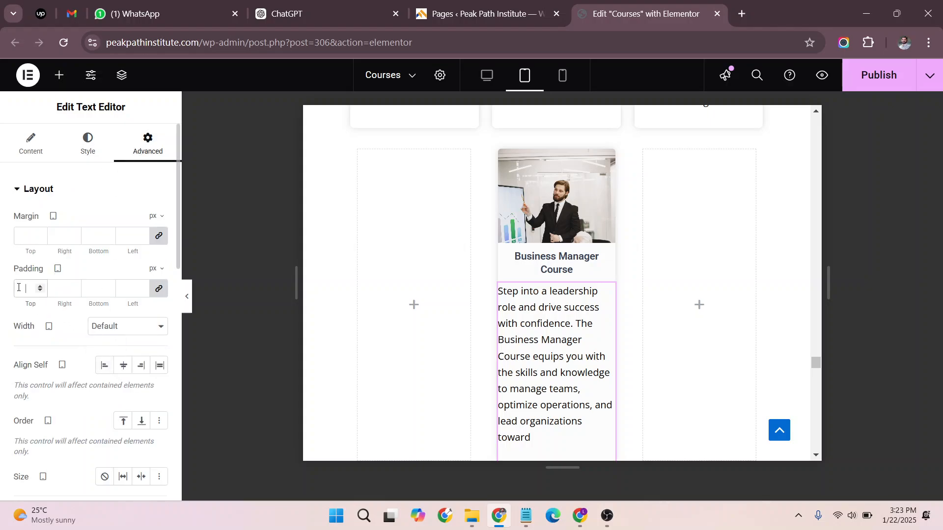
pyautogui.write('5')
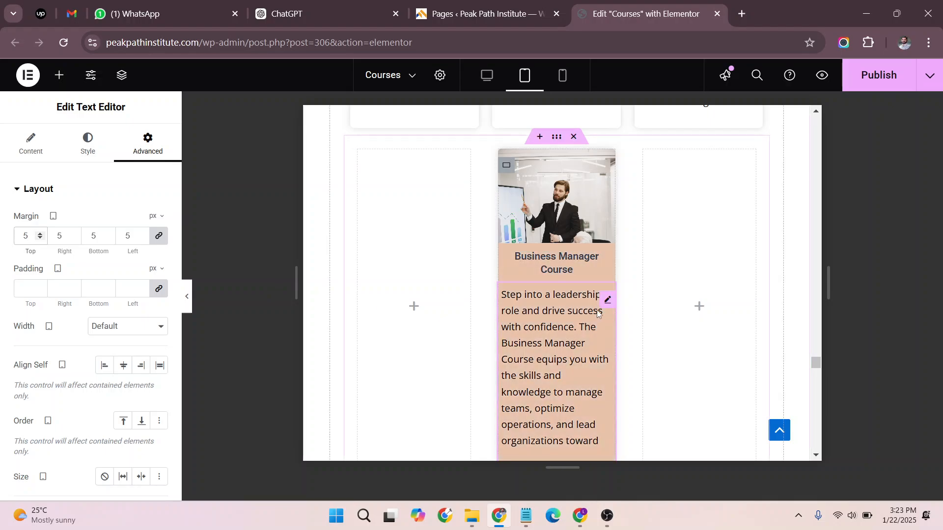
# Step: Examine the tablet layout of the Cooking and Baking cards down to the end of the page and return to the page top
pyautogui.scroll(-10, 786, 255)
pyautogui.scroll(-15, 796, 312)
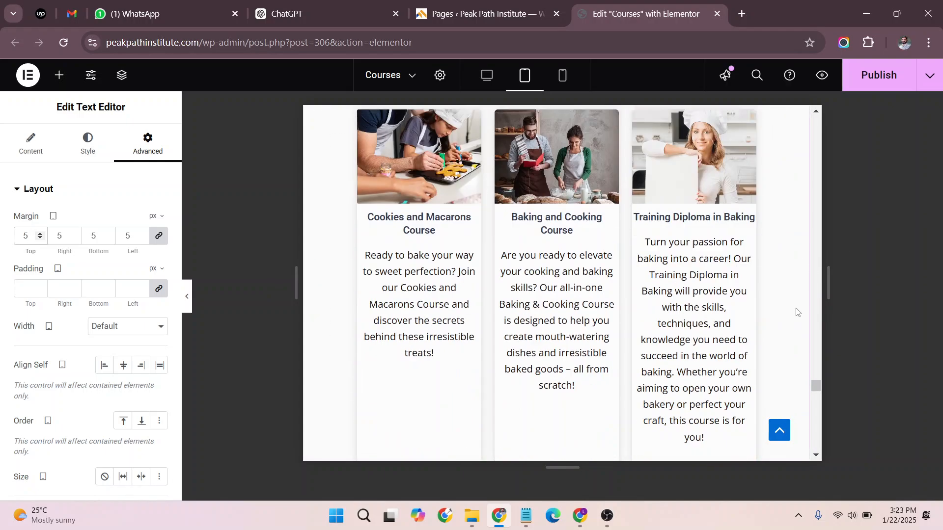
pyautogui.scroll(-15, 796, 312)
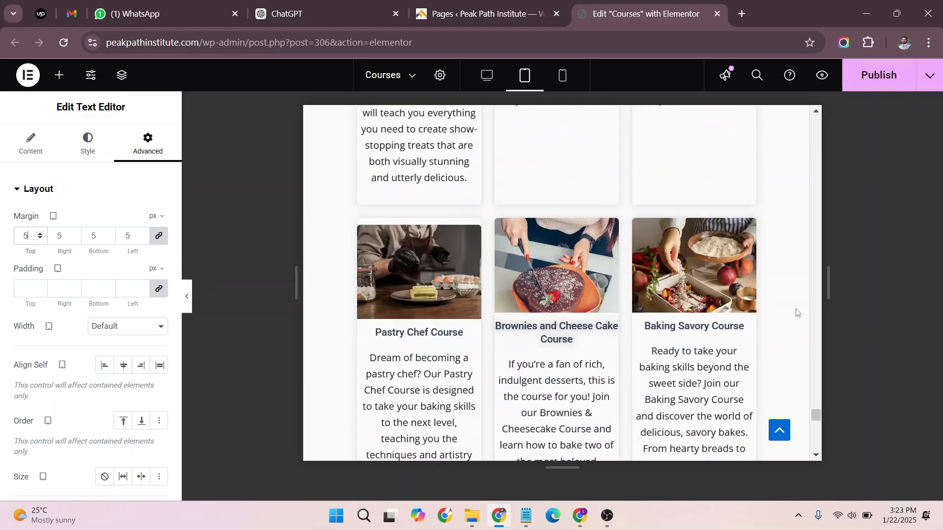
pyautogui.scroll(15, 627, 279)
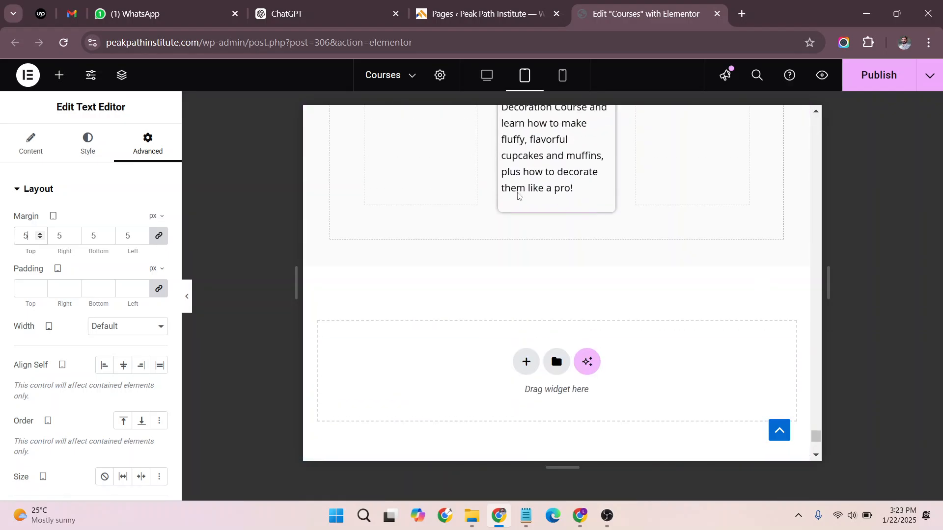
pyautogui.scroll(5, 627, 279)
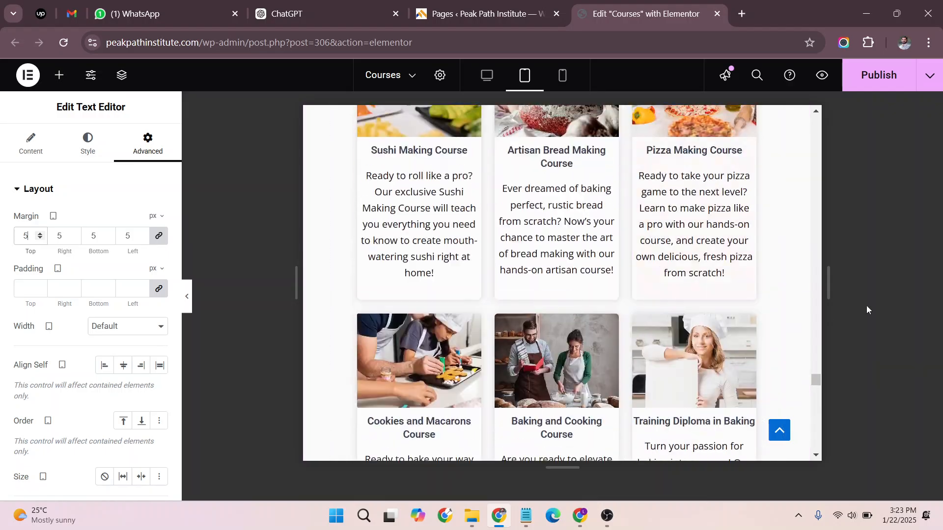
pyautogui.moveTo(820, 385); pyautogui.dragTo(828, 86)
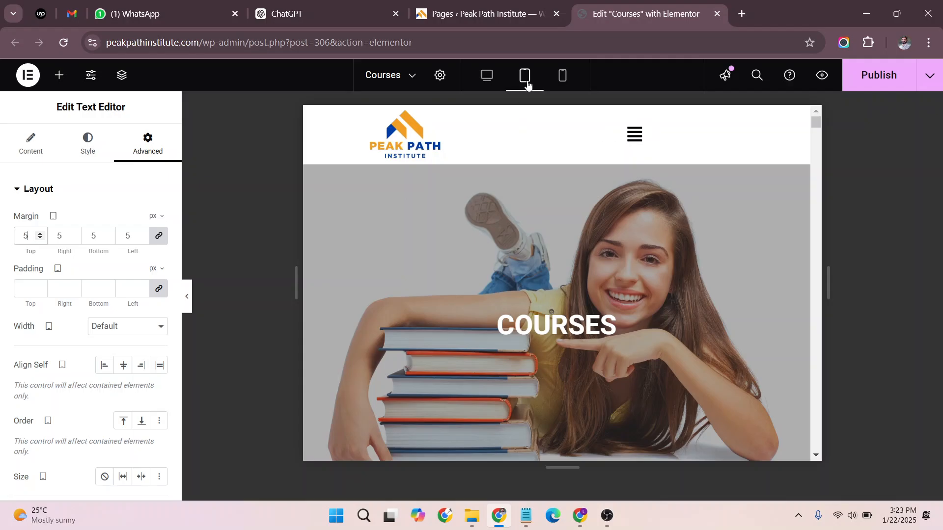
# Step: Switch the preview to mobile portrait and set the COURSES hero section's padding to 20 px on all sides
pyautogui.click(557, 103)
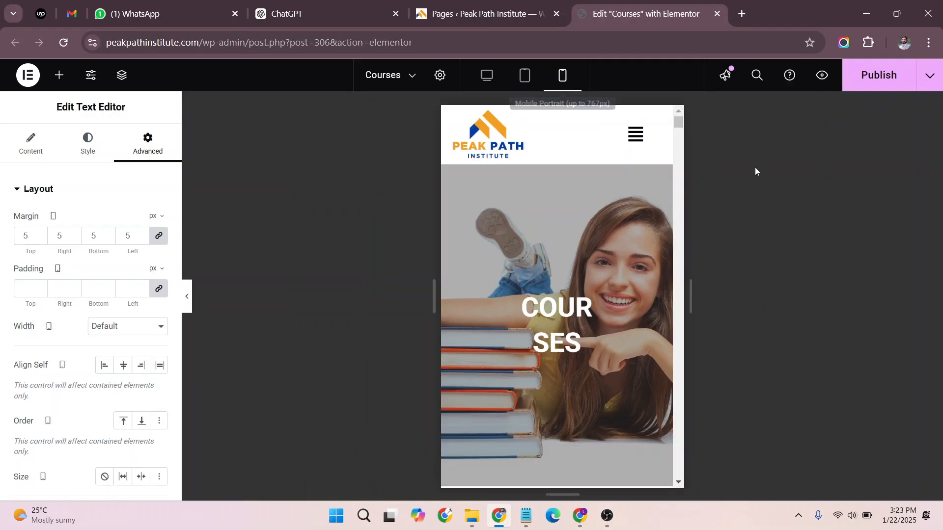
pyautogui.moveTo(682, 130); pyautogui.dragTo(675, 51)
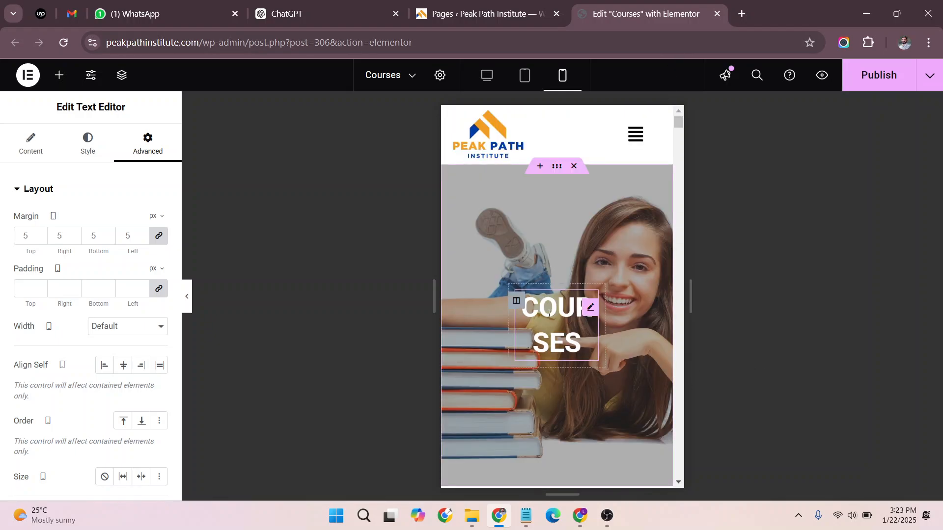
pyautogui.click(550, 170)
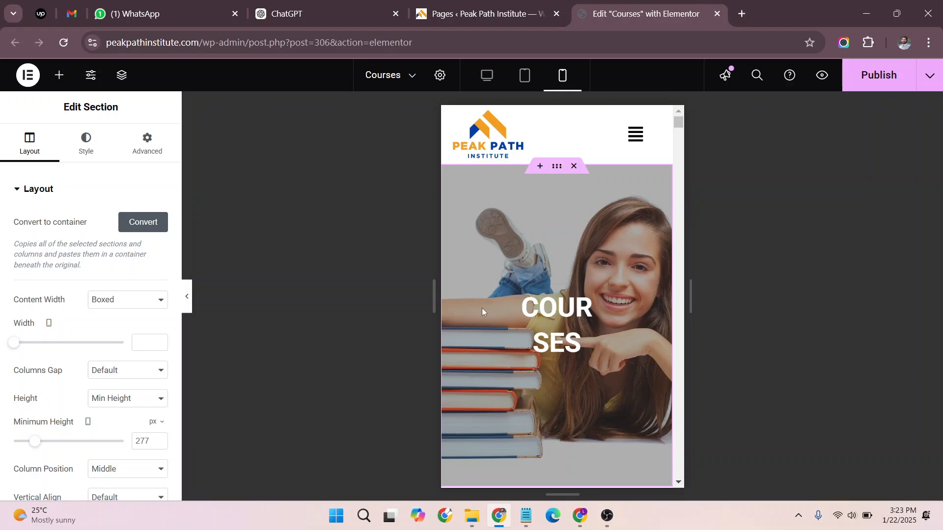
pyautogui.click(514, 300)
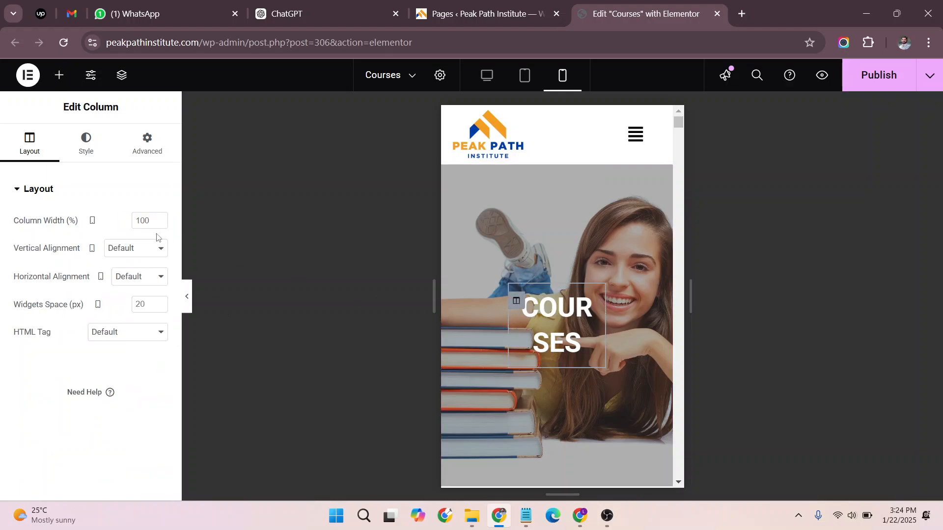
pyautogui.click(163, 147)
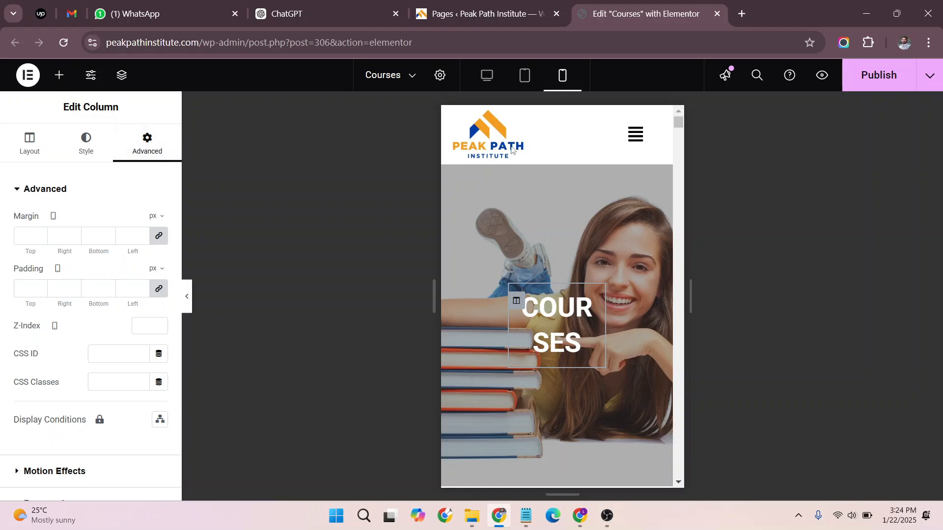
pyautogui.click(558, 168)
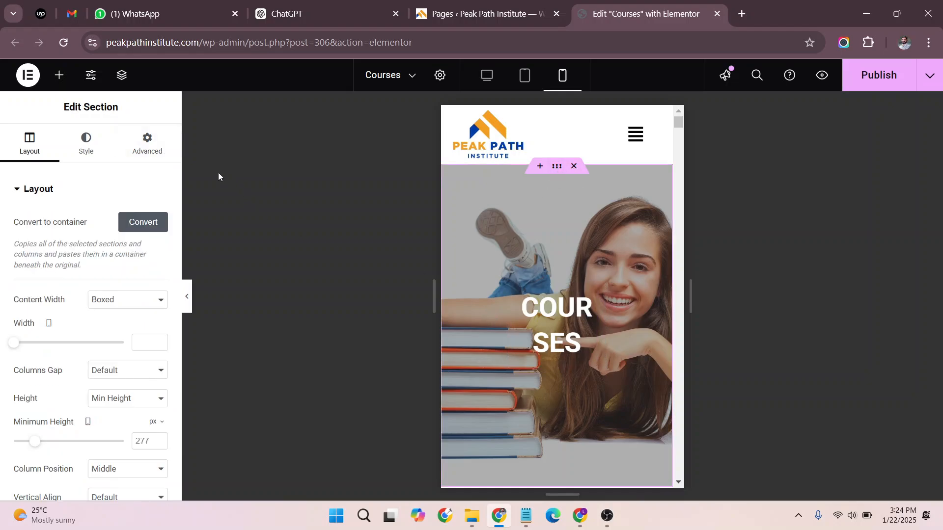
pyautogui.click(148, 143)
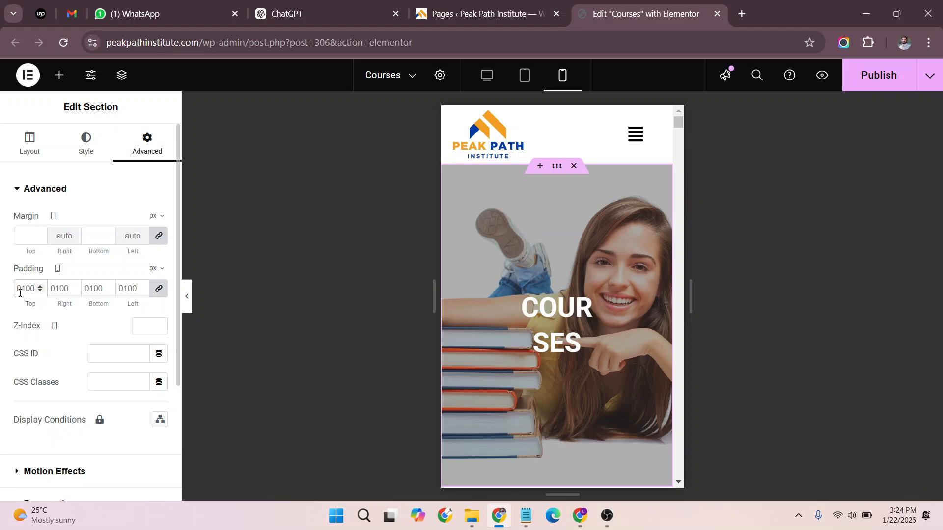
pyautogui.hotkey('ctrl', 'a')
pyautogui.write('20')
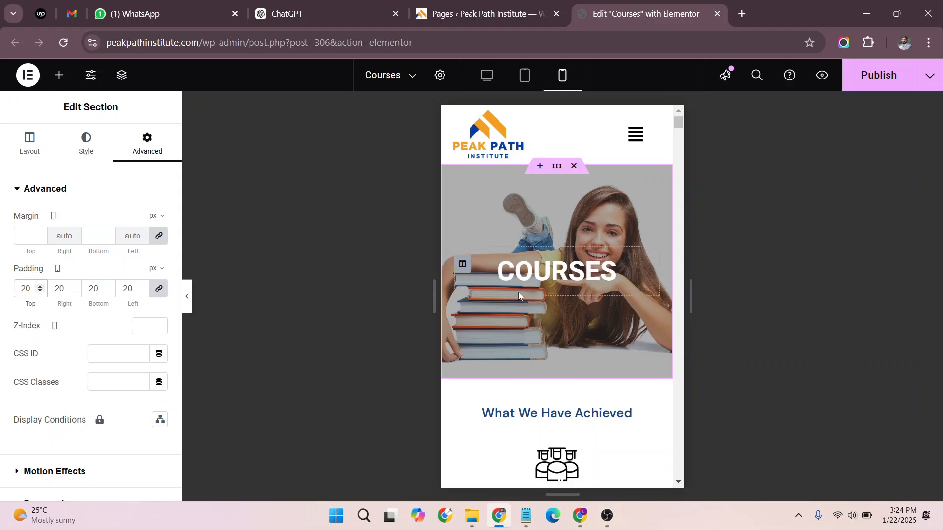
# Step: Set the mobile width of the Successful Students column under What We Have Achieved to 50%
pyautogui.scroll(-4, 543, 287)
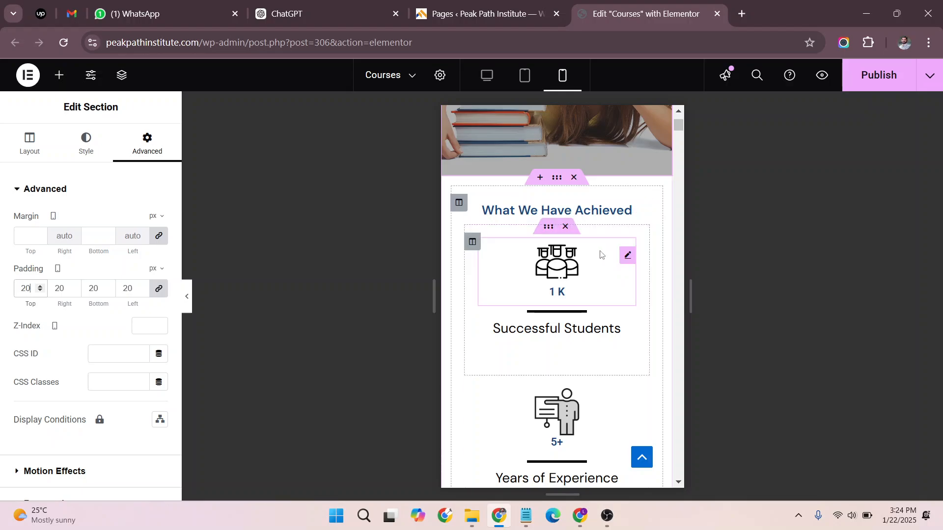
pyautogui.scroll(-5, 600, 275)
pyautogui.scroll(-4, 594, 295)
pyautogui.scroll(9, 579, 309)
pyautogui.scroll(-4, 569, 310)
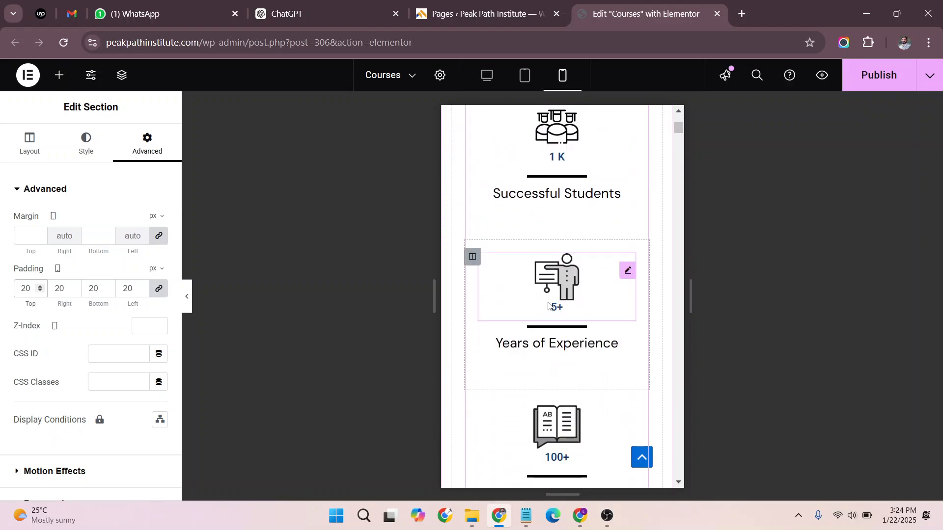
pyautogui.scroll(4, 551, 306)
pyautogui.scroll(-3, 521, 350)
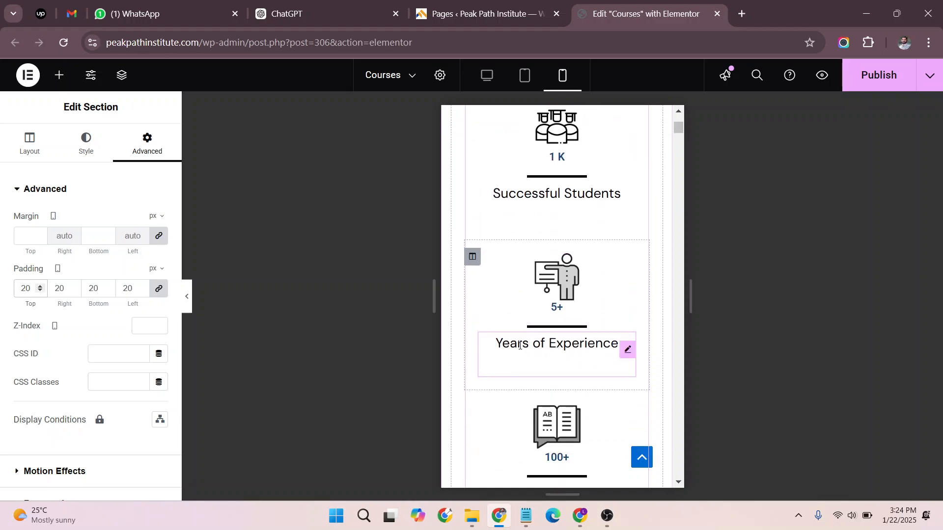
pyautogui.scroll(4, 477, 294)
pyautogui.click(474, 312)
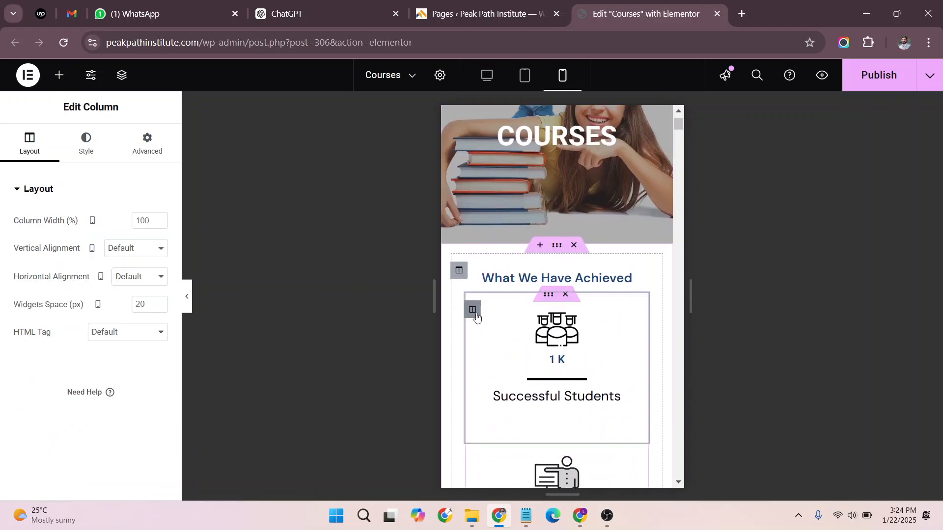
pyautogui.doubleClick(149, 221)
pyautogui.write('50')
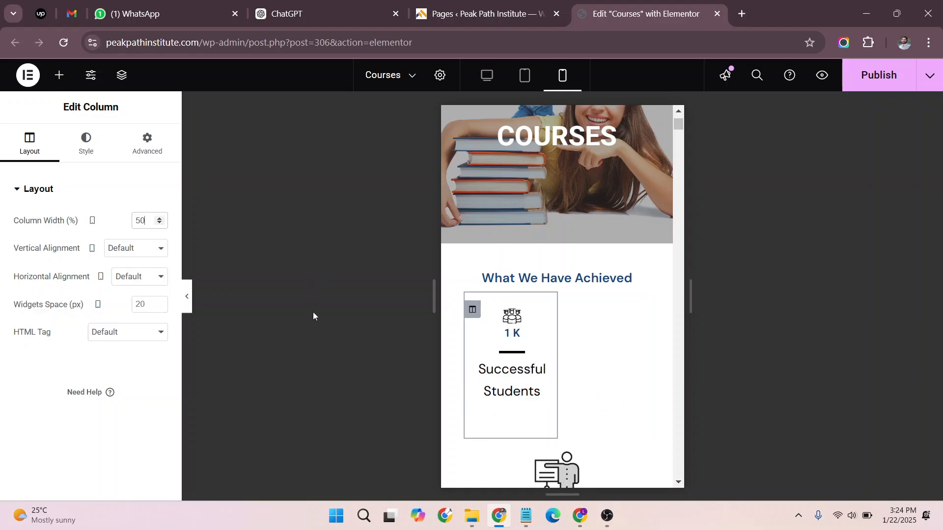
# Step: Set the mobile column widths of Years of Experience, Professional Courses and Positive Reviews to 50% each
pyautogui.scroll(-2, 524, 373)
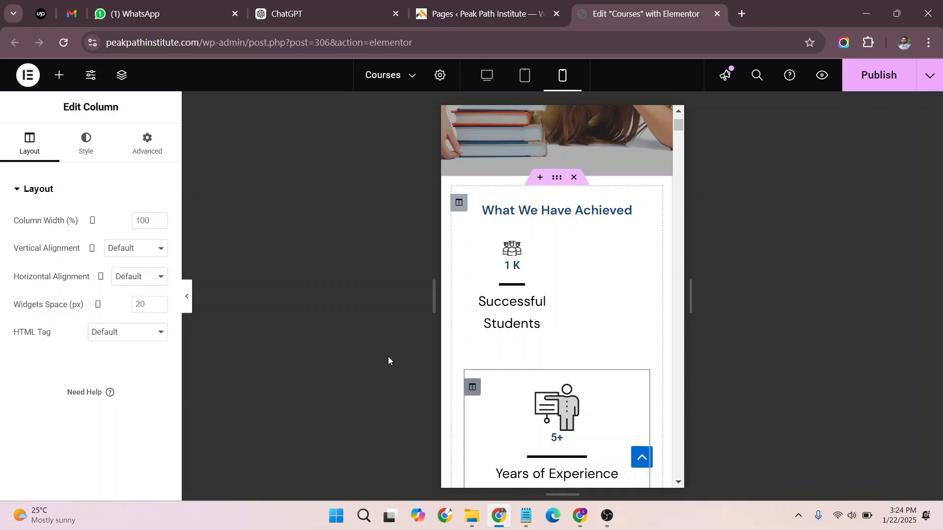
pyautogui.hotkey('ctrl', 'z')
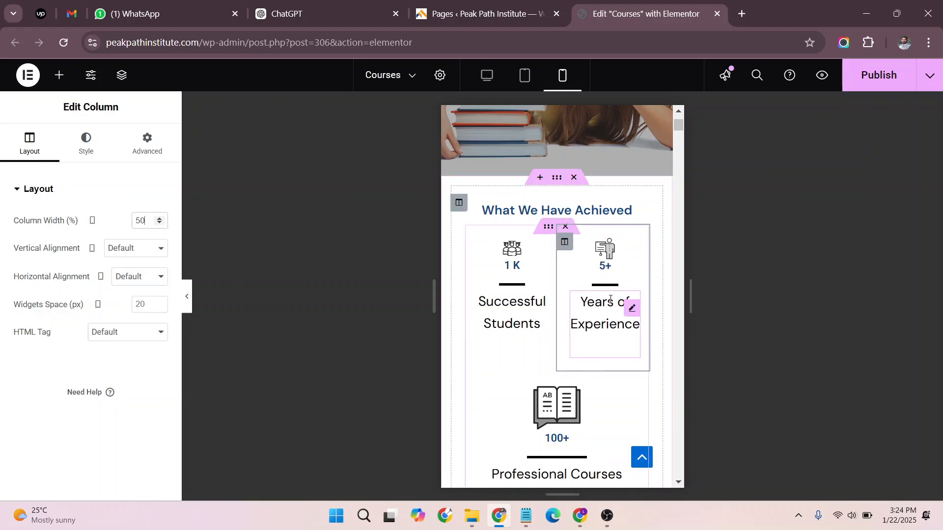
pyautogui.scroll(-4, 610, 299)
pyautogui.scroll(6, 565, 319)
pyautogui.scroll(-4, 517, 335)
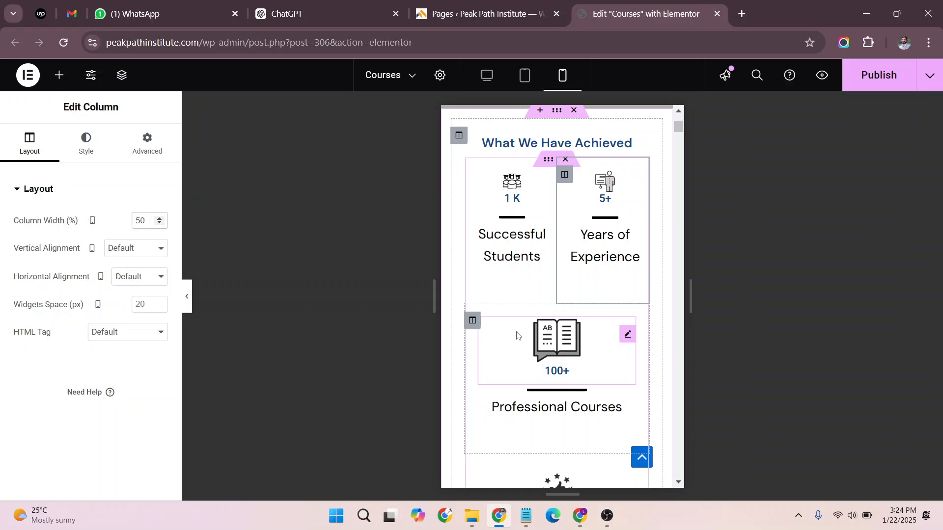
pyautogui.click(473, 325)
pyautogui.write('50')
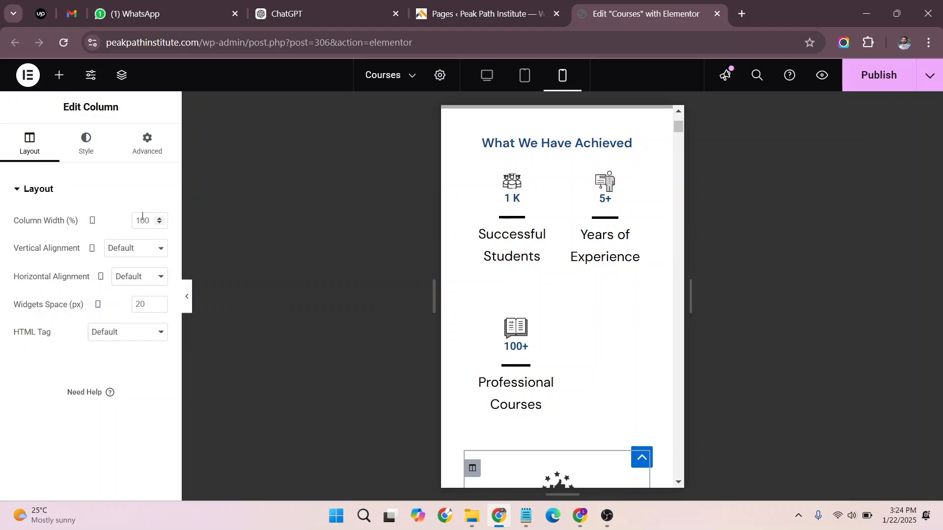
pyautogui.scroll(1, 596, 342)
pyautogui.scroll(-2, 596, 343)
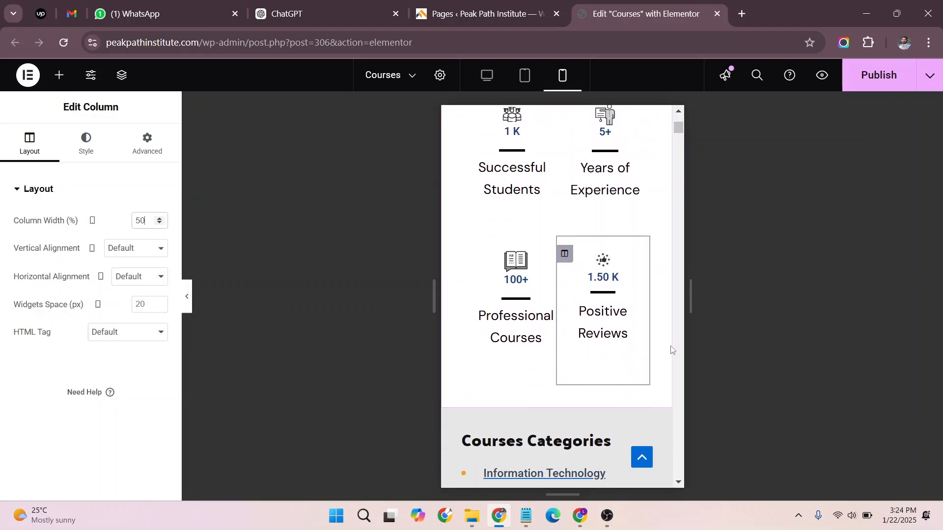
# Step: Examine the mobile layout from the What We Have Achieved counters through the Information Technology cards to the start of Business Management
pyautogui.scroll(4, 596, 342)
pyautogui.scroll(-2, 596, 342)
pyautogui.scroll(2, 608, 315)
pyautogui.scroll(-4, 608, 316)
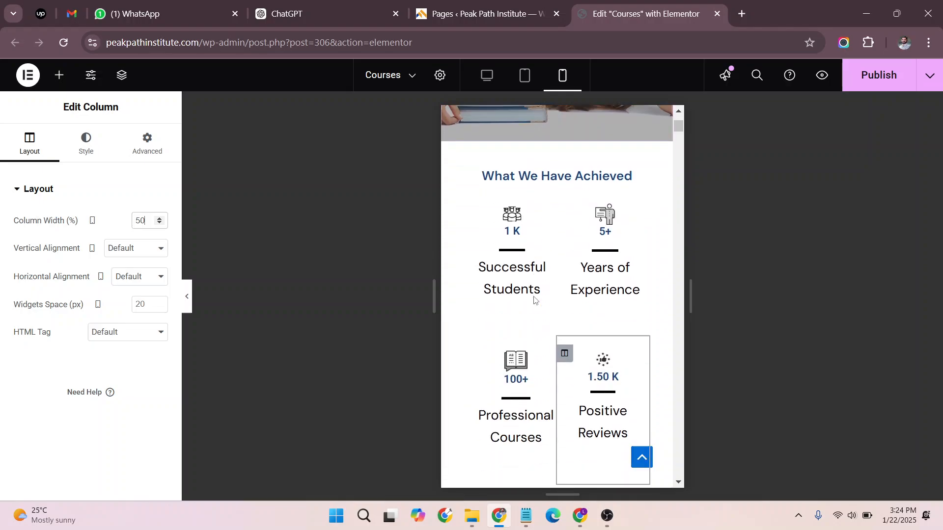
pyautogui.scroll(-8, 604, 383)
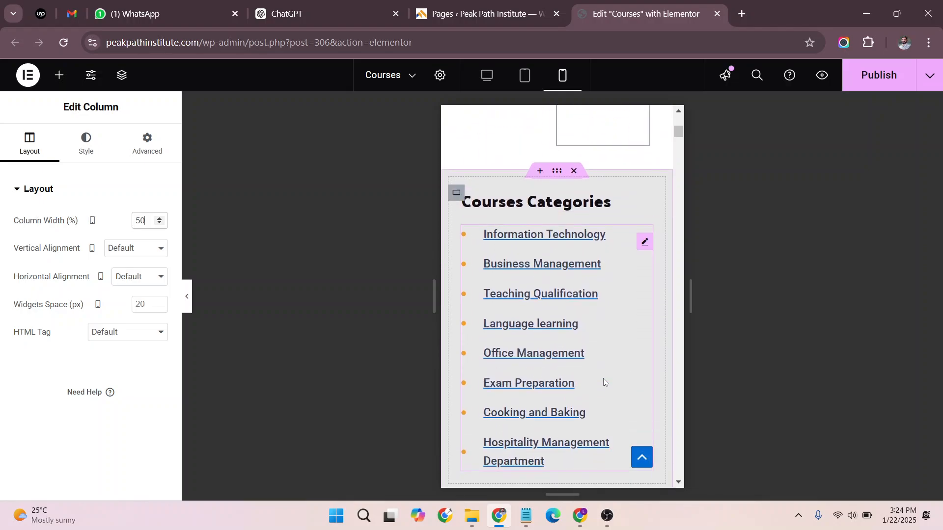
pyautogui.scroll(-6, 604, 382)
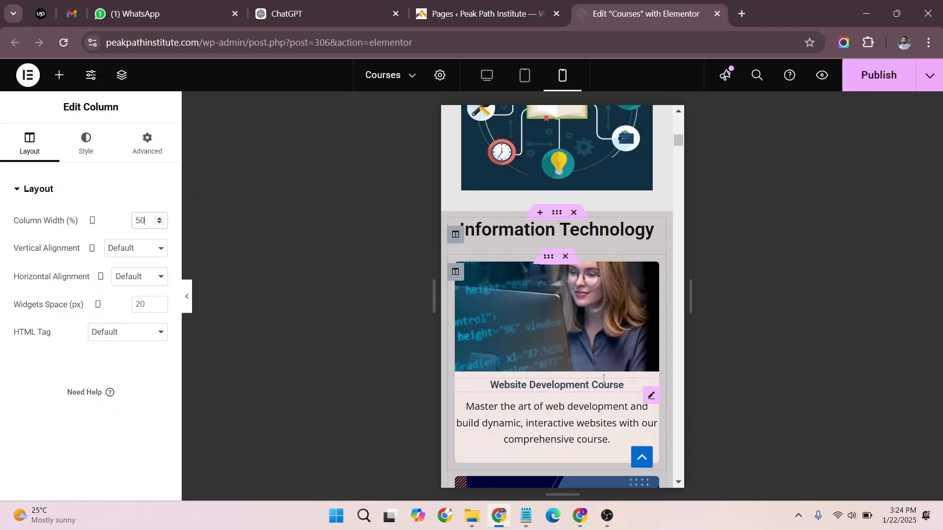
pyautogui.scroll(3, 603, 378)
pyautogui.scroll(-7, 603, 379)
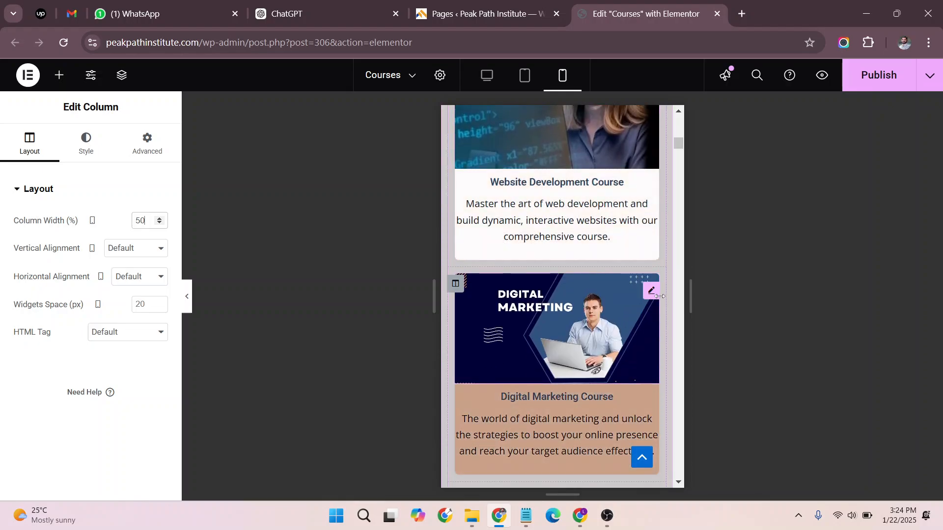
pyautogui.scroll(5, 658, 299)
pyautogui.scroll(-10, 670, 270)
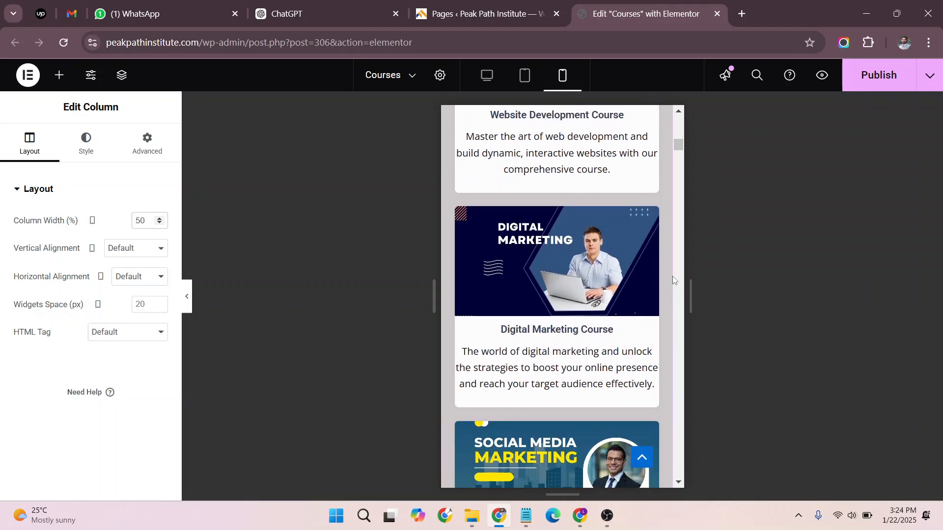
pyautogui.scroll(-15, 672, 276)
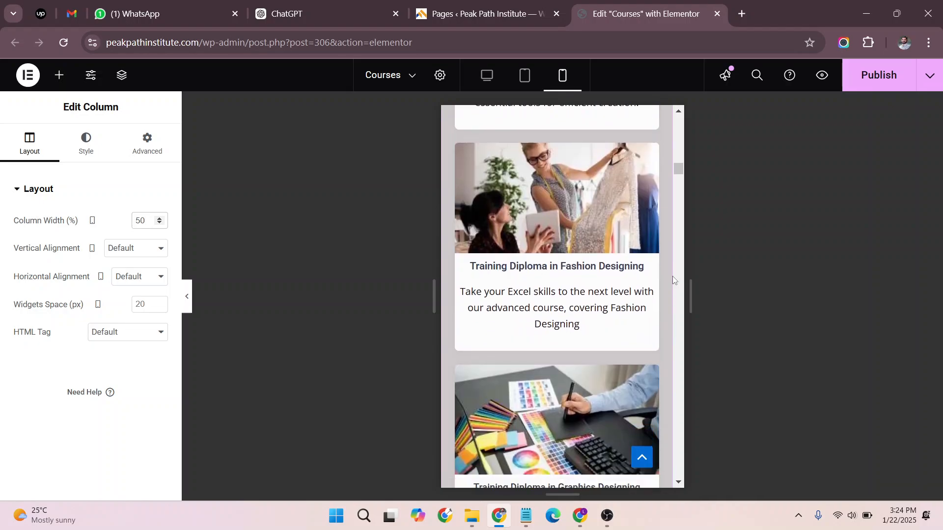
pyautogui.scroll(-10, 680, 183)
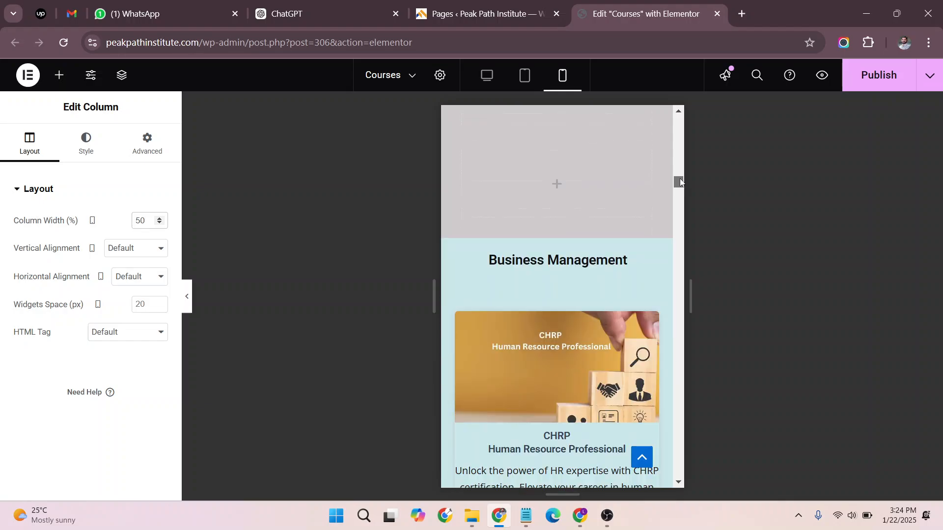
pyautogui.moveTo(679, 184); pyautogui.dragTo(680, 144)
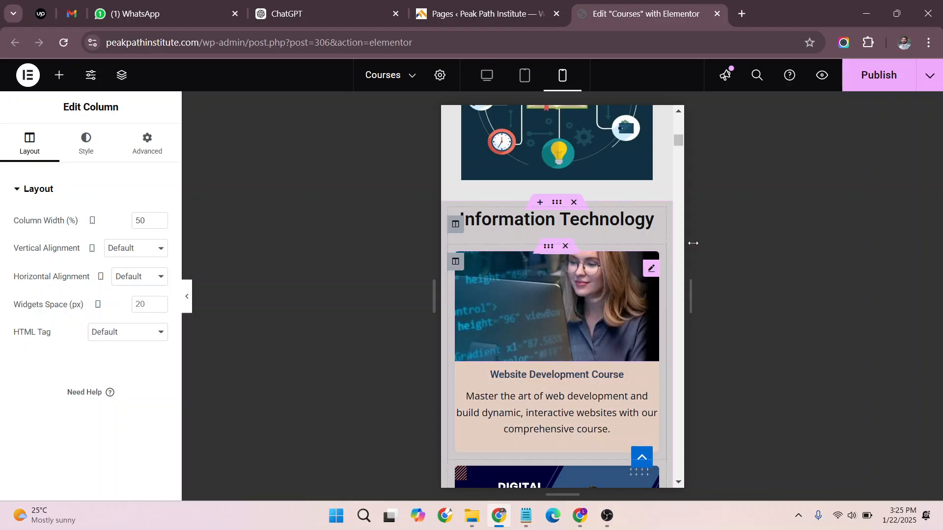
# Step: Check the mobile margin and padding of the Teaching Qualification section's card row container and its outer boxed container
pyautogui.moveTo(679, 143); pyautogui.dragTo(673, 243)
pyautogui.scroll(-5, 557, 221)
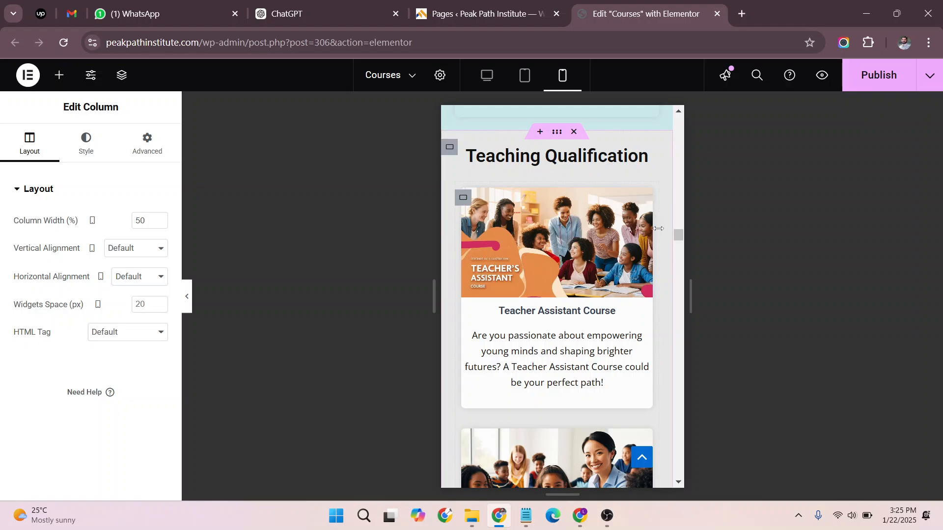
pyautogui.click(676, 225)
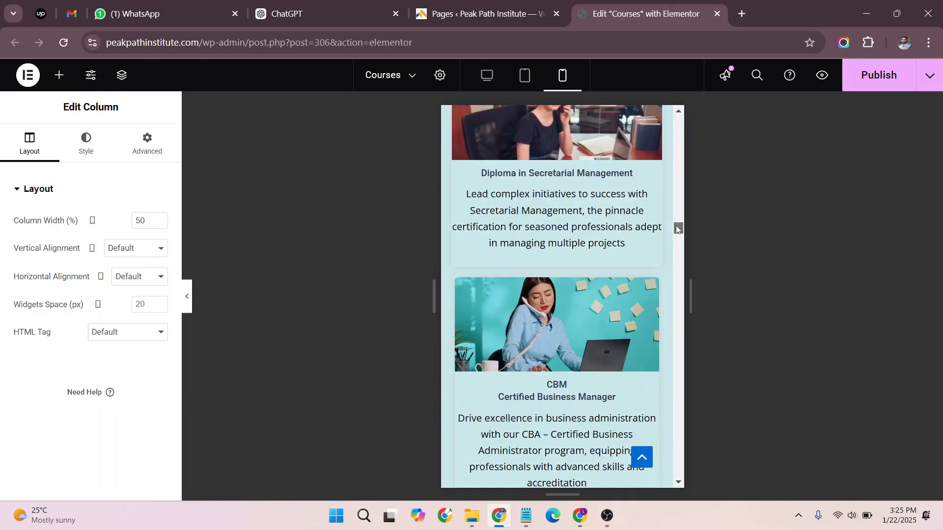
pyautogui.moveTo(676, 229); pyautogui.dragTo(677, 235)
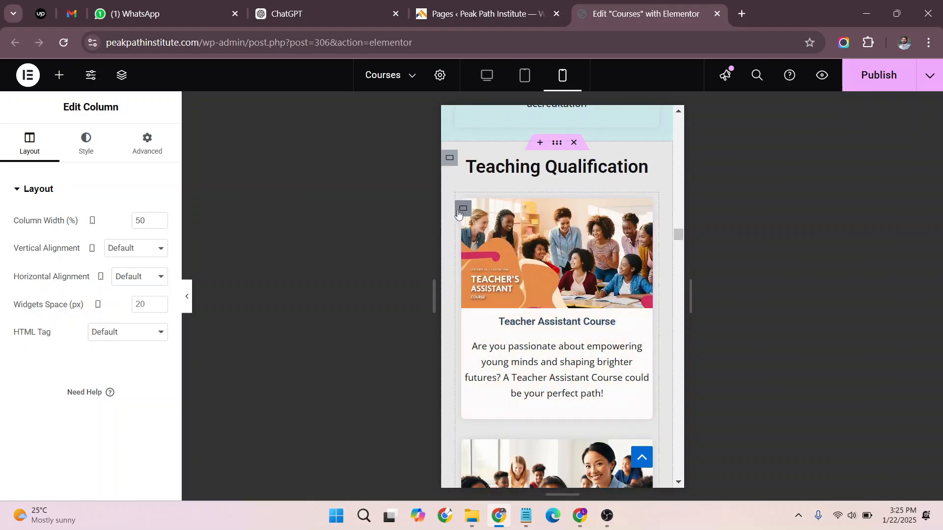
pyautogui.click(458, 213)
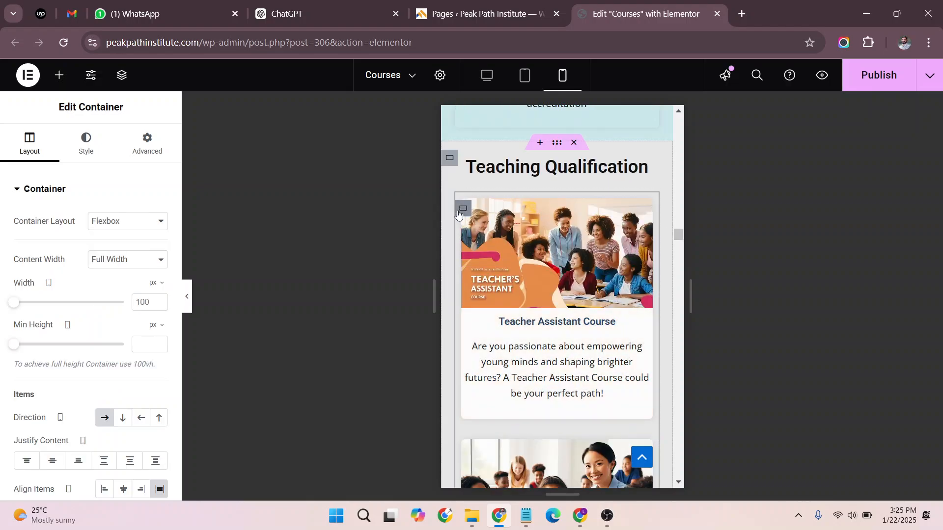
pyautogui.click(143, 156)
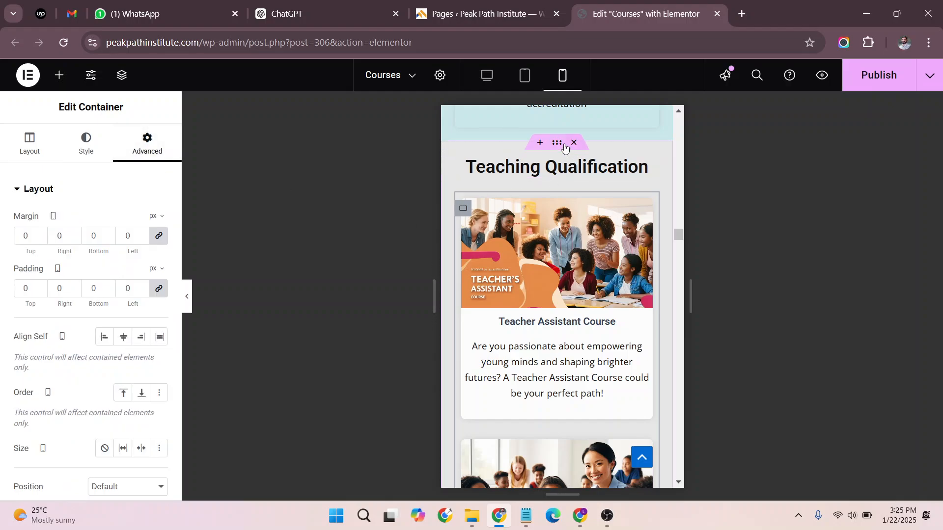
pyautogui.scroll(1, 558, 146)
pyautogui.click(558, 146)
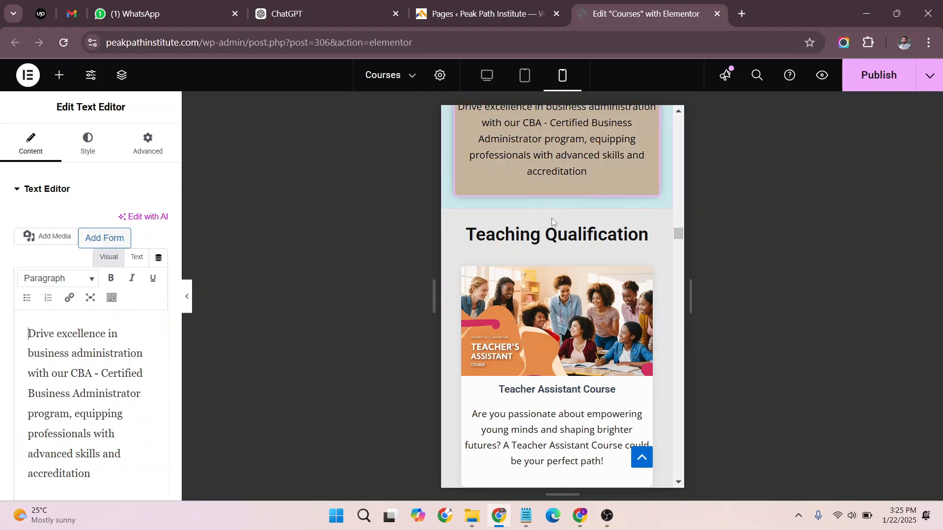
pyautogui.click(558, 215)
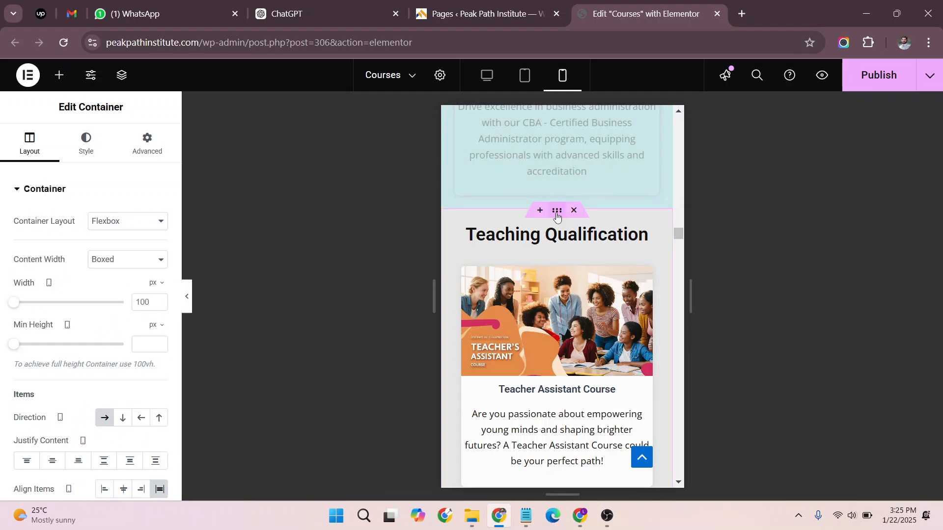
pyautogui.click(149, 156)
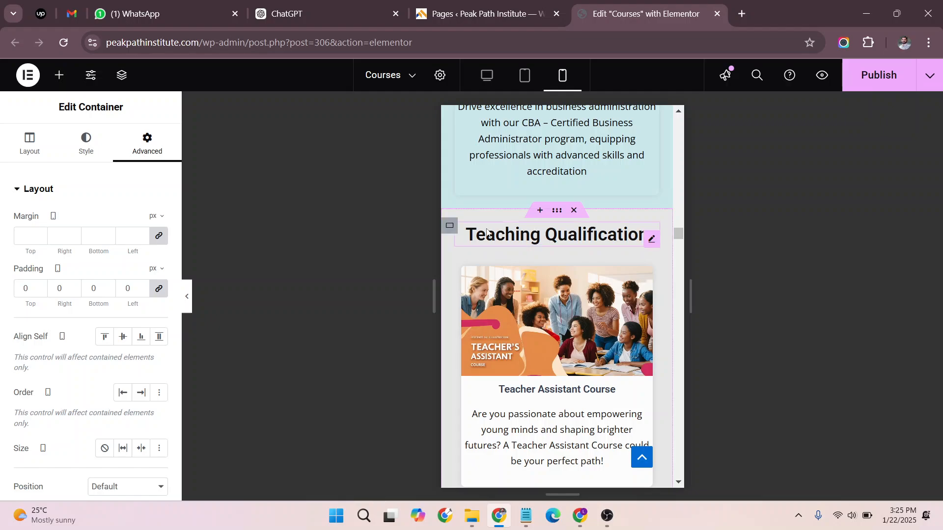
# Step: Set the mobile padding of the full-width container around the Teaching Qualification heading and cards to 10 px on all sides
pyautogui.click(450, 228)
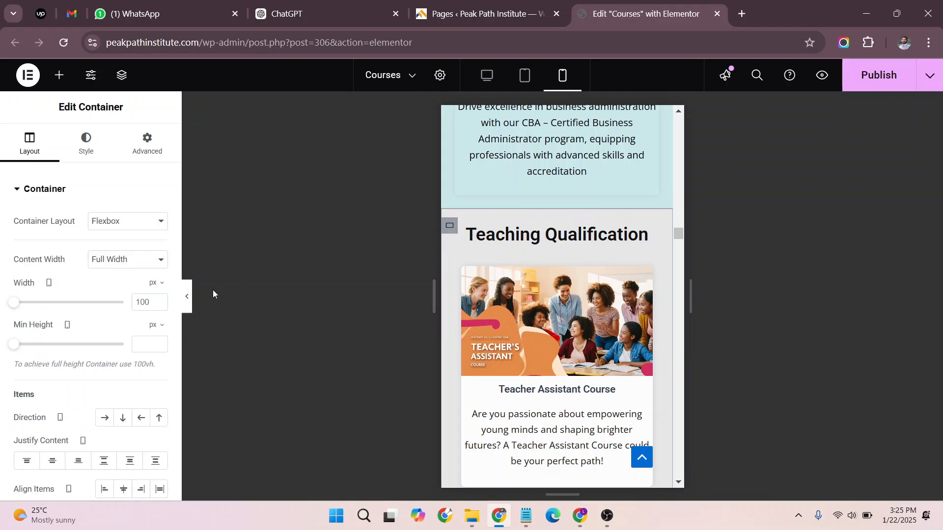
pyautogui.click(153, 144)
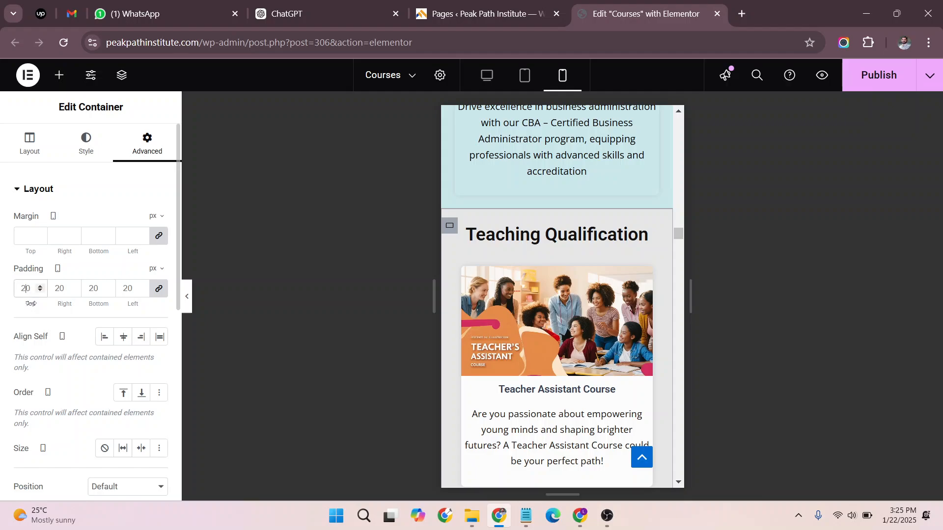
pyautogui.write('10')
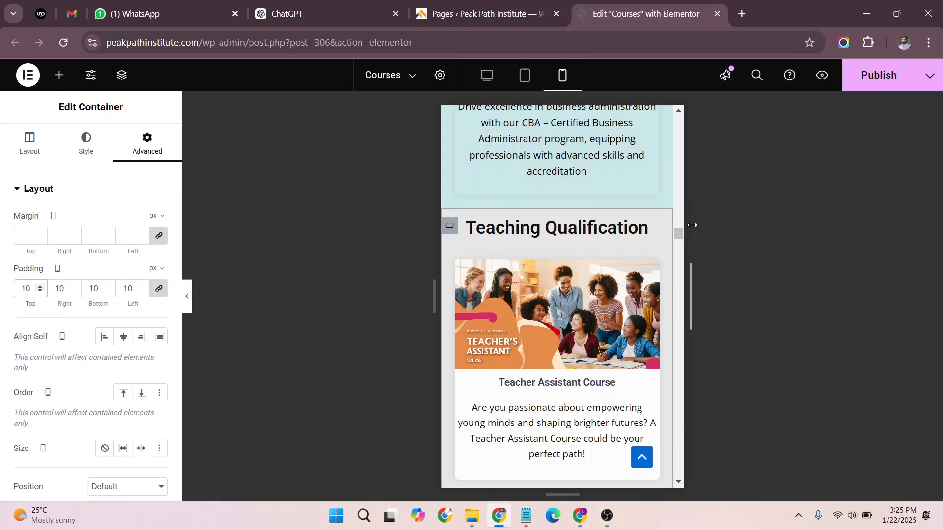
# Step: Check the mobile margin and padding of the Business Management section, its column, its inner section and the CHRP card column
pyautogui.scroll(15, 677, 217)
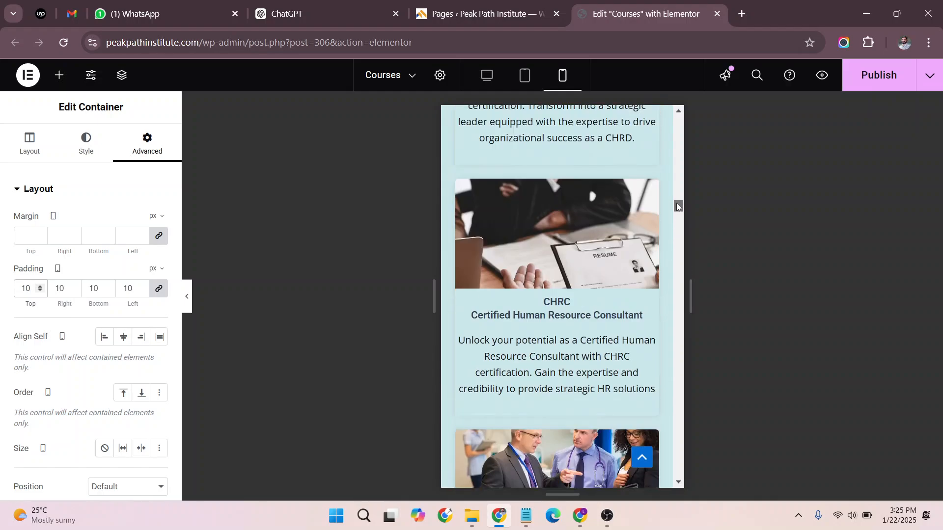
pyautogui.scroll(4, 682, 195)
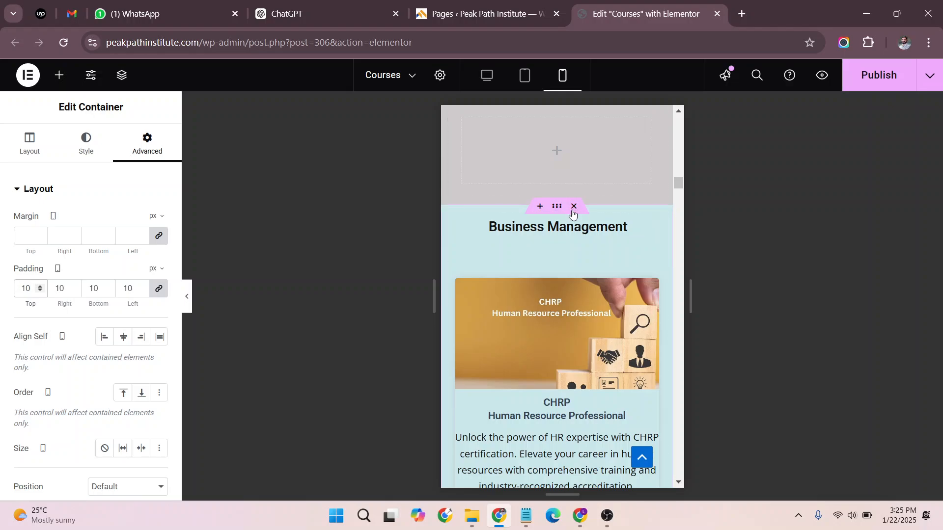
pyautogui.click(557, 210)
pyautogui.click(163, 152)
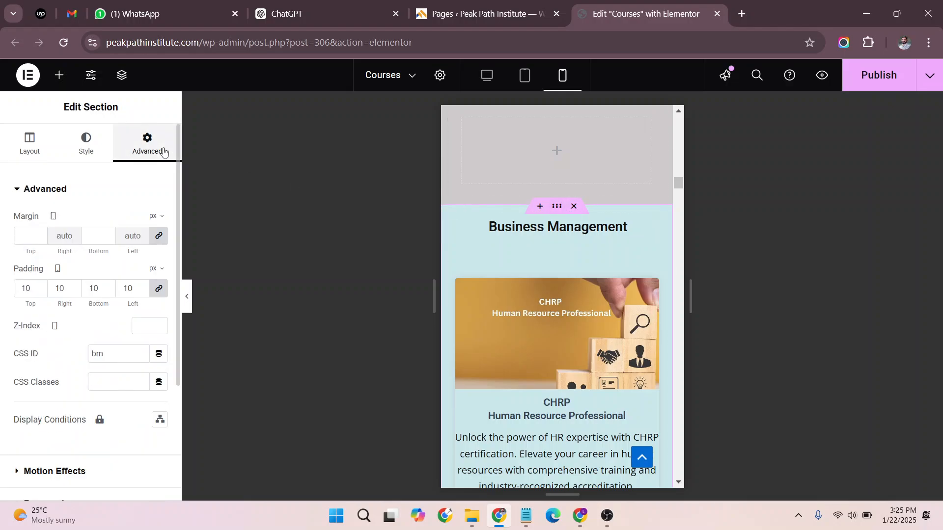
pyautogui.click(456, 229)
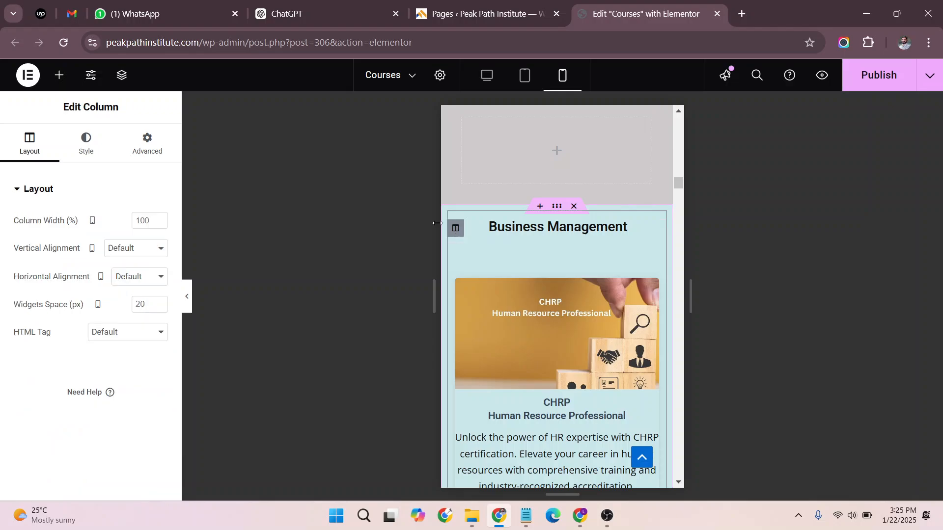
pyautogui.click(154, 143)
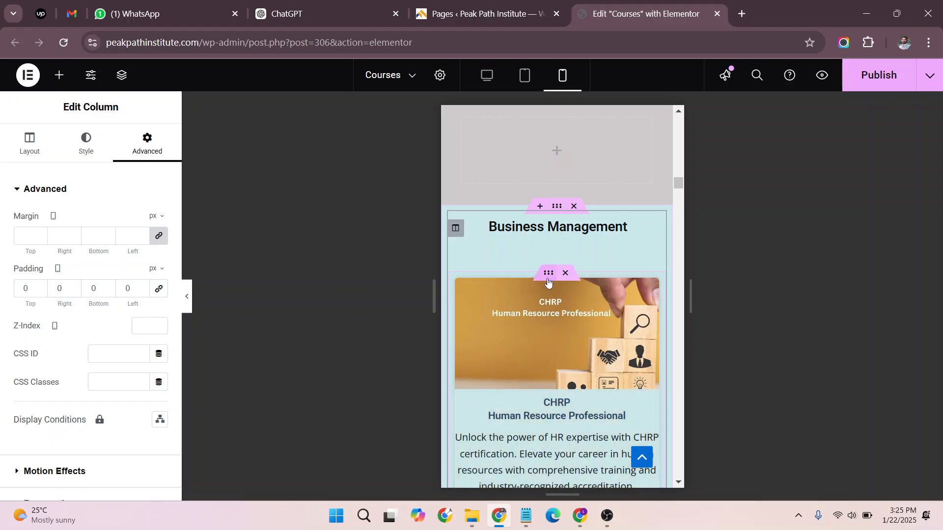
pyautogui.click(548, 281)
pyautogui.click(168, 159)
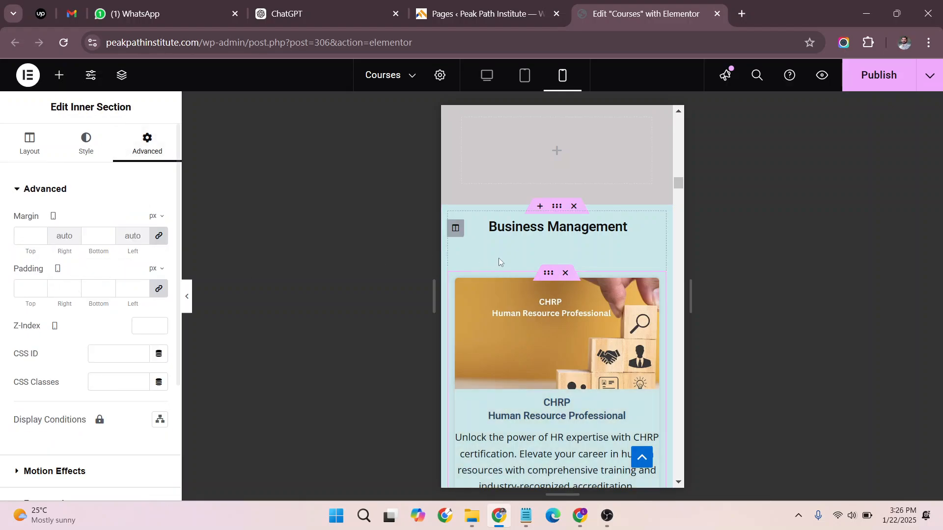
pyautogui.click(453, 291)
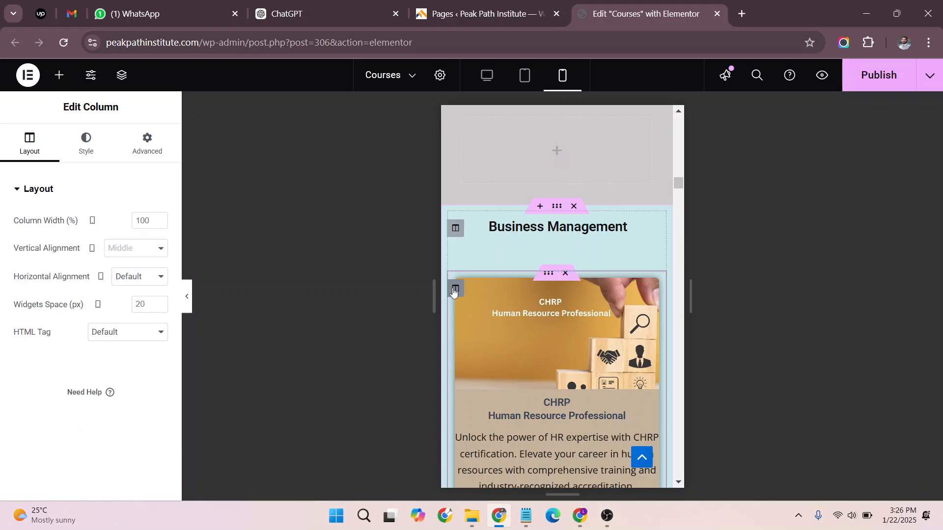
pyautogui.click(161, 149)
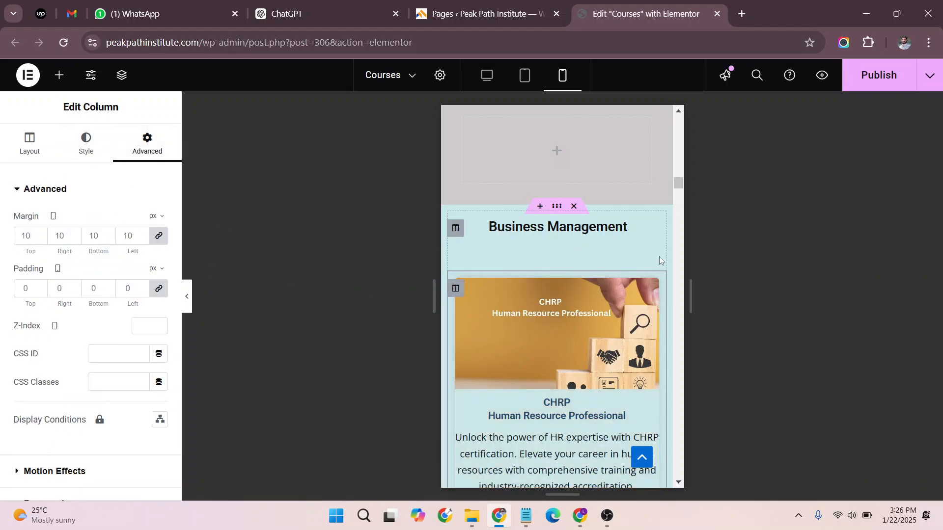
# Step: Set the mobile padding of the container around the Language Learning heading and cards to 10 px on all sides
pyautogui.moveTo(676, 186); pyautogui.dragTo(678, 266)
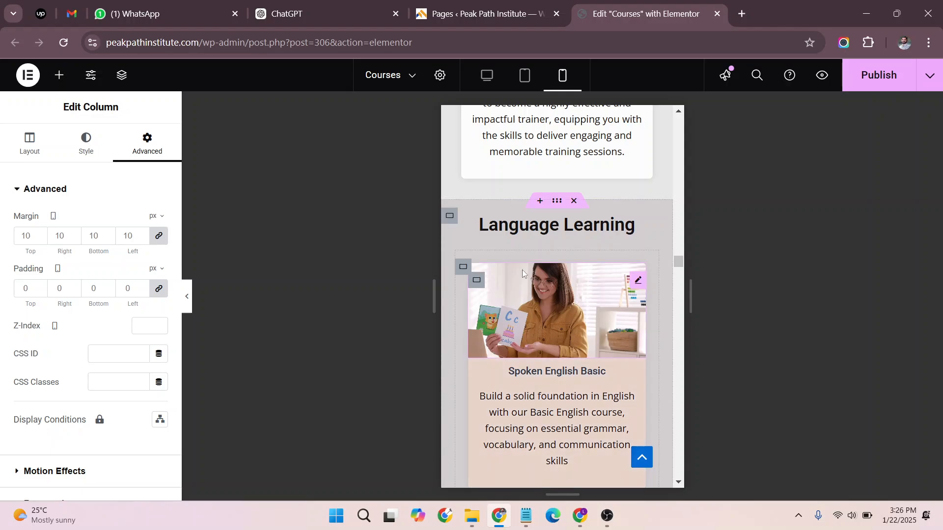
pyautogui.click(451, 218)
pyautogui.click(146, 145)
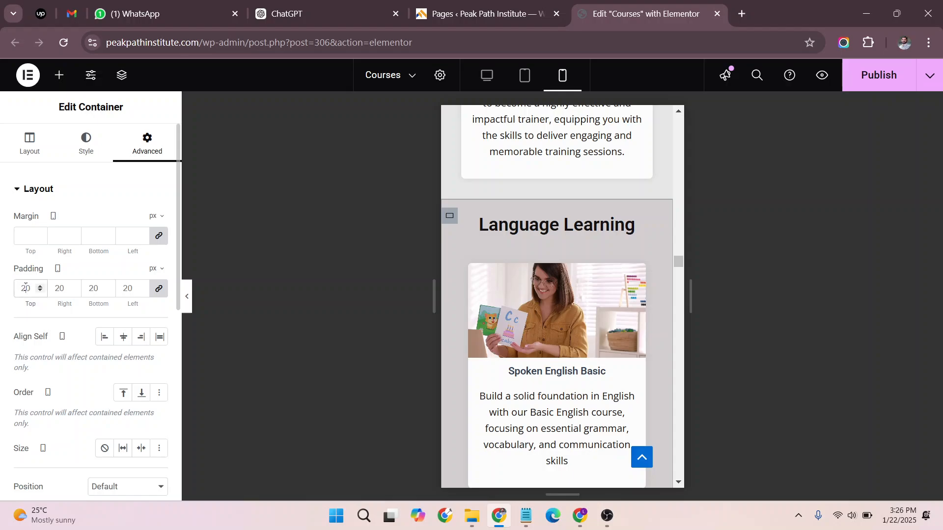
pyautogui.write('10')
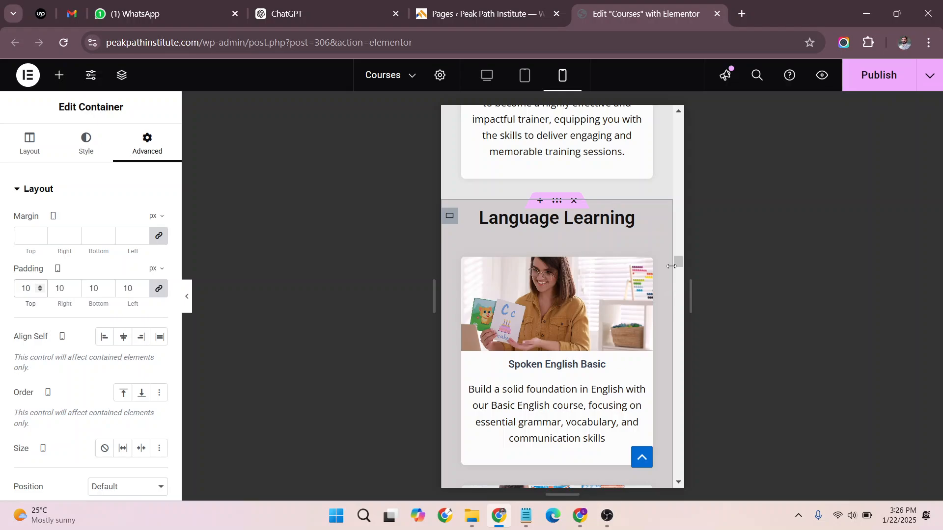
# Step: Set the mobile padding of the full-width container in the Hospitality Management Department section to 10 px on all sides
pyautogui.moveTo(671, 266); pyautogui.dragTo(677, 290)
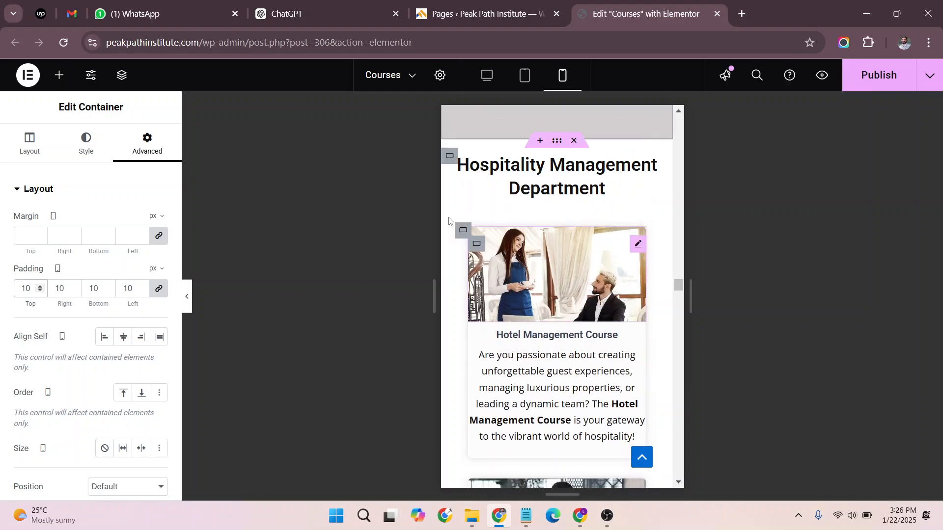
pyautogui.click(447, 157)
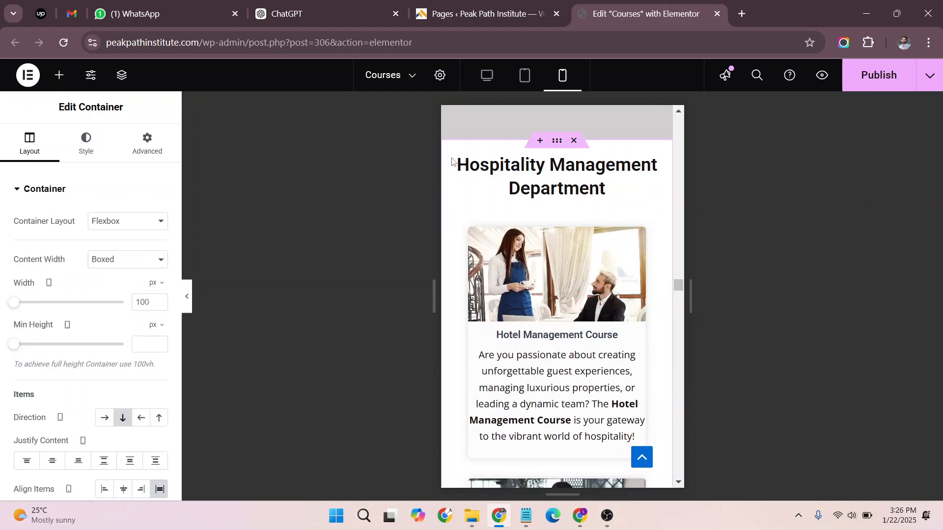
pyautogui.hotkey('ctrl', 'shift', 'v')
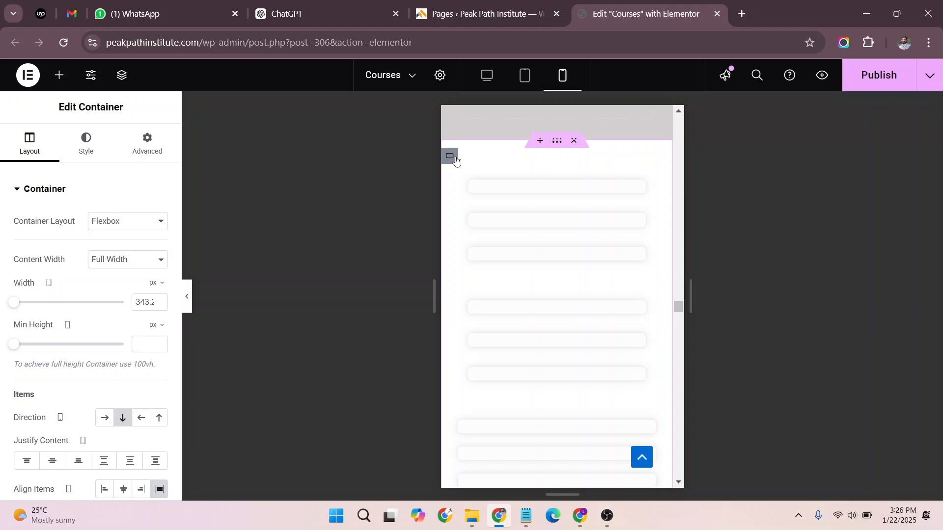
pyautogui.click(147, 145)
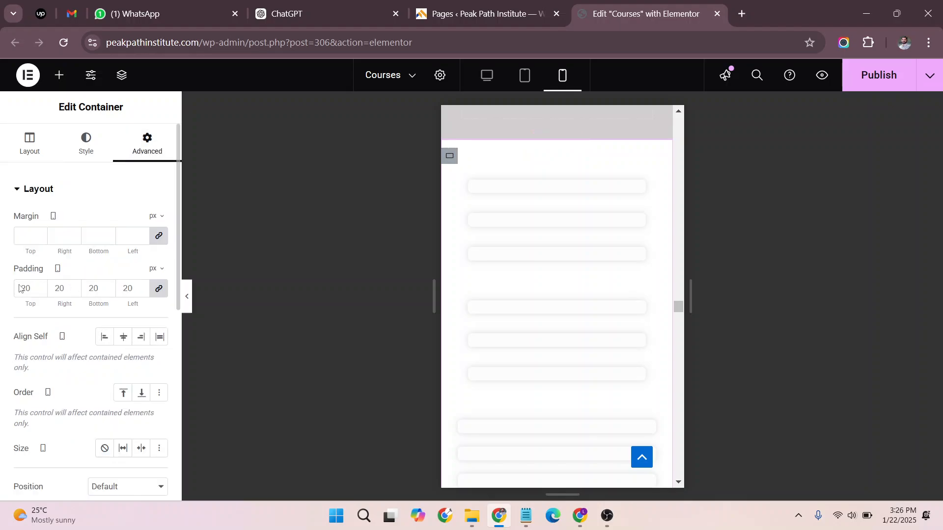
pyautogui.write('10')
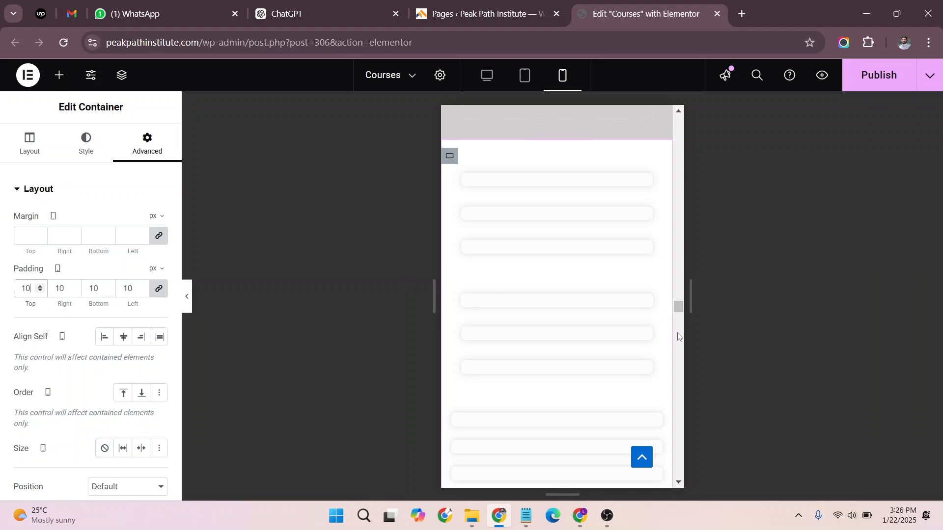
# Step: Set the mobile padding of the container around the Exam Preparation heading and cards to 10 px on all sides
pyautogui.moveTo(679, 312)
pyautogui.mouseDown()
pyautogui.moveTo(678, 302)
pyautogui.moveTo(684, 324)
pyautogui.mouseUp()
pyautogui.scroll(-1, 684, 324)
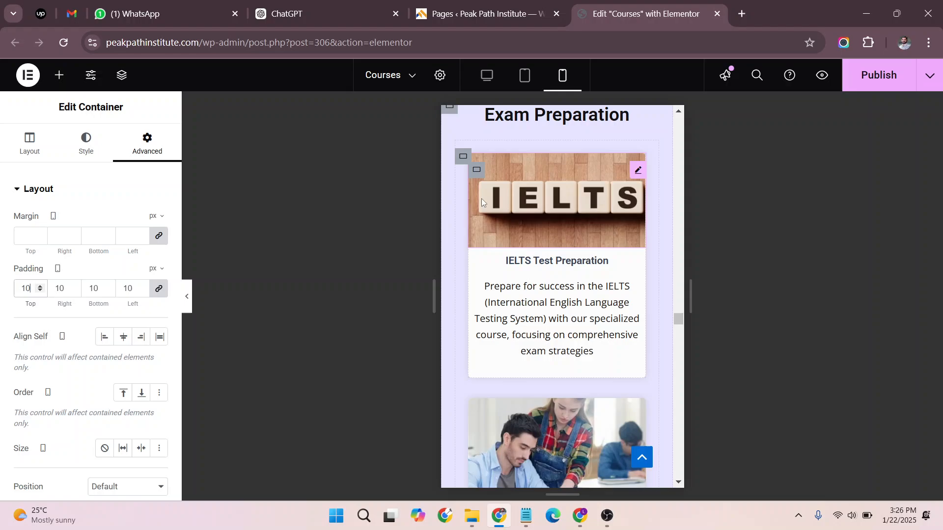
pyautogui.click(456, 136)
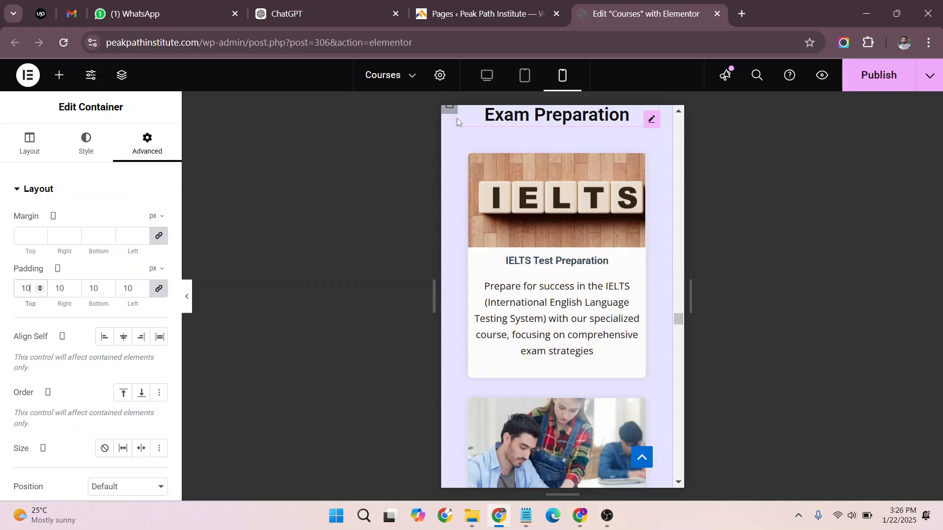
pyautogui.click(138, 156)
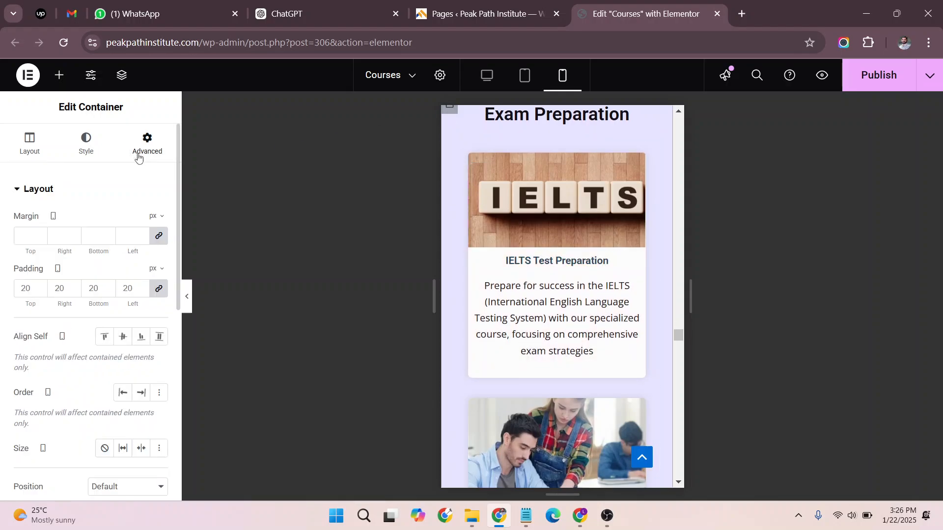
pyautogui.click(24, 288)
pyautogui.write('10')
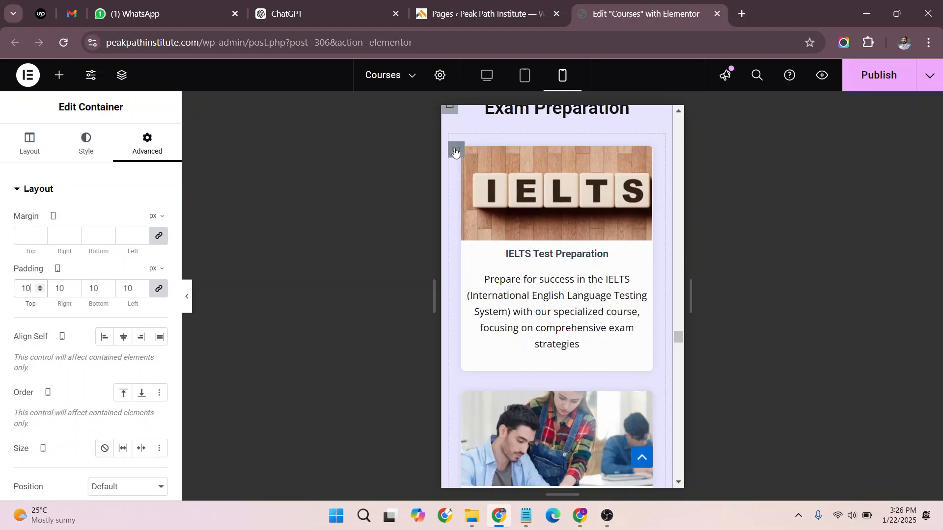
# Step: Set the mobile padding of the container holding the Exam Preparation course cards to 0 px on all sides
pyautogui.click(456, 150)
pyautogui.click(172, 155)
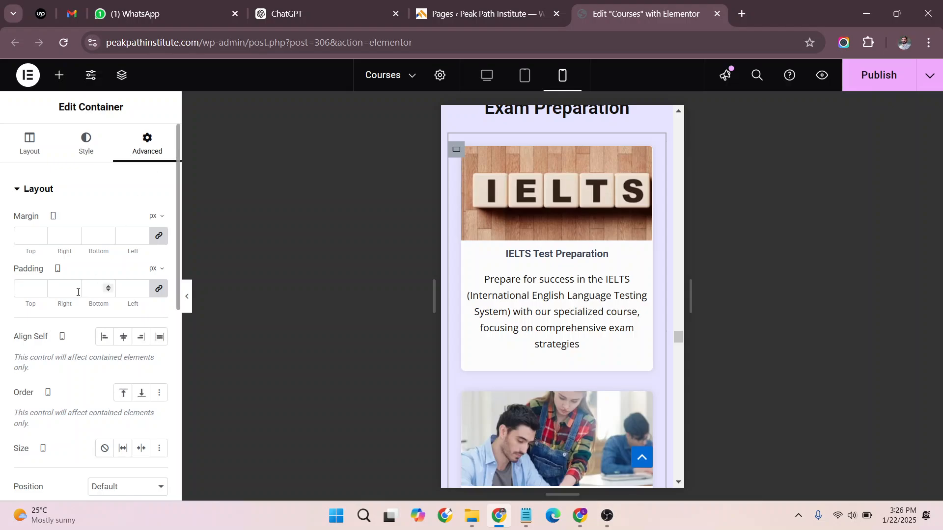
pyautogui.click(24, 289)
pyautogui.write('0')
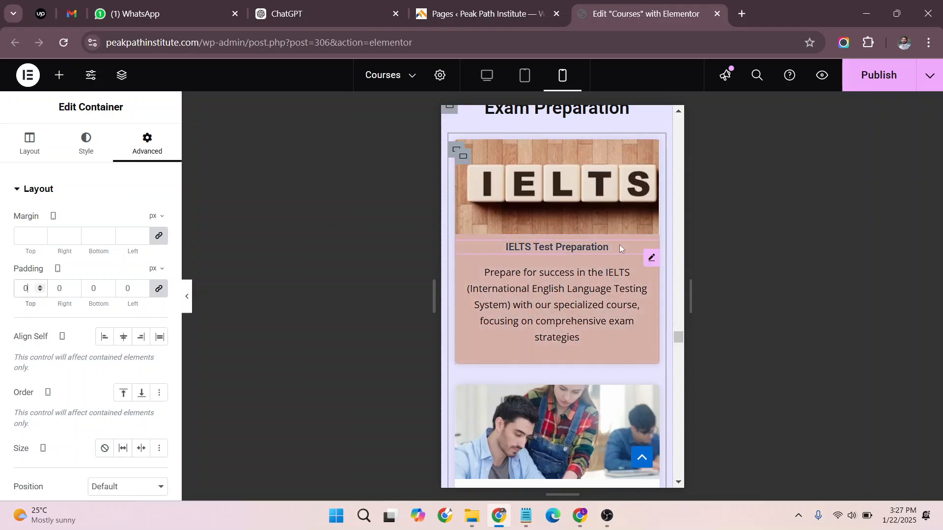
pyautogui.scroll(16, 621, 247)
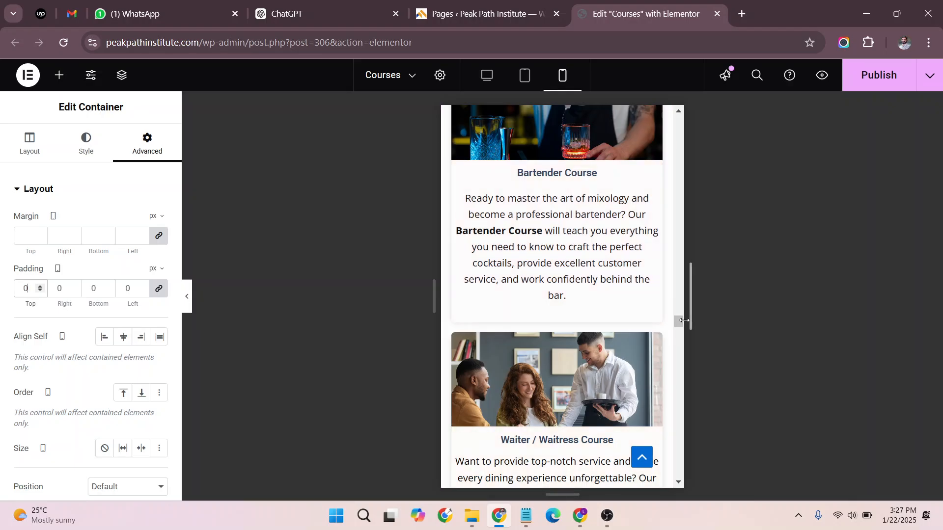
pyautogui.moveTo(674, 322); pyautogui.dragTo(680, 288)
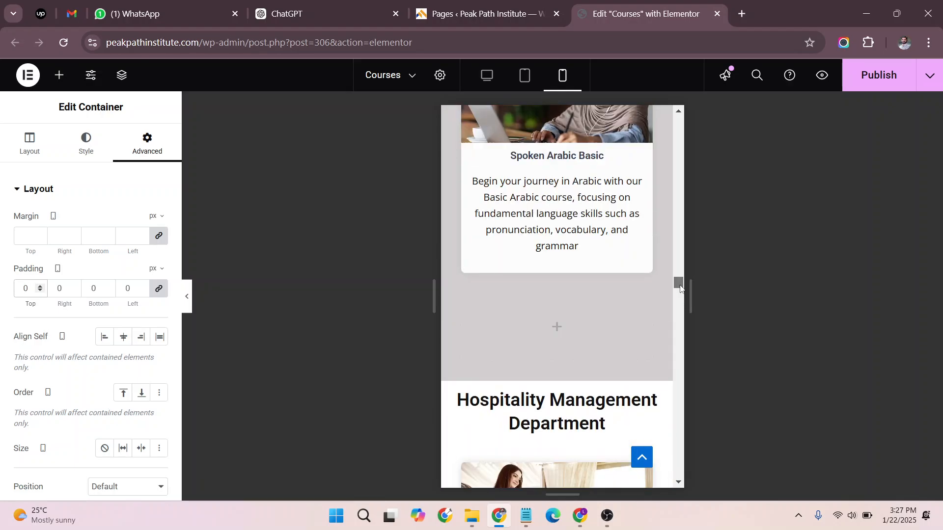
# Step: Set the mobile padding of the container starting with the Hotel Management Course card to 0 px on all sides
pyautogui.scroll(-2, 564, 344)
pyautogui.click(457, 331)
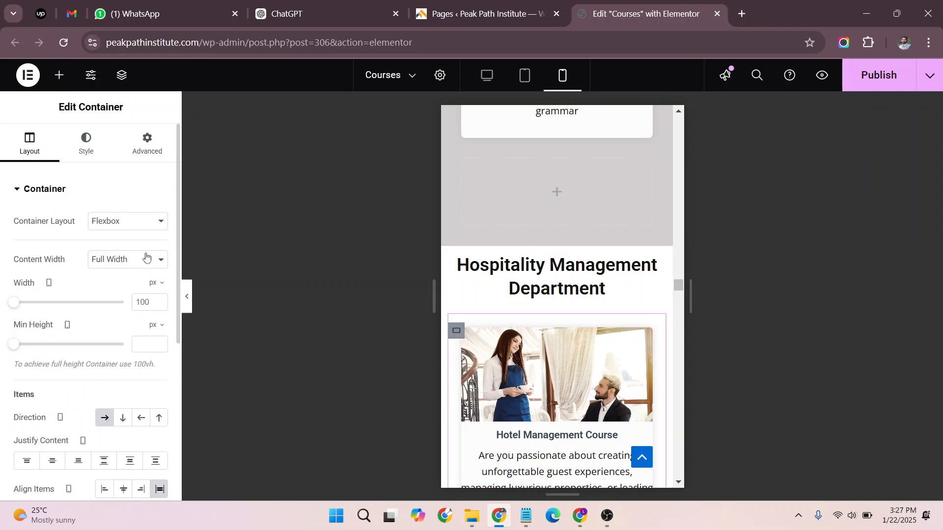
pyautogui.click(147, 143)
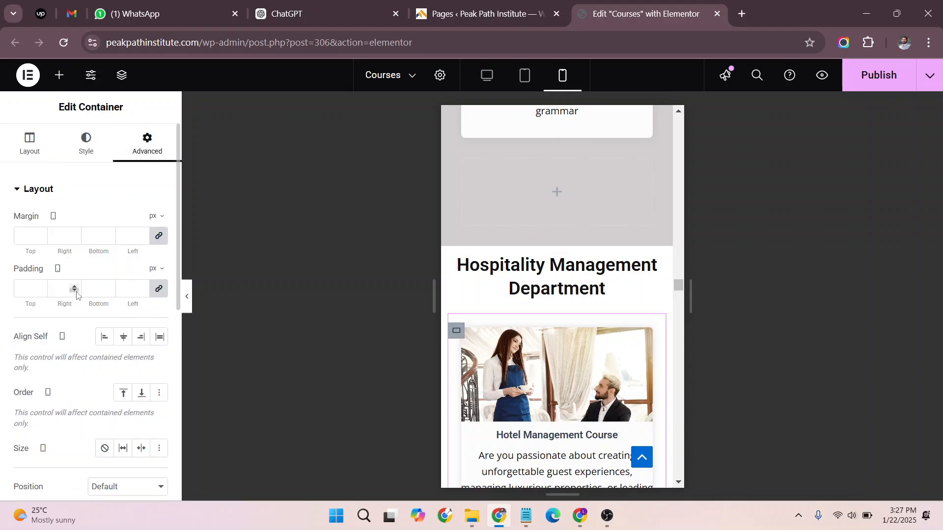
pyautogui.write('0')
# Step: Check the mobile margin and padding of the first card container under the Teaching Qualification heading
pyautogui.scroll(4, 497, 206)
pyautogui.scroll(-3, 532, 208)
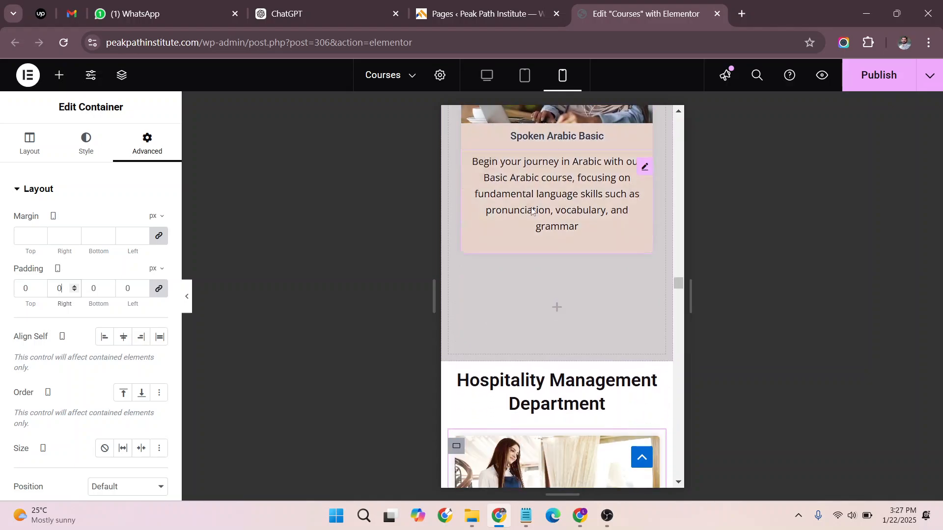
pyautogui.scroll(-1, 654, 187)
pyautogui.scroll(8, 584, 246)
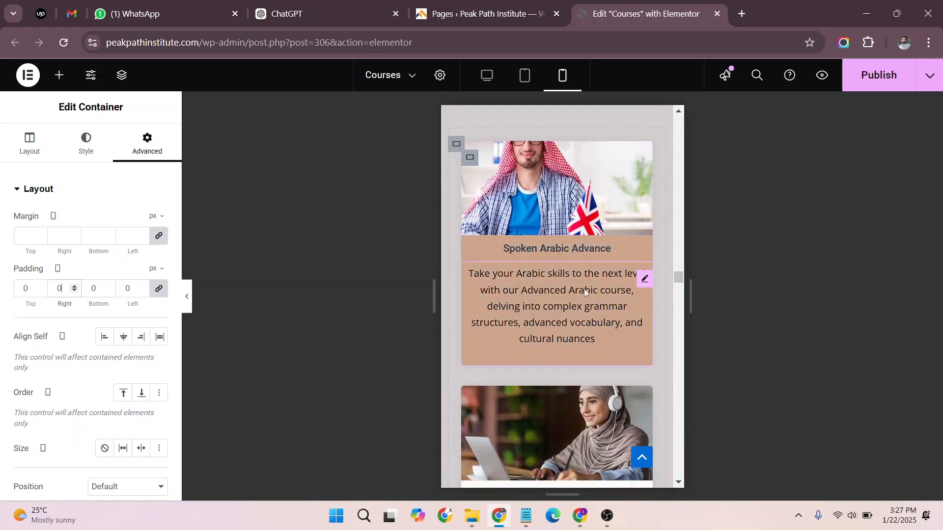
pyautogui.scroll(4, 500, 221)
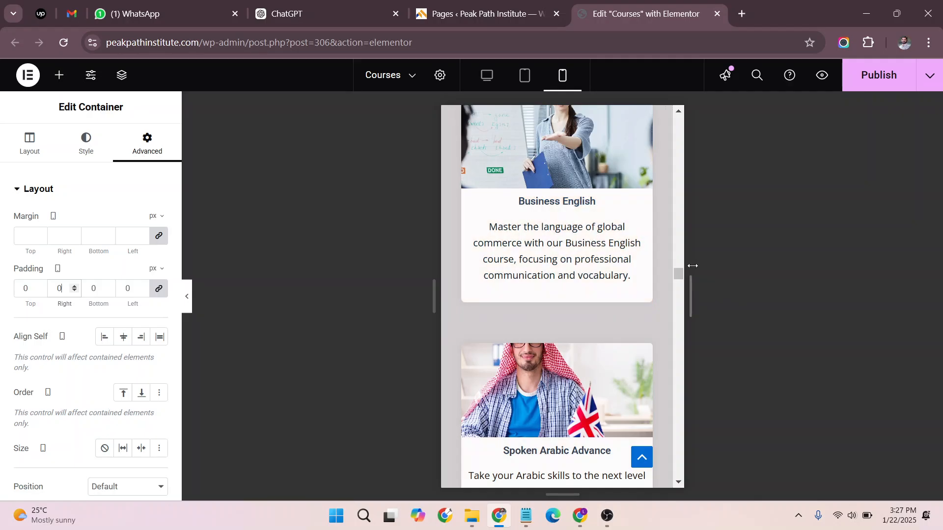
pyautogui.moveTo(676, 274); pyautogui.dragTo(697, 233)
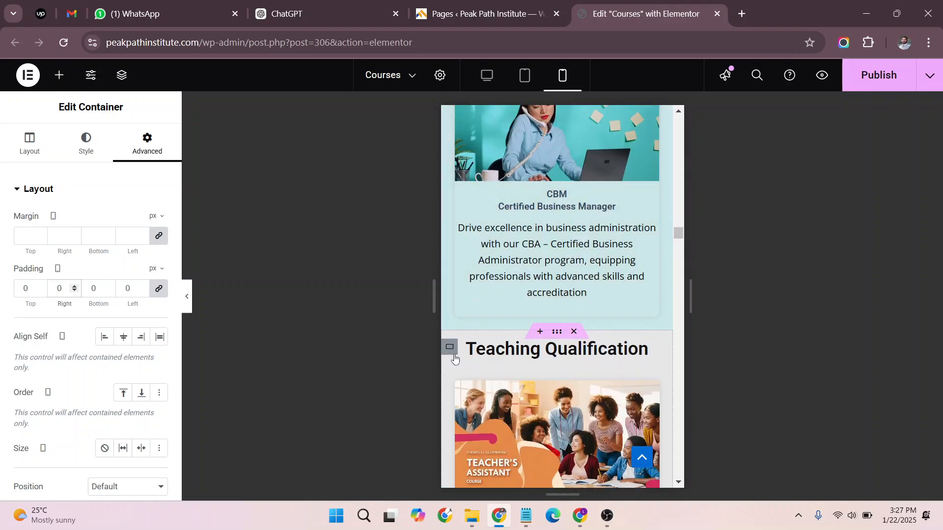
pyautogui.click(455, 391)
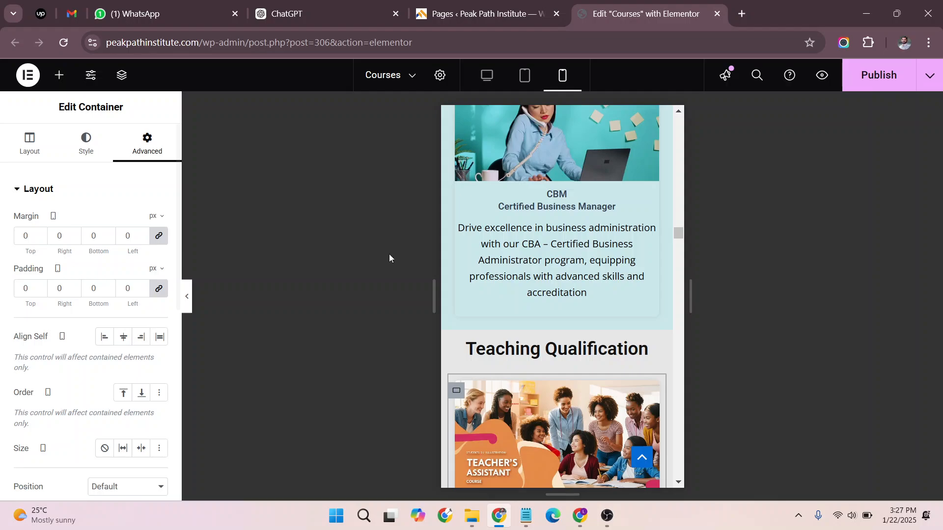
# Step: Set the mobile padding of the container starting with the Behavior Analyst Course card to 0 px on all sides
pyautogui.scroll(-10, 521, 319)
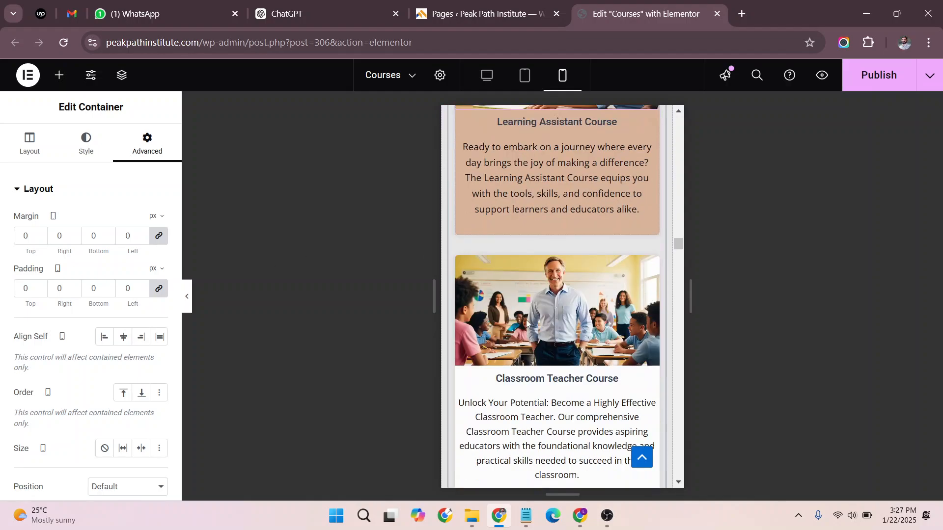
pyautogui.scroll(-5, 526, 321)
pyautogui.click(456, 282)
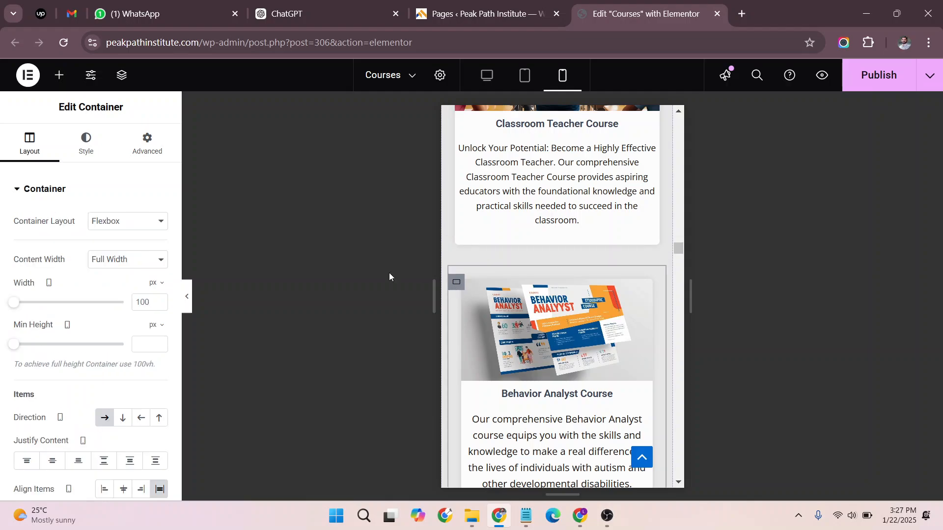
pyautogui.click(163, 151)
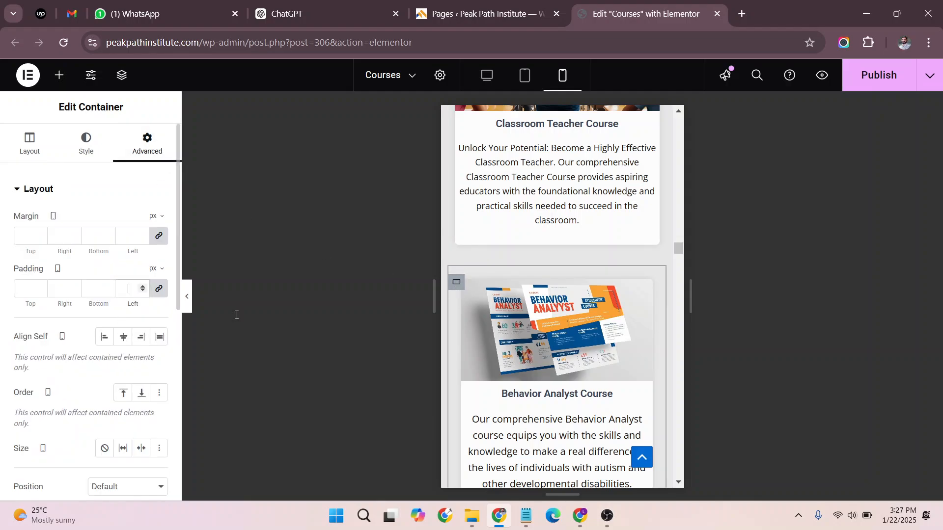
# Step: Set the mobile padding of the Language Learning container starting with the Spoken English Basic card to 0 px on all sides
pyautogui.scroll(-15, 470, 319)
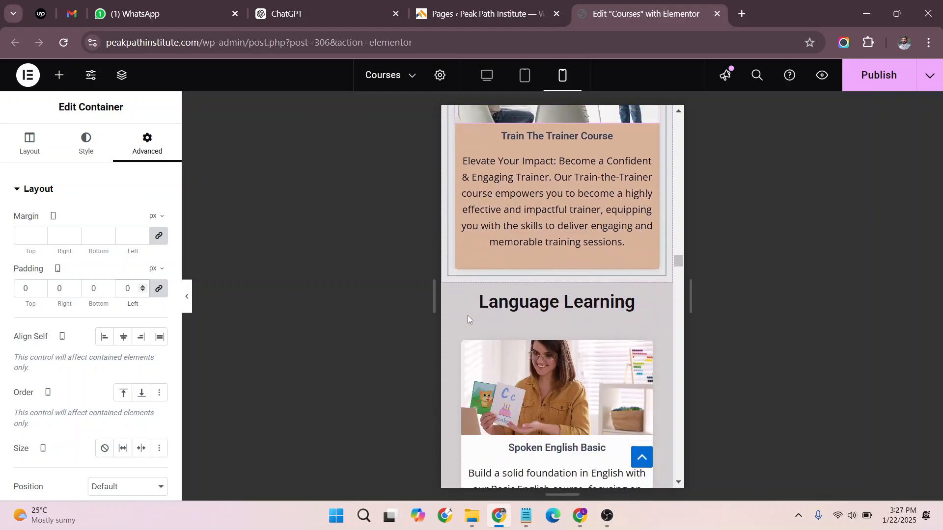
pyautogui.scroll(-2, 462, 295)
pyautogui.click(457, 290)
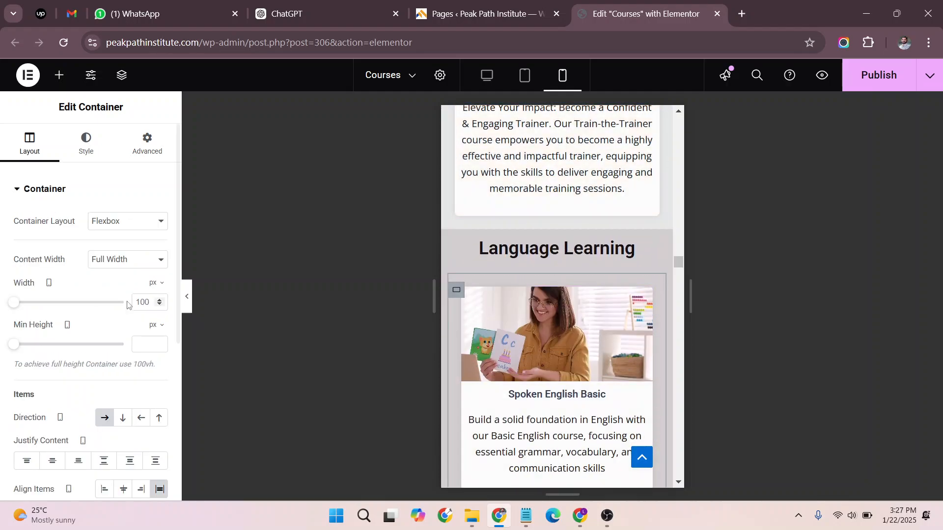
pyautogui.click(147, 143)
pyautogui.click(74, 292)
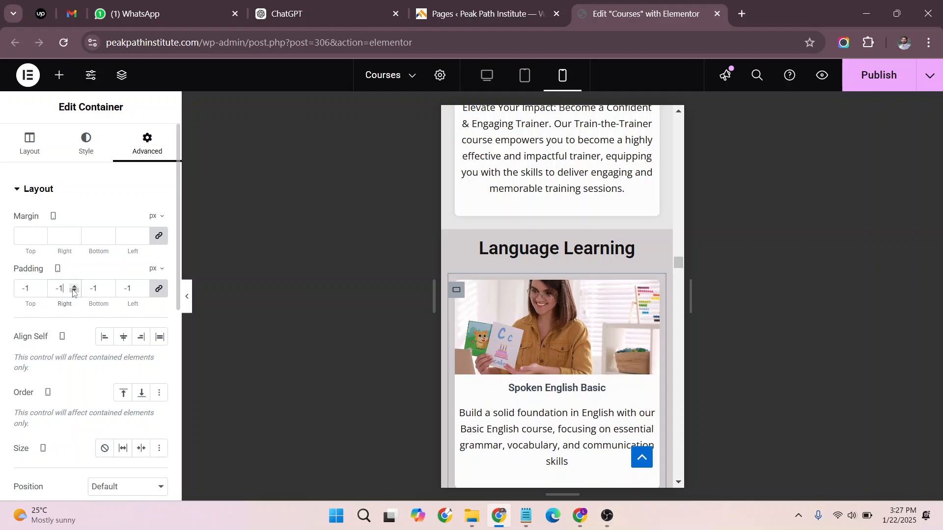
# Step: Set the mobile padding of the container starting with the Spoken Arabic Advance card to 0 px on all sides
pyautogui.scroll(-10, 463, 305)
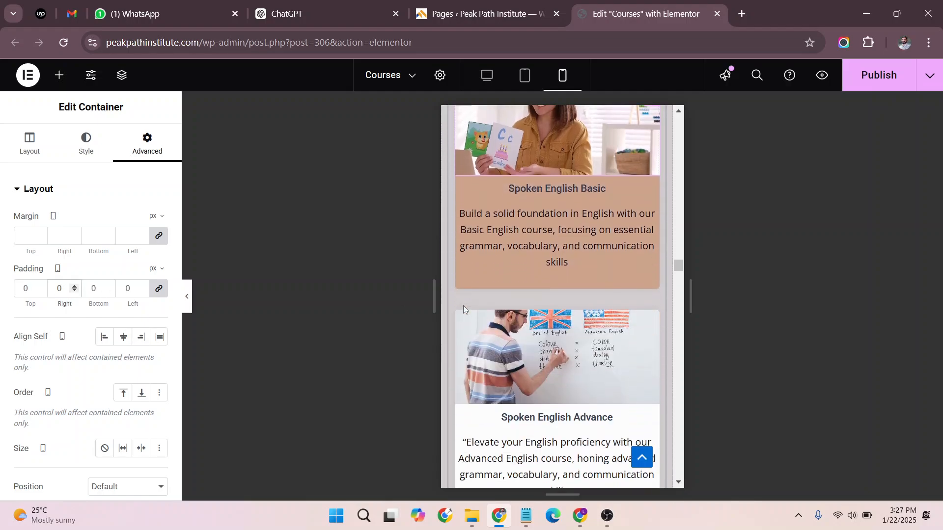
pyautogui.scroll(-2, 482, 290)
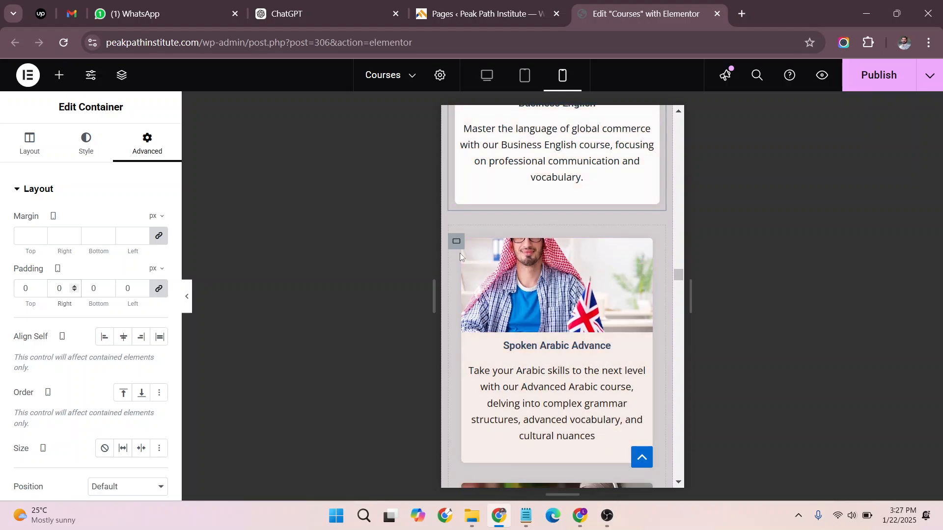
pyautogui.click(455, 241)
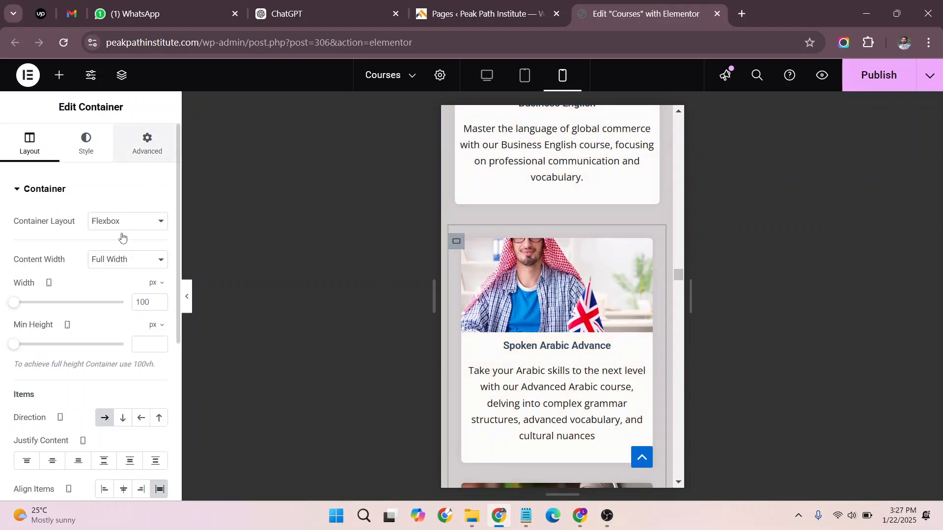
pyautogui.click(147, 144)
pyautogui.write('0')
# Step: Set the mobile padding of the Hospitality Management container starting with the Housekeeping Courses card to 0 px on all sides
pyautogui.scroll(-10, 499, 342)
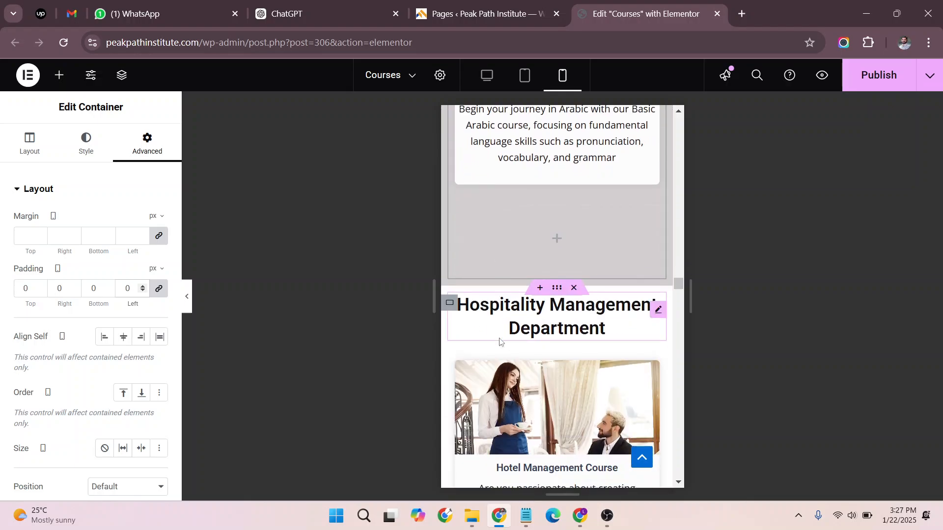
pyautogui.scroll(4, 500, 343)
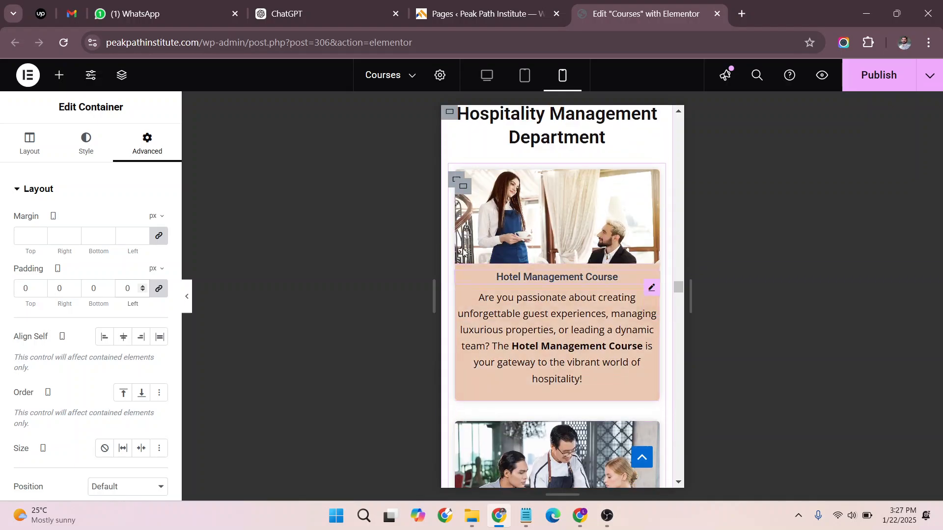
pyautogui.scroll(2, 669, 350)
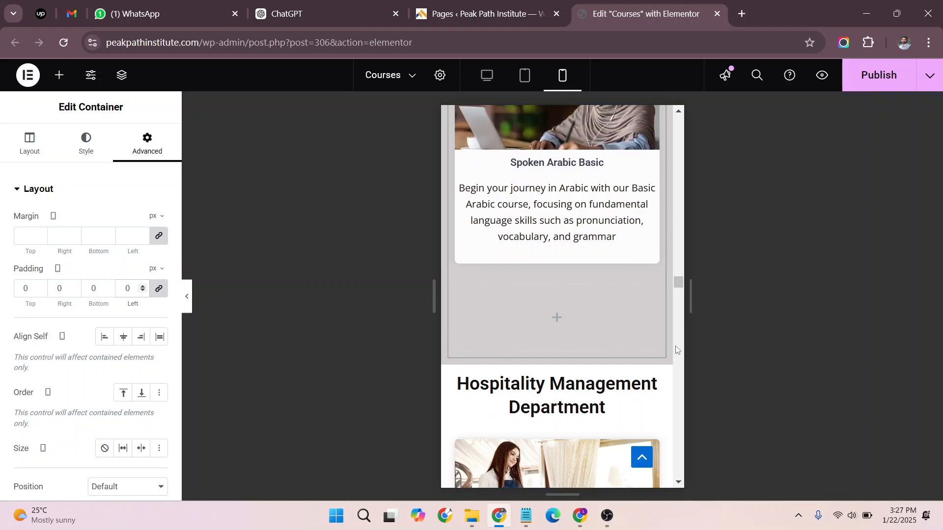
pyautogui.scroll(-5, 669, 349)
pyautogui.scroll(-10, 668, 351)
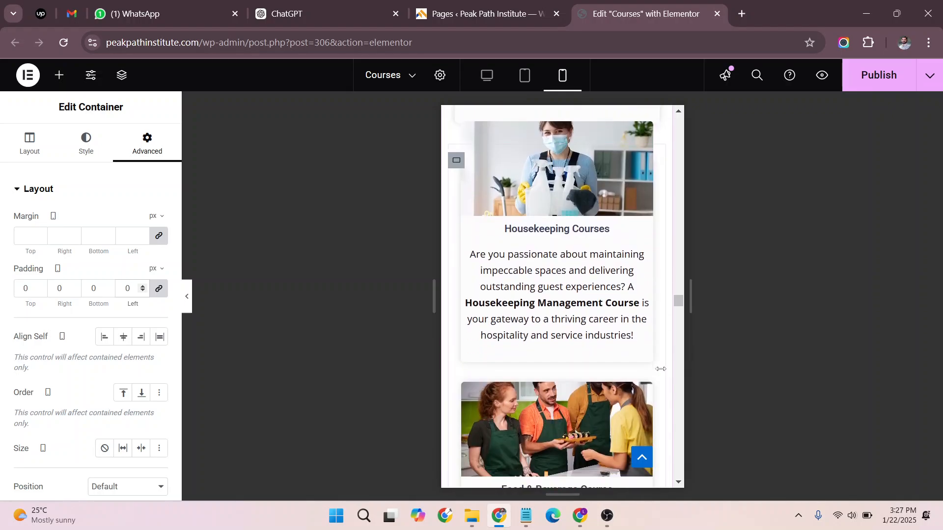
pyautogui.scroll(5, 665, 368)
pyautogui.click(469, 248)
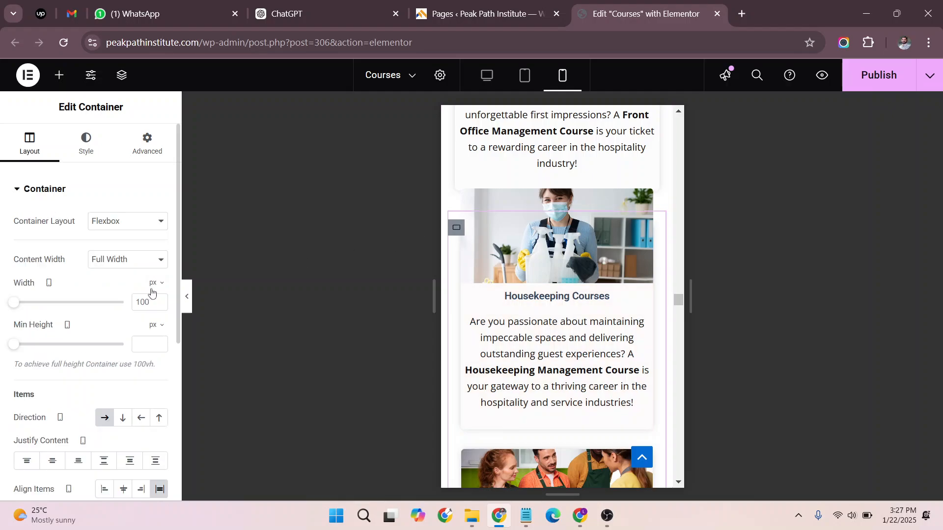
pyautogui.click(148, 144)
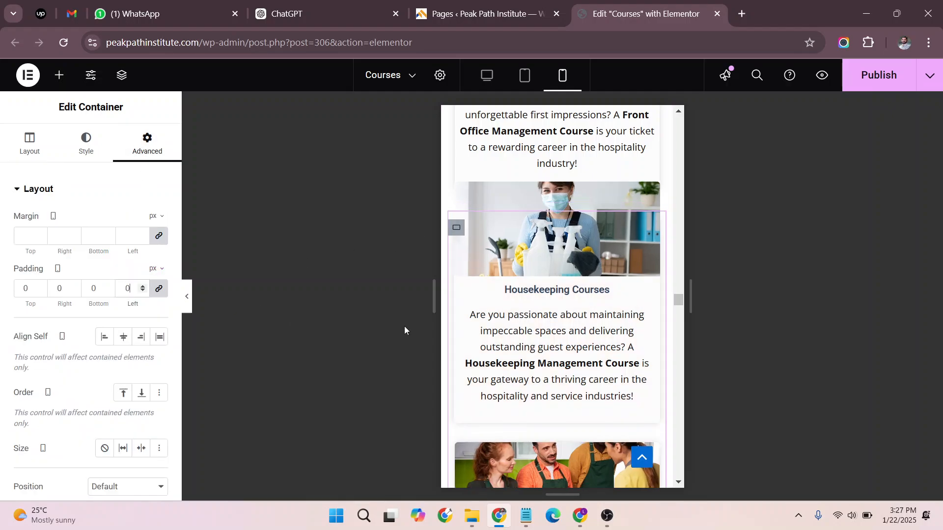
# Step: Check the mobile padding of the Hospitality Management container starting with the Barista Course card
pyautogui.scroll(-6, 455, 325)
pyautogui.scroll(-6, 457, 325)
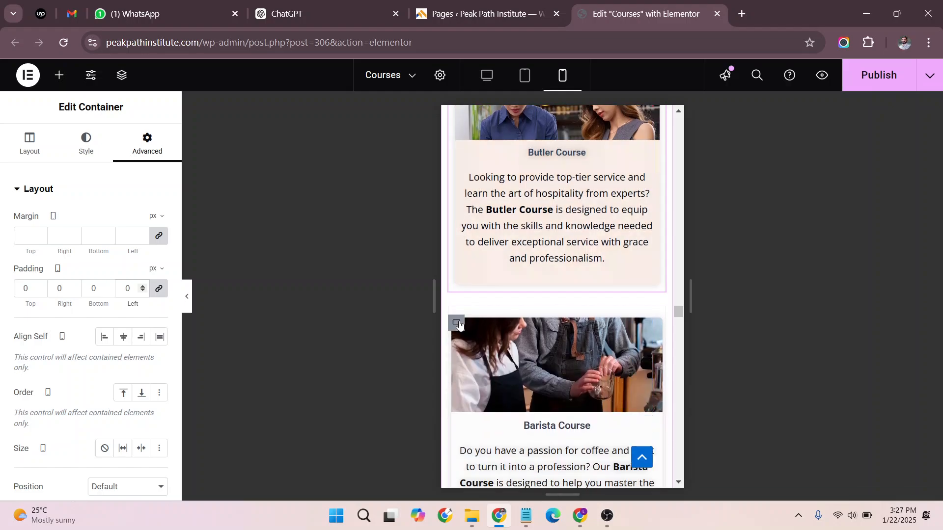
pyautogui.scroll(1, 458, 323)
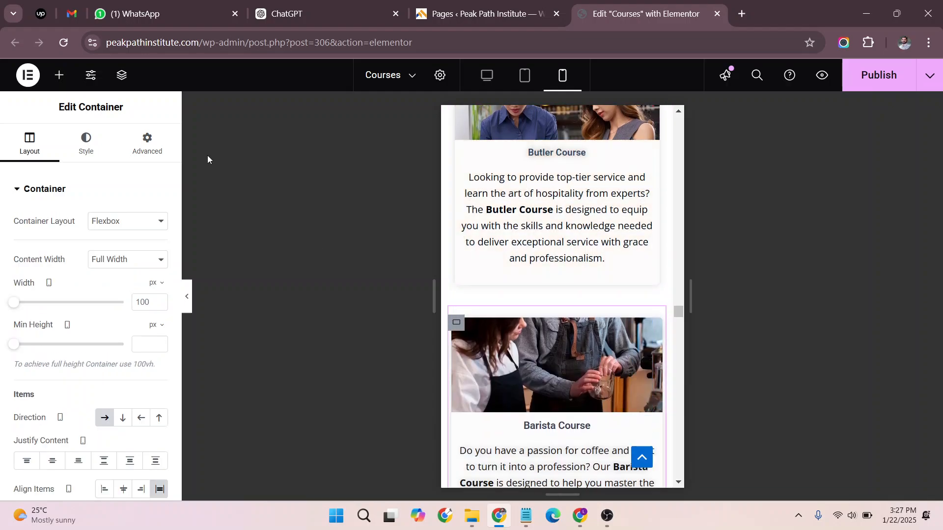
pyautogui.click(150, 155)
pyautogui.scroll(-1, 575, 270)
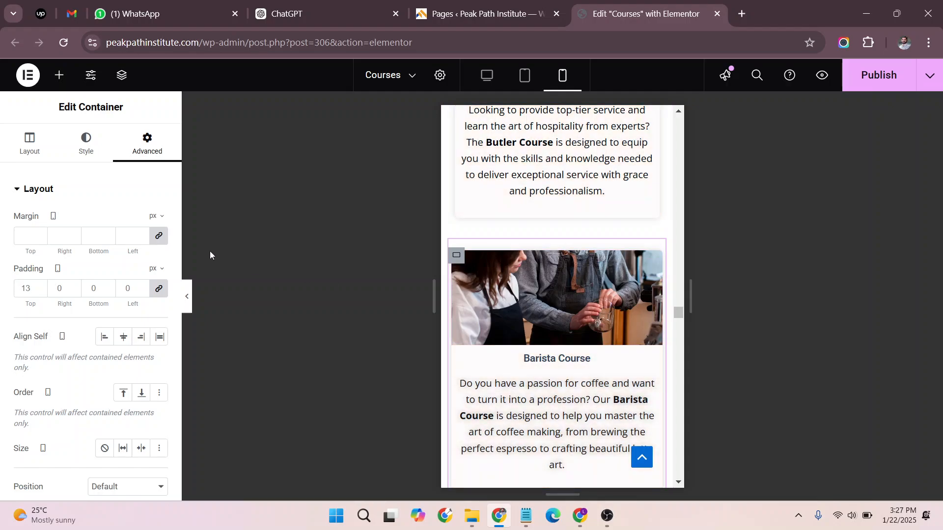
# Step: Set the mobile padding of the Exam Preparation container starting with the CELPIP Test Preparation card to 0 px on all sides
pyautogui.scroll(-15, 676, 280)
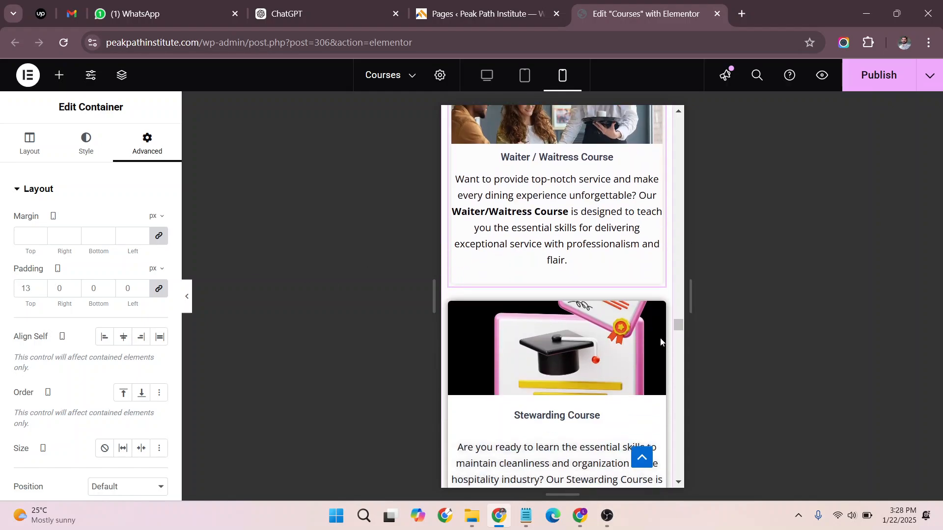
pyautogui.scroll(-5, 660, 338)
pyautogui.scroll(-9, 661, 339)
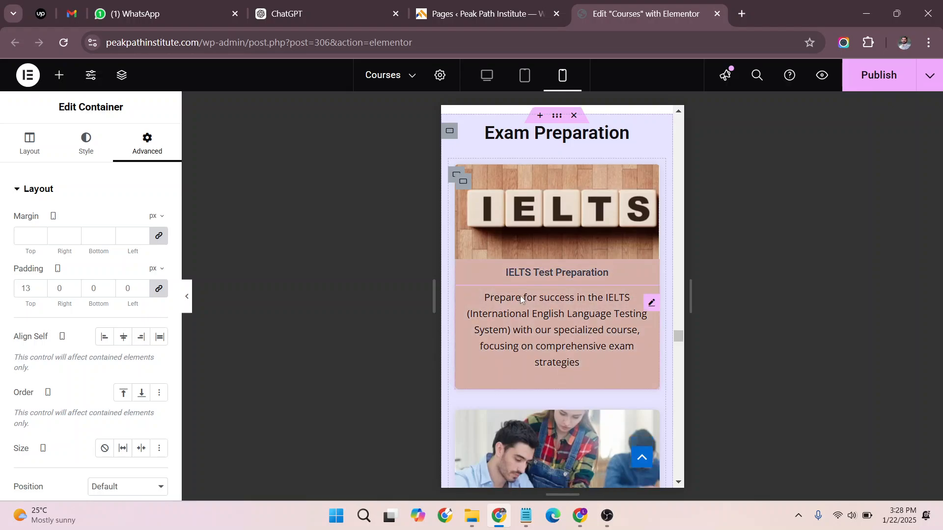
pyautogui.scroll(-7, 653, 313)
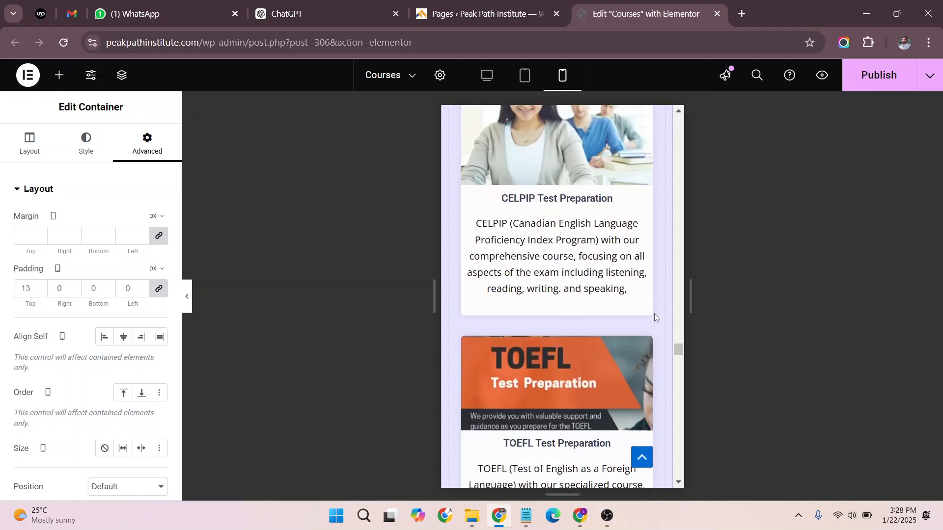
pyautogui.scroll(3, 655, 313)
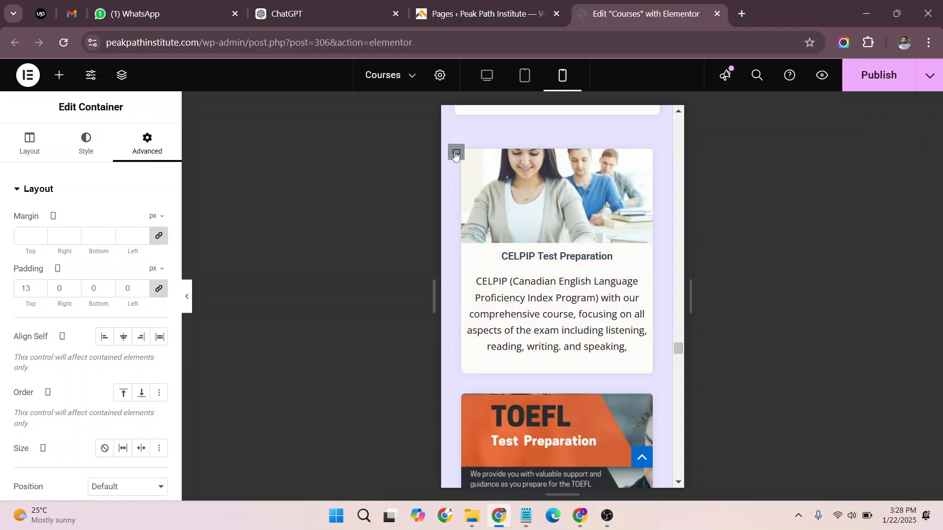
pyautogui.click(442, 169)
pyautogui.click(157, 154)
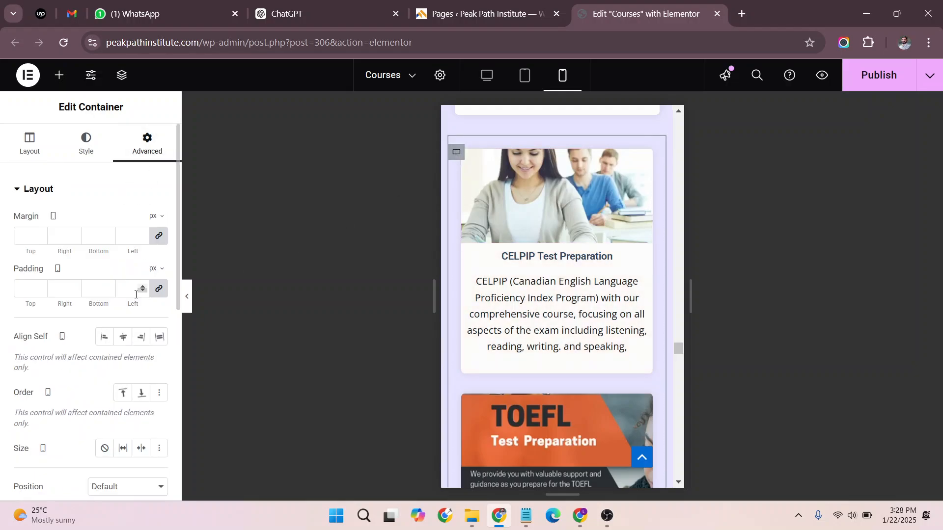
pyautogui.write('0')
# Step: Set the mobile padding of the container starting with the UKCAT Test Preparation card to 0 px on all sides
pyautogui.scroll(-15, 450, 309)
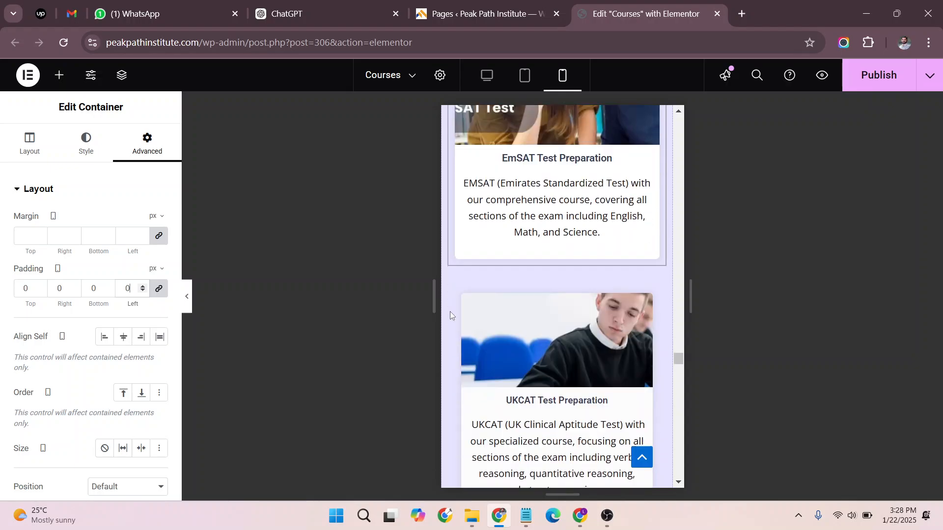
pyautogui.scroll(3, 449, 315)
pyautogui.click(451, 314)
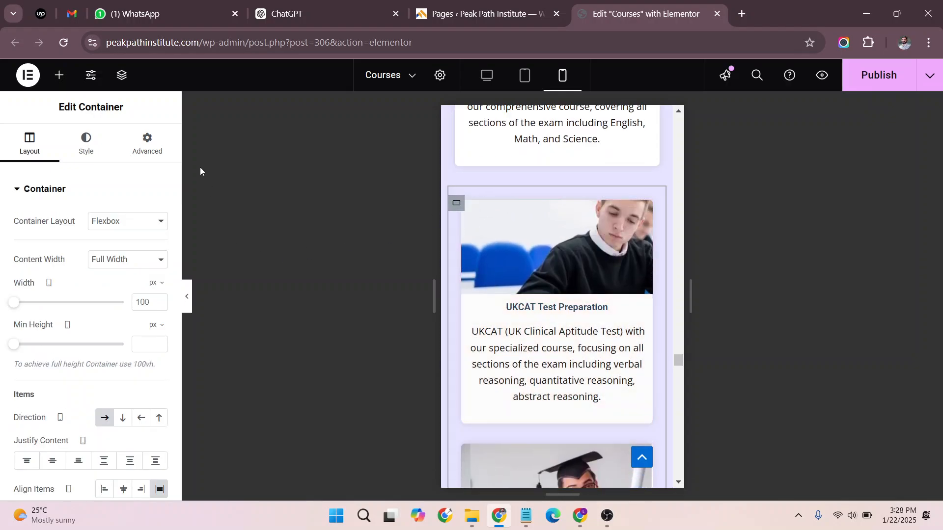
pyautogui.click(151, 162)
pyautogui.click(125, 288)
pyautogui.write('0')
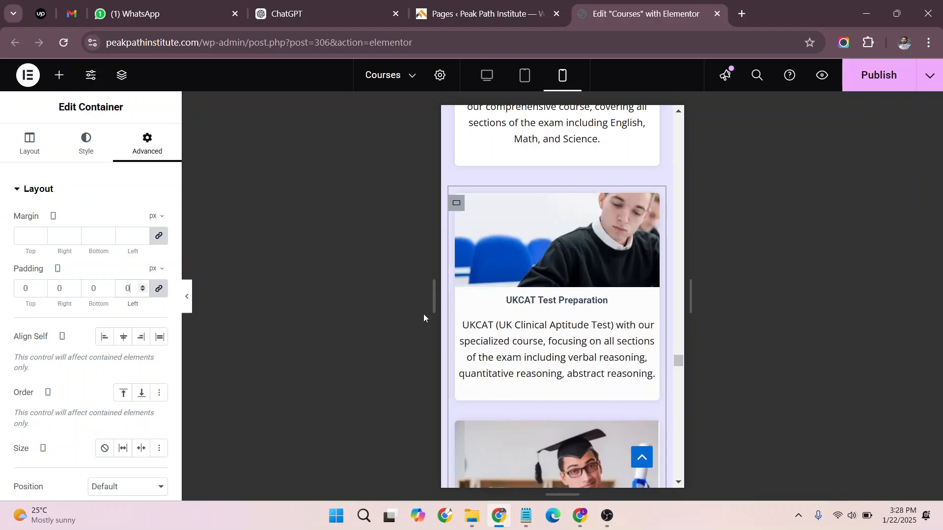
# Step: Set the mobile padding of the column around the Office Management heading and cards to 10 px on all sides
pyautogui.scroll(-10, 423, 314)
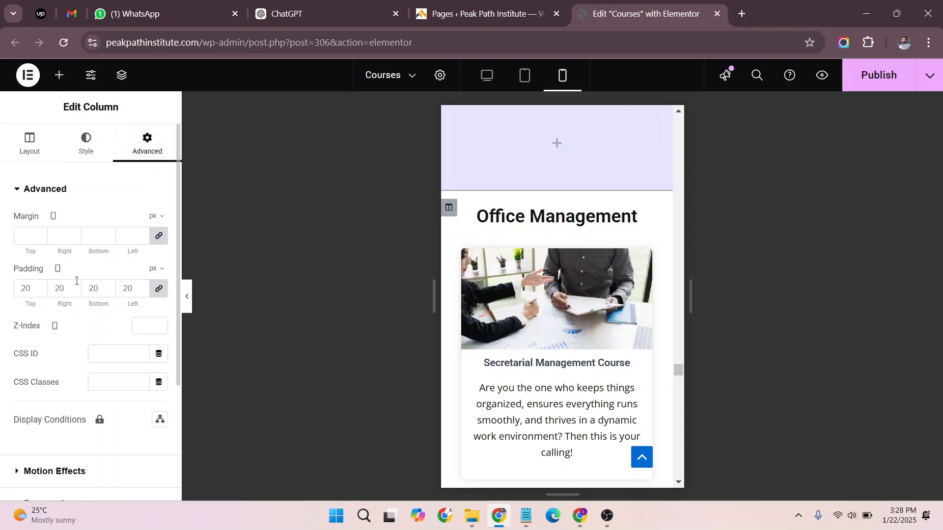
pyautogui.click(91, 288)
pyautogui.write('10')
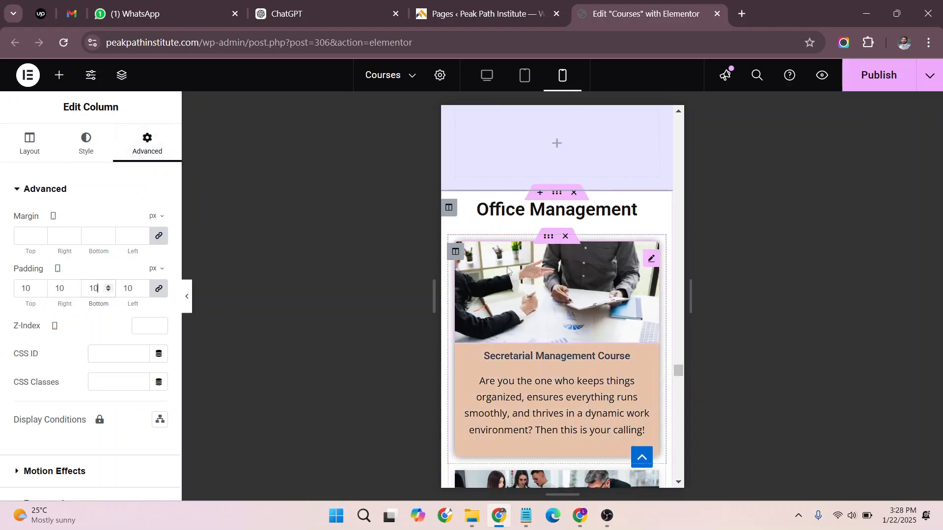
# Step: Set the mobile padding of the Office Management container holding the Business Manager Course card to 0 px on all sides
pyautogui.scroll(-1, 674, 309)
pyautogui.scroll(-15, 674, 309)
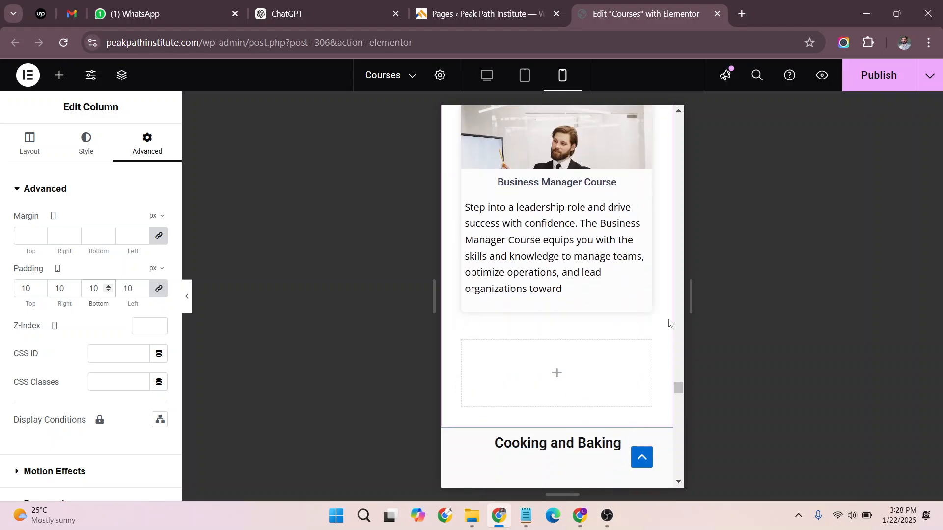
pyautogui.scroll(4, 669, 322)
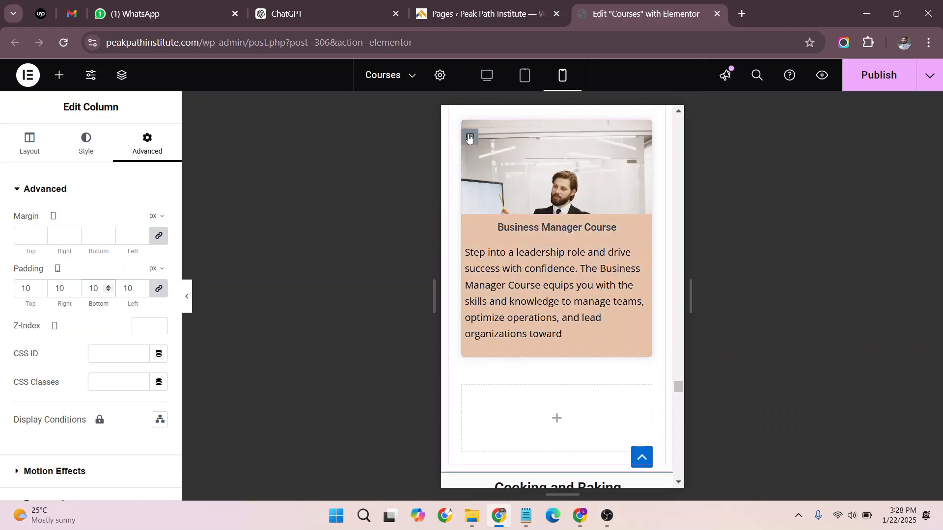
pyautogui.scroll(3, 478, 224)
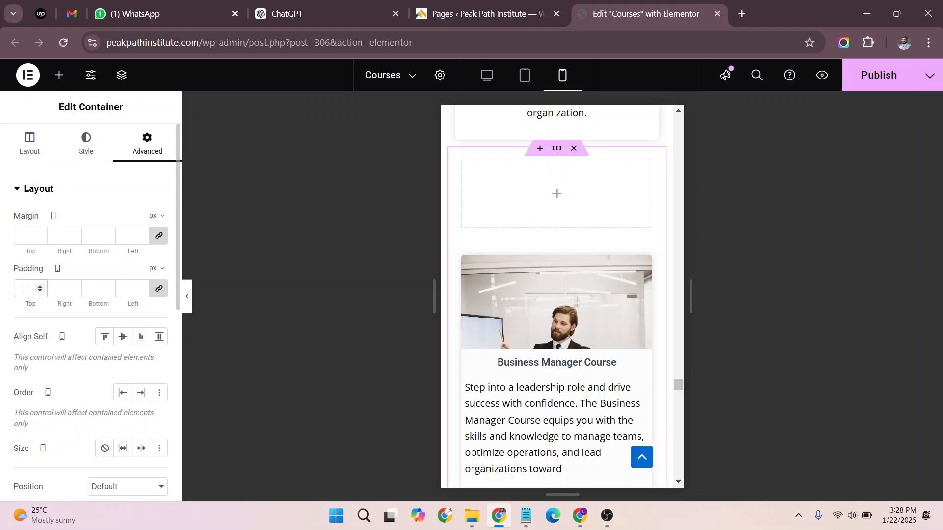
pyautogui.click(21, 290)
pyautogui.write('0')
pyautogui.scroll(-15, 650, 385)
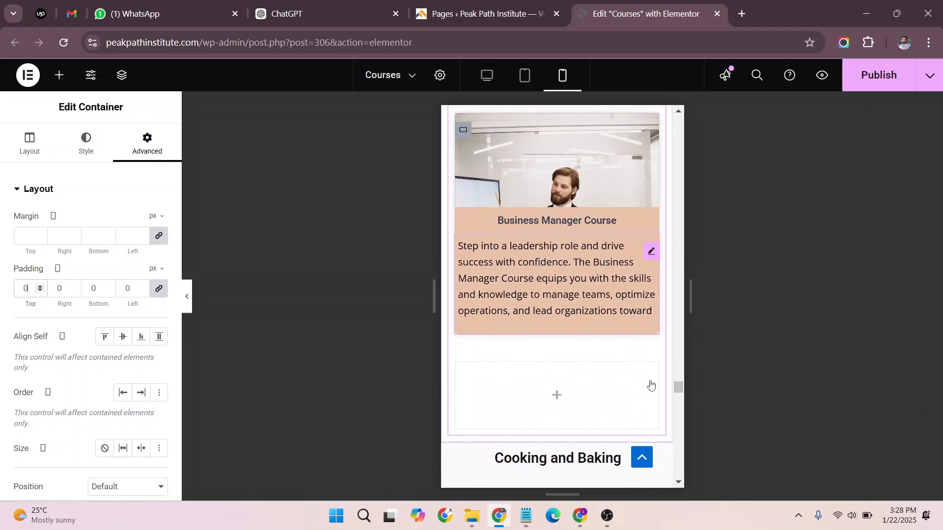
# Step: Examine the Cooking and Baking cards and footer in the mobile layout, and the course cards in the desktop layout
pyautogui.scroll(-15, 649, 381)
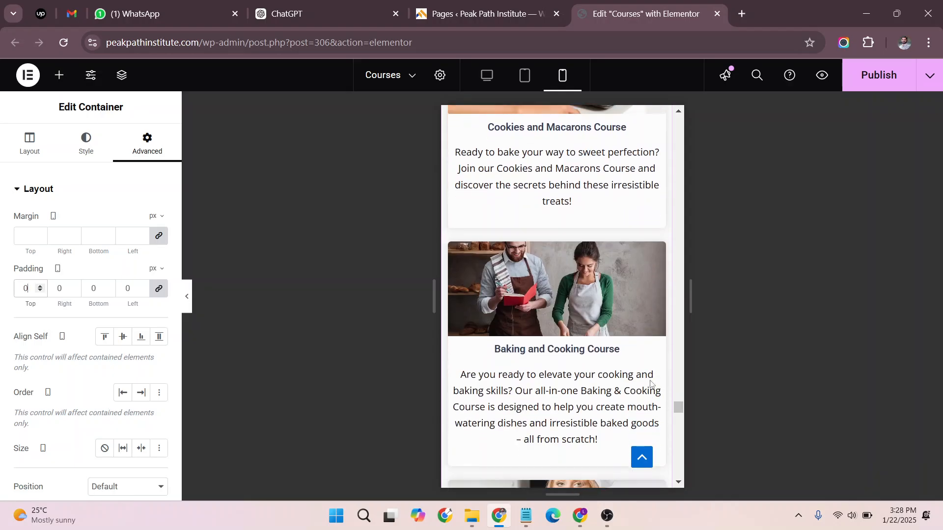
pyautogui.scroll(-15, 650, 384)
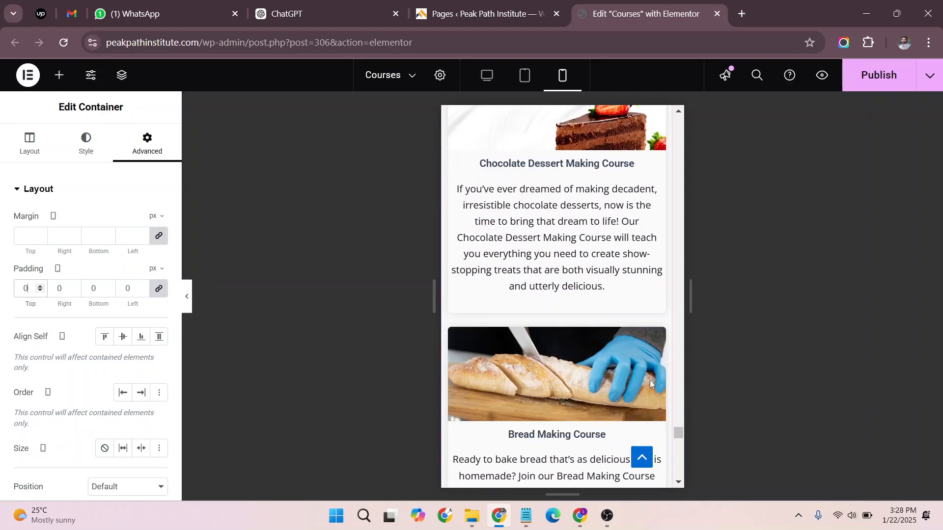
pyautogui.scroll(-10, 650, 384)
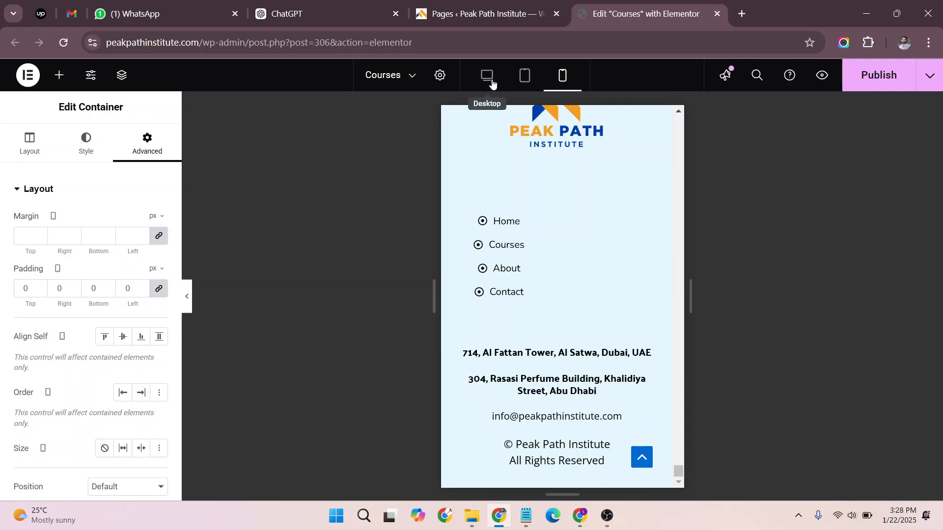
pyautogui.scroll(15, 854, 293)
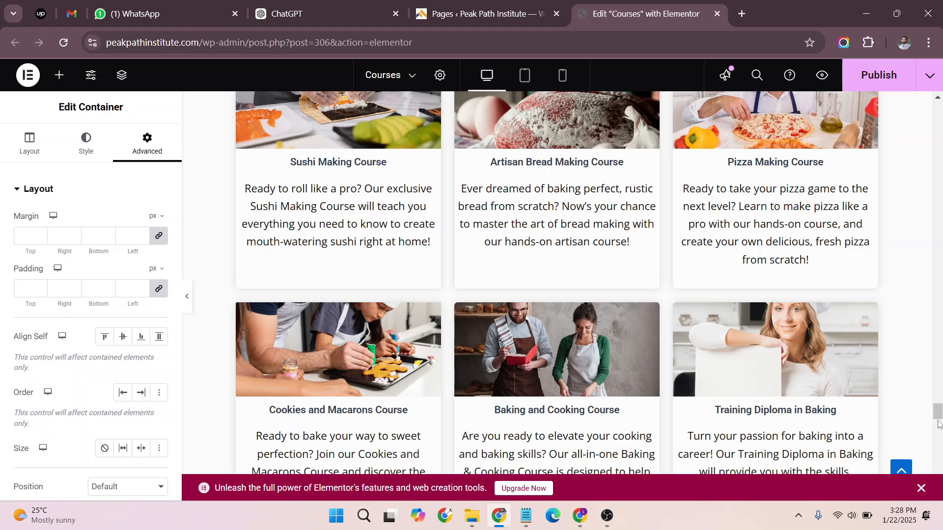
pyautogui.moveTo(939, 423); pyautogui.dragTo(937, 112)
# Step: Review the course sections in the tablet layout and publish the updated Courses page
pyautogui.click(523, 77)
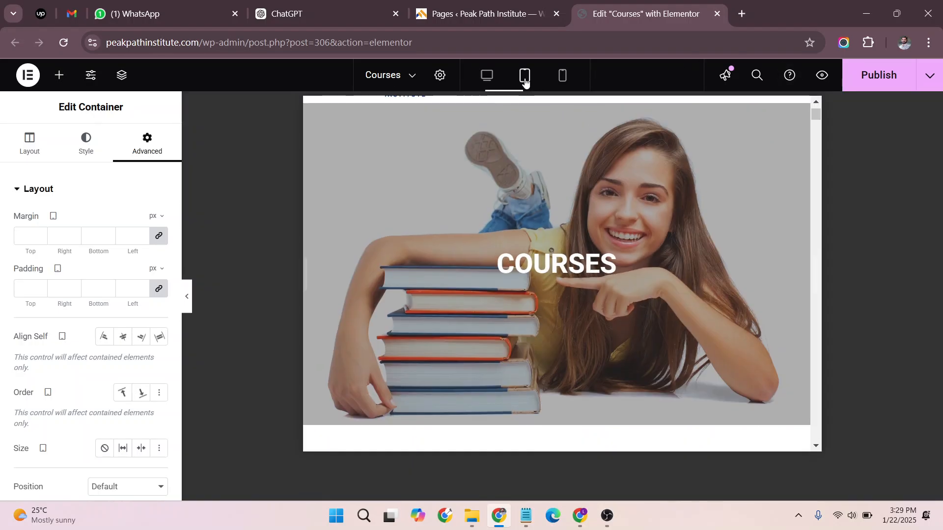
pyautogui.scroll(-10, 562, 283)
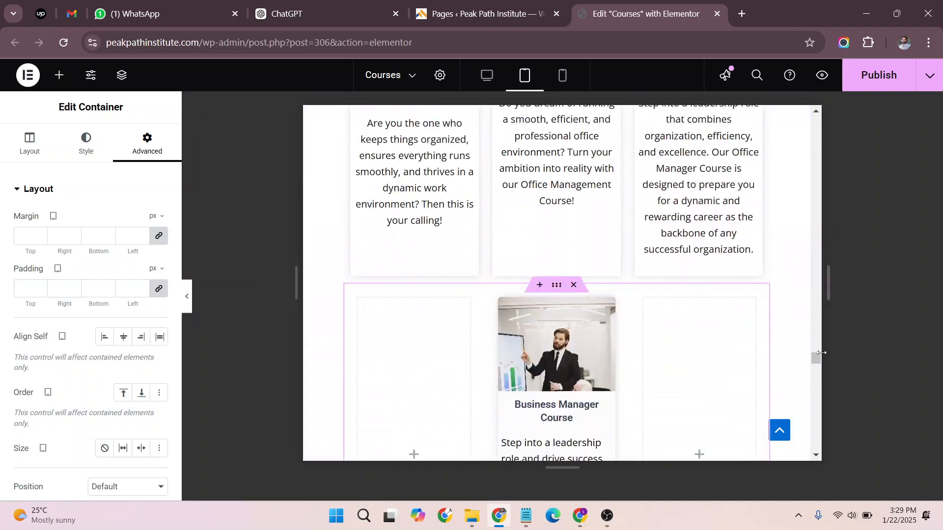
pyautogui.moveTo(817, 362); pyautogui.dragTo(842, 77)
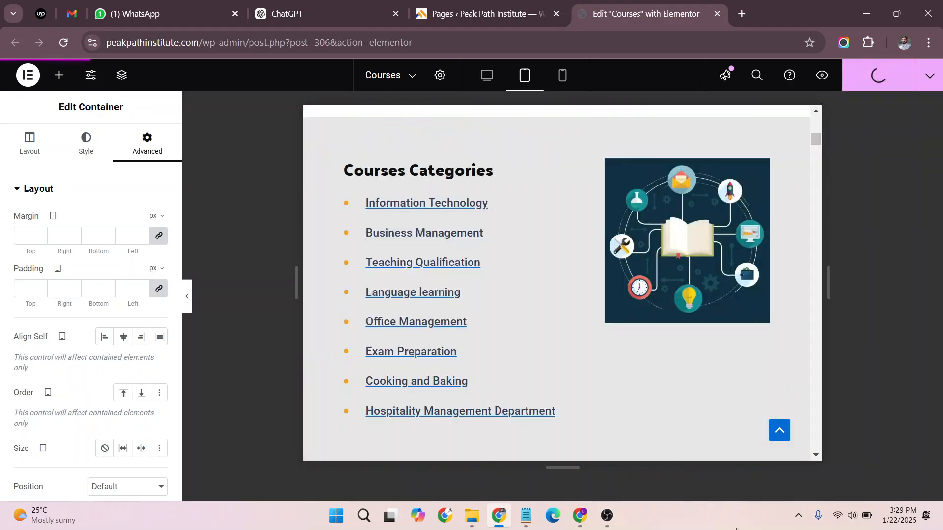